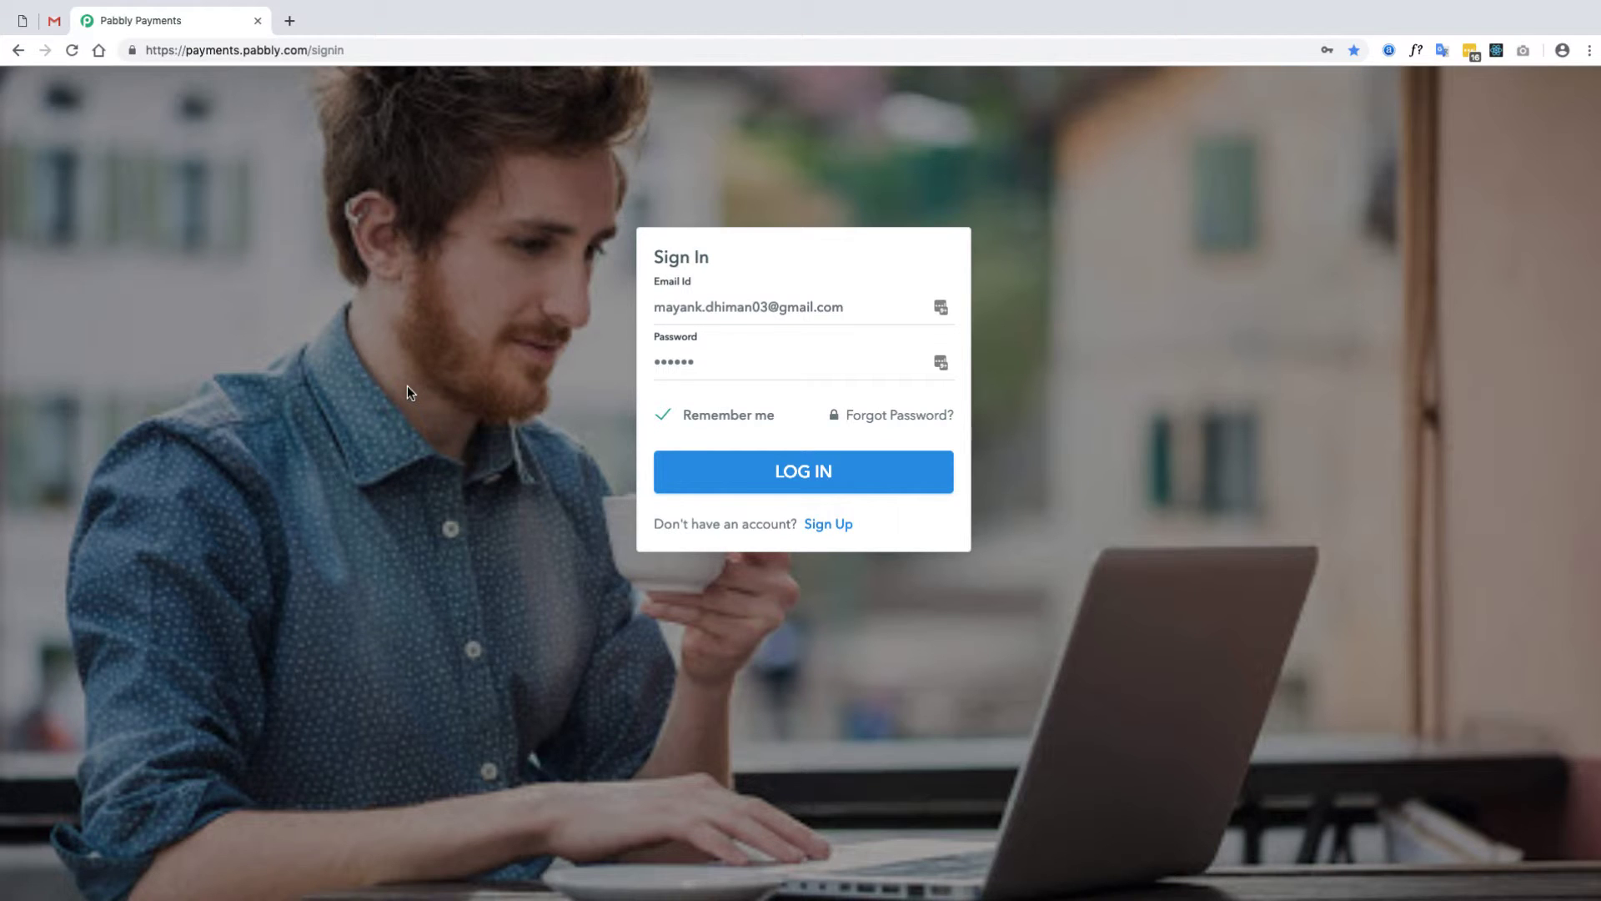
Sign in to Pabbly Subscriptions with the account email and password.
click(751, 472)
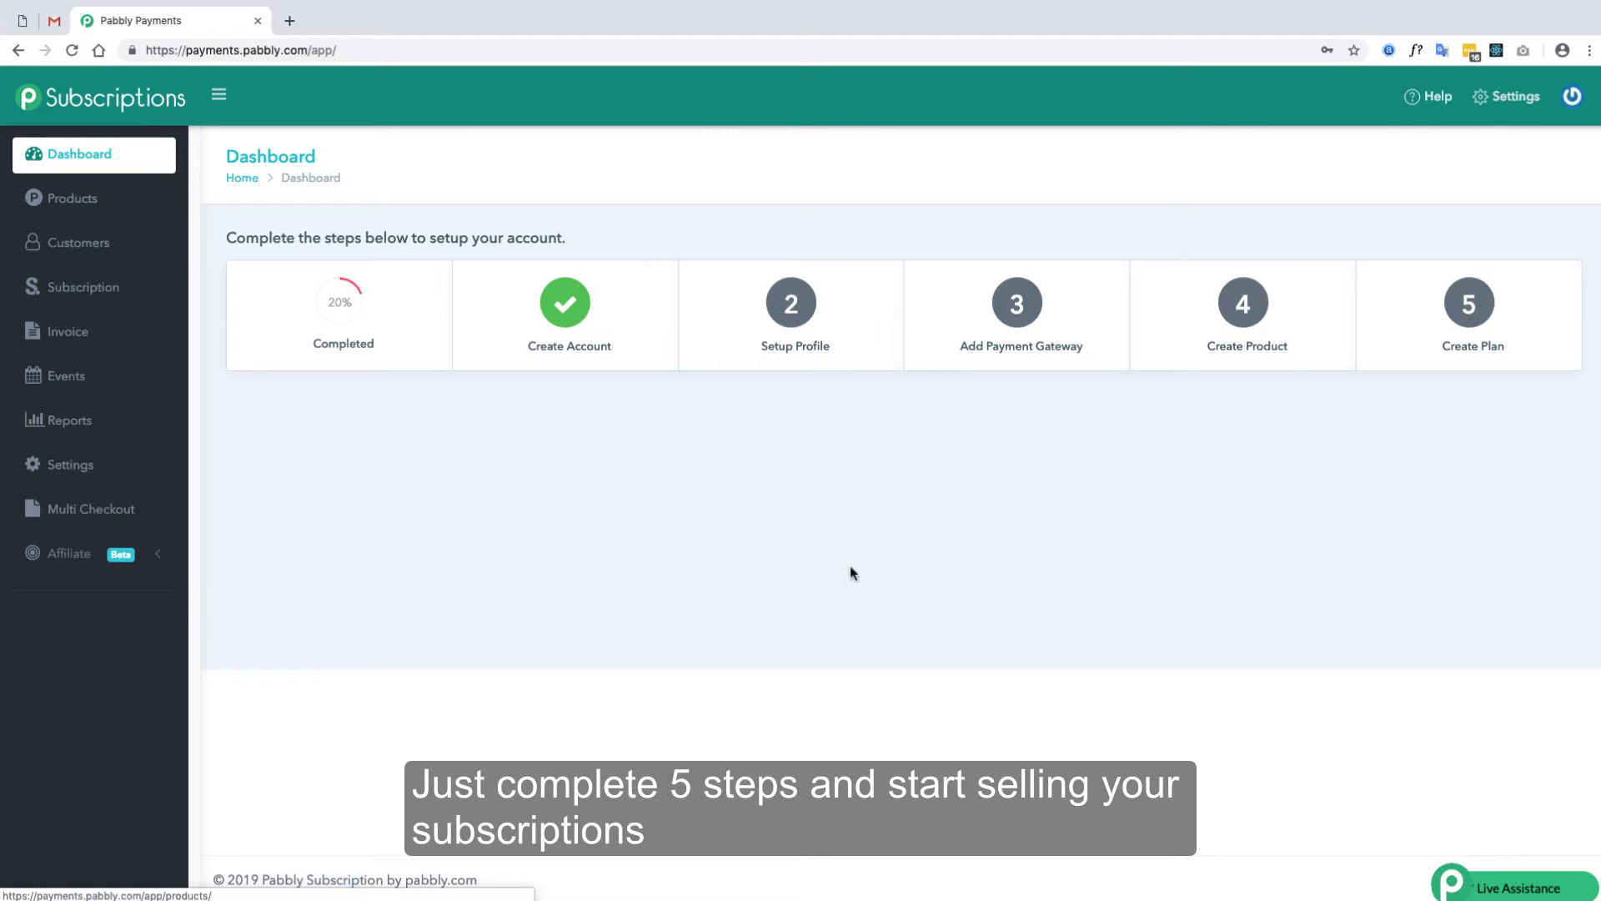
In Setup Profile, enter the support email and pick 'Pabbly Subscription' as company name.
click(784, 327)
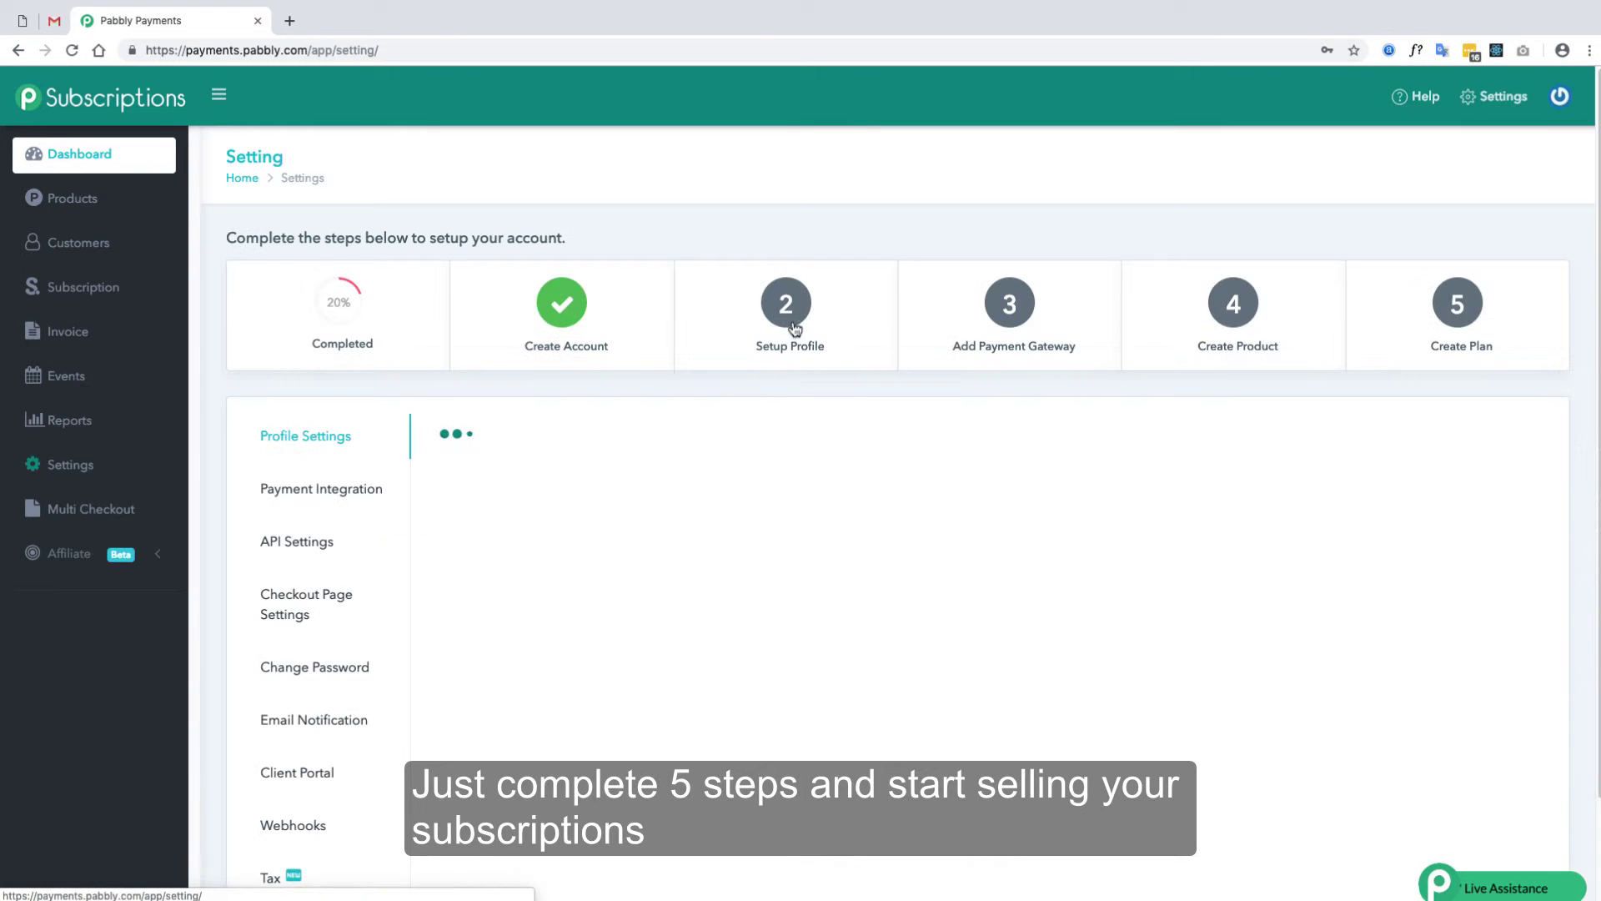
scroll(754, 394, down, 1)
scroll(753, 402, down, 7)
scroll(822, 282, up, 3)
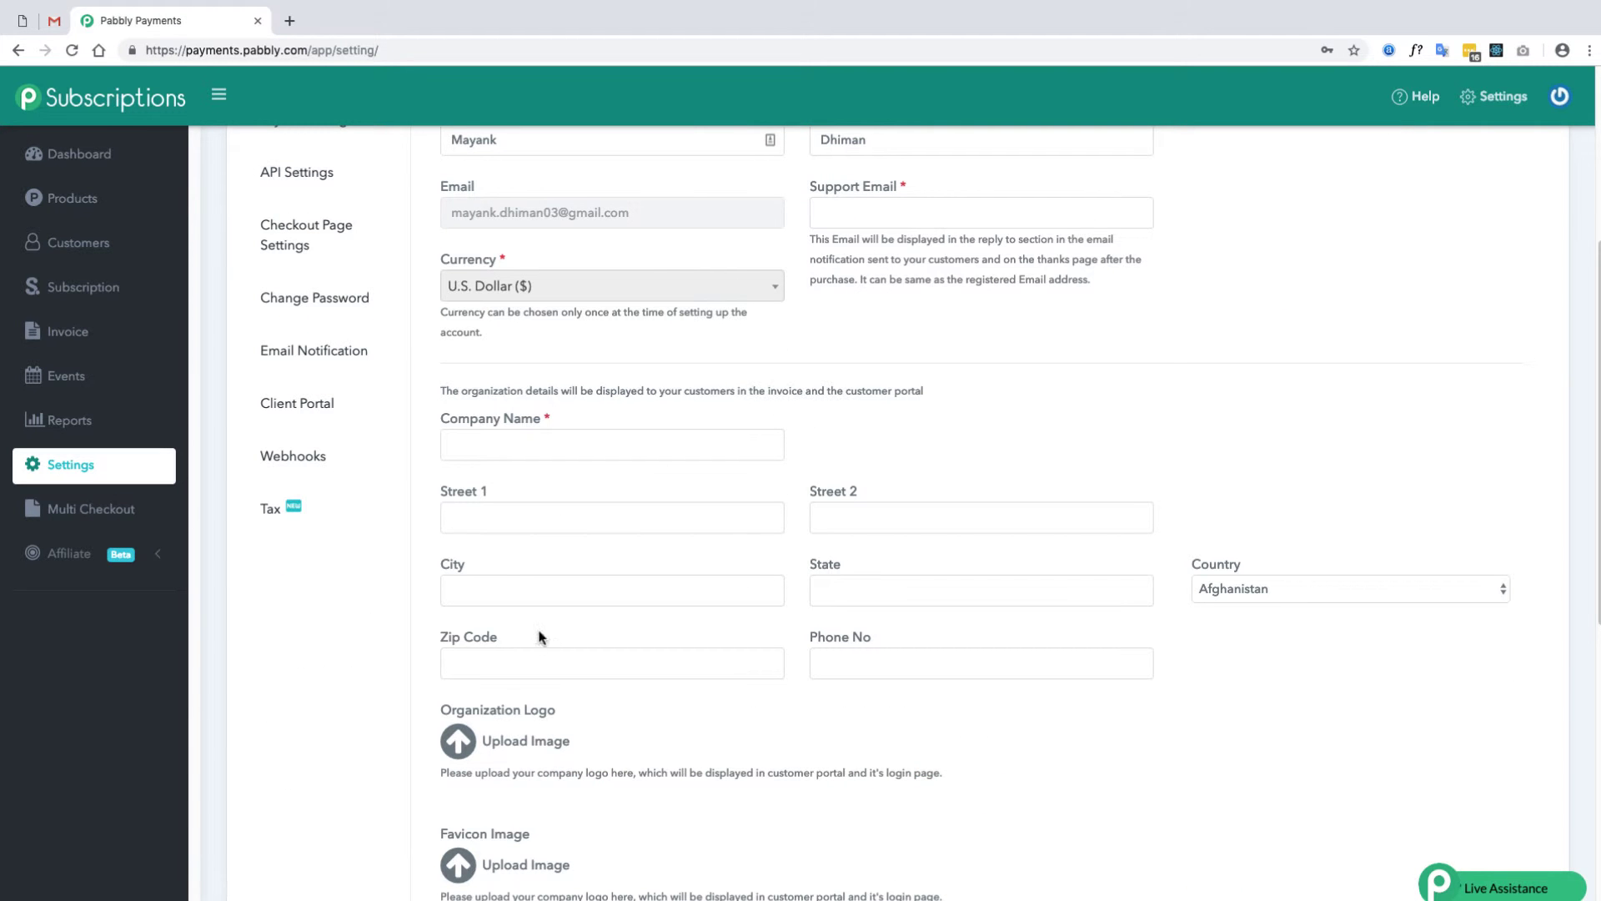
scroll(658, 776, down, 1)
scroll(642, 779, down, 3)
scroll(559, 777, down, 3)
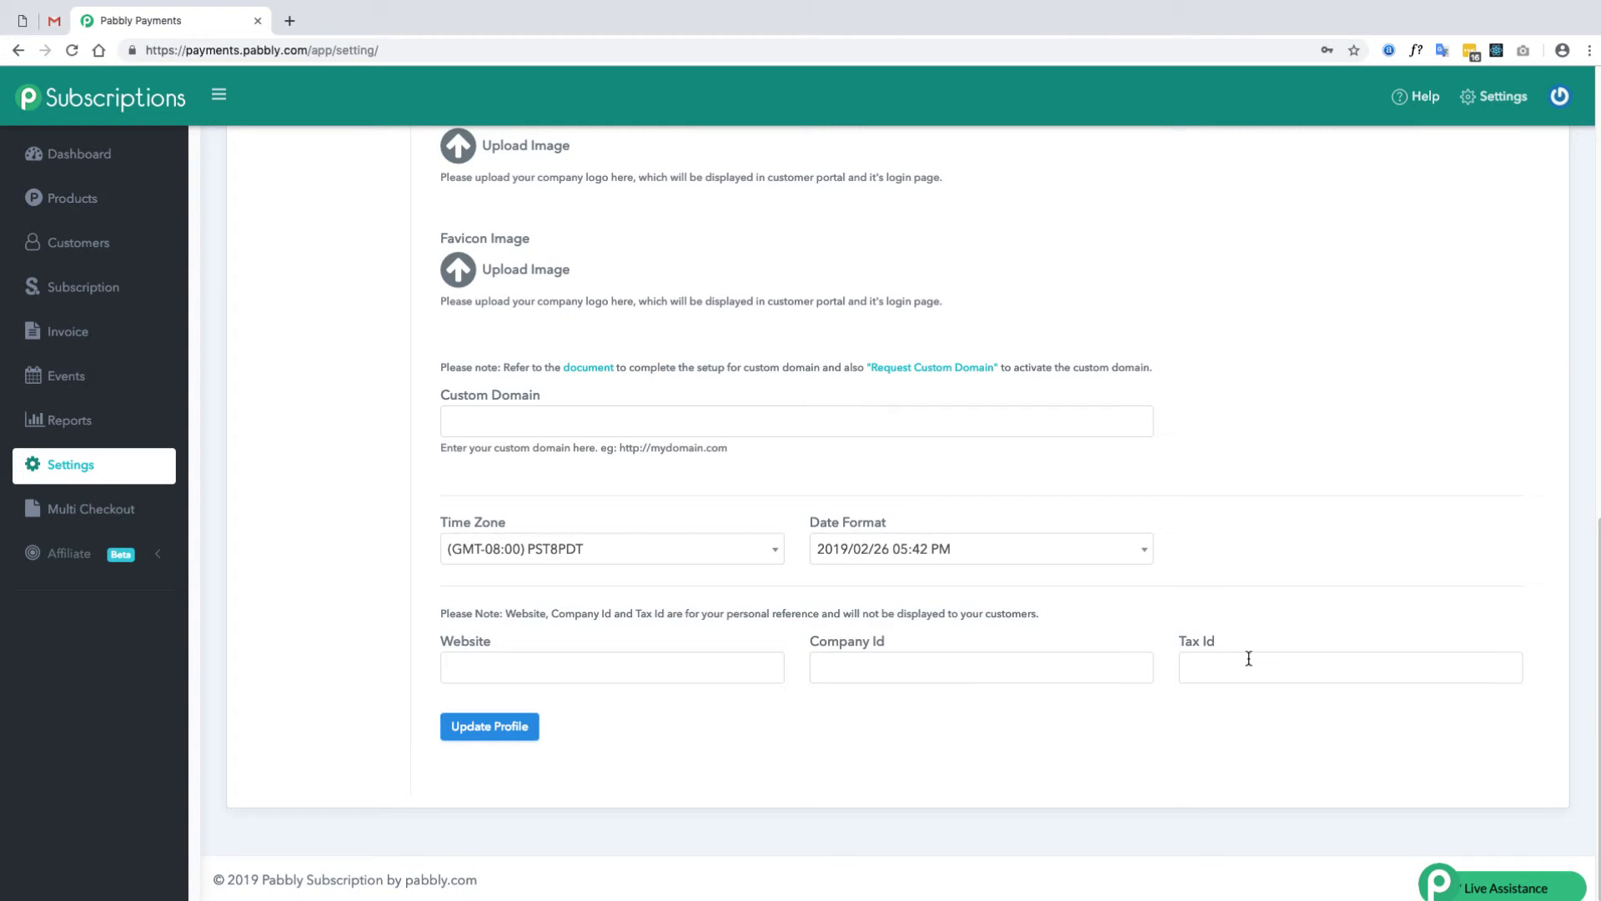
scroll(1248, 657, up, 10)
click(820, 582)
key(Tab)
text(Pa)
key(Down)
key(Return)
scroll(500, 767, down, 2)
Fill in the street address, city, California, United States, zip code and phone number.
click(509, 772)
text(998)
click(517, 803)
scroll(867, 617, down, 2)
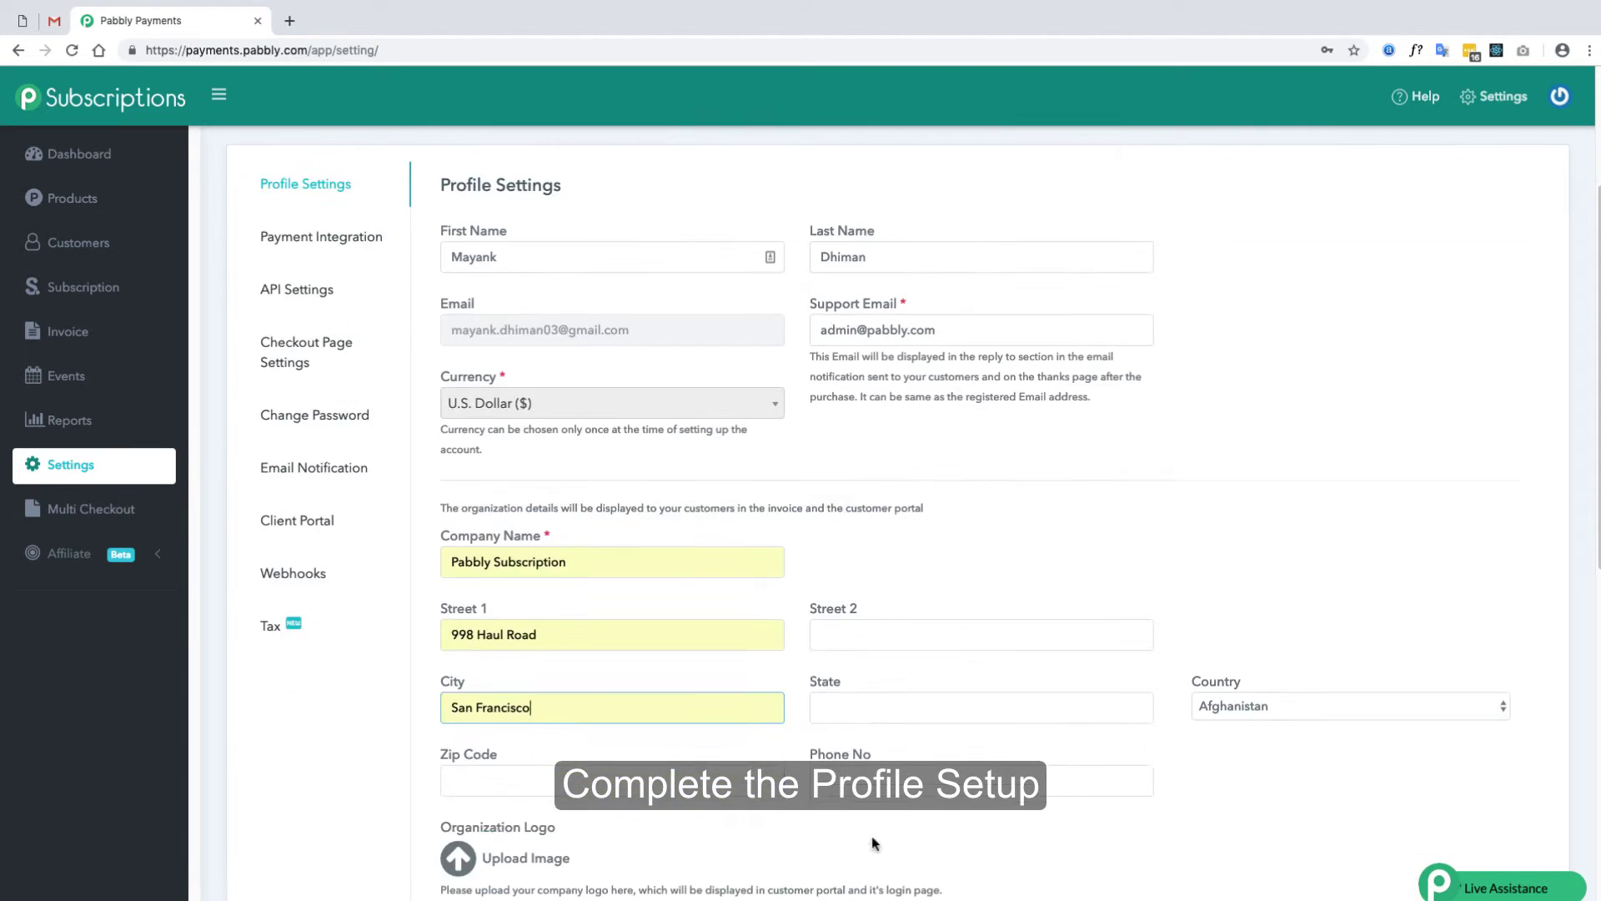
click(893, 707)
click(893, 740)
click(1306, 707)
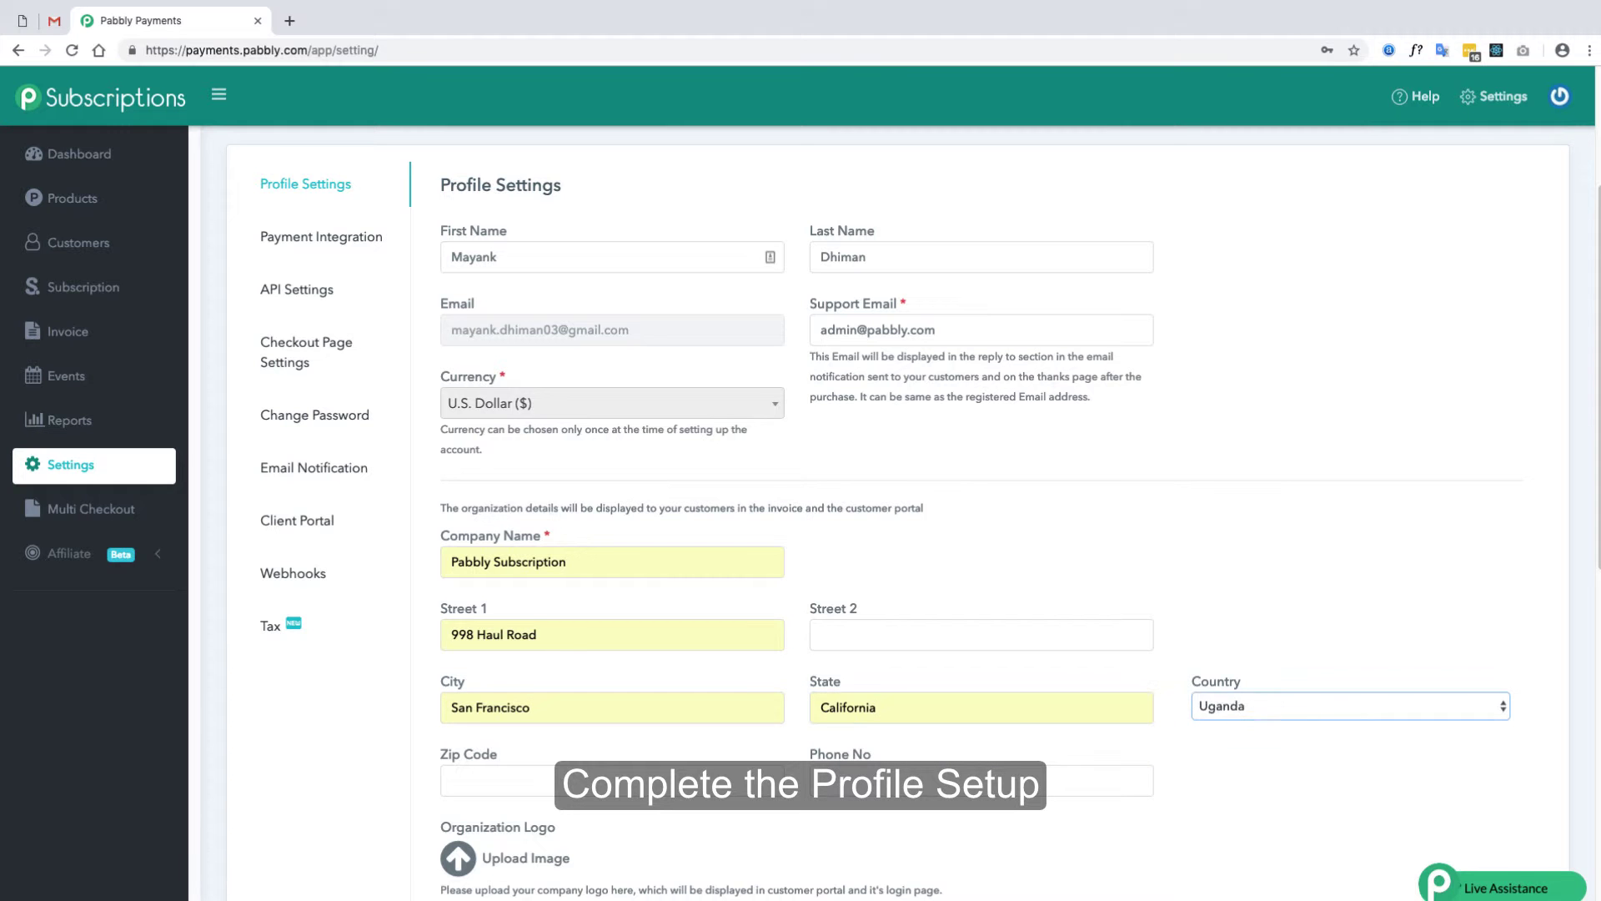
click(1234, 739)
click(564, 780)
click(563, 741)
click(984, 781)
click(867, 848)
scroll(667, 709, down, 3)
Upload the organization logo and favicon images.
click(457, 640)
click(661, 73)
click(1092, 359)
scroll(714, 572, down, 3)
click(458, 582)
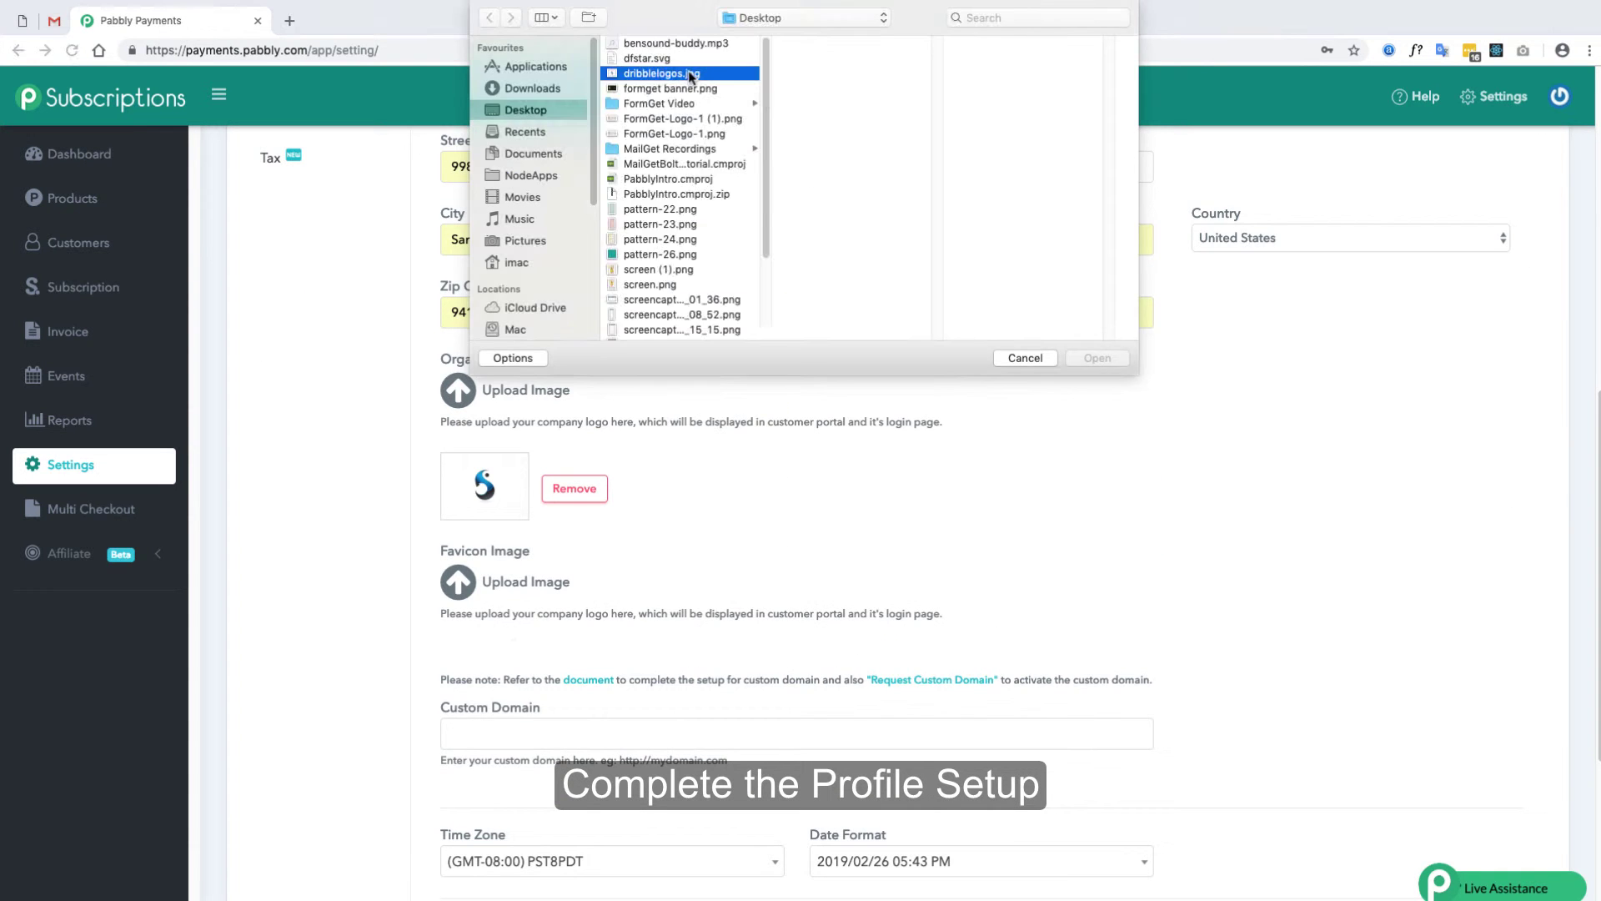
click(687, 69)
click(1092, 359)
Enter the custom domain and website, then update the profile.
scroll(937, 543, down, 4)
click(584, 463)
click(500, 500)
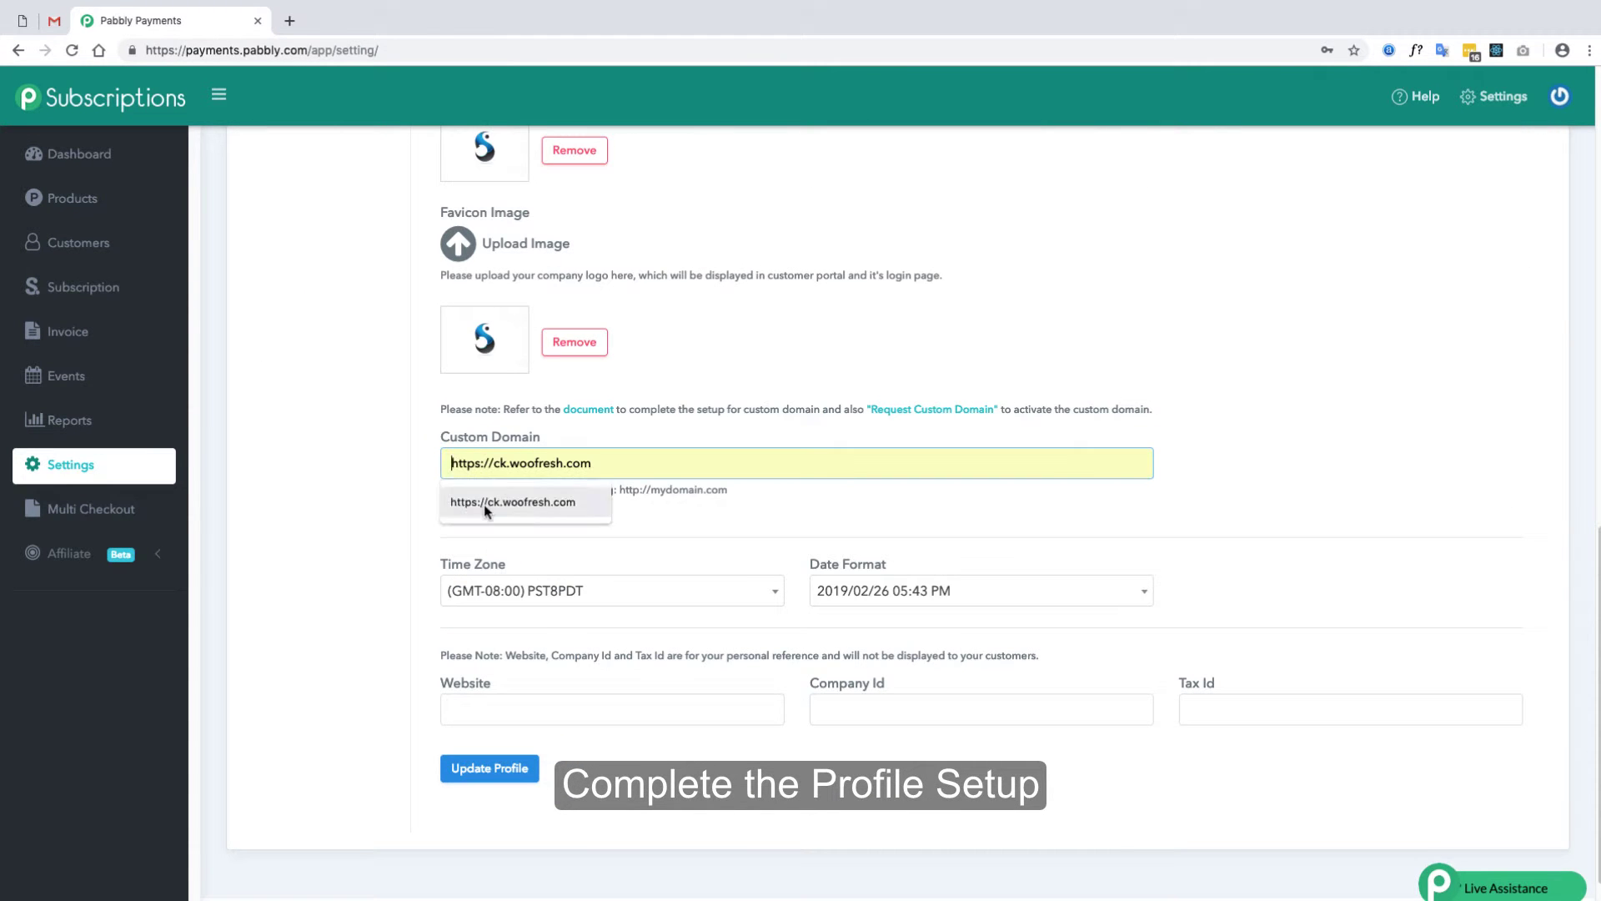
click(542, 709)
click(492, 743)
click(517, 769)
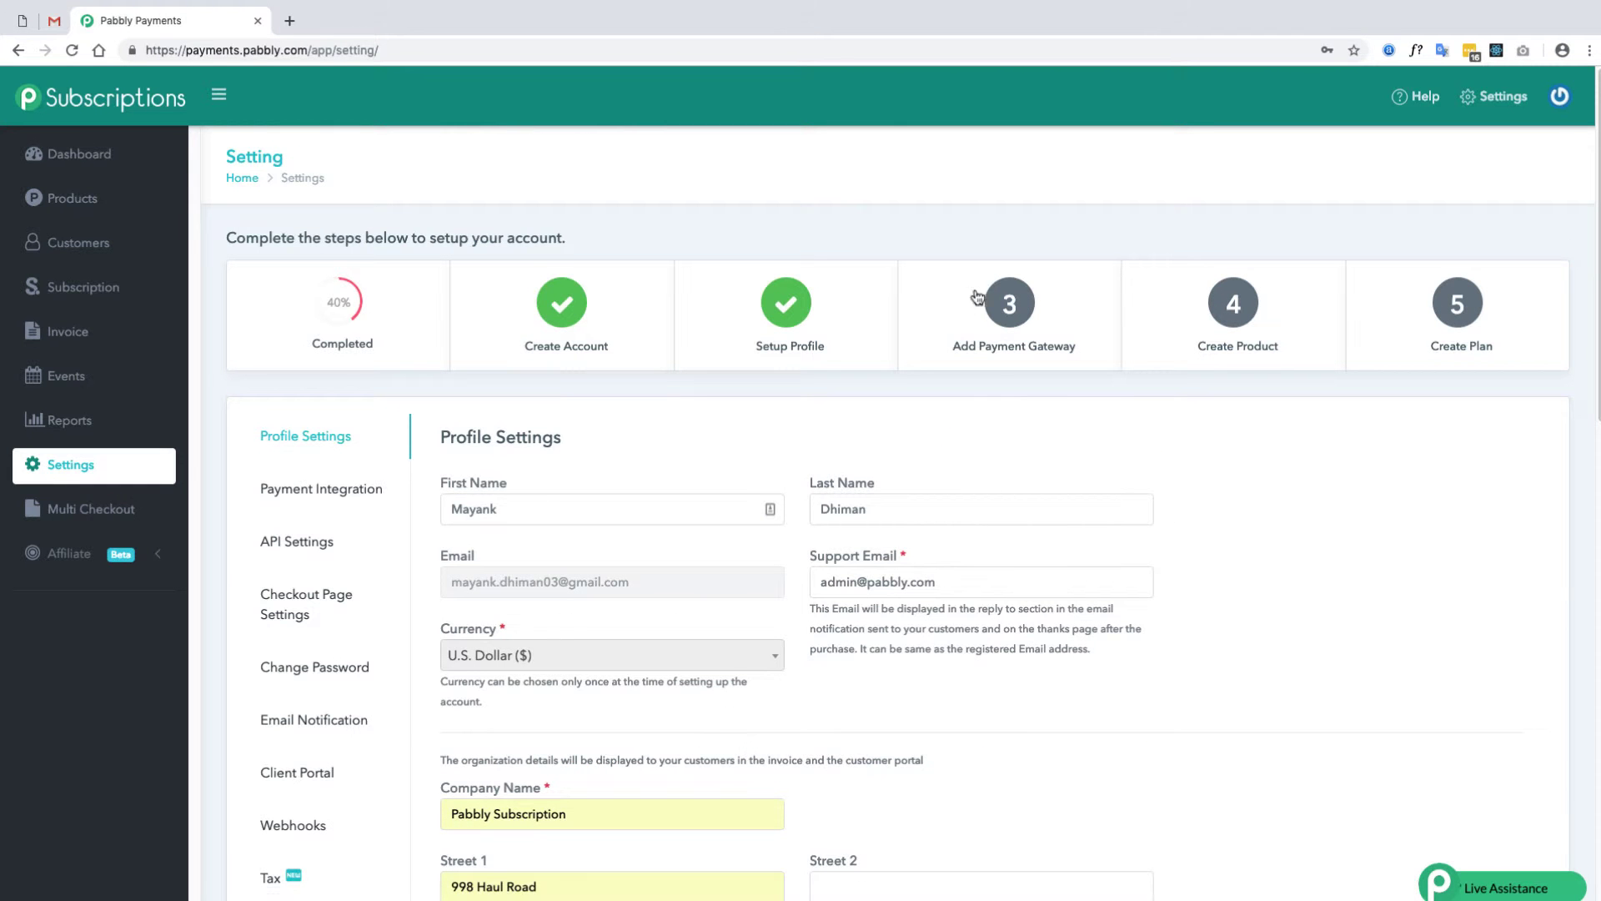
Add a Stripe payment gateway named 'Stripe' with its secret key and submit it.
click(1006, 306)
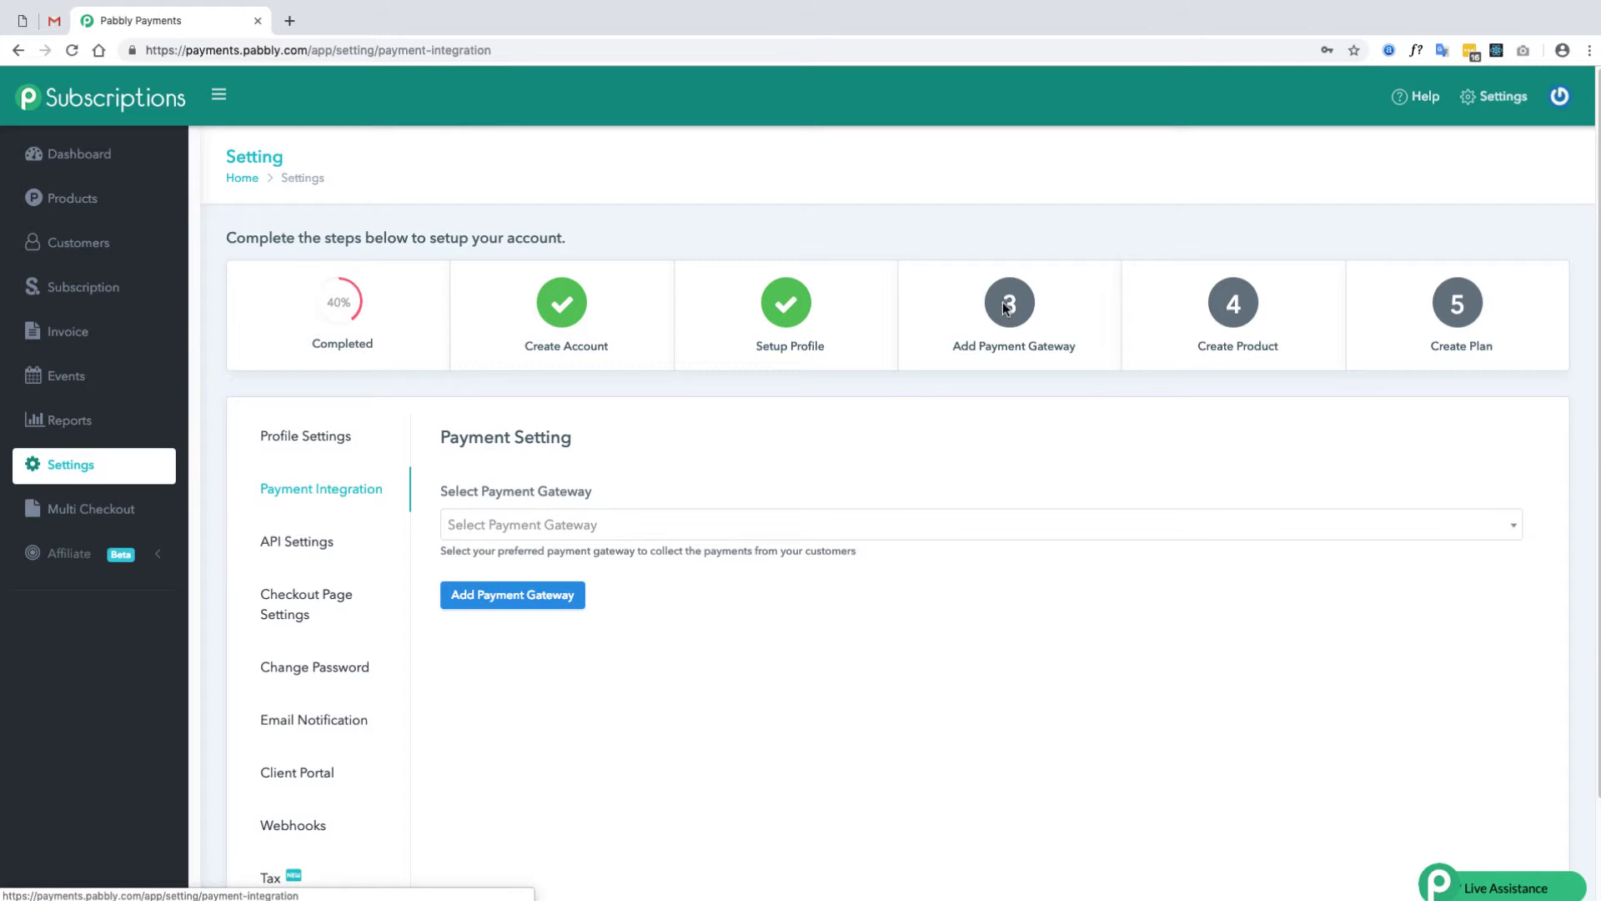
click(764, 532)
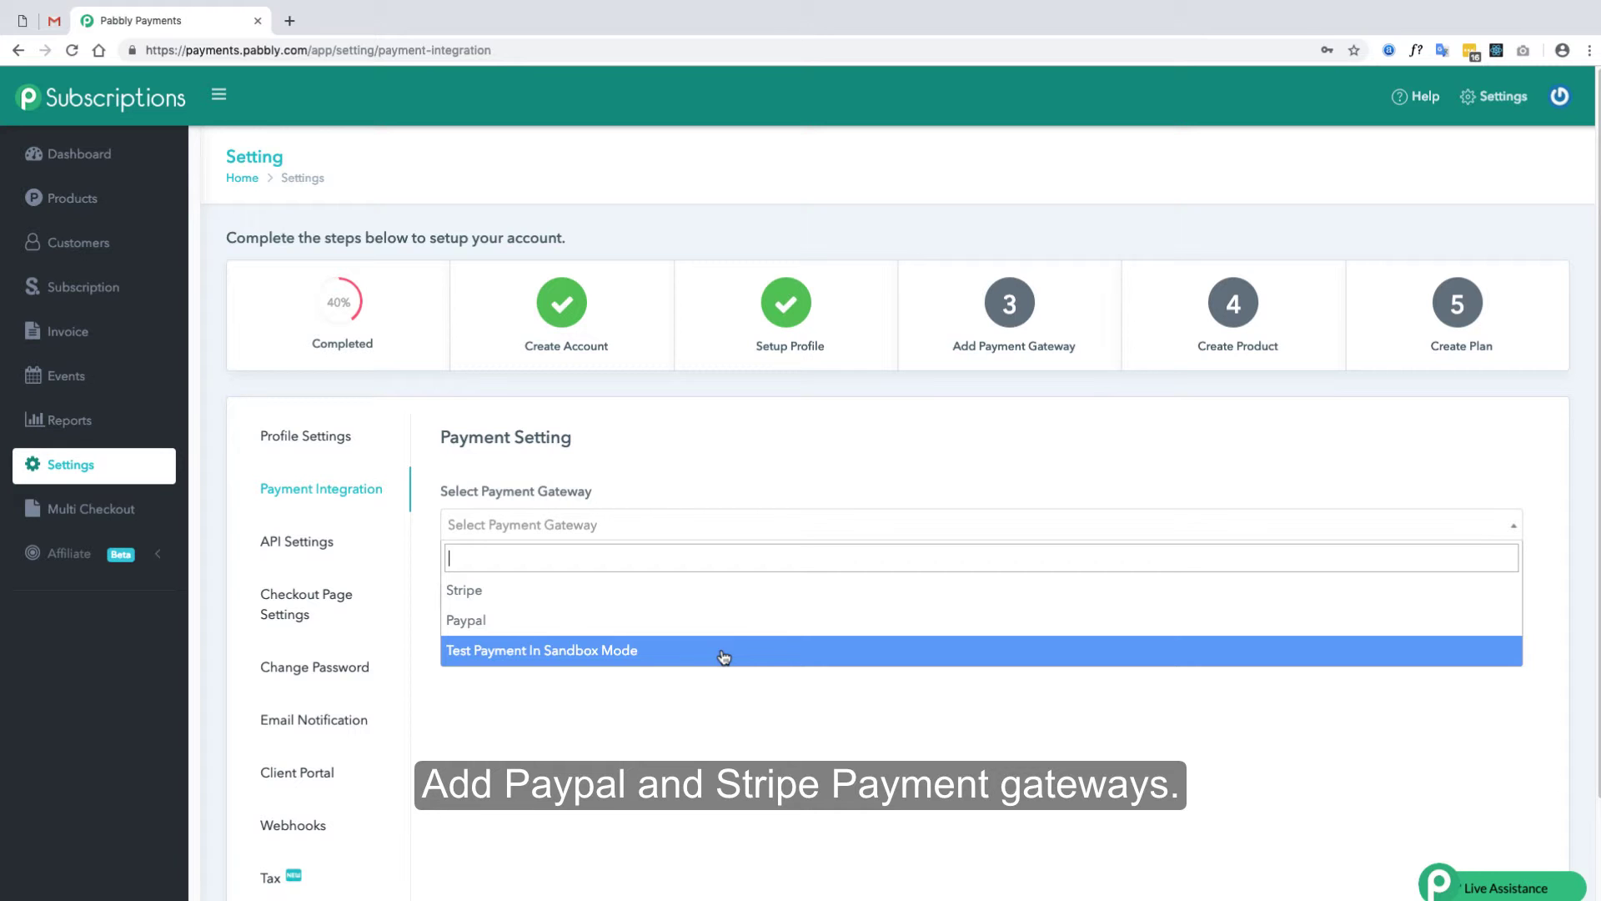
click(718, 596)
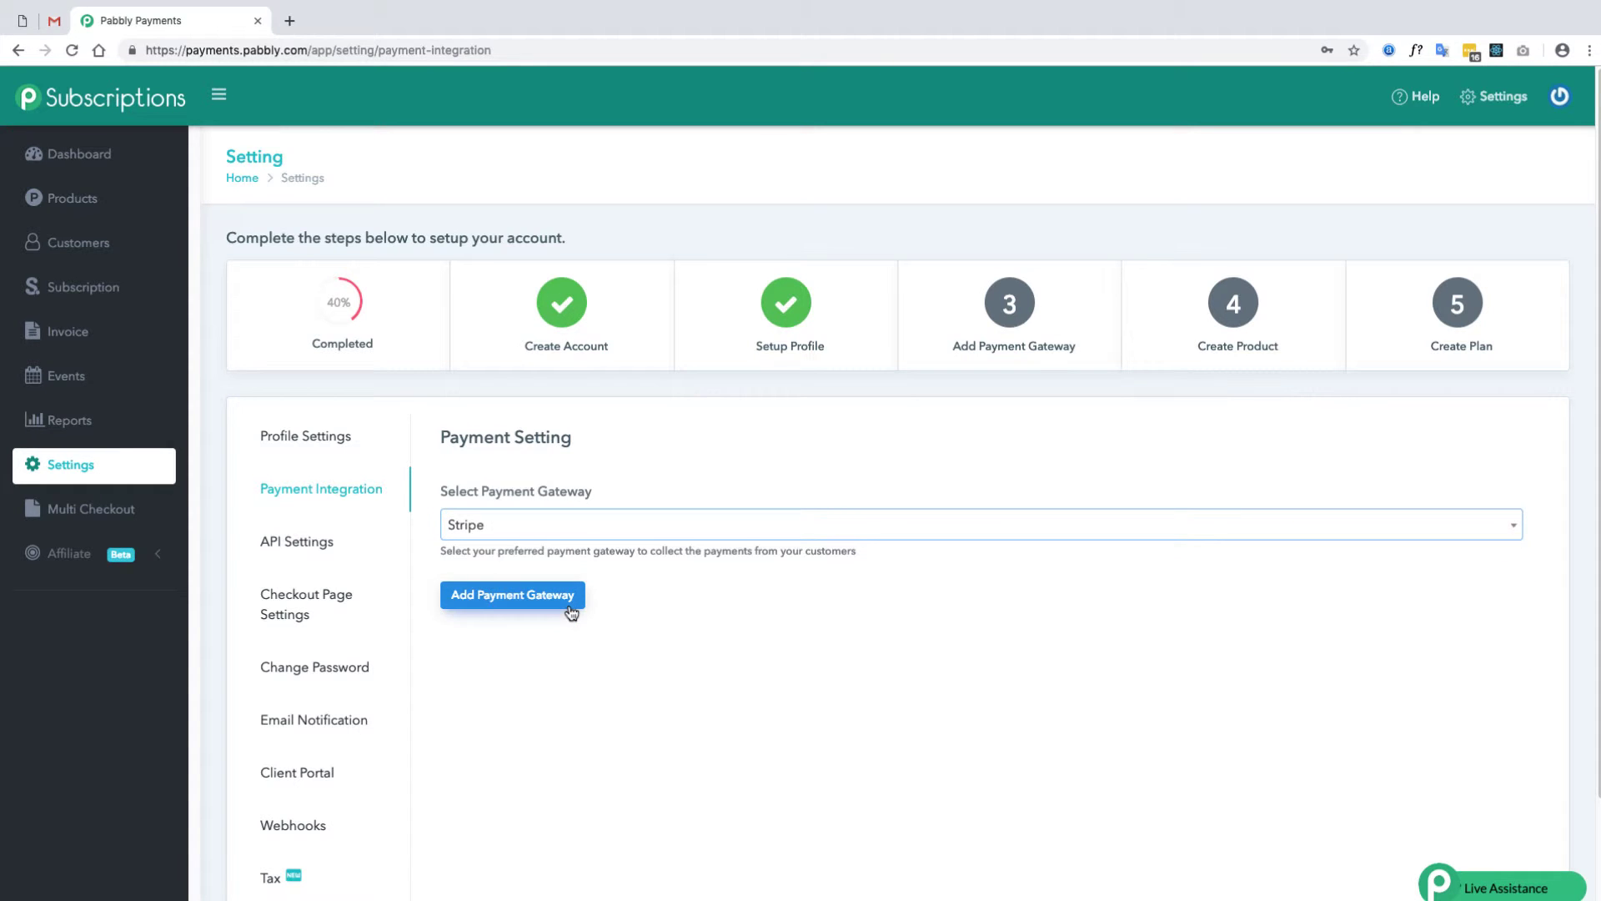
click(571, 611)
click(588, 676)
click(506, 715)
click(532, 769)
click(534, 812)
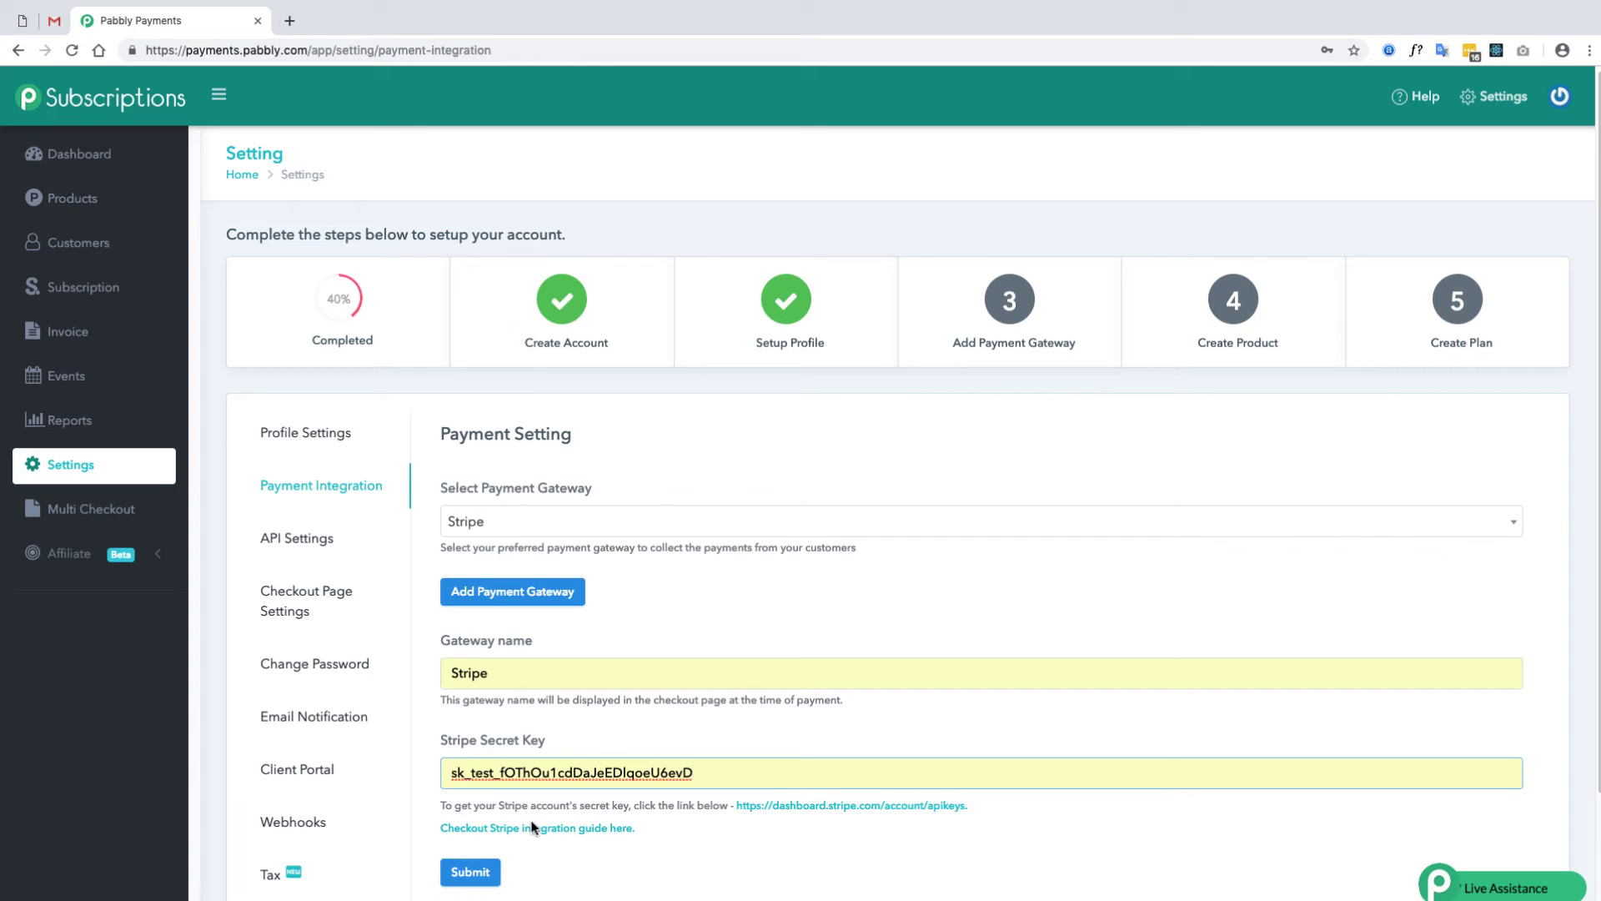
scroll(532, 827, down, 2)
click(480, 750)
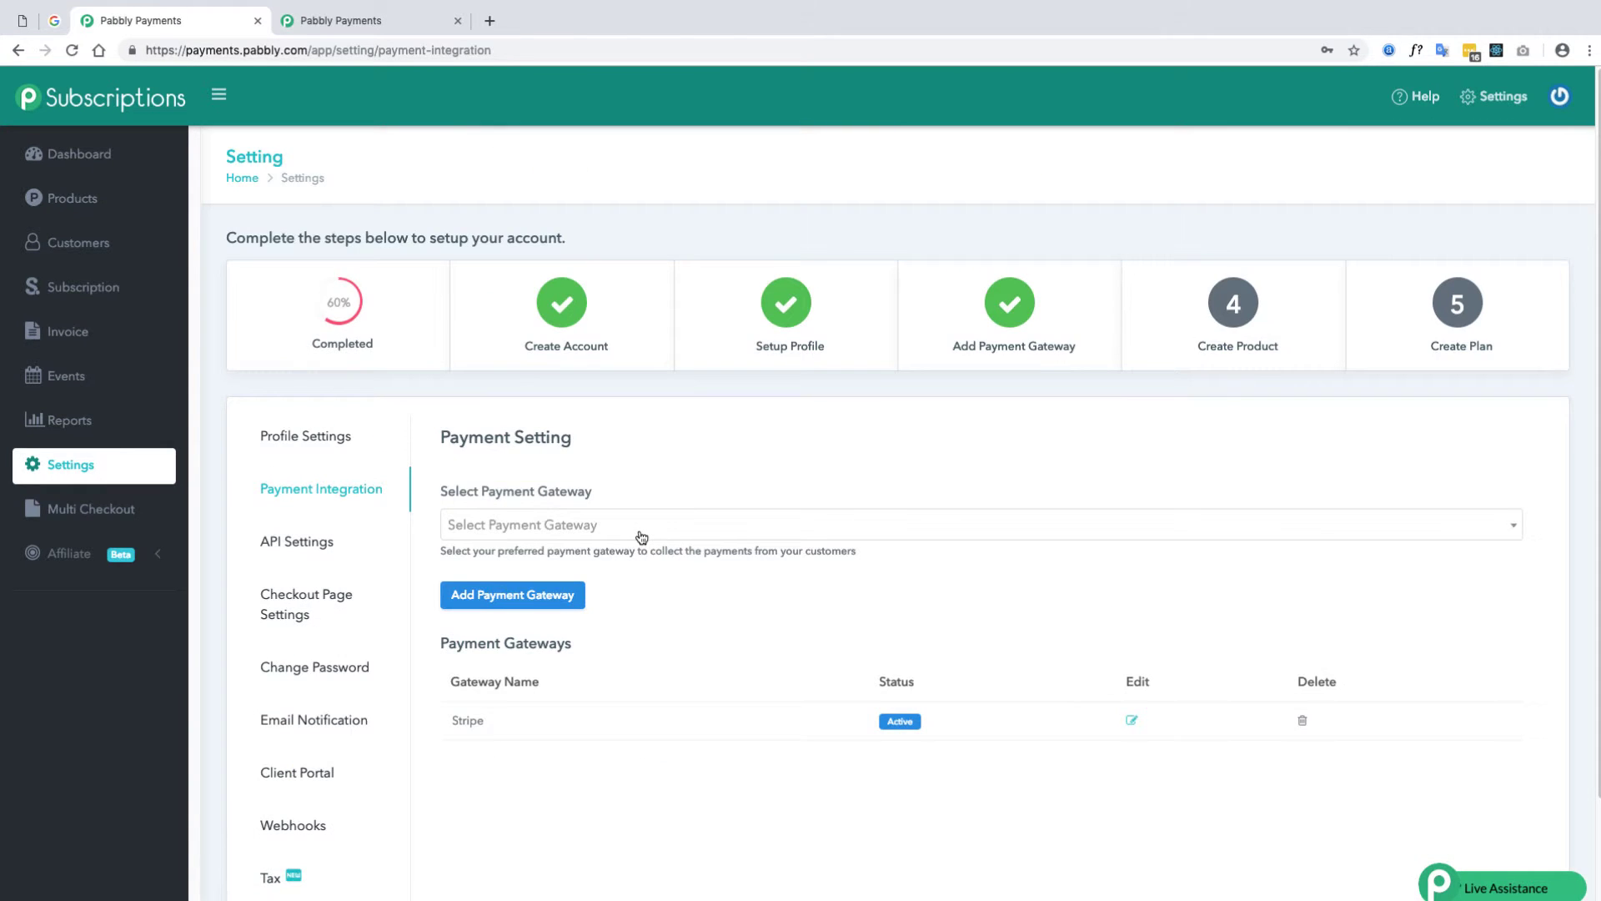
Start adding a PayPal gateway and set it to Sandbox mode.
click(641, 536)
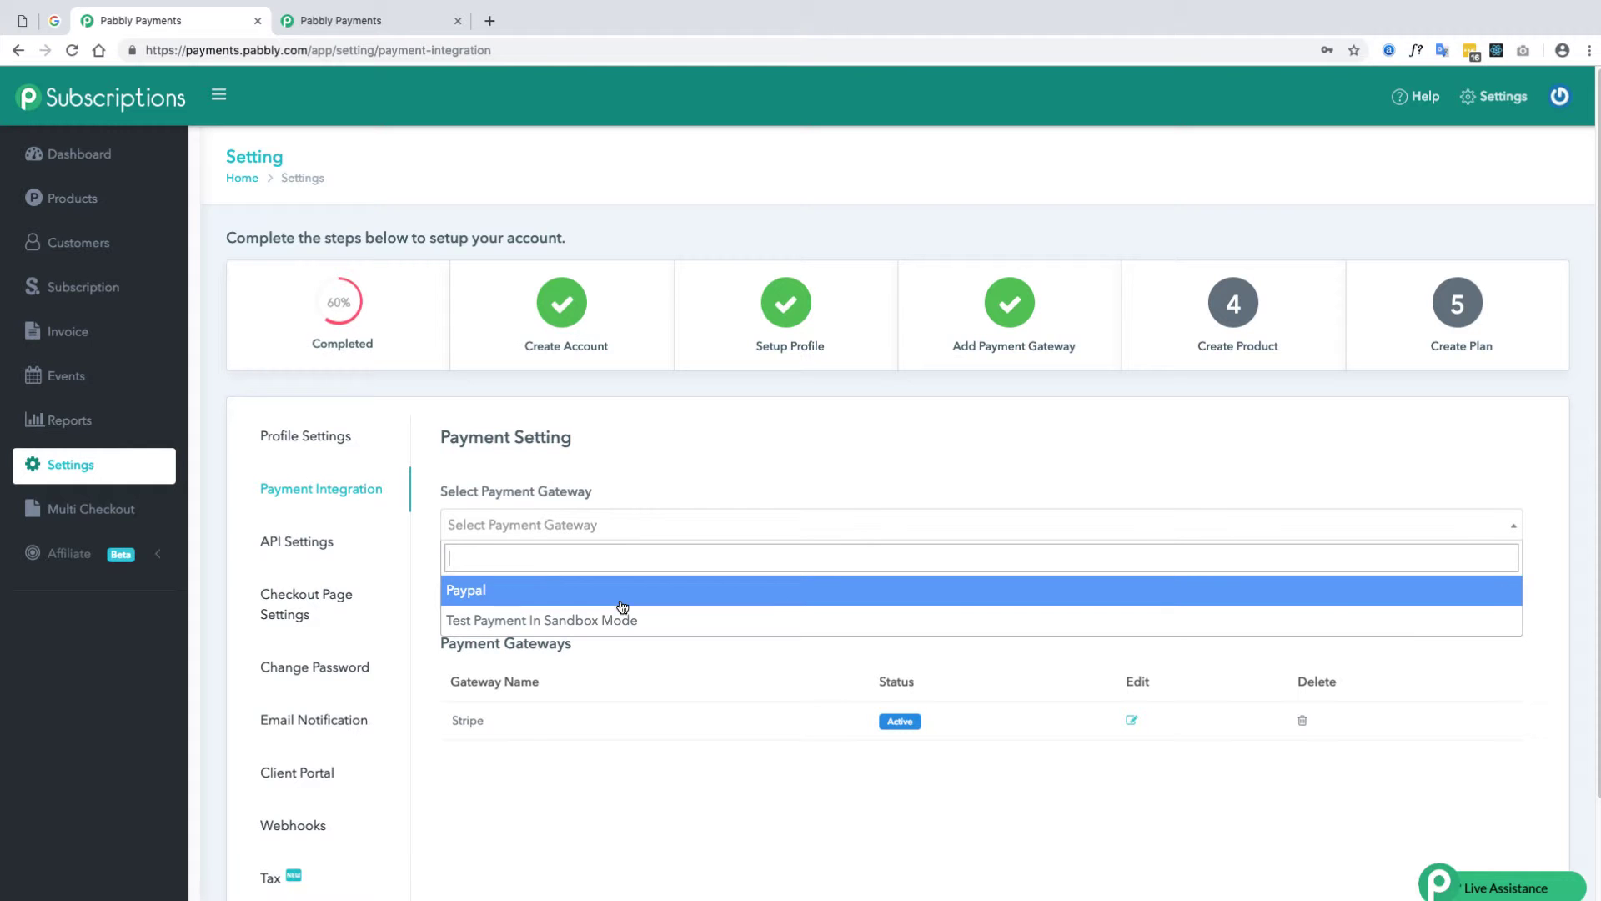
click(614, 593)
click(562, 610)
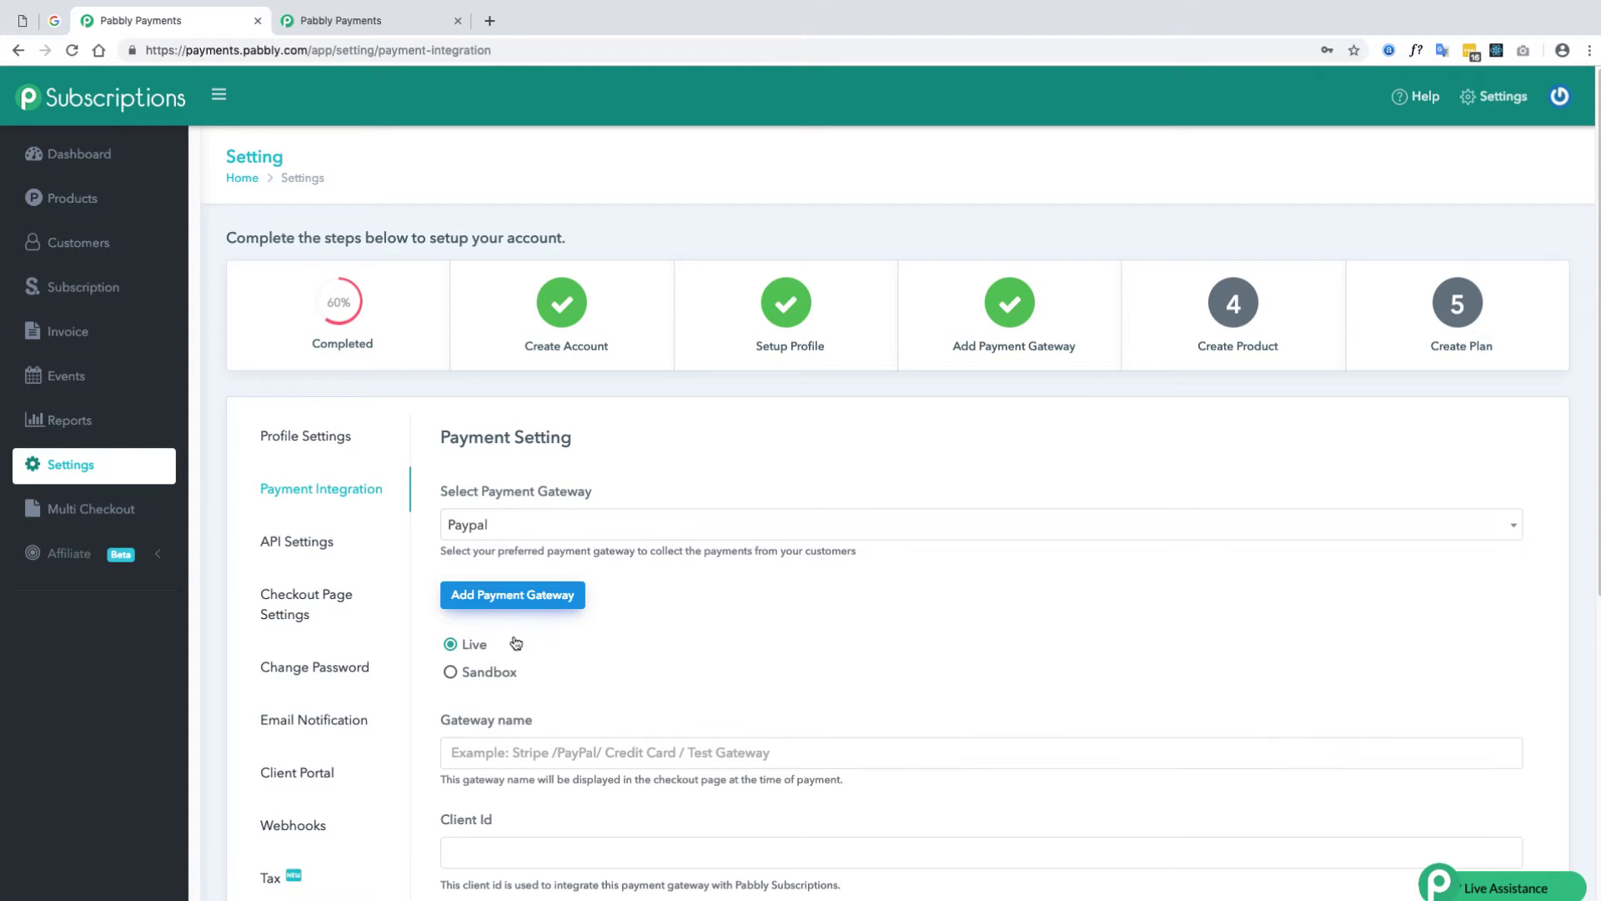
click(486, 673)
scroll(536, 658, down, 5)
scroll(538, 653, down, 3)
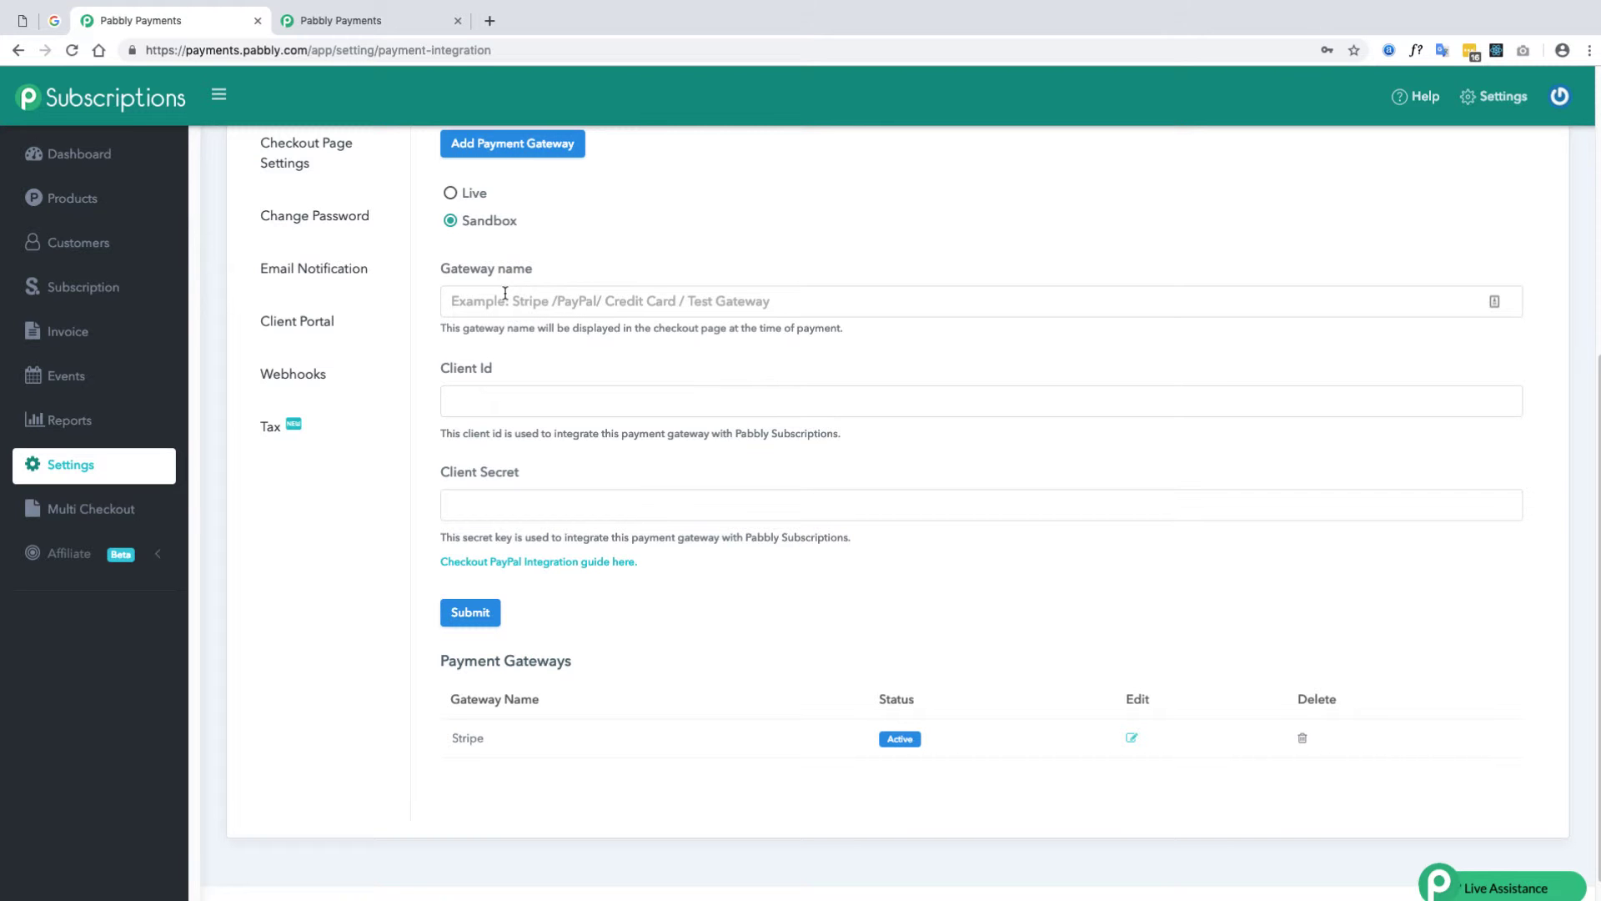
Name the gateway 'PayPal', fill in its client id and client secret, and submit.
click(504, 296)
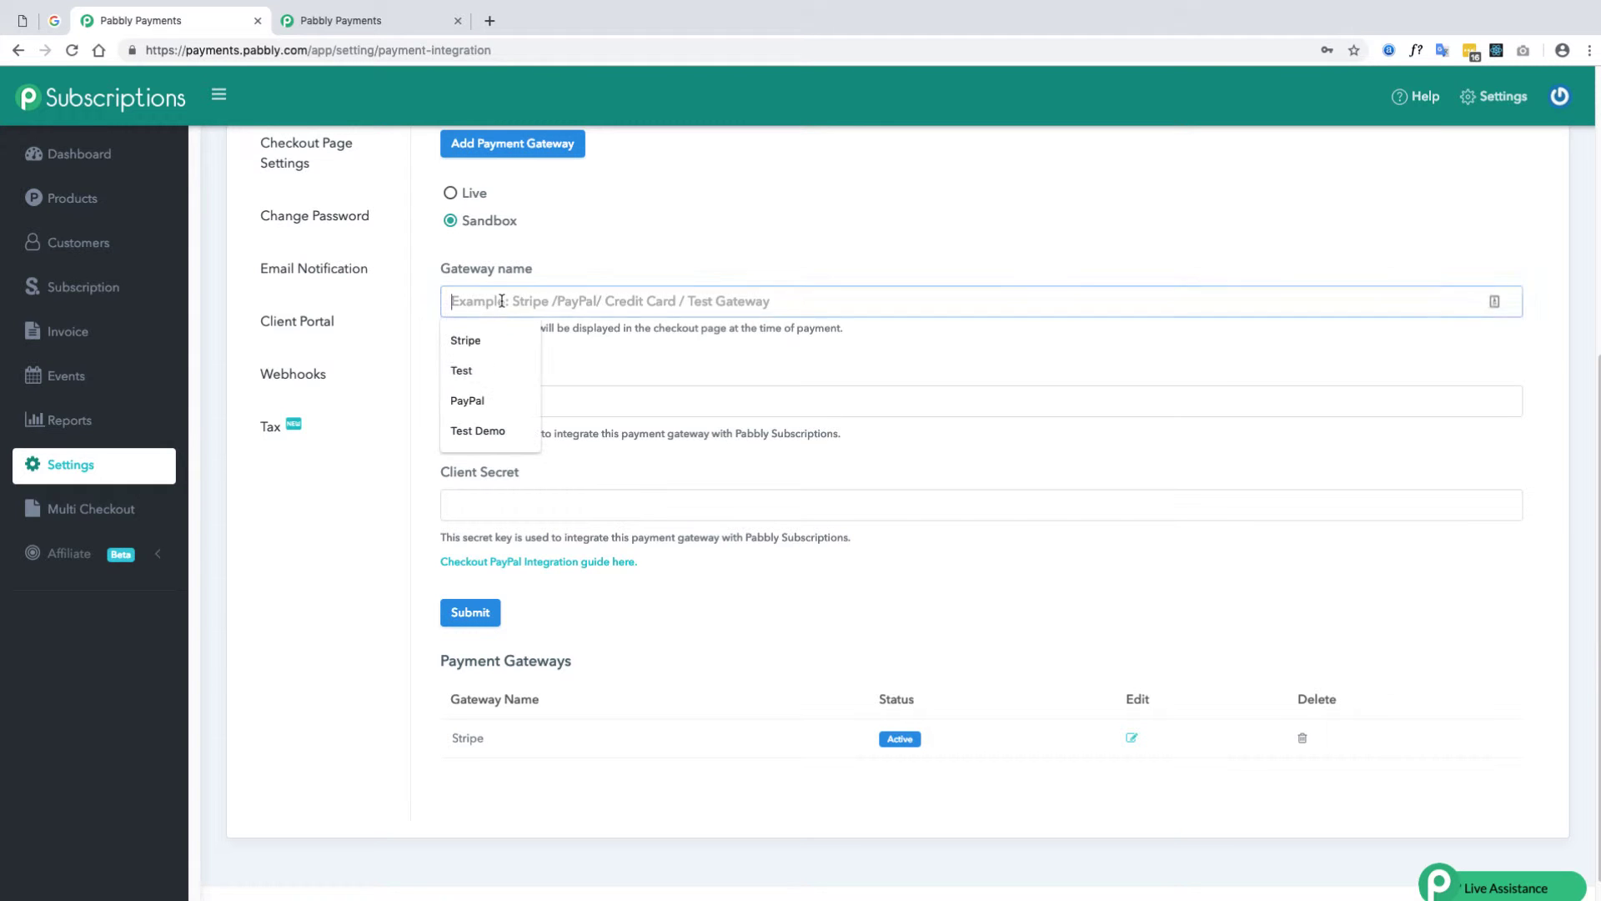
click(488, 395)
click(488, 393)
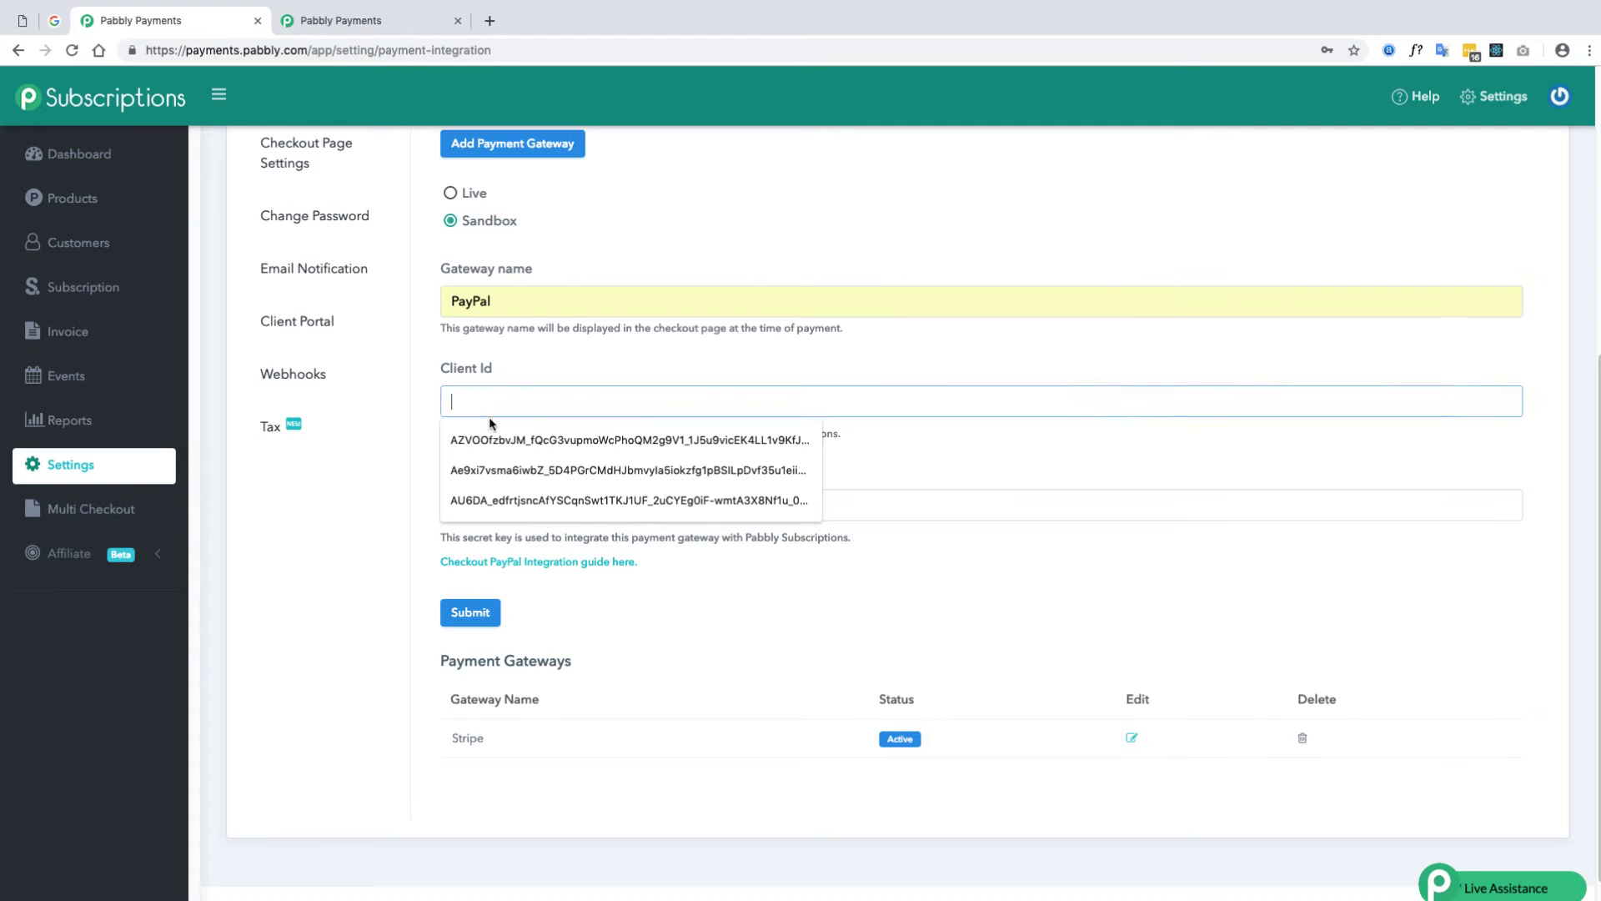
click(492, 436)
click(483, 497)
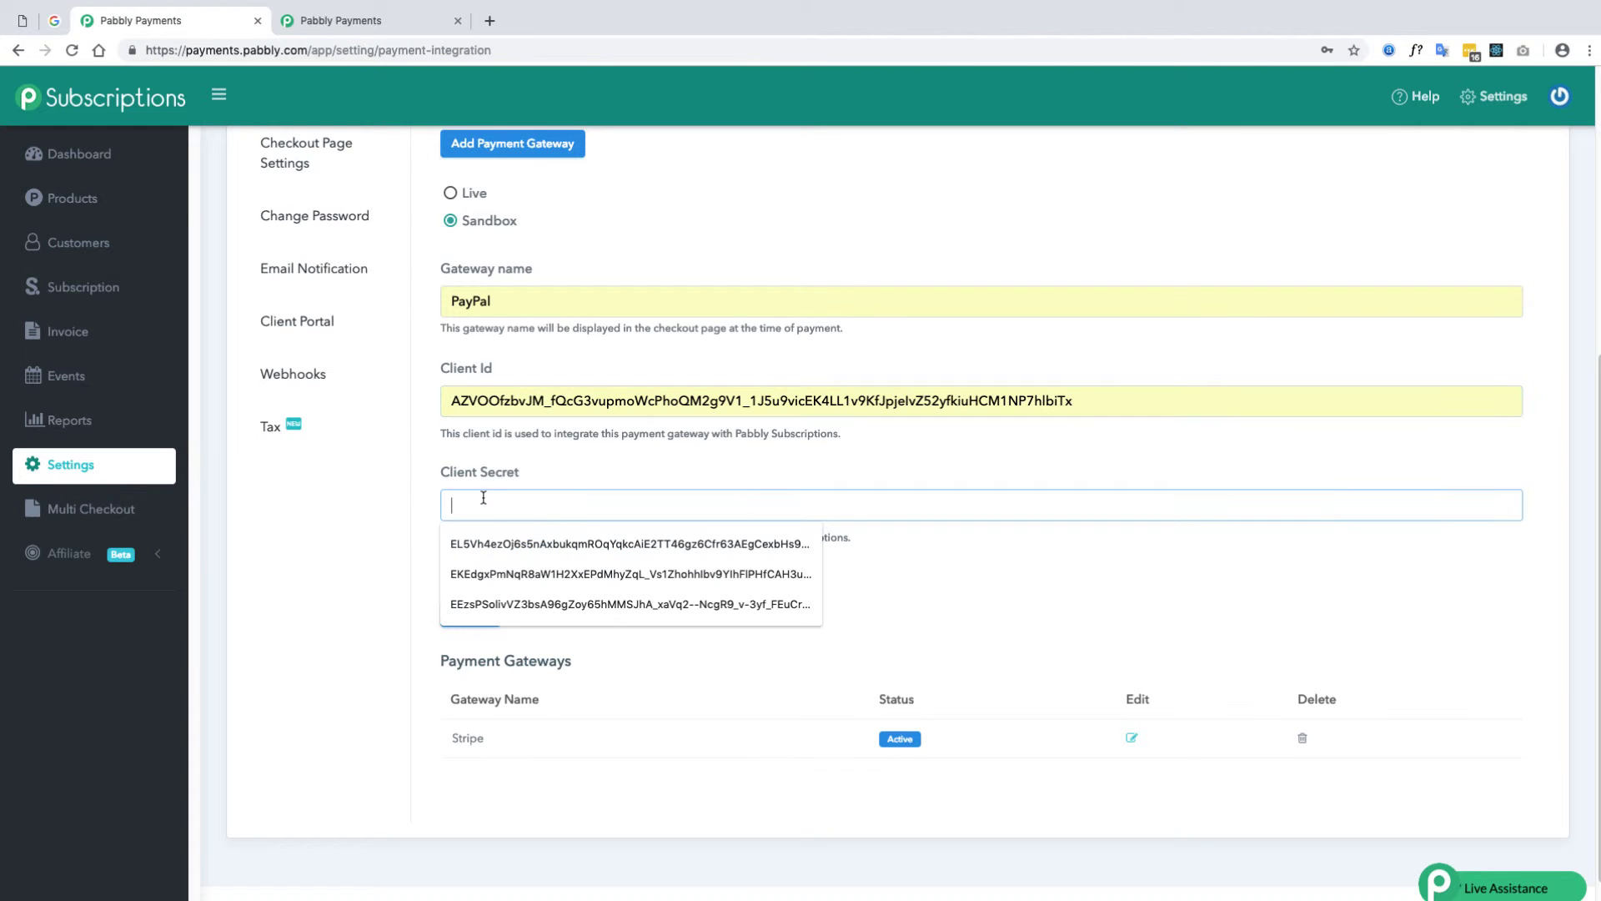
click(501, 544)
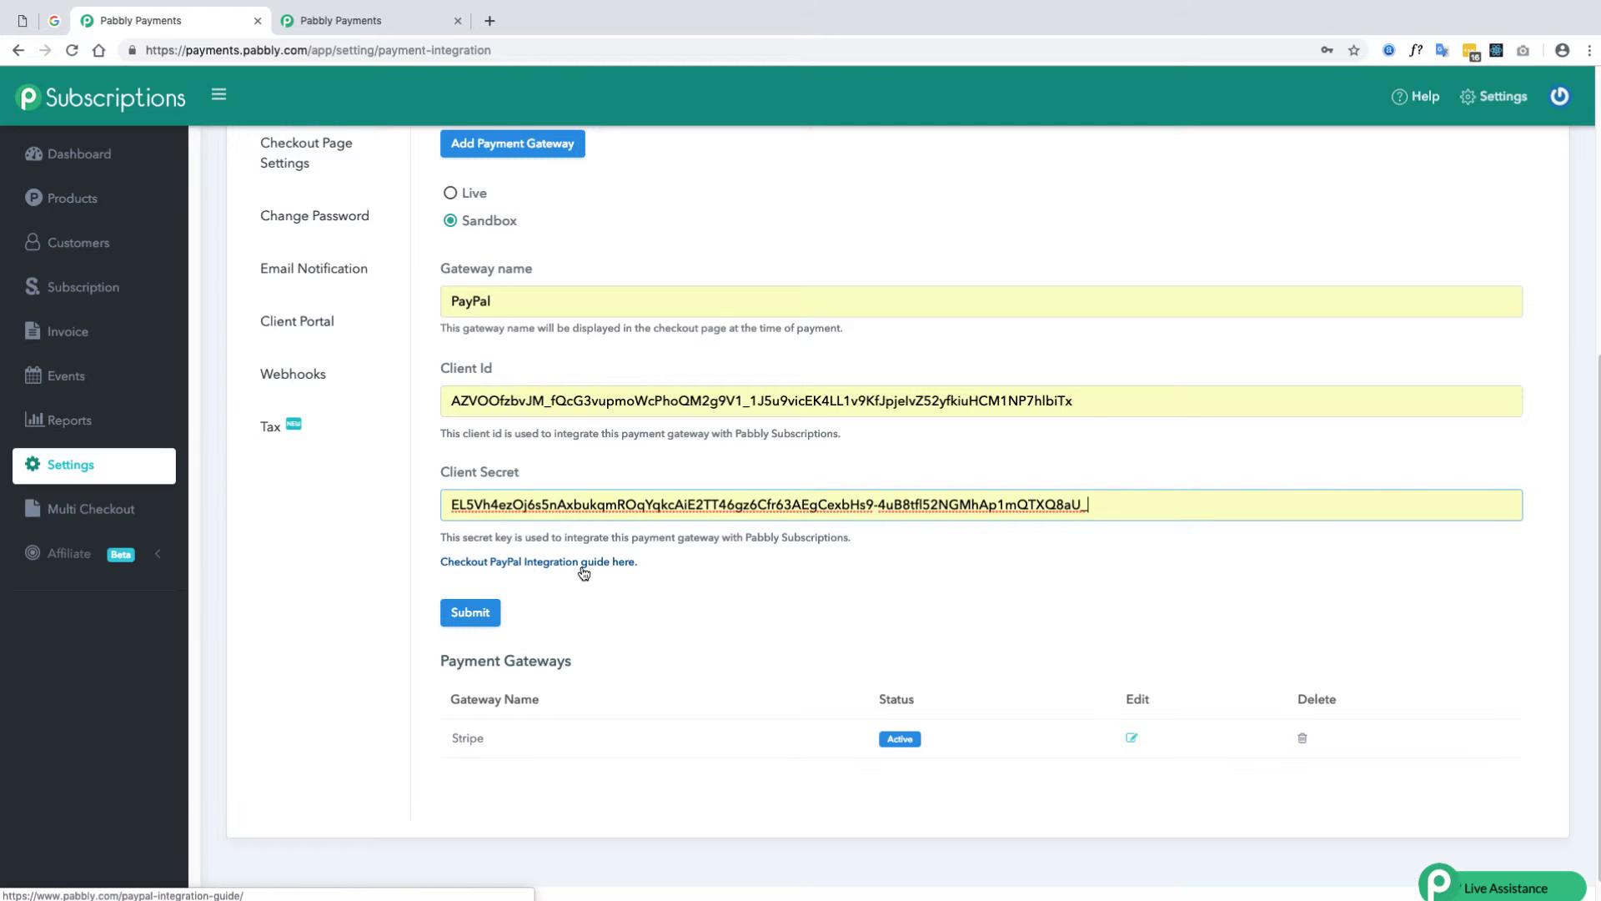
click(469, 613)
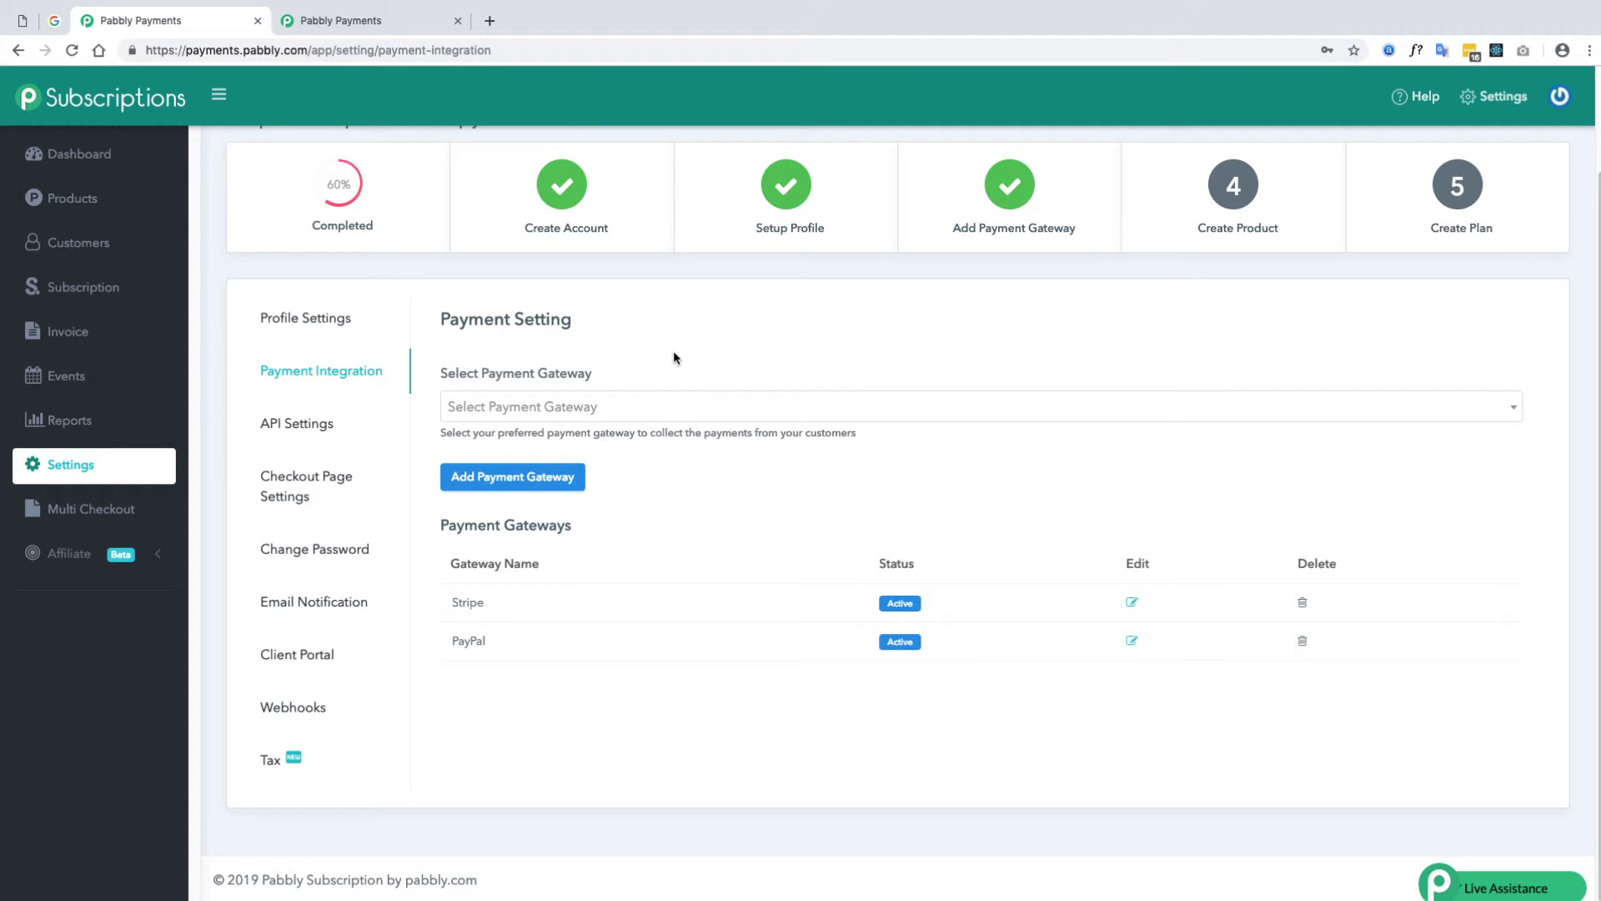
Add a Test Payment In Sandbox Mode gateway named 'Test Demo'.
click(684, 421)
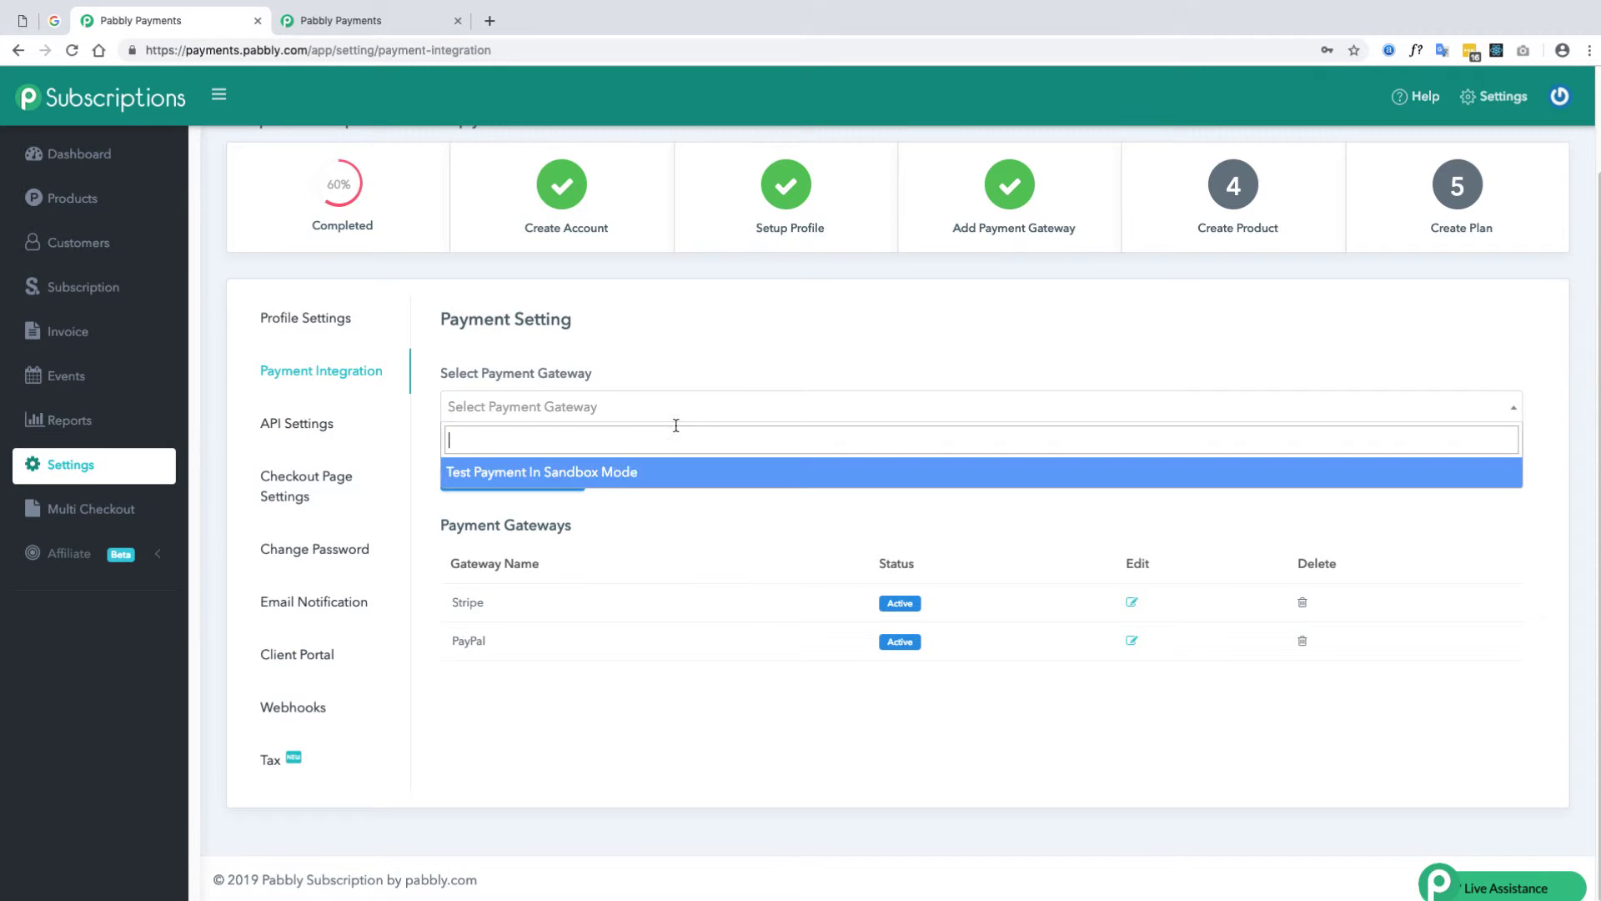
click(622, 468)
click(545, 488)
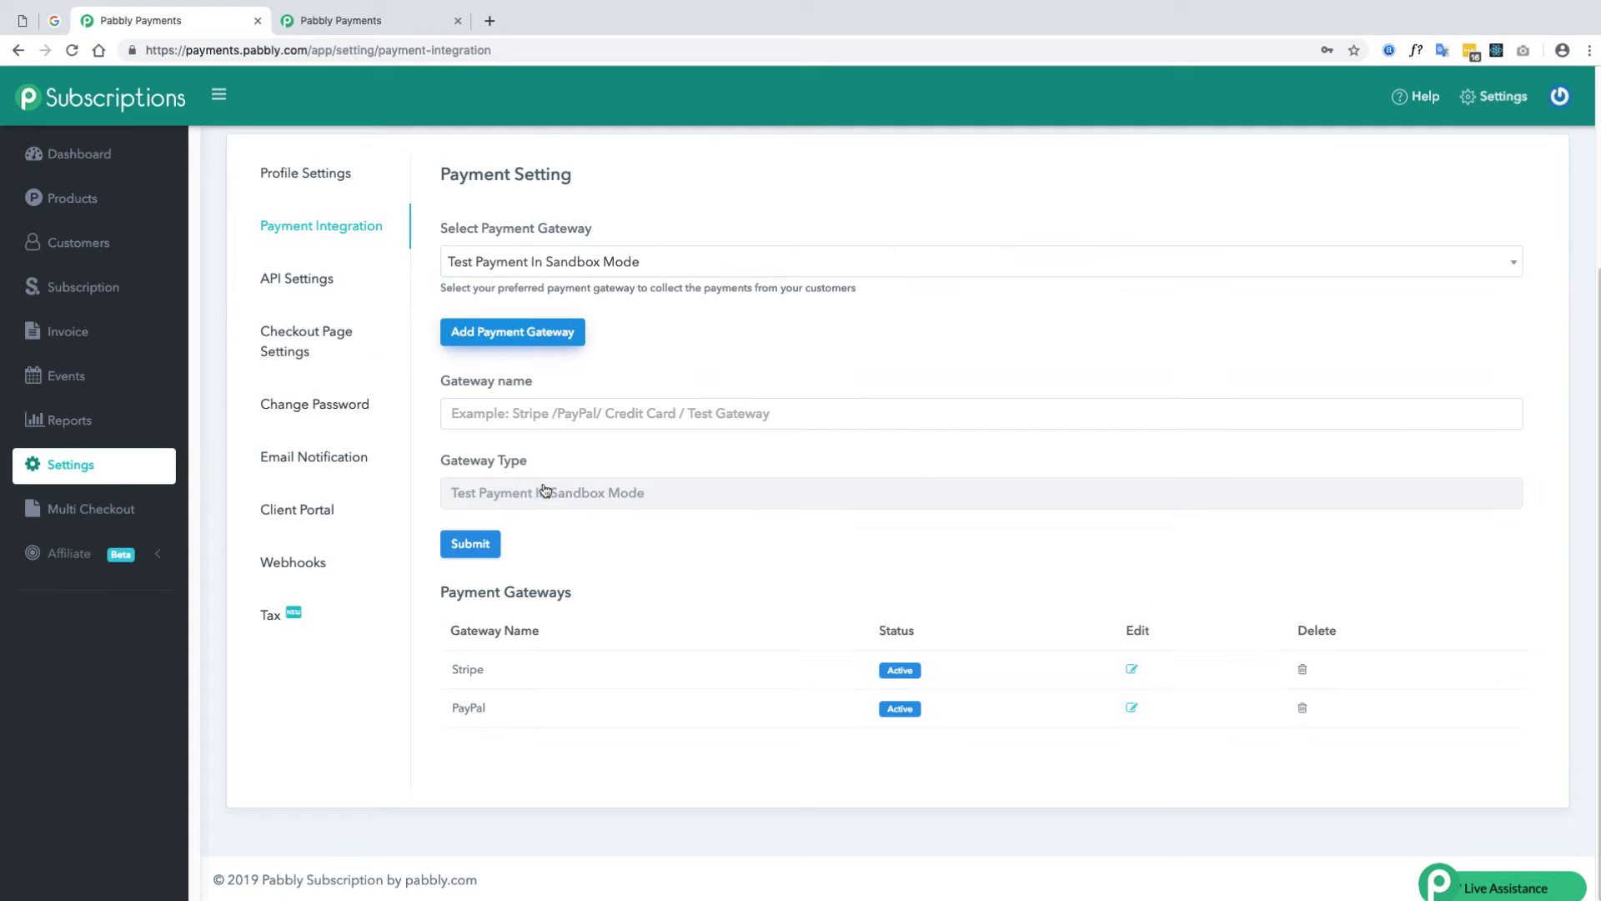
click(566, 413)
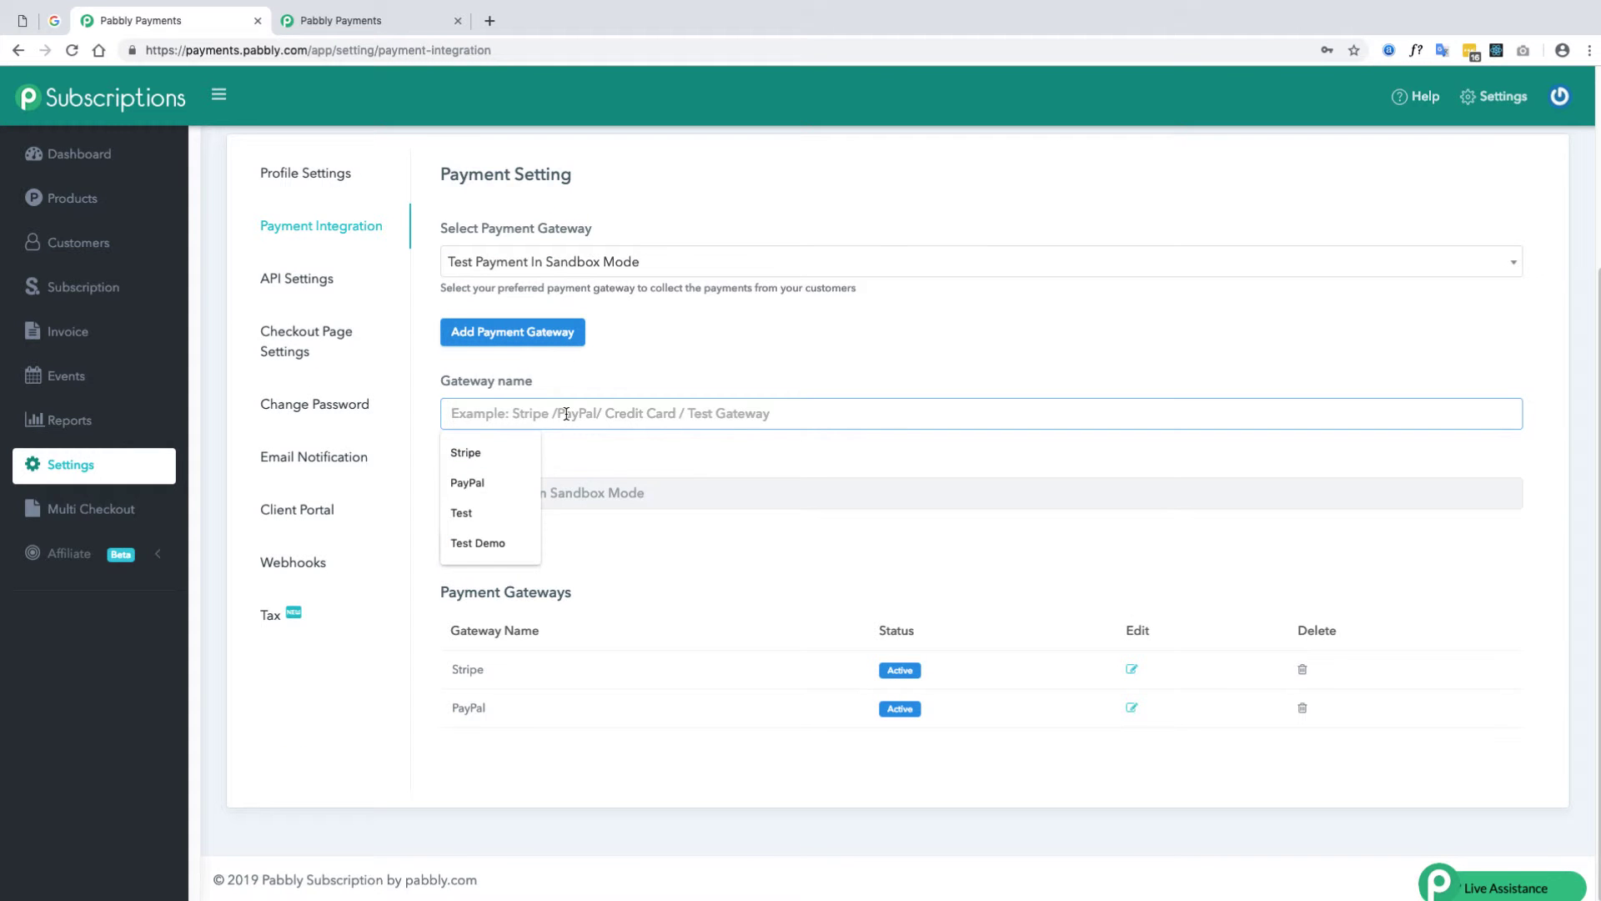
click(492, 543)
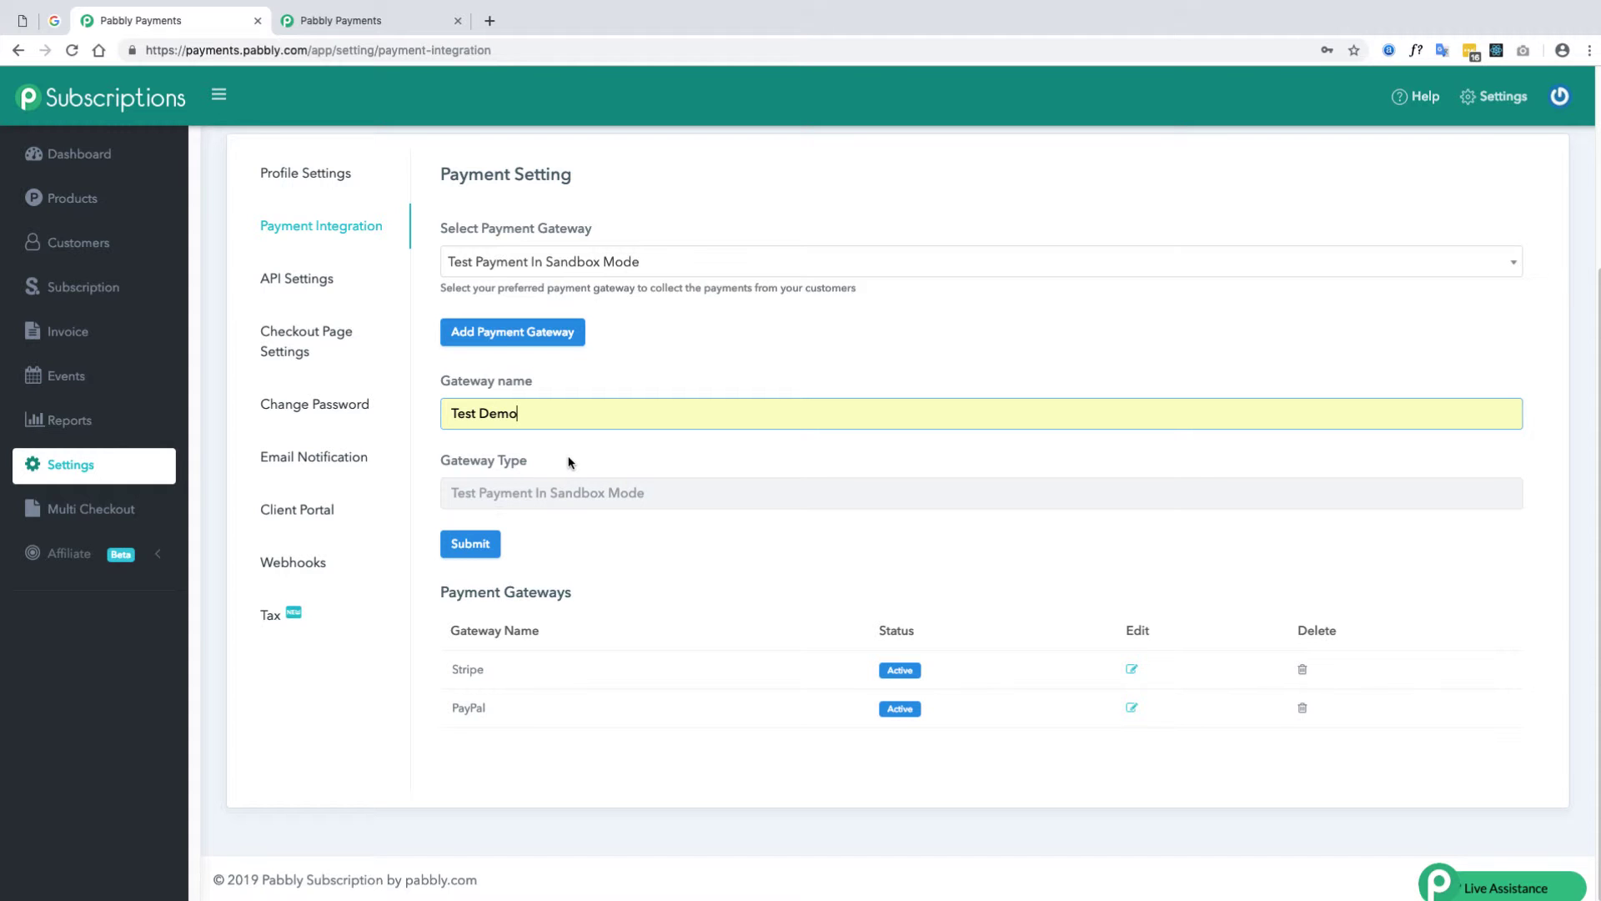
click(472, 545)
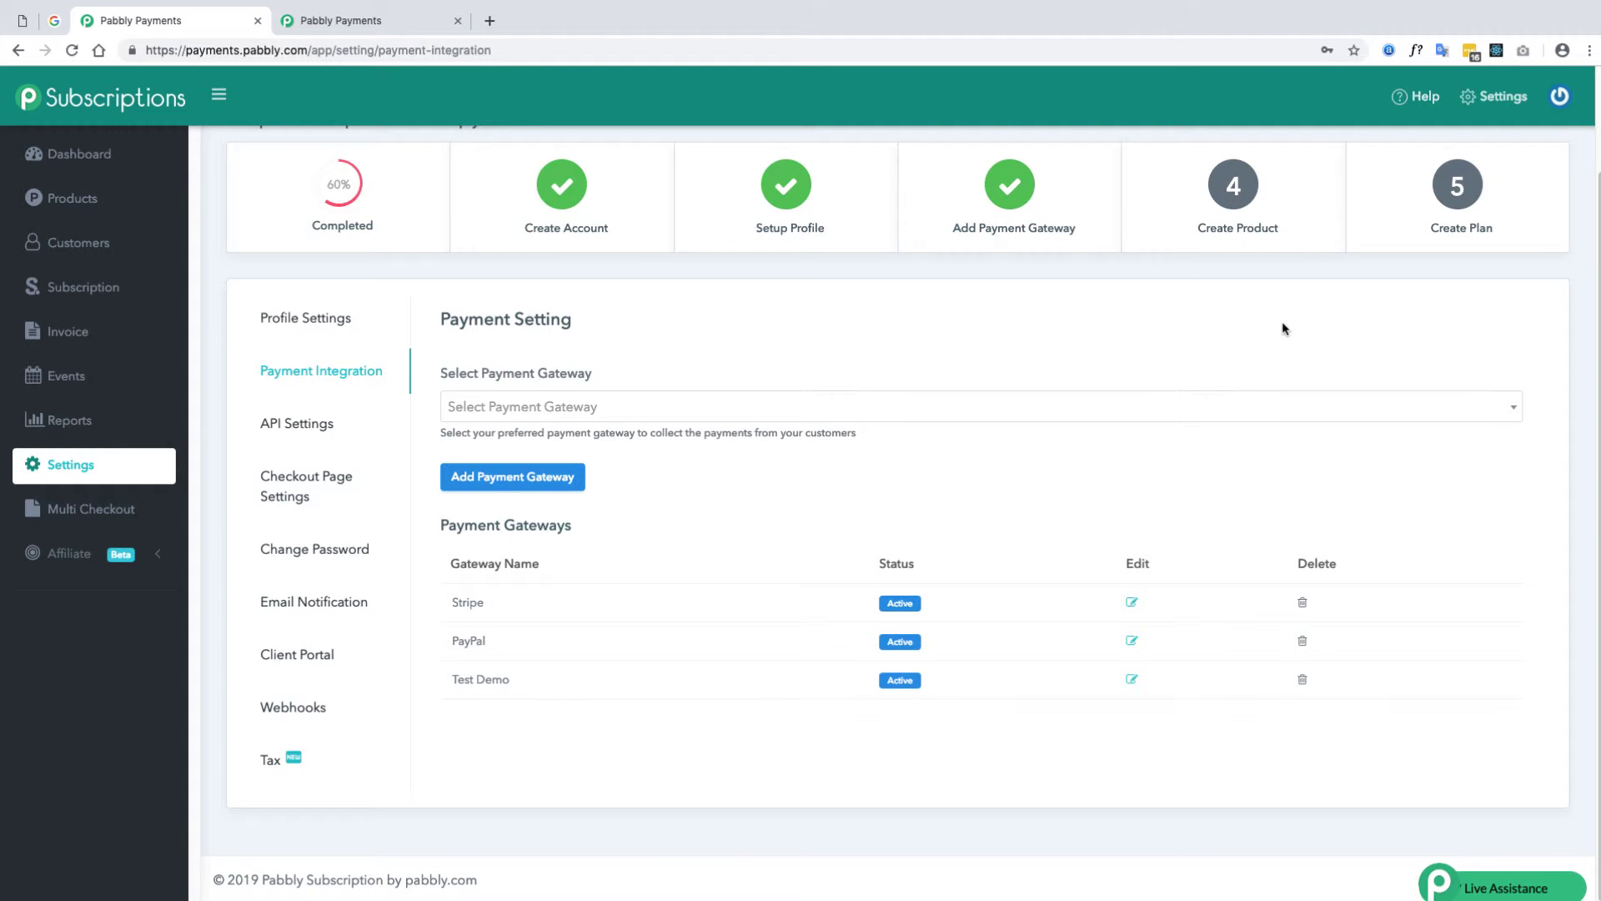
scroll(1251, 333, up, 3)
Create product 'Guitar tutorials' described as 'These are the videos for learning how to play guitar'.
click(1233, 321)
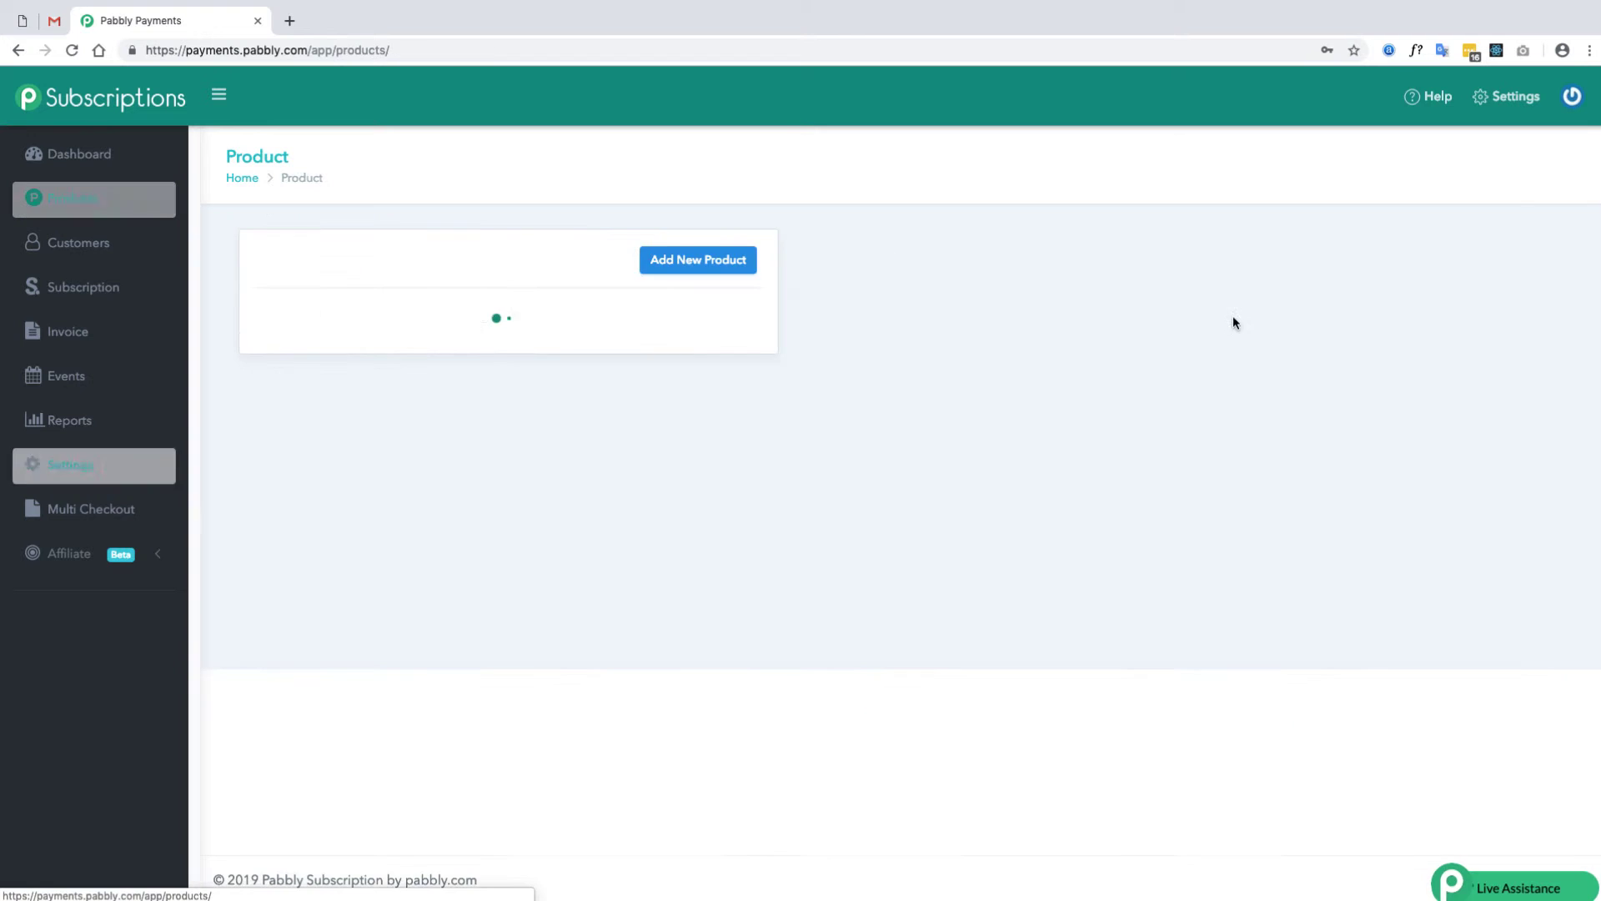
click(662, 428)
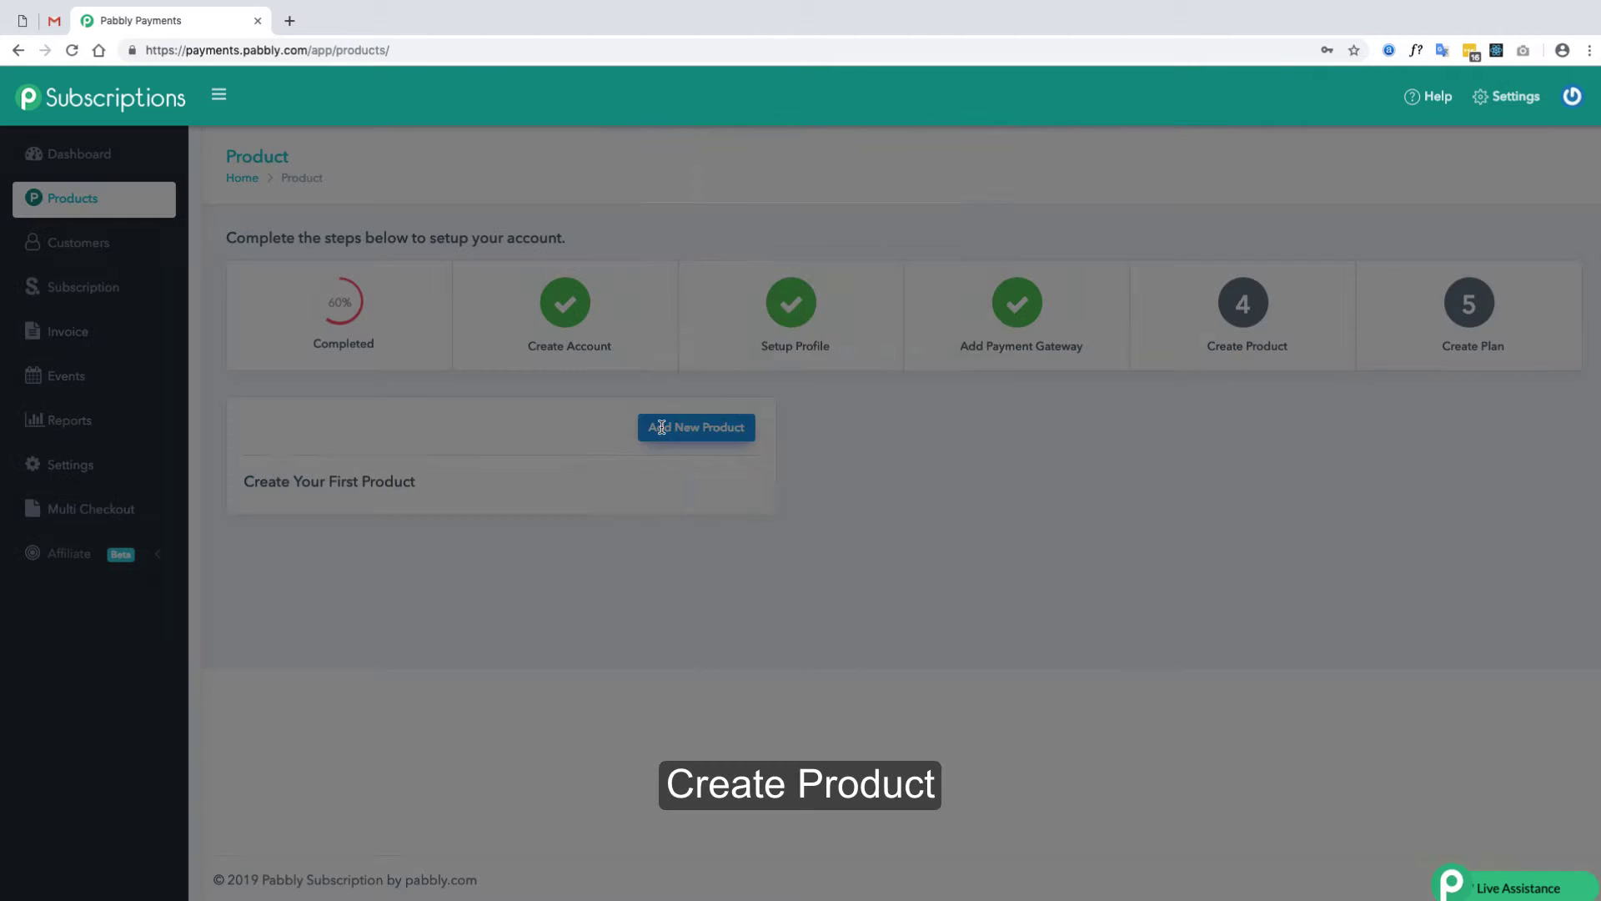
click(712, 233)
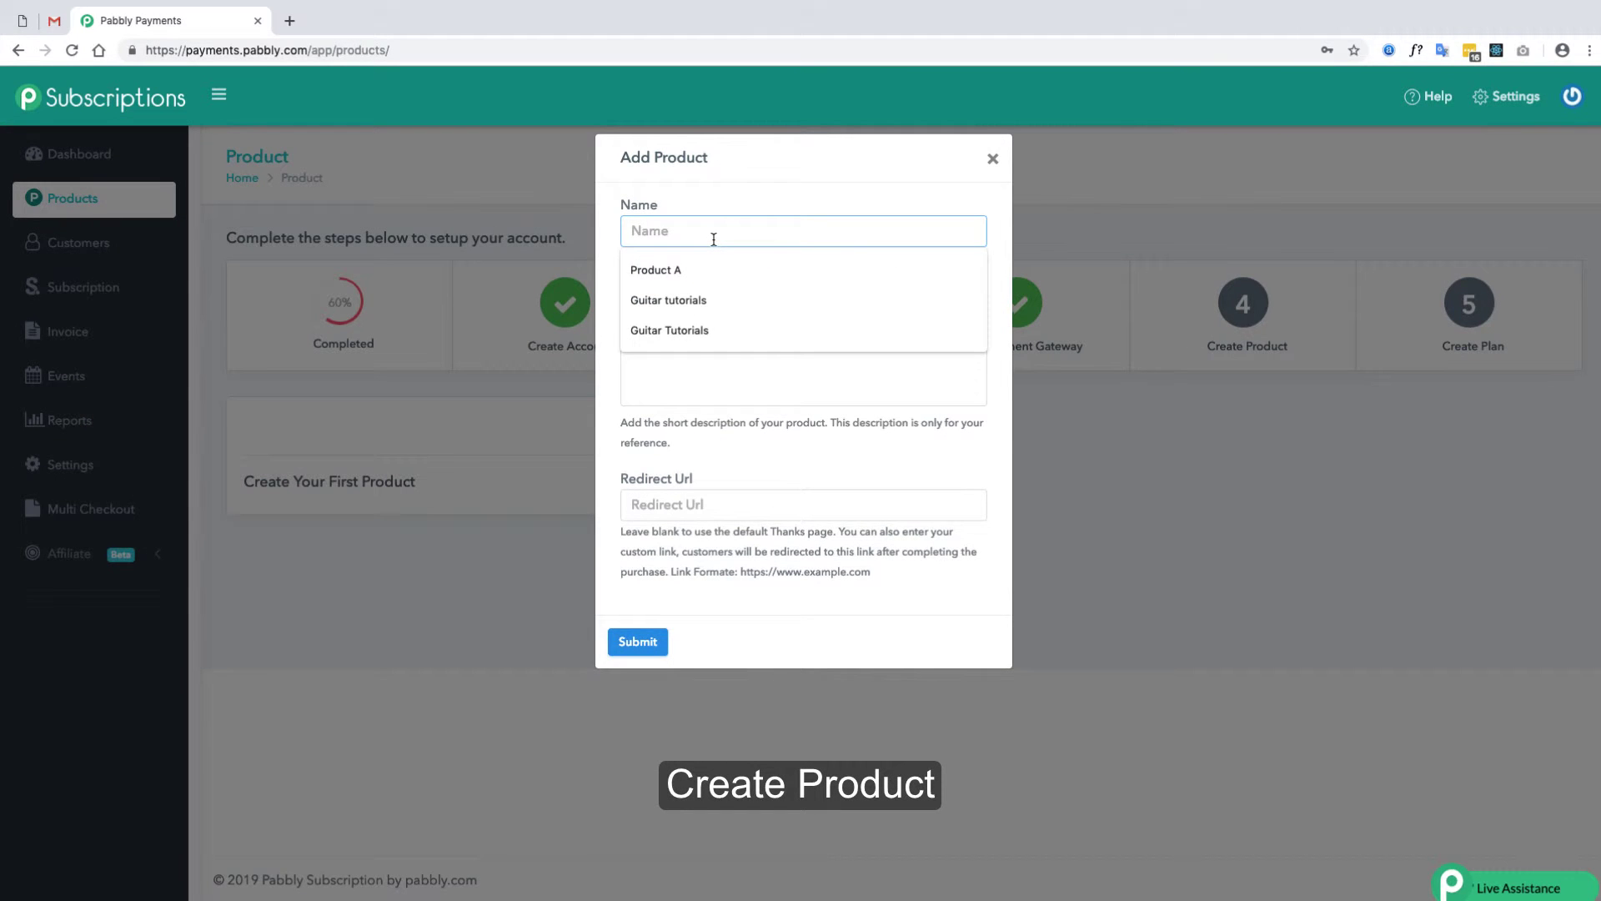
text(G)
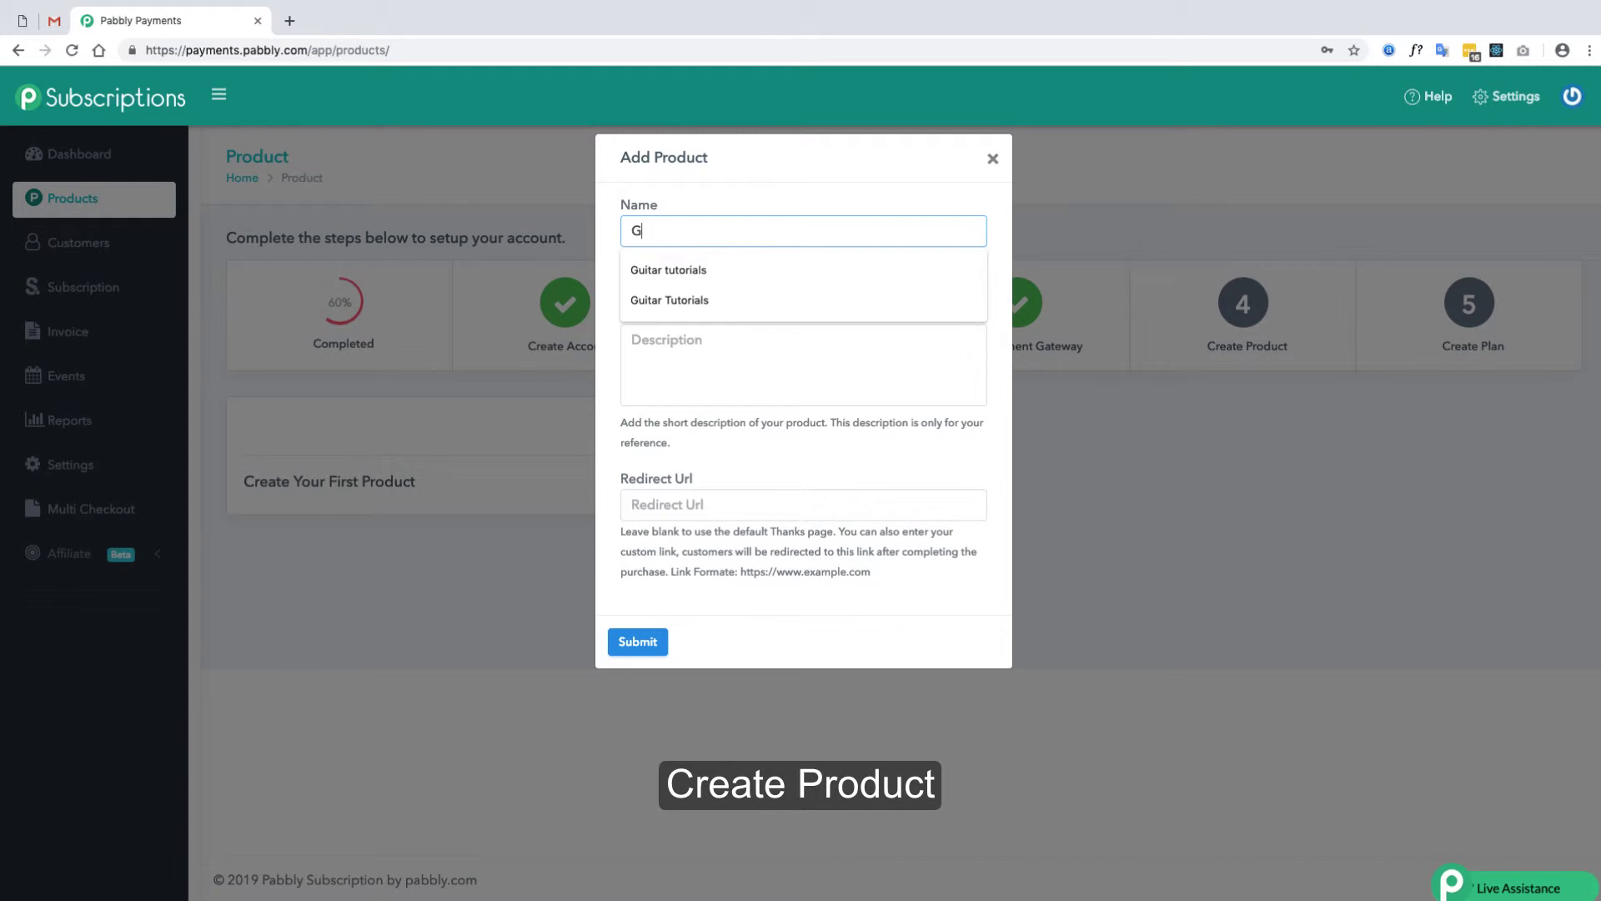
text(uitar tutorials)
click(729, 272)
click(703, 352)
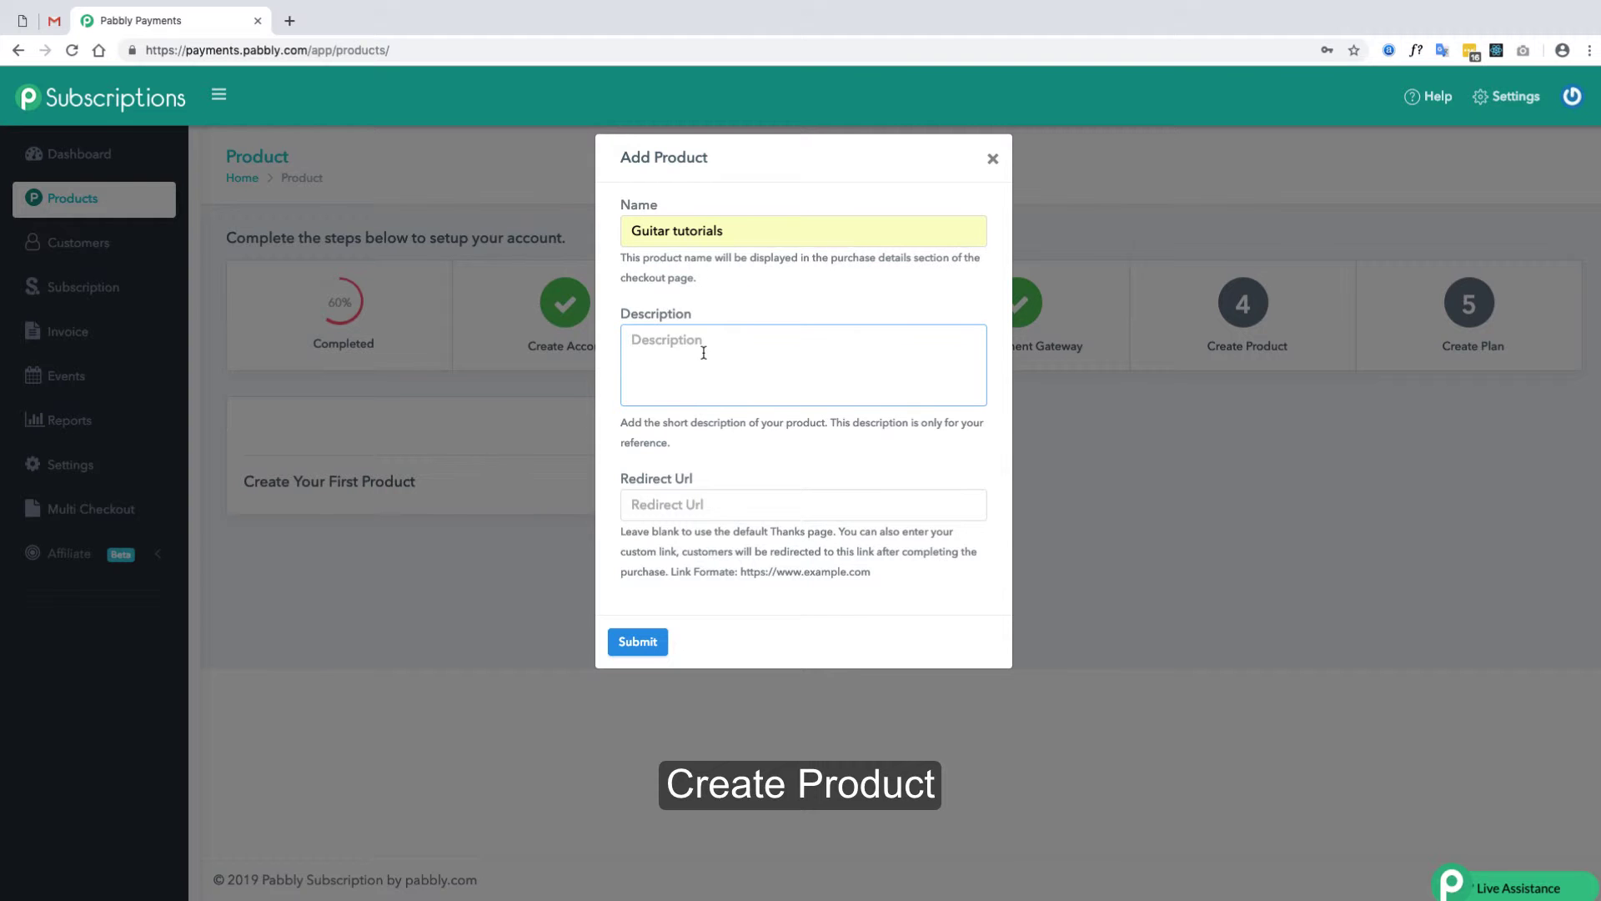
text(THese are)
key(BackSpace)
key(BackSpace)
key(BackSpace)
key(BackSpace)
key(BackSpace)
key(BackSpace)
key(BackSpace)
key(BackSpace)
key(BackSpace)
key(BackSpace)
text(These are the videos for learning how to play guitar)
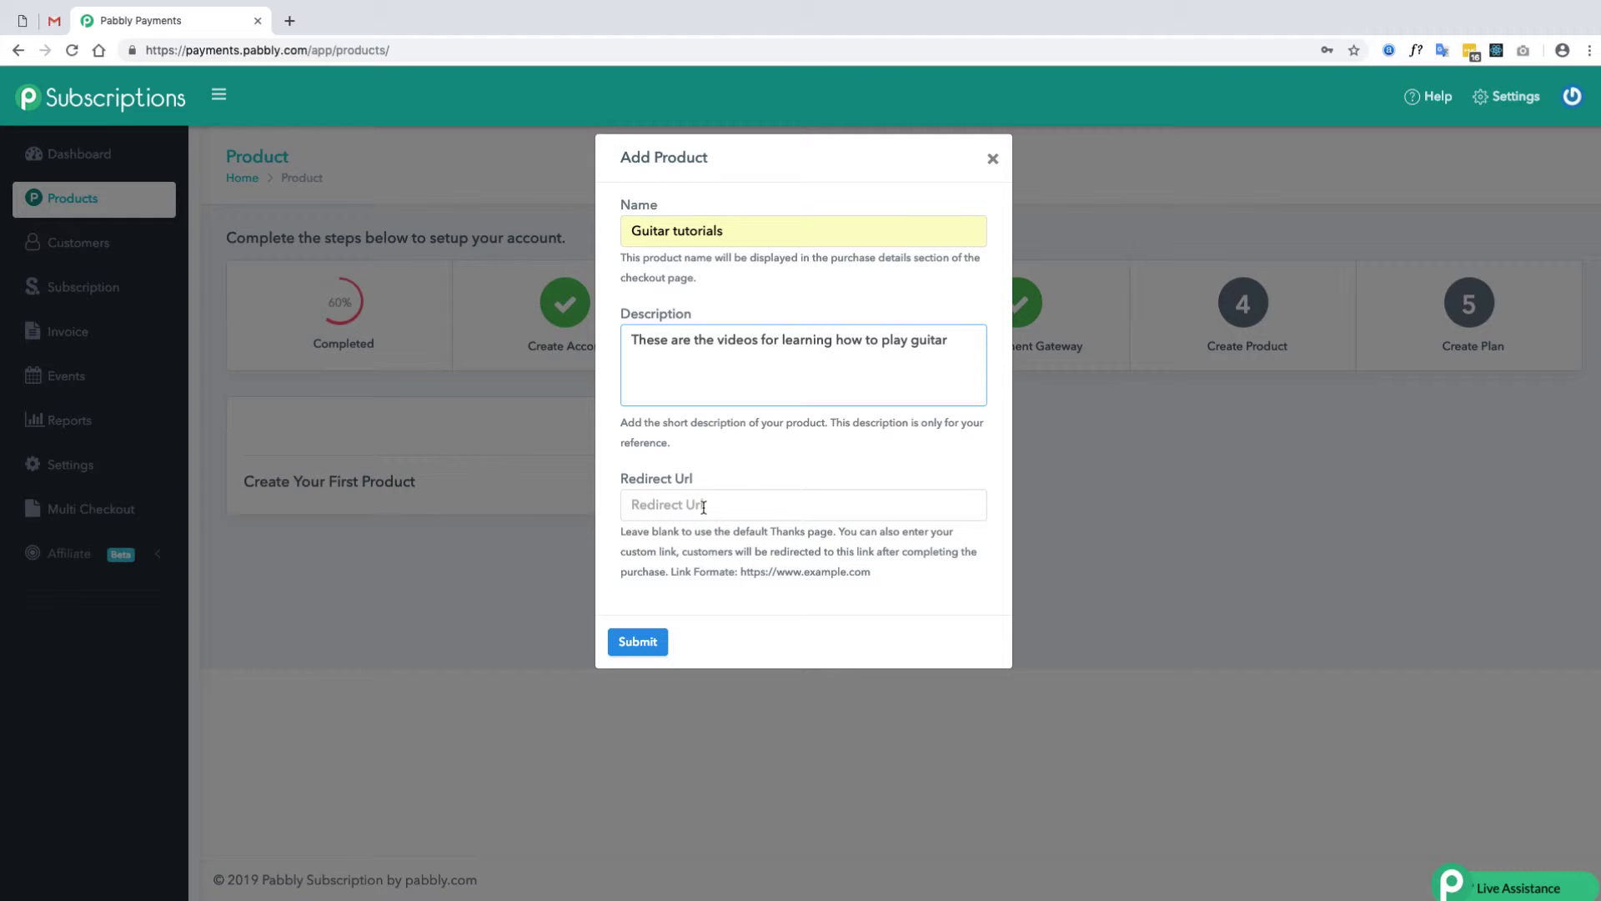
click(704, 506)
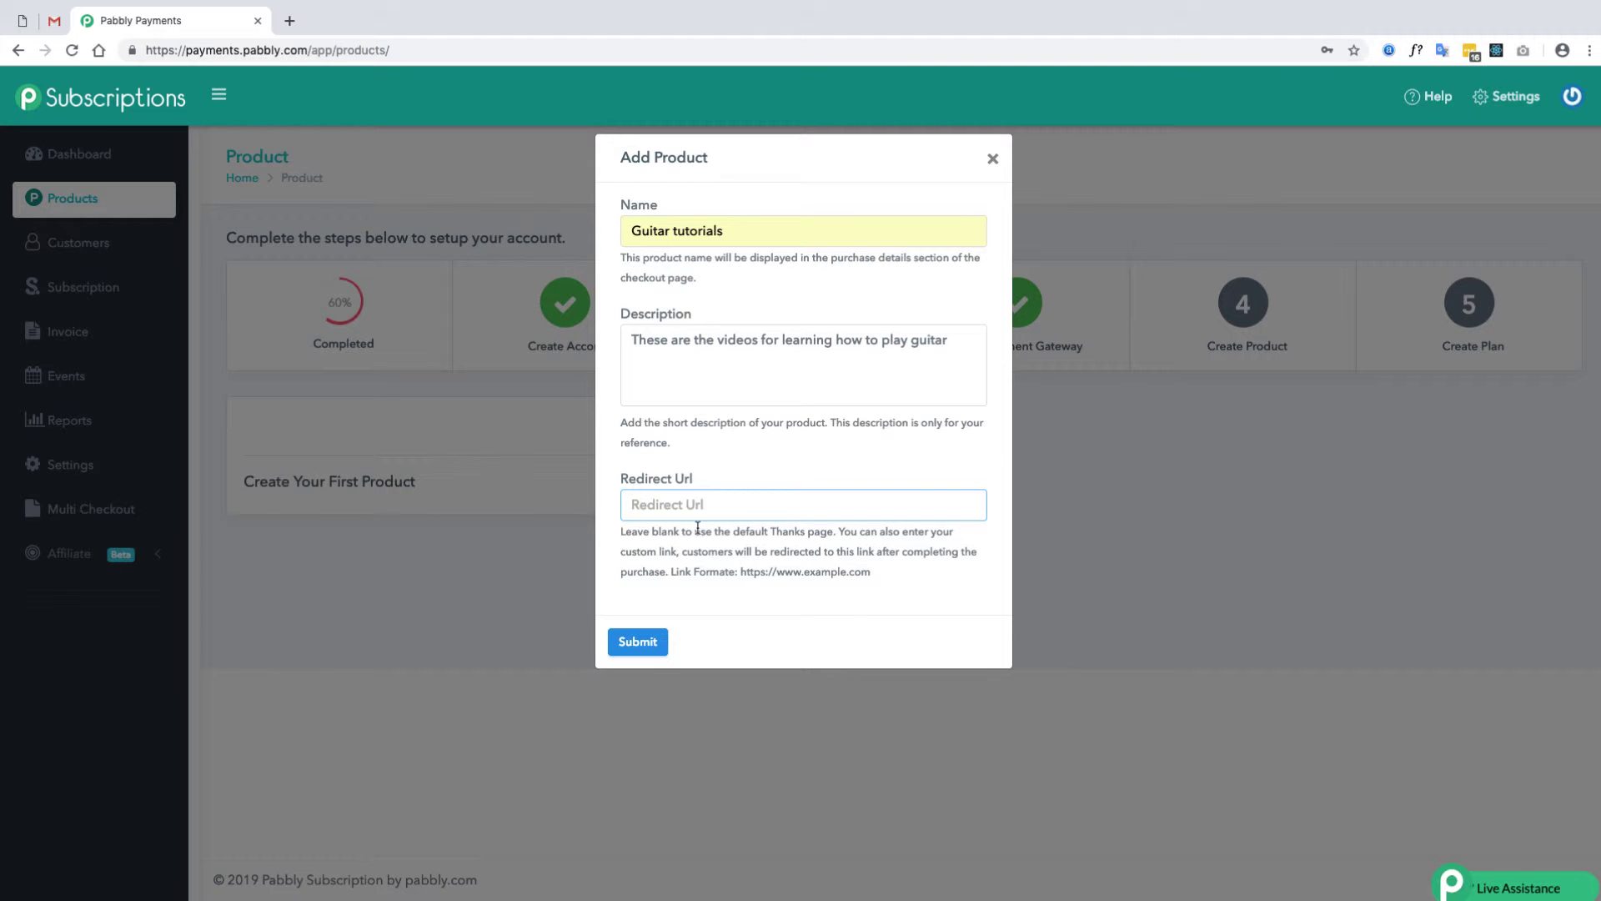
click(639, 644)
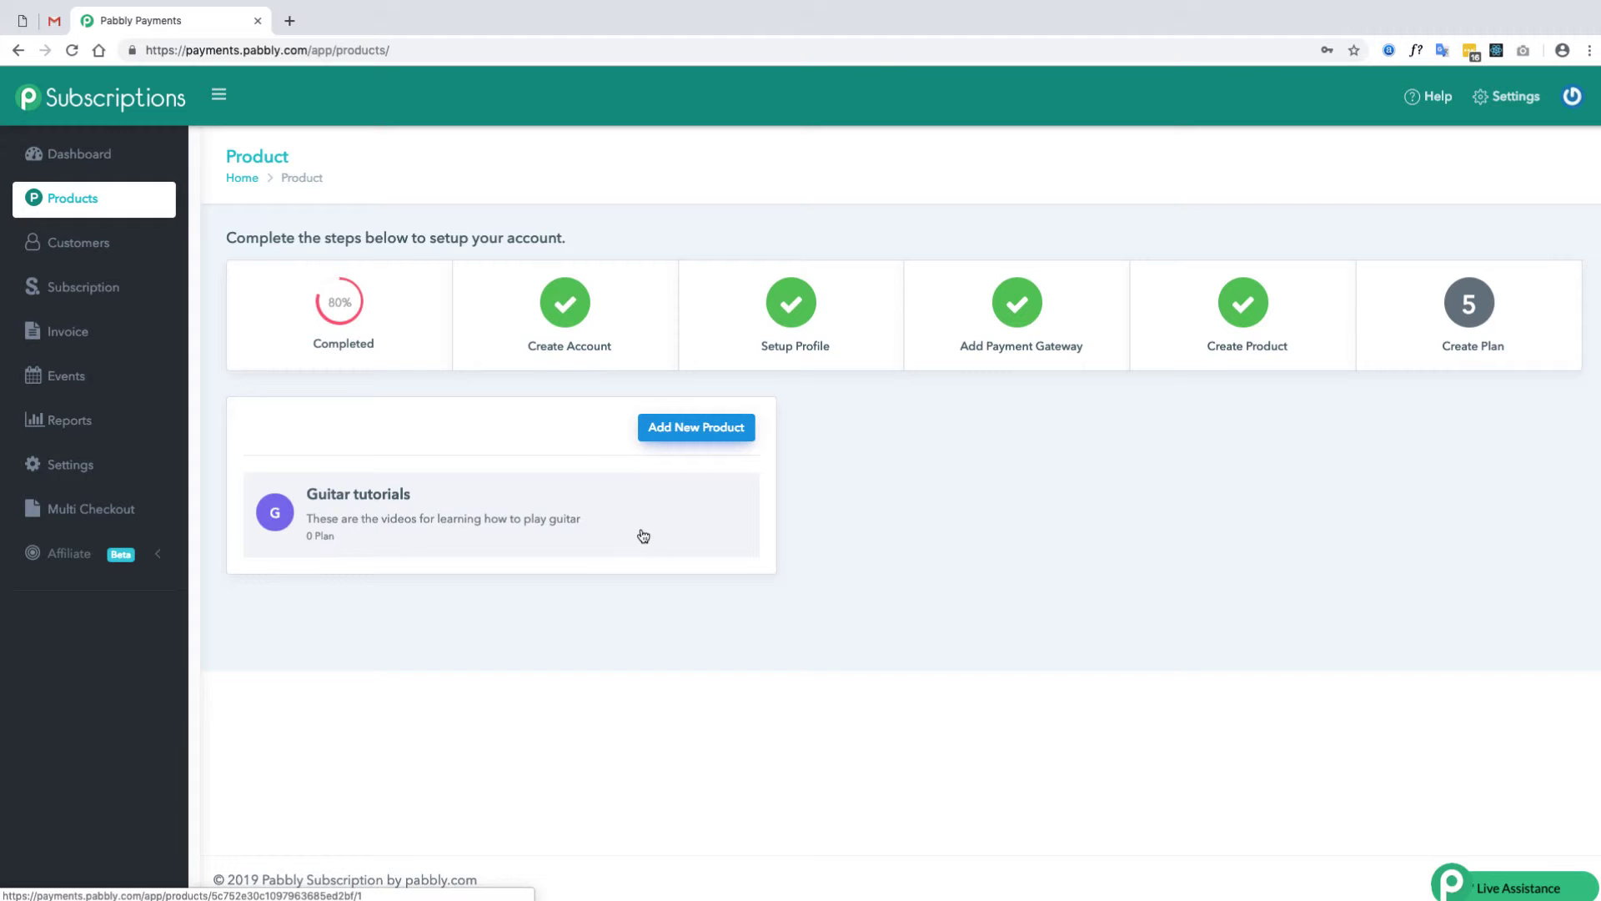
Start a plan for Guitar tutorials named 'Basic Lesson' priced at 50.
click(643, 535)
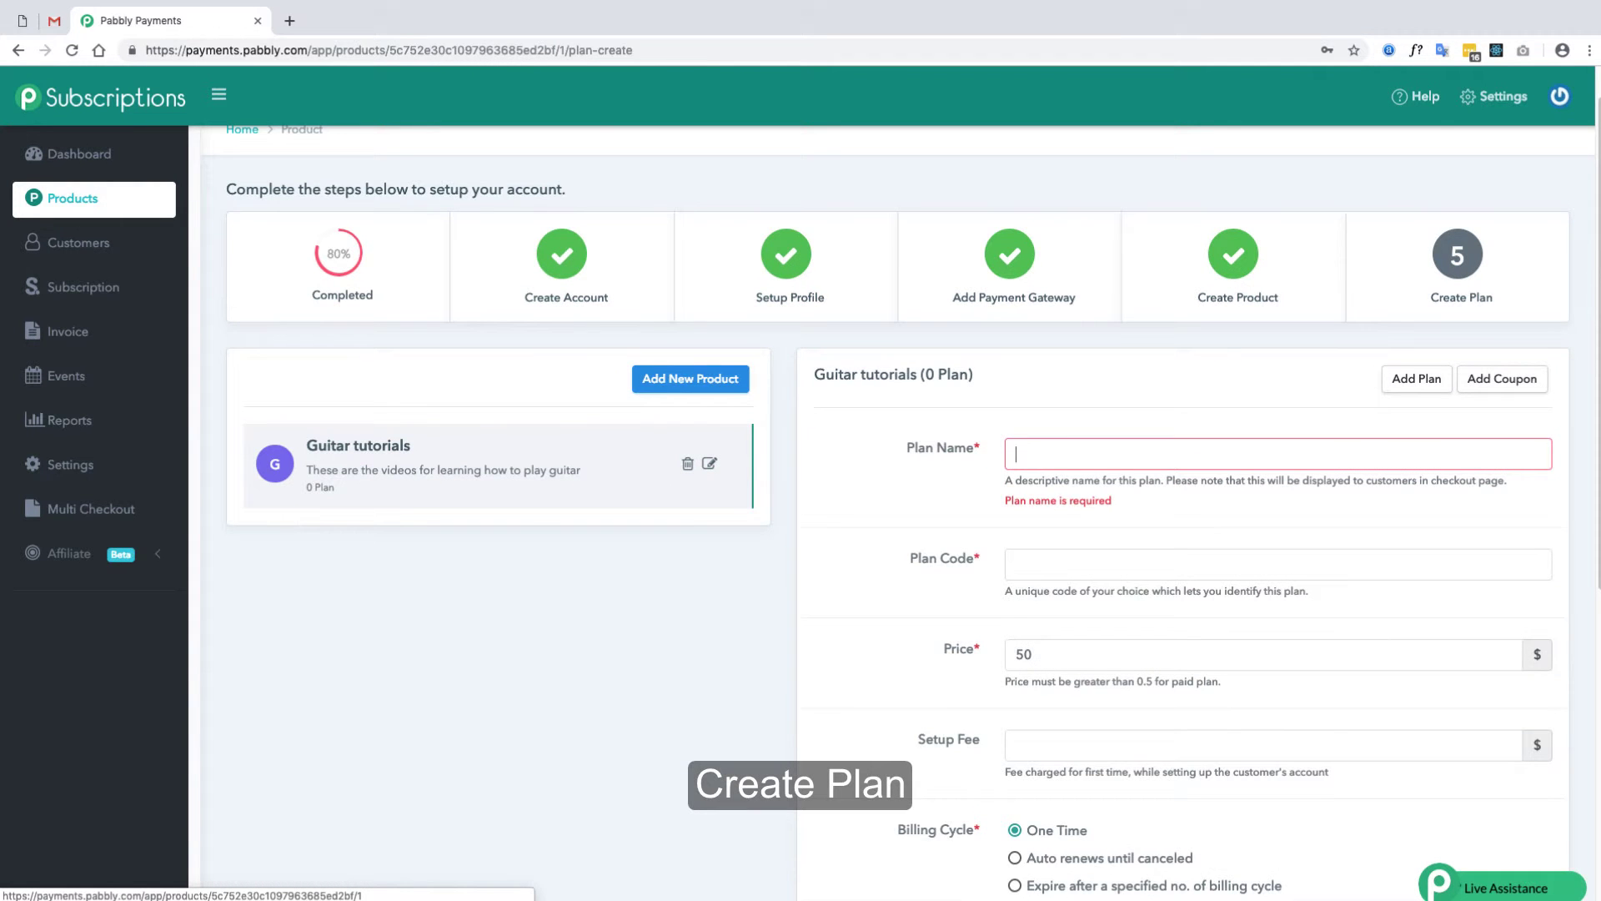
text(Basi)
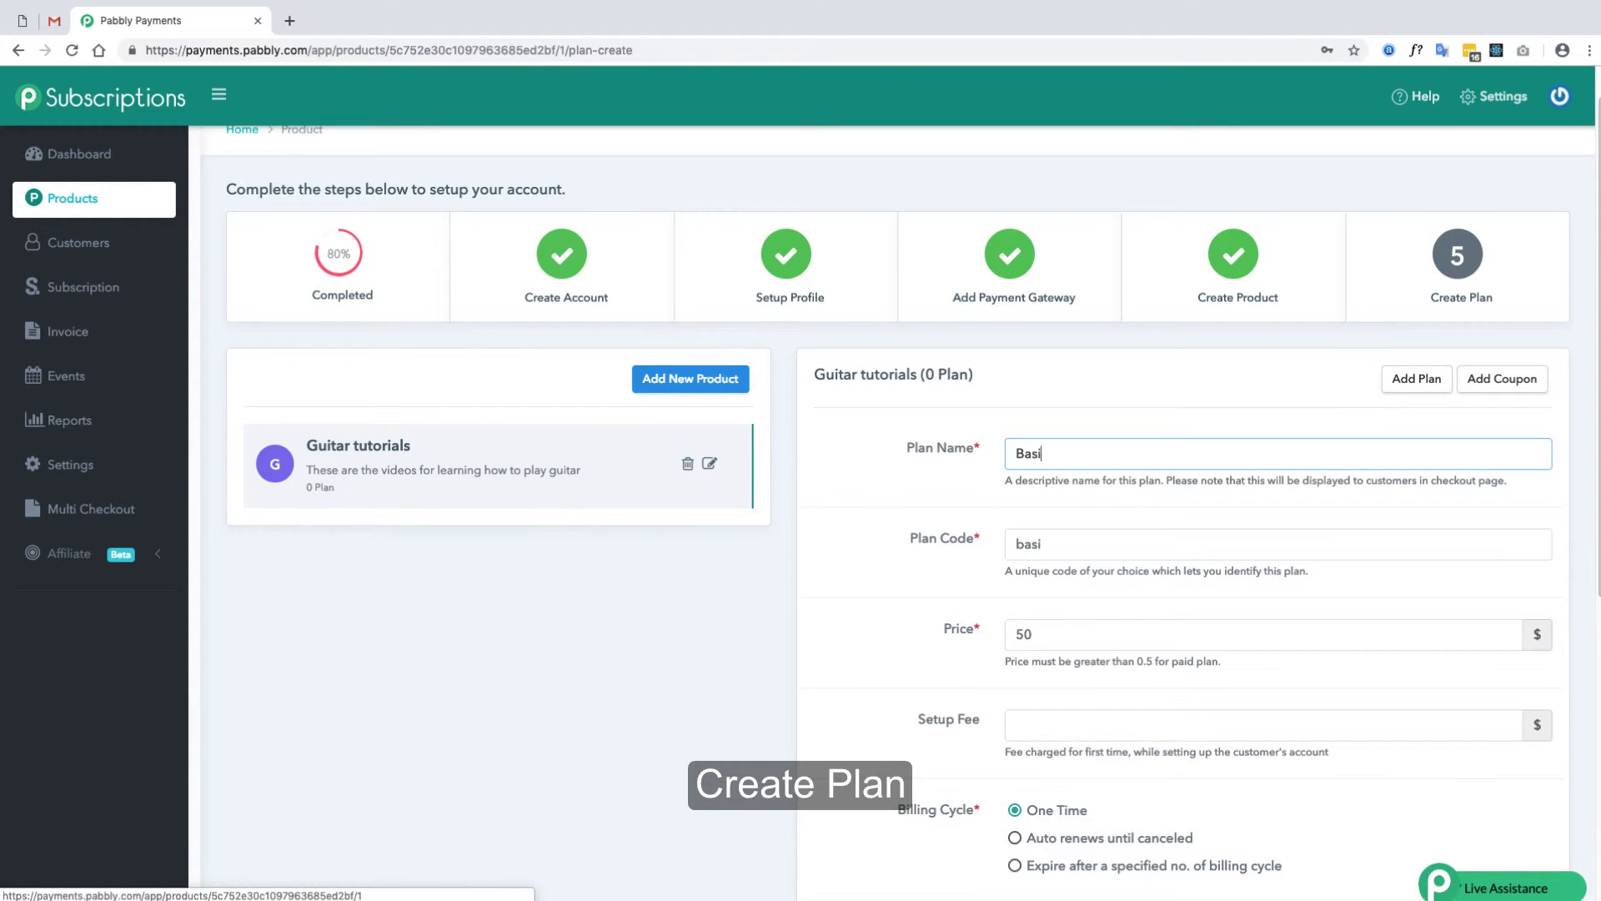
text(c Lesson)
key(Tab)
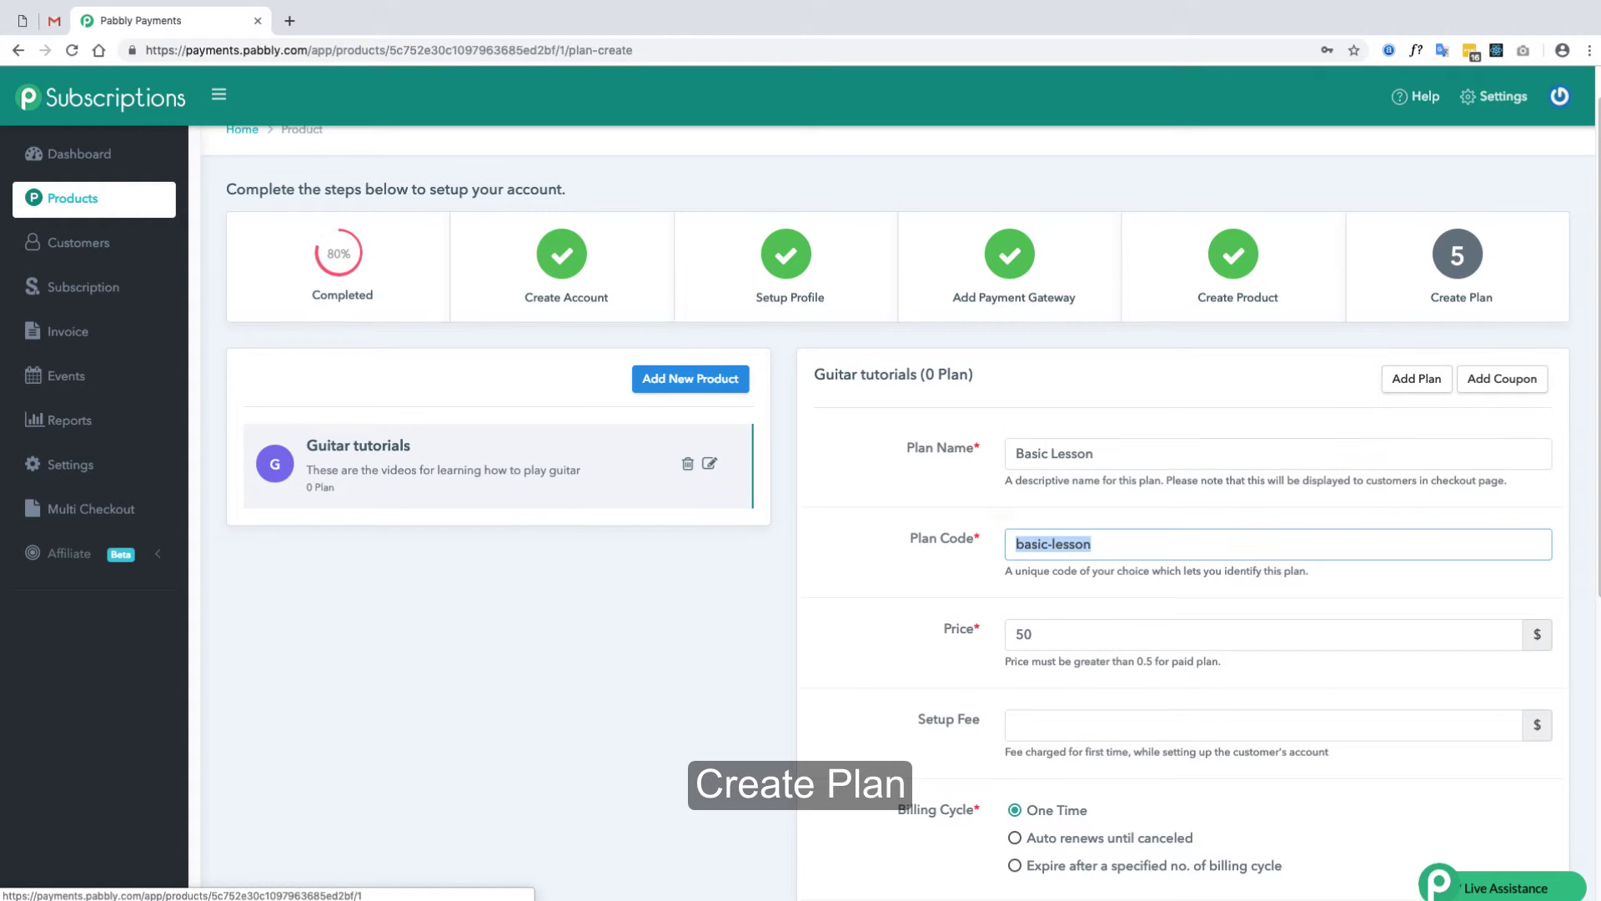
key(Tab)
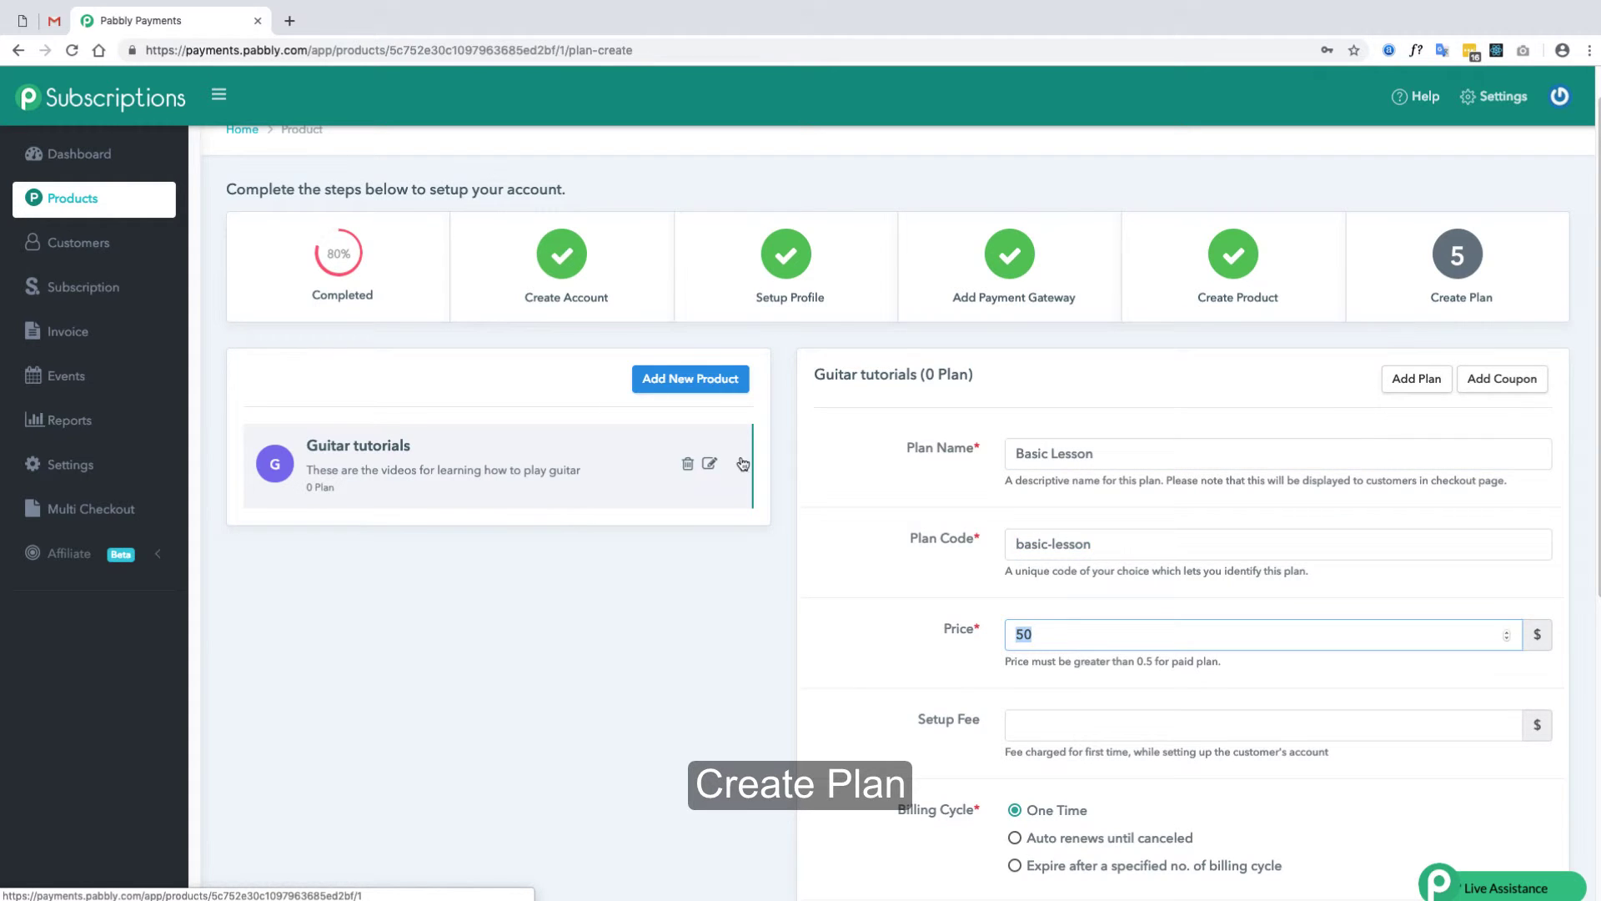
click(949, 694)
scroll(935, 684, down, 1)
Set setup fee 0, auto-renew every 1 month until canceled, and submit the plan.
click(1035, 683)
text(0)
scroll(956, 681, down, 1)
click(1028, 740)
click(1079, 836)
text(1)
scroll(808, 695, down, 5)
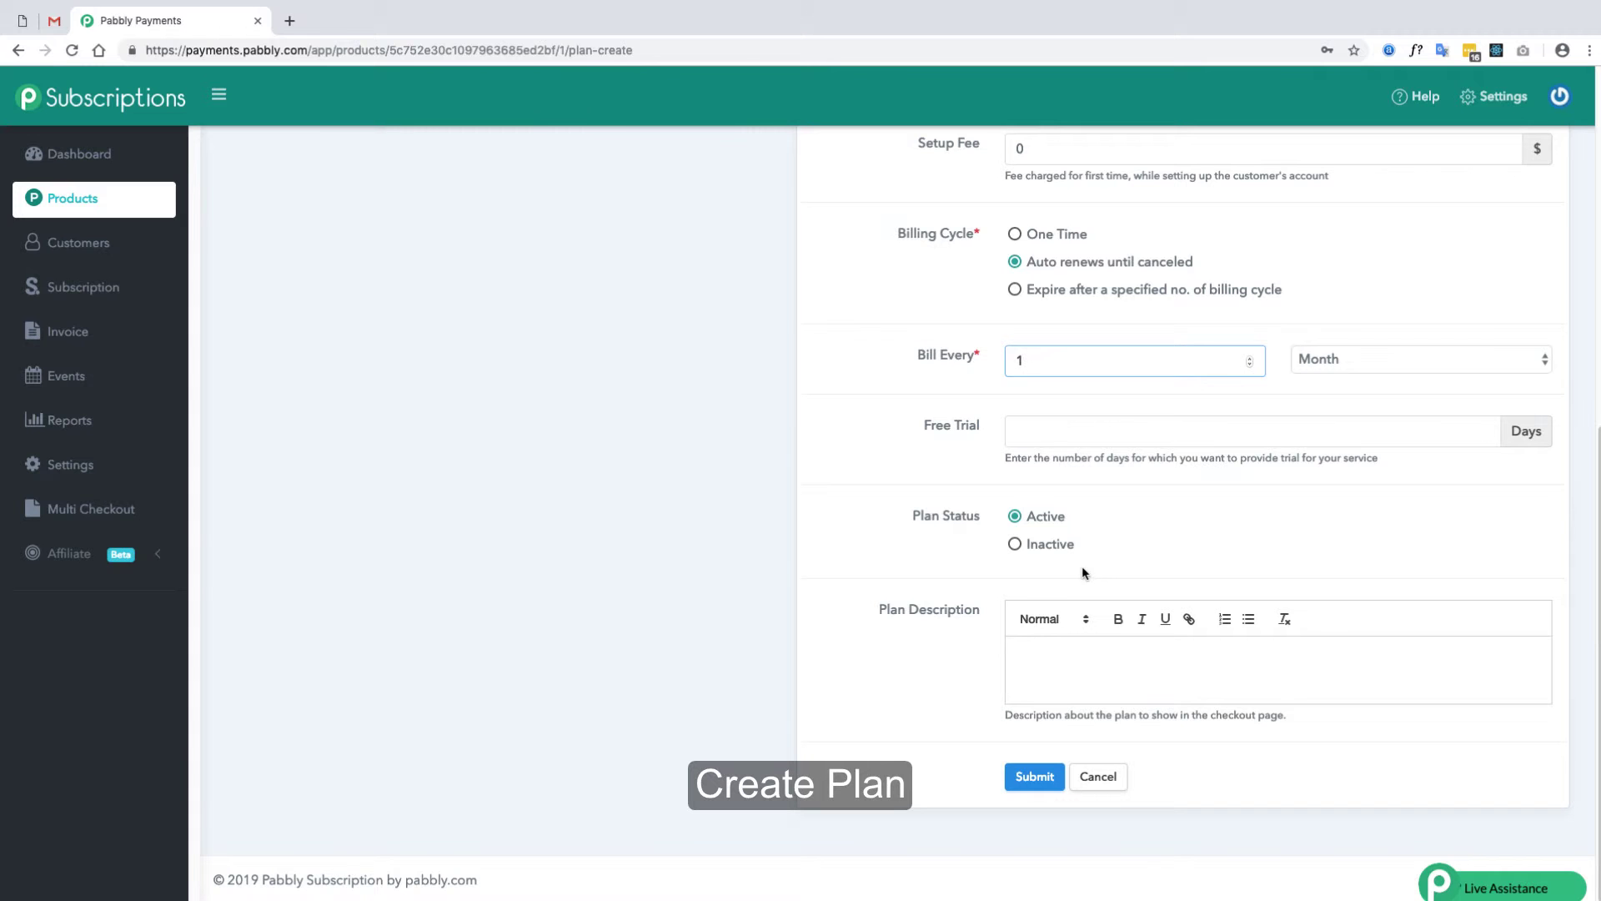
click(1025, 675)
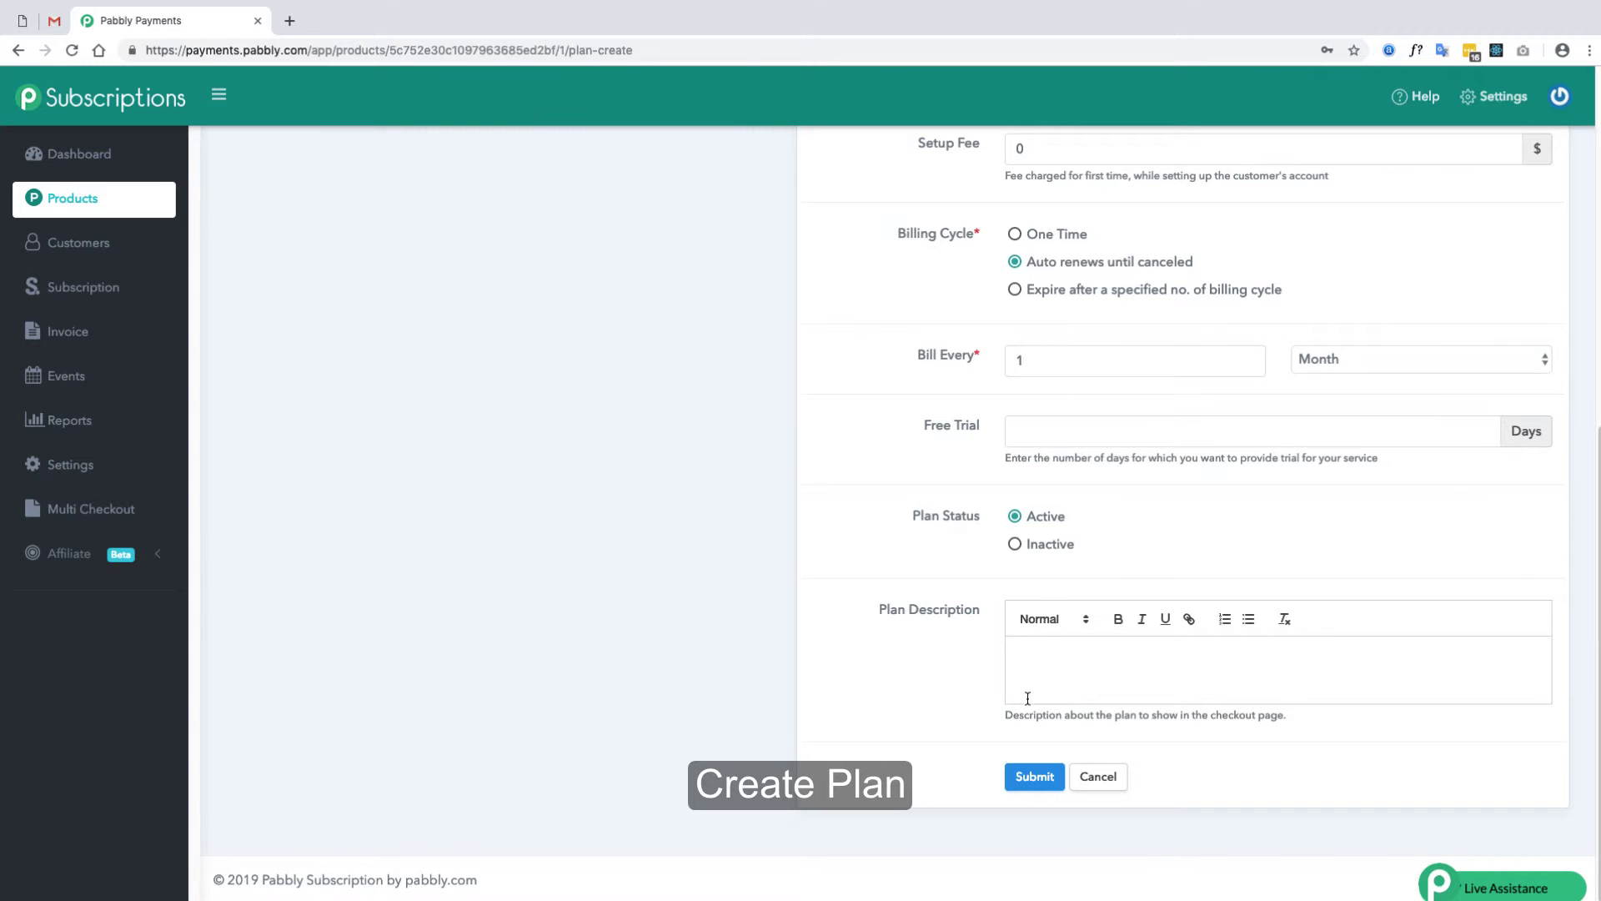
click(1034, 777)
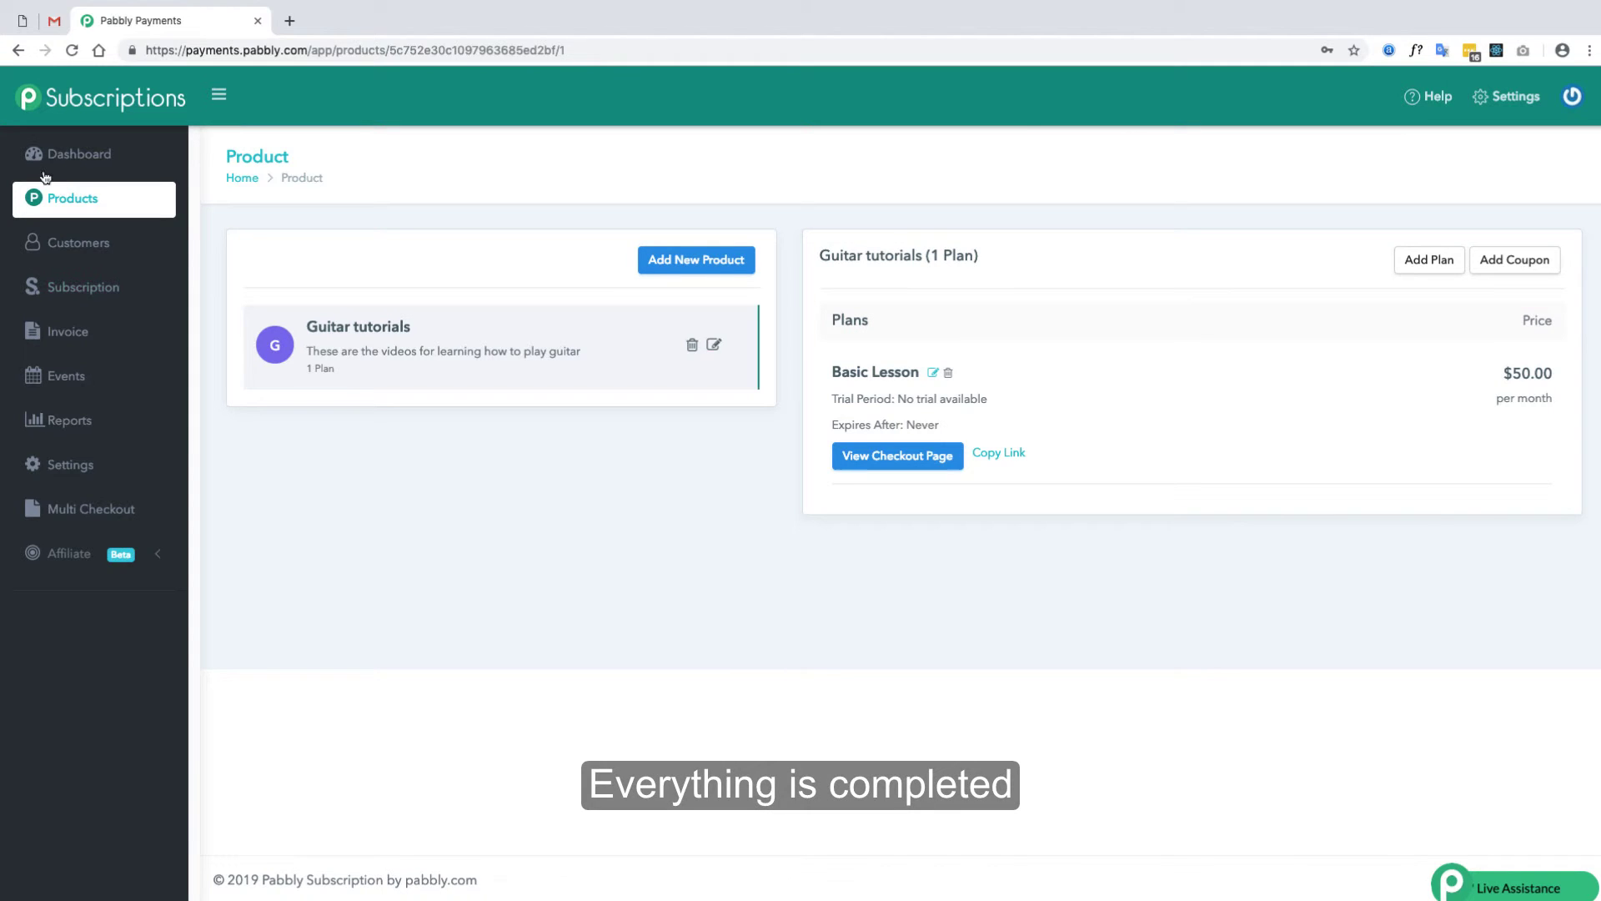
Open the Basic Lesson hosted checkout page in a new tab and select its URL.
click(916, 458)
click(100, 18)
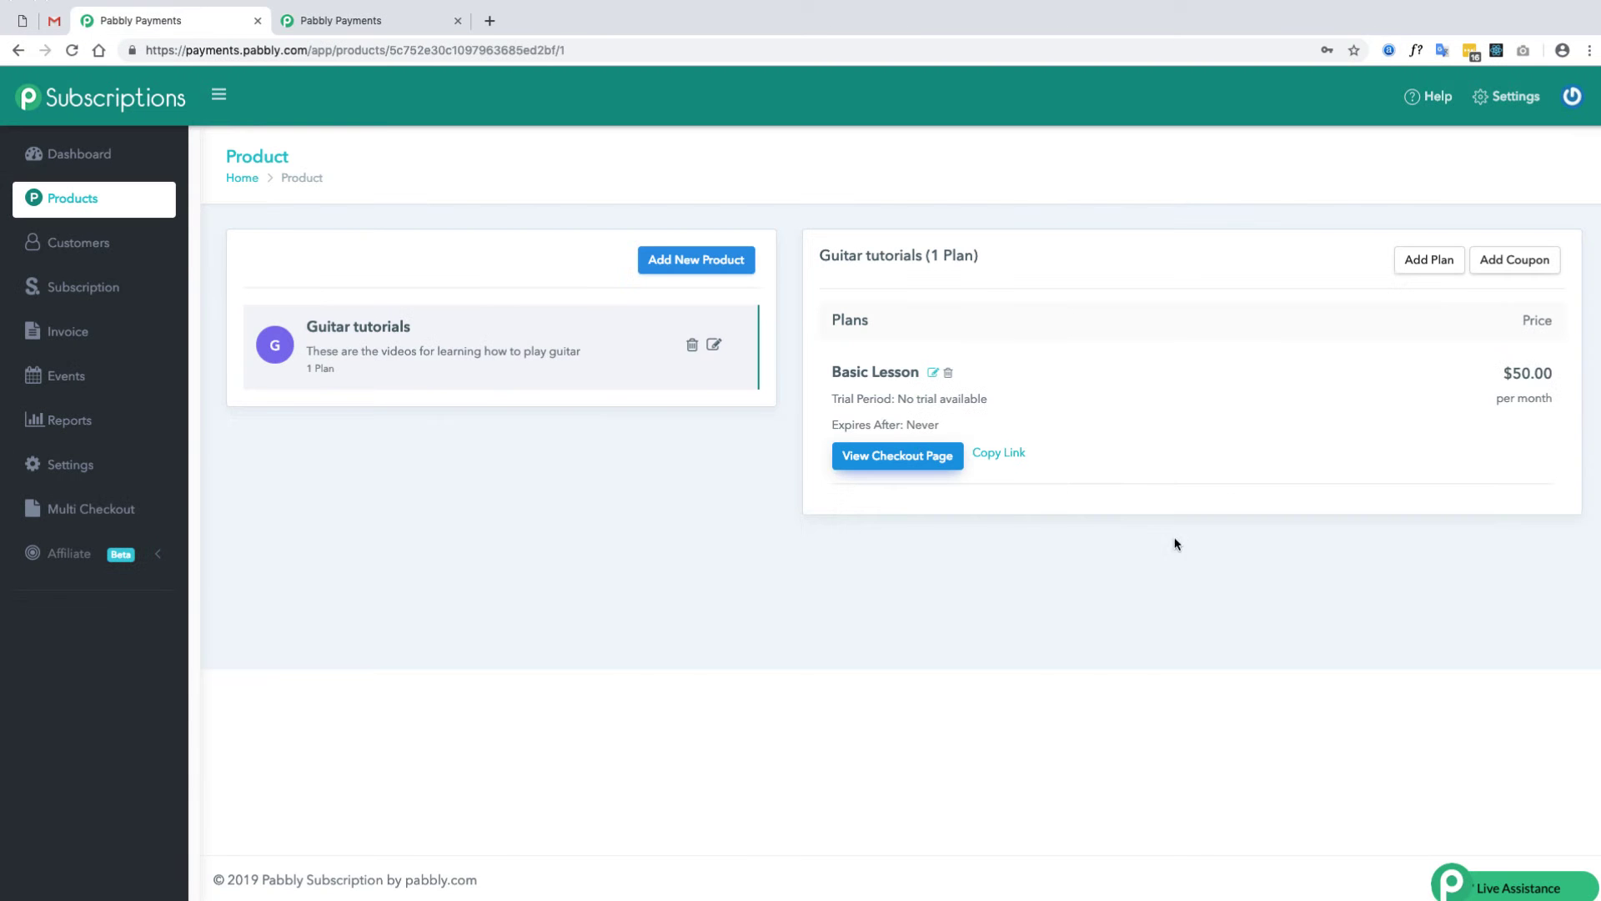
click(360, 23)
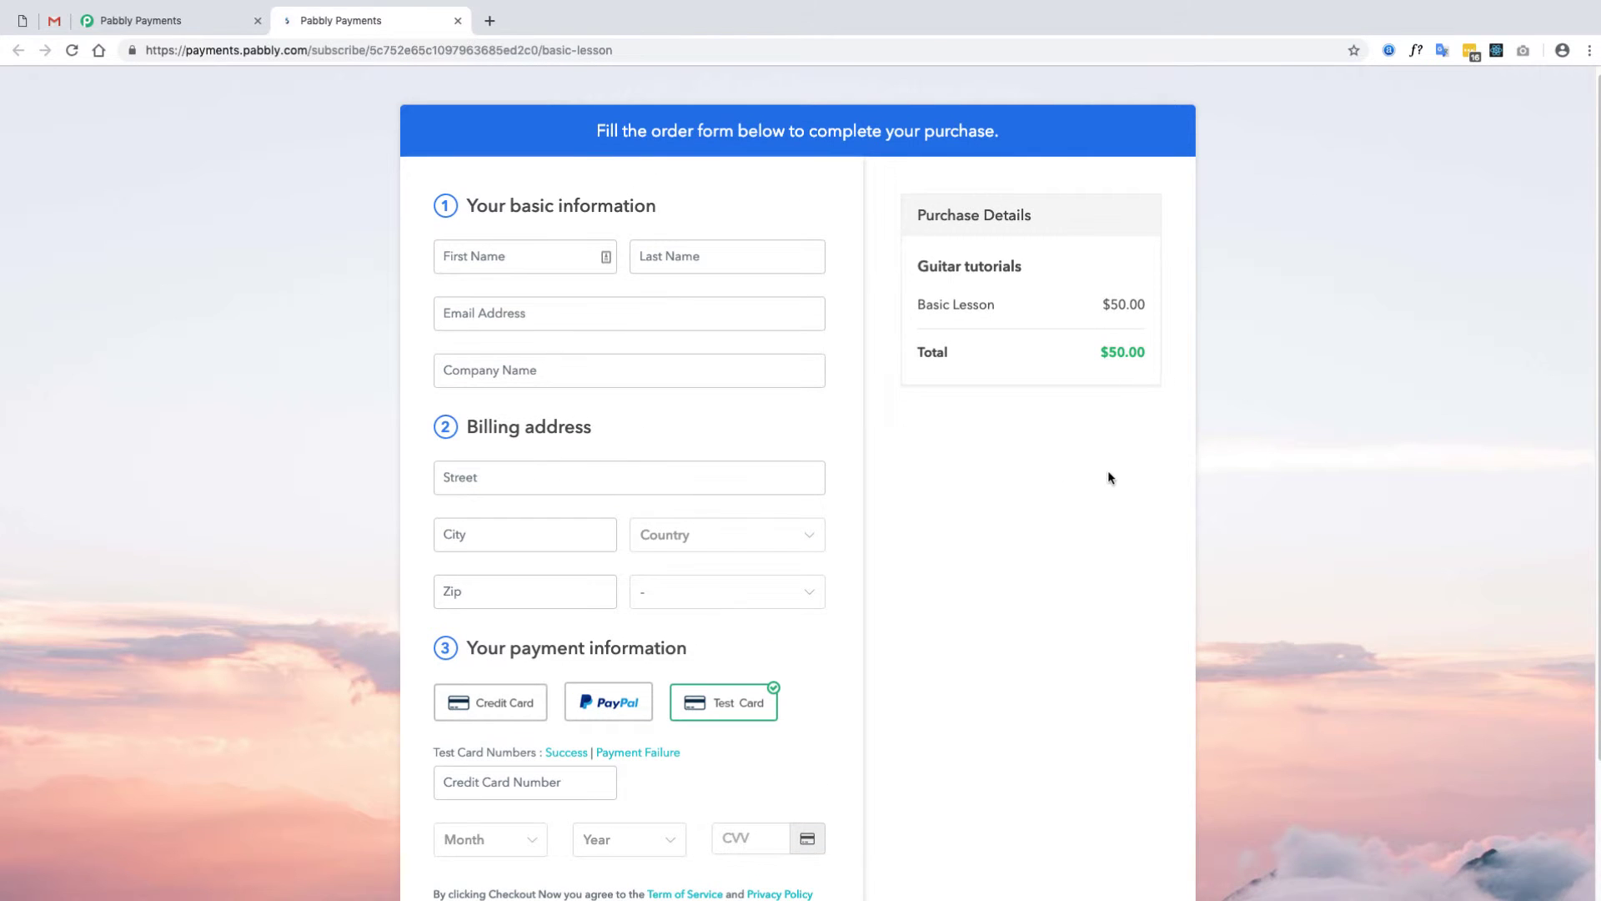
click(137, 50)
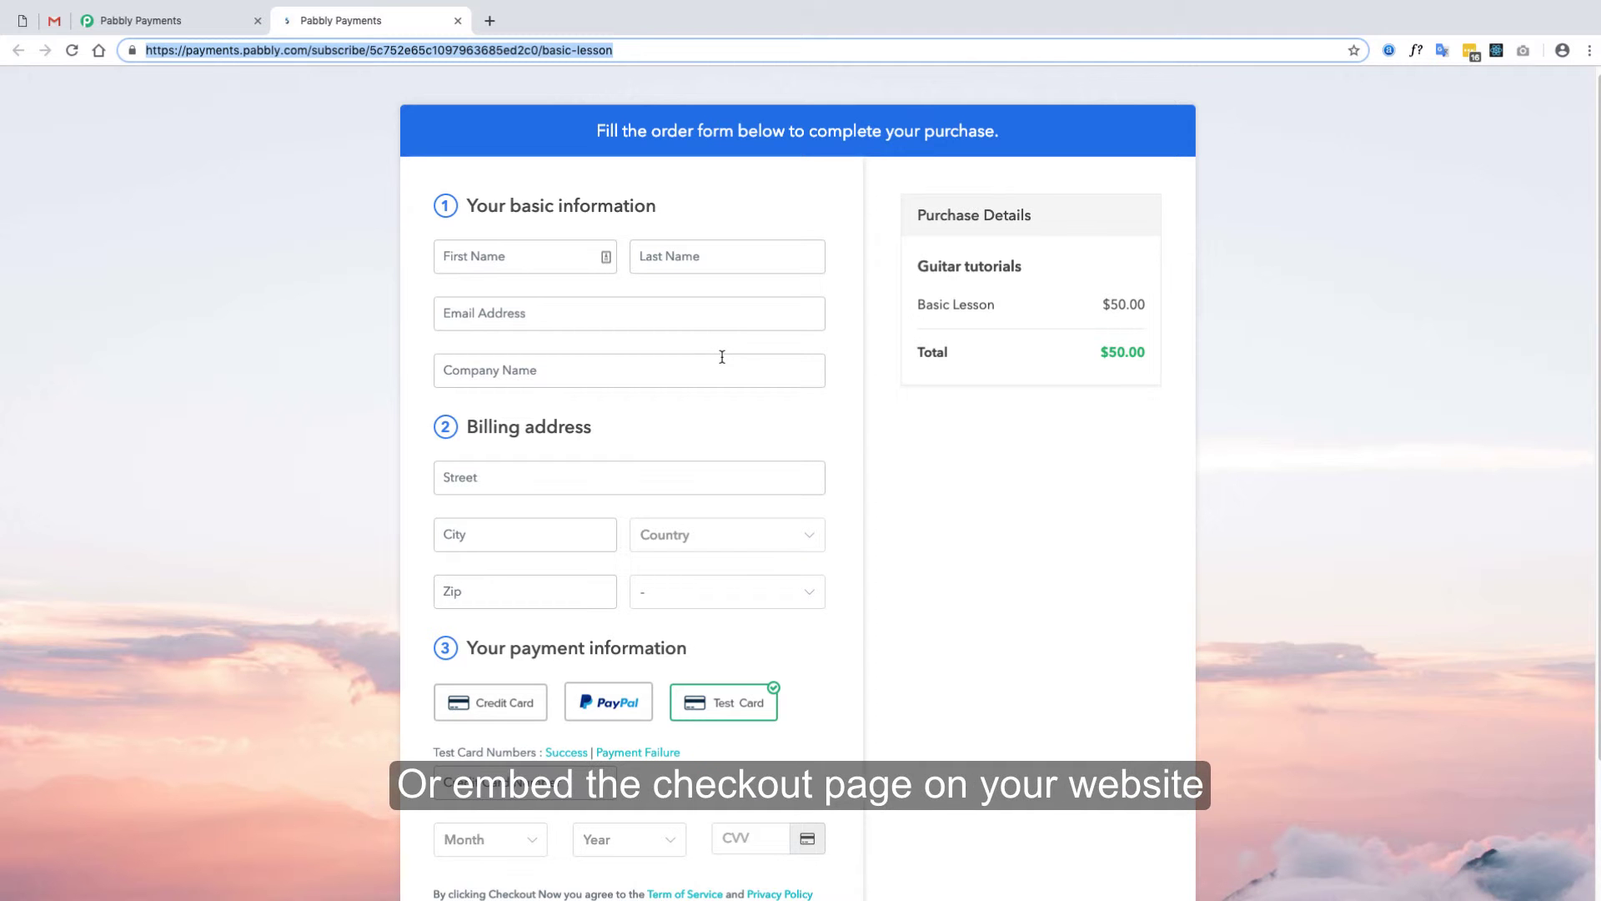
scroll(609, 472, down, 2)
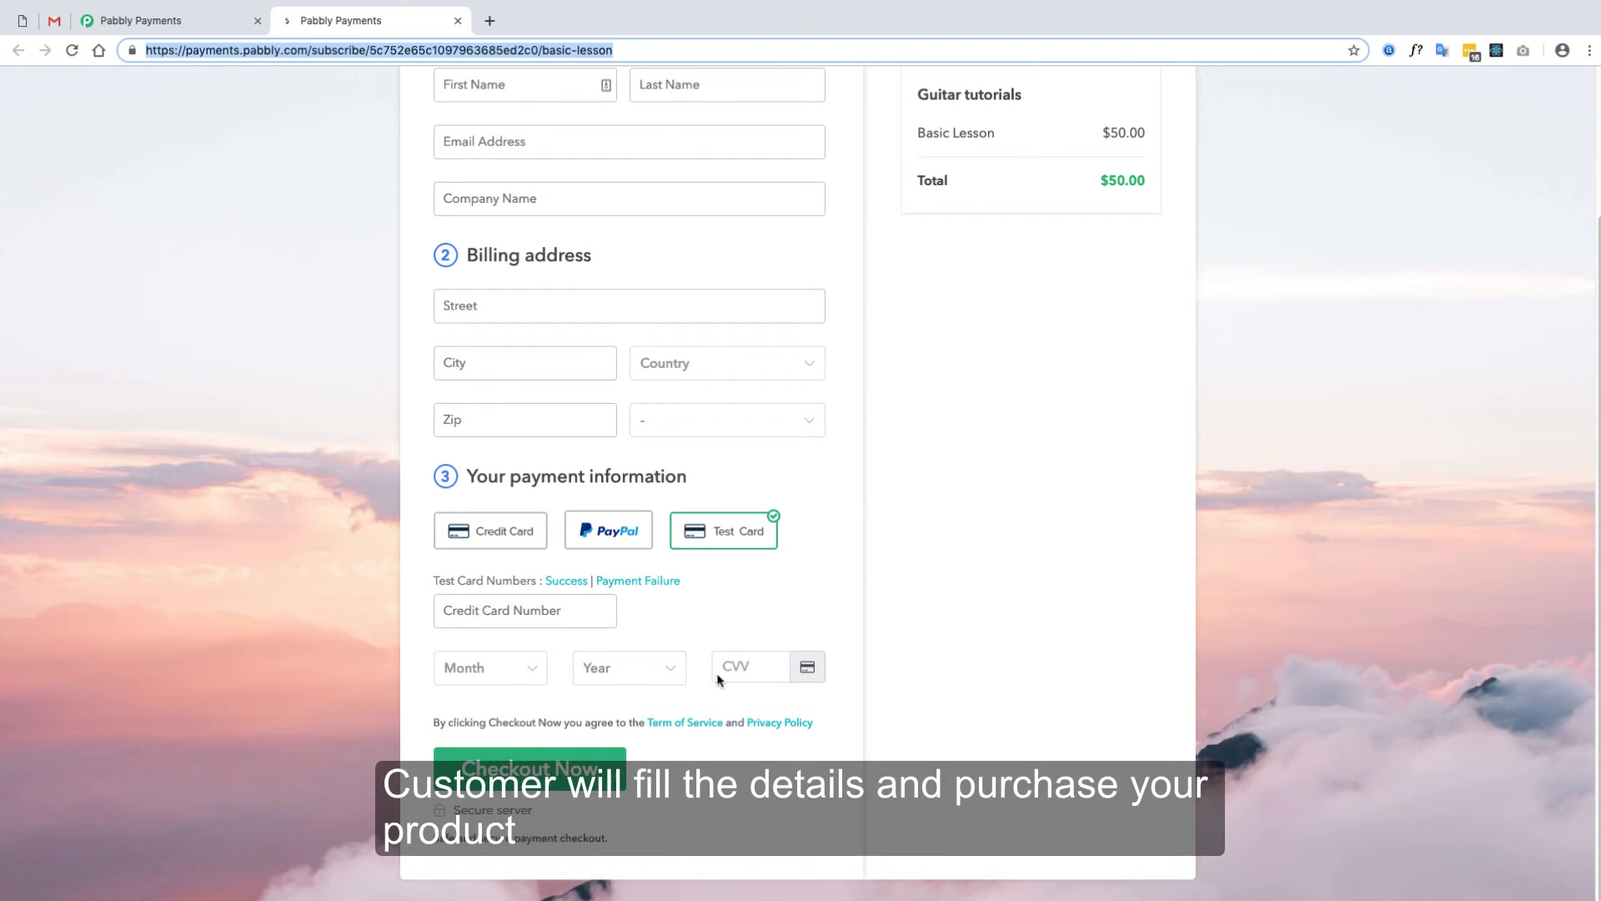
scroll(584, 375, up, 2)
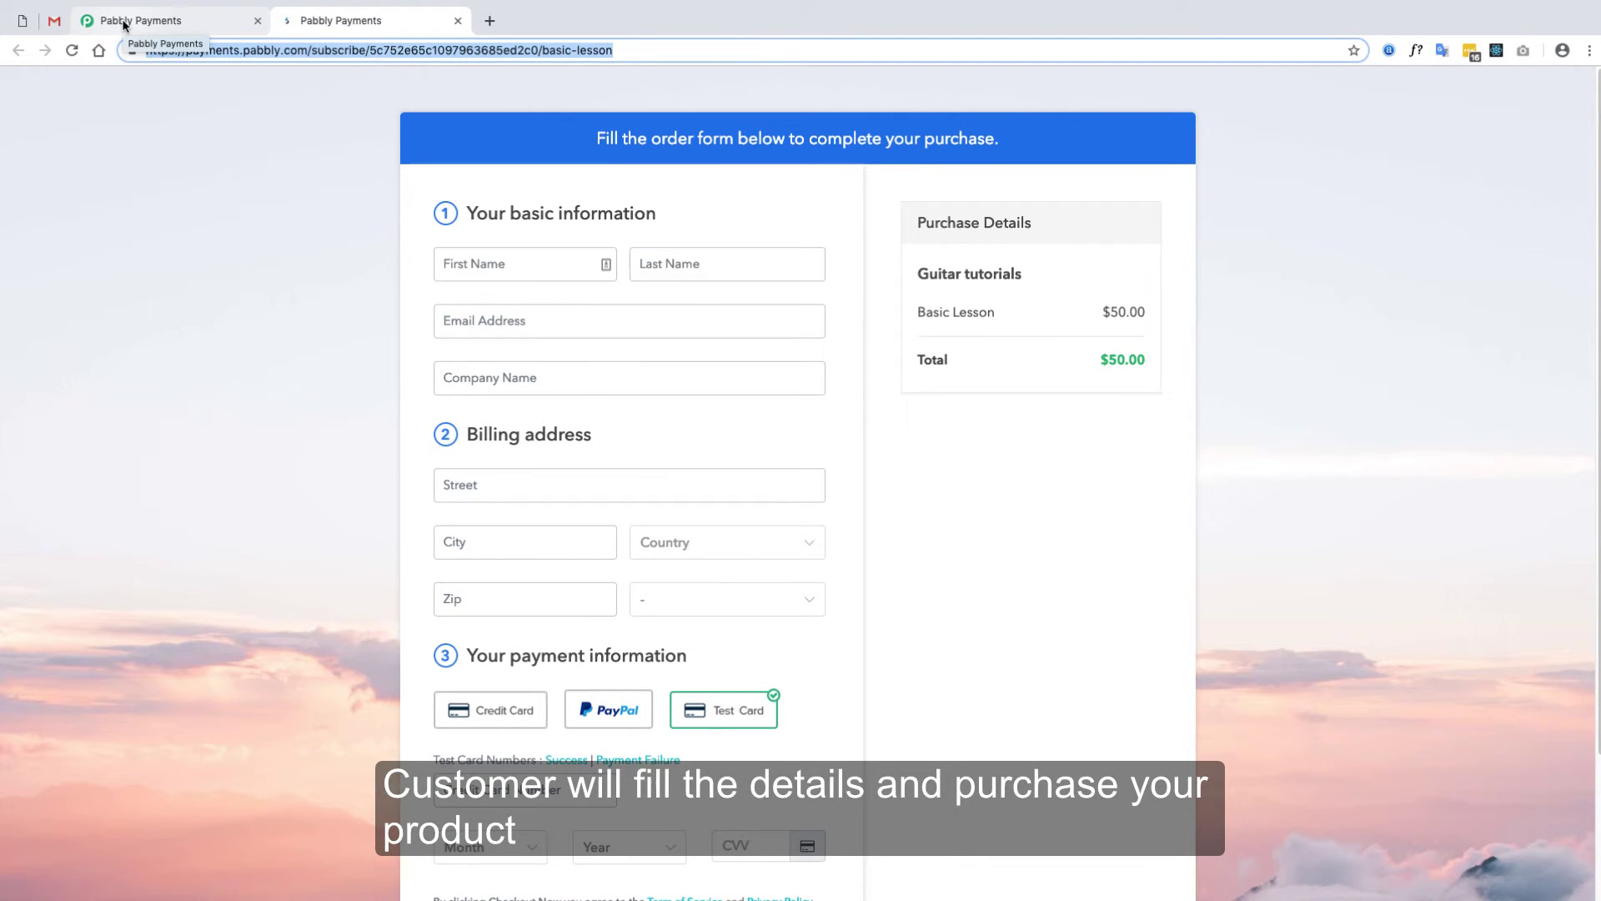
click(122, 21)
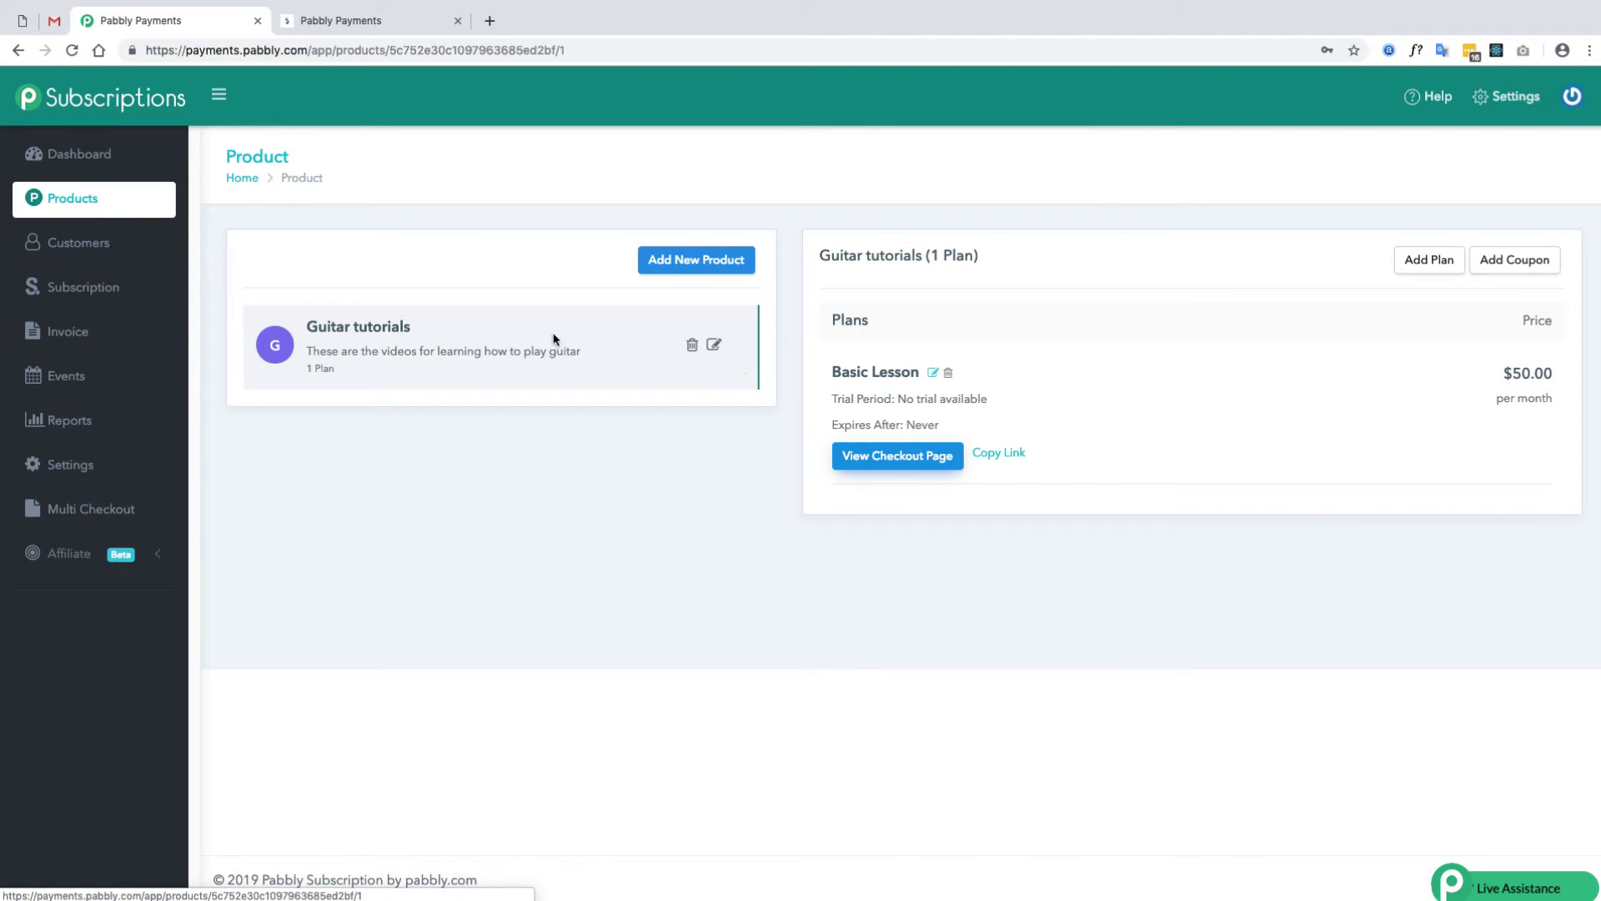
click(315, 24)
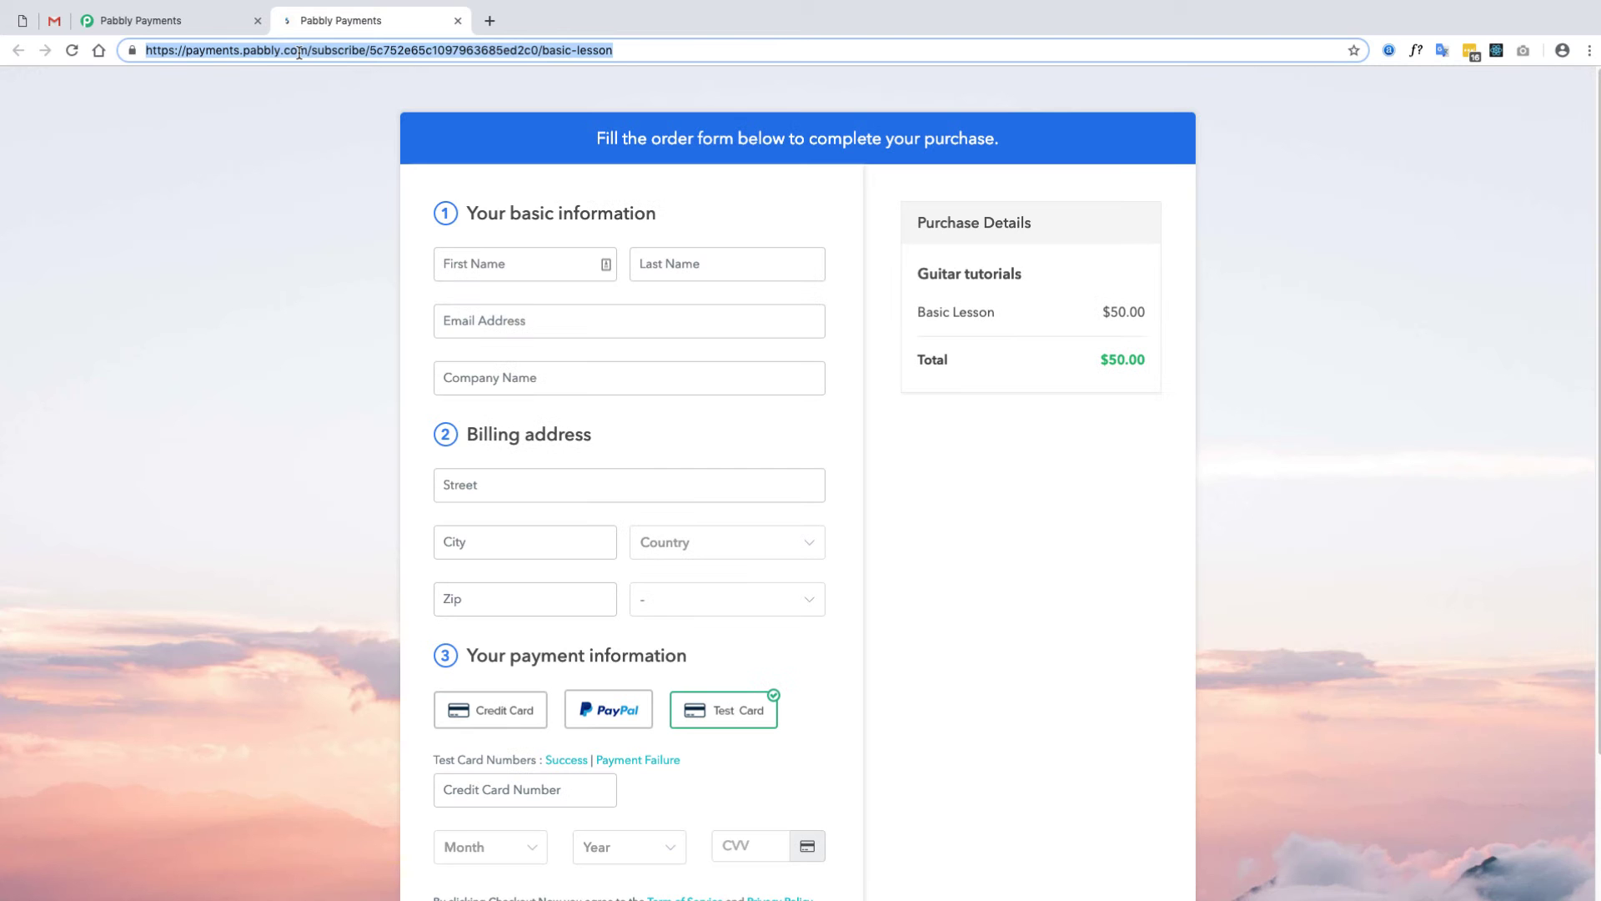
Go to Settings and view the API Settings page with the API key and secret key.
click(135, 24)
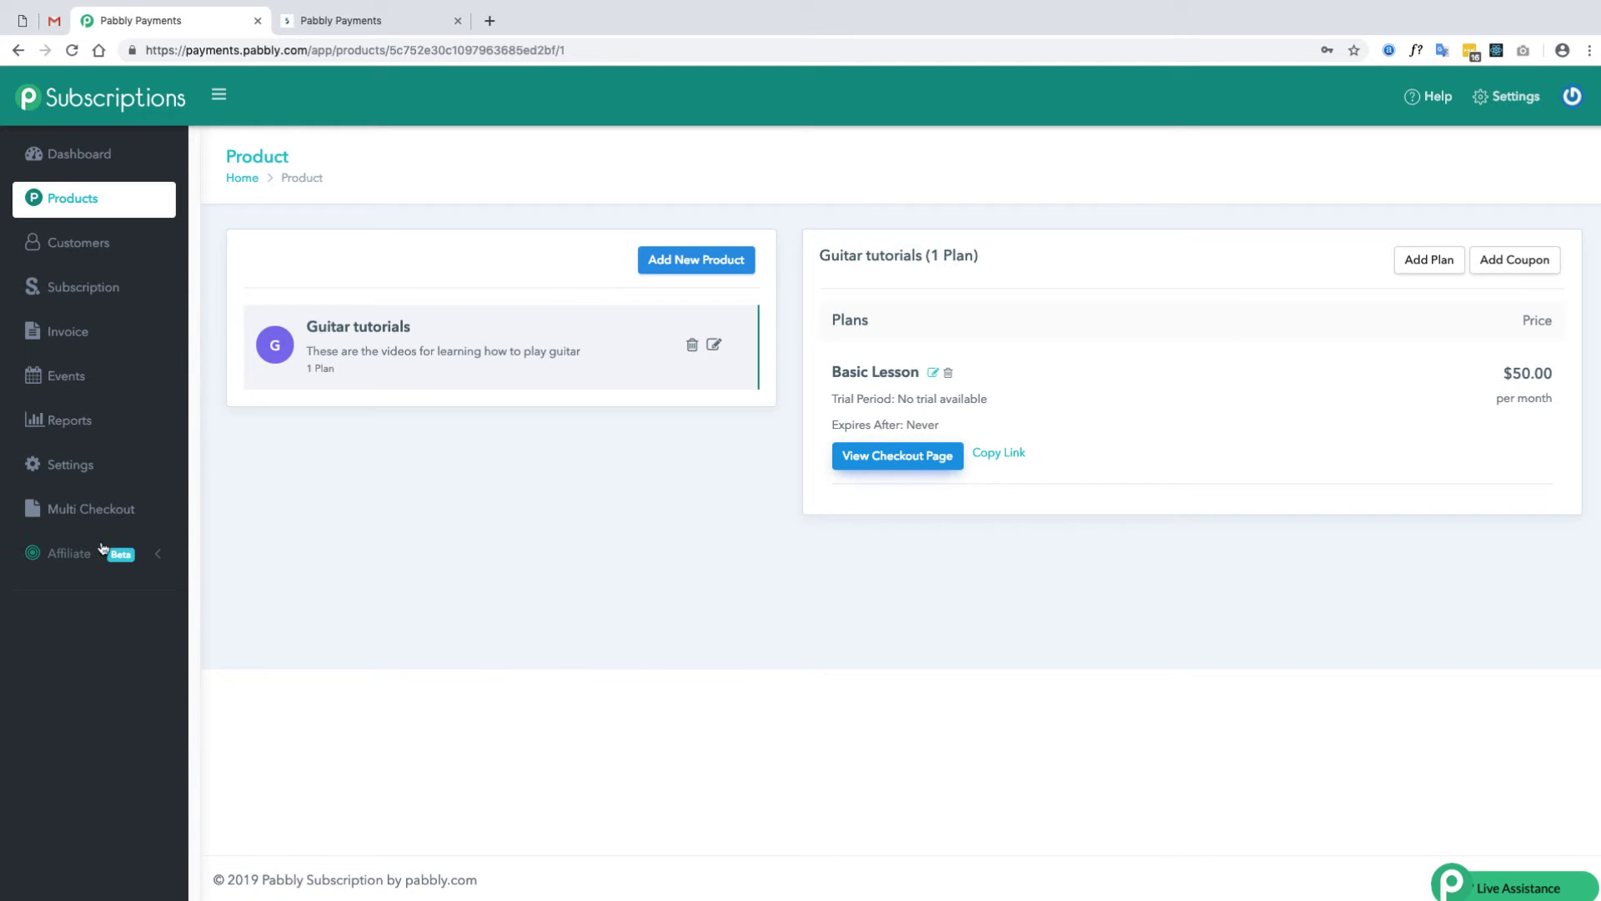
click(122, 477)
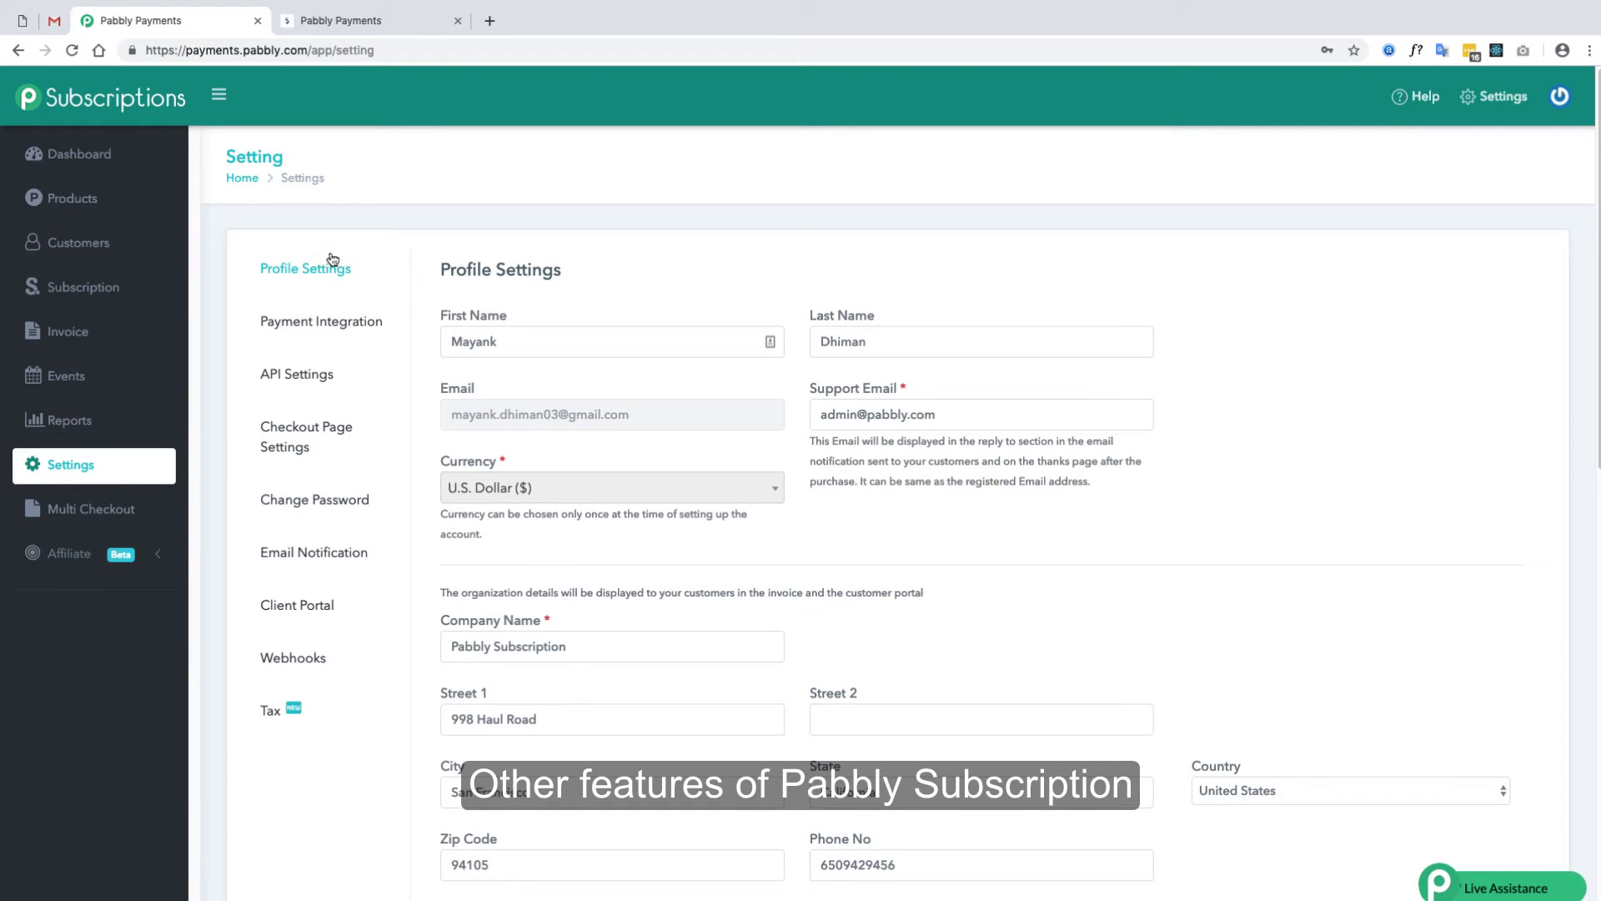
scroll(905, 484, down, 15)
scroll(921, 493, up, 12)
scroll(922, 494, up, 3)
click(273, 319)
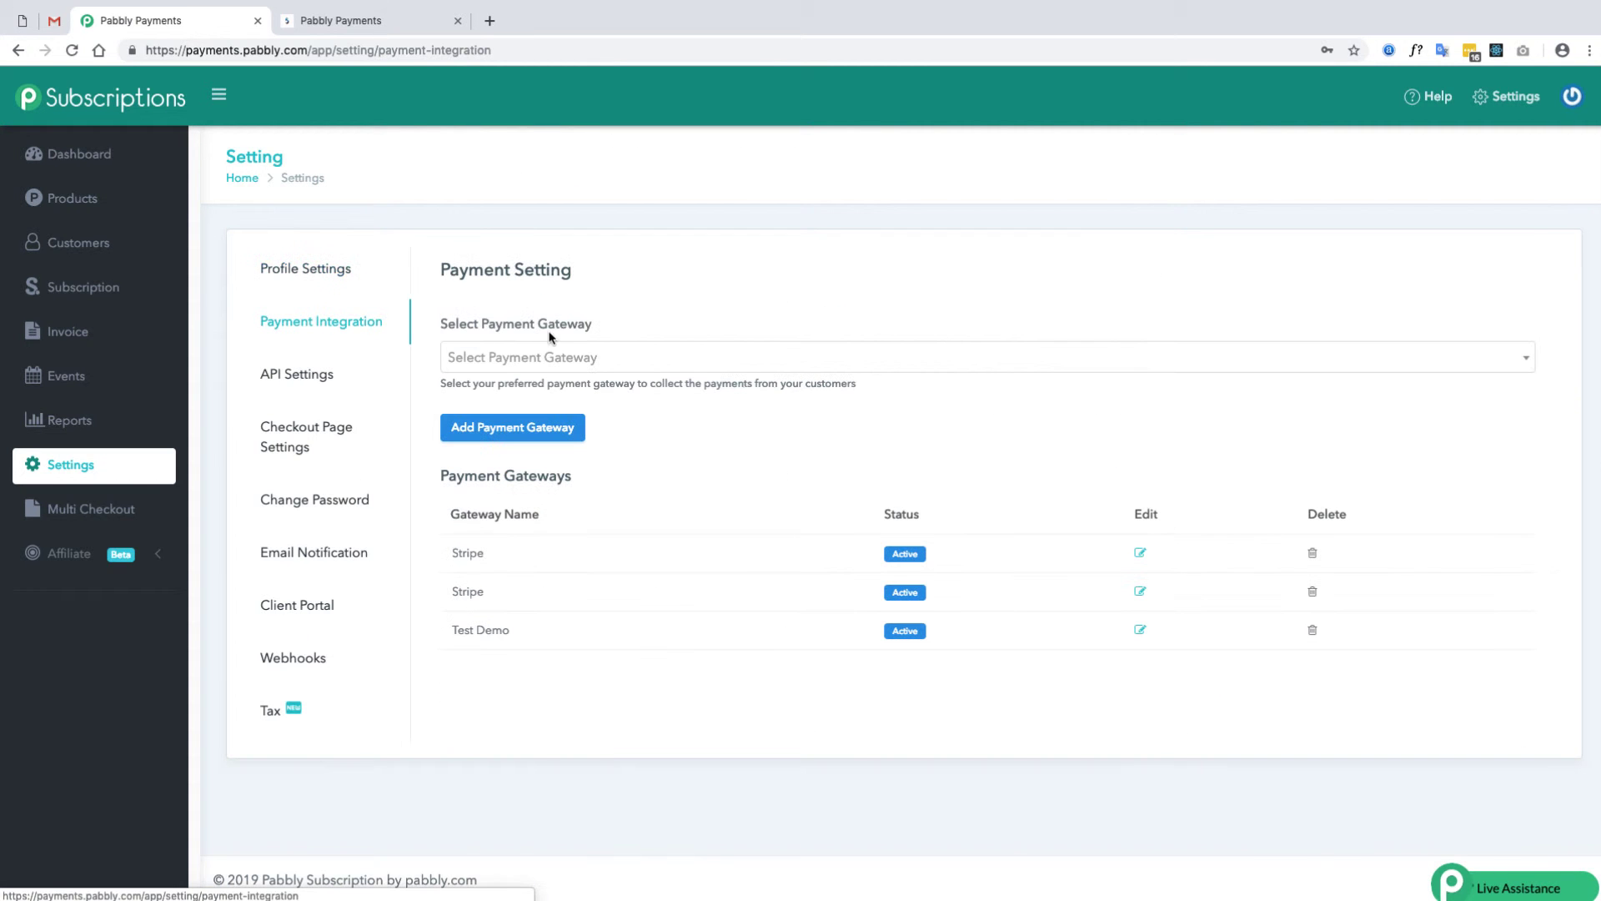
click(337, 373)
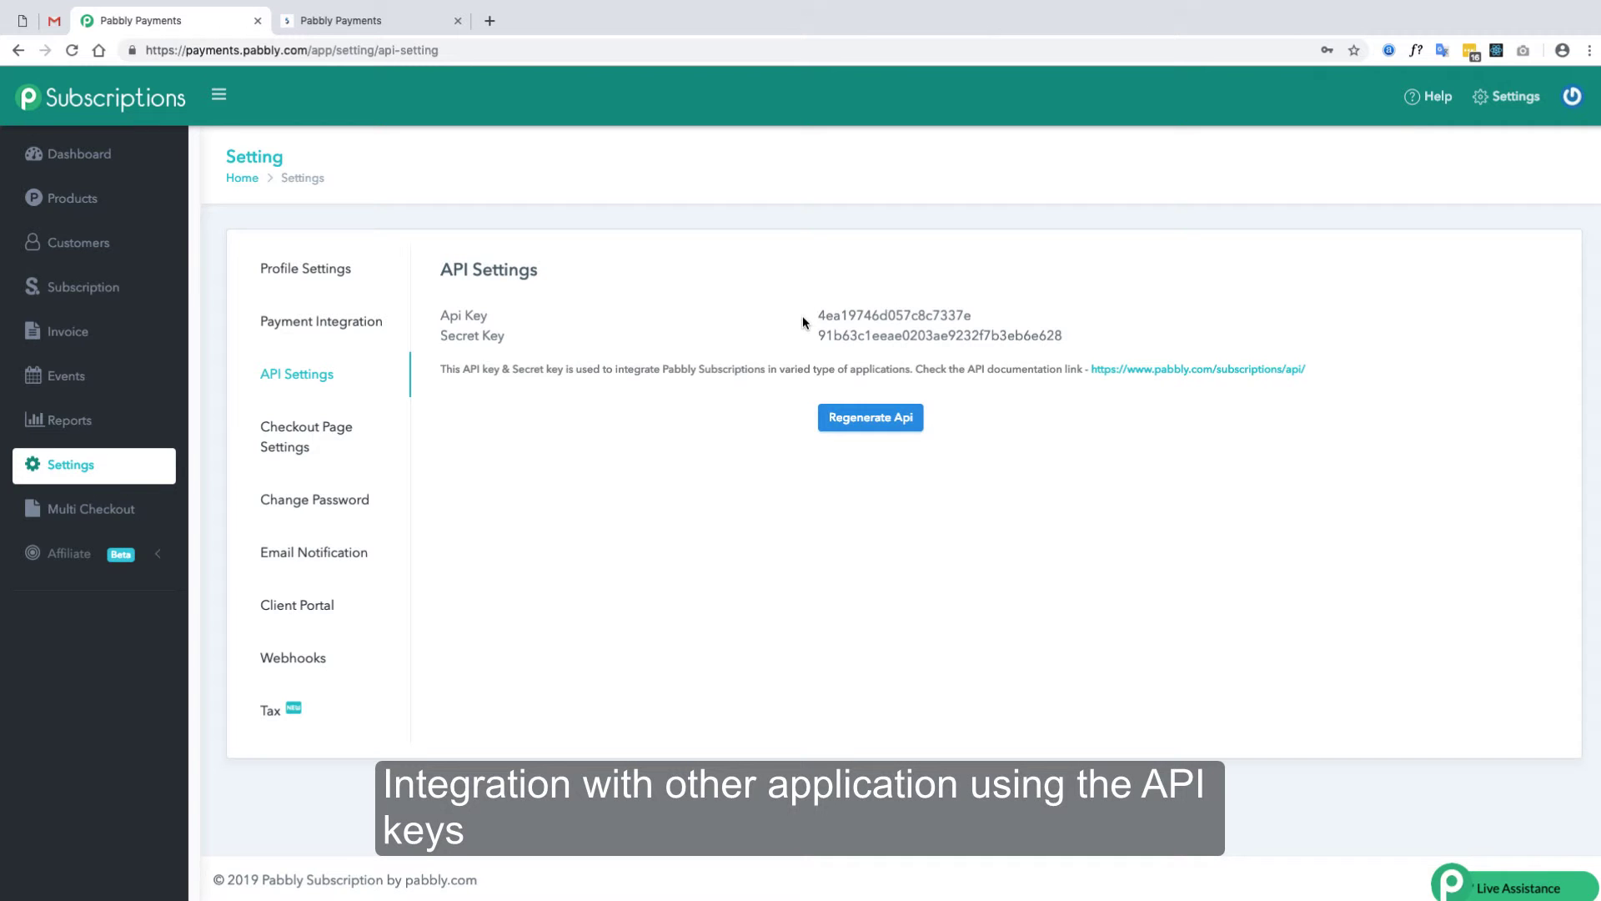
drag(803, 317, 902, 317)
click(807, 339)
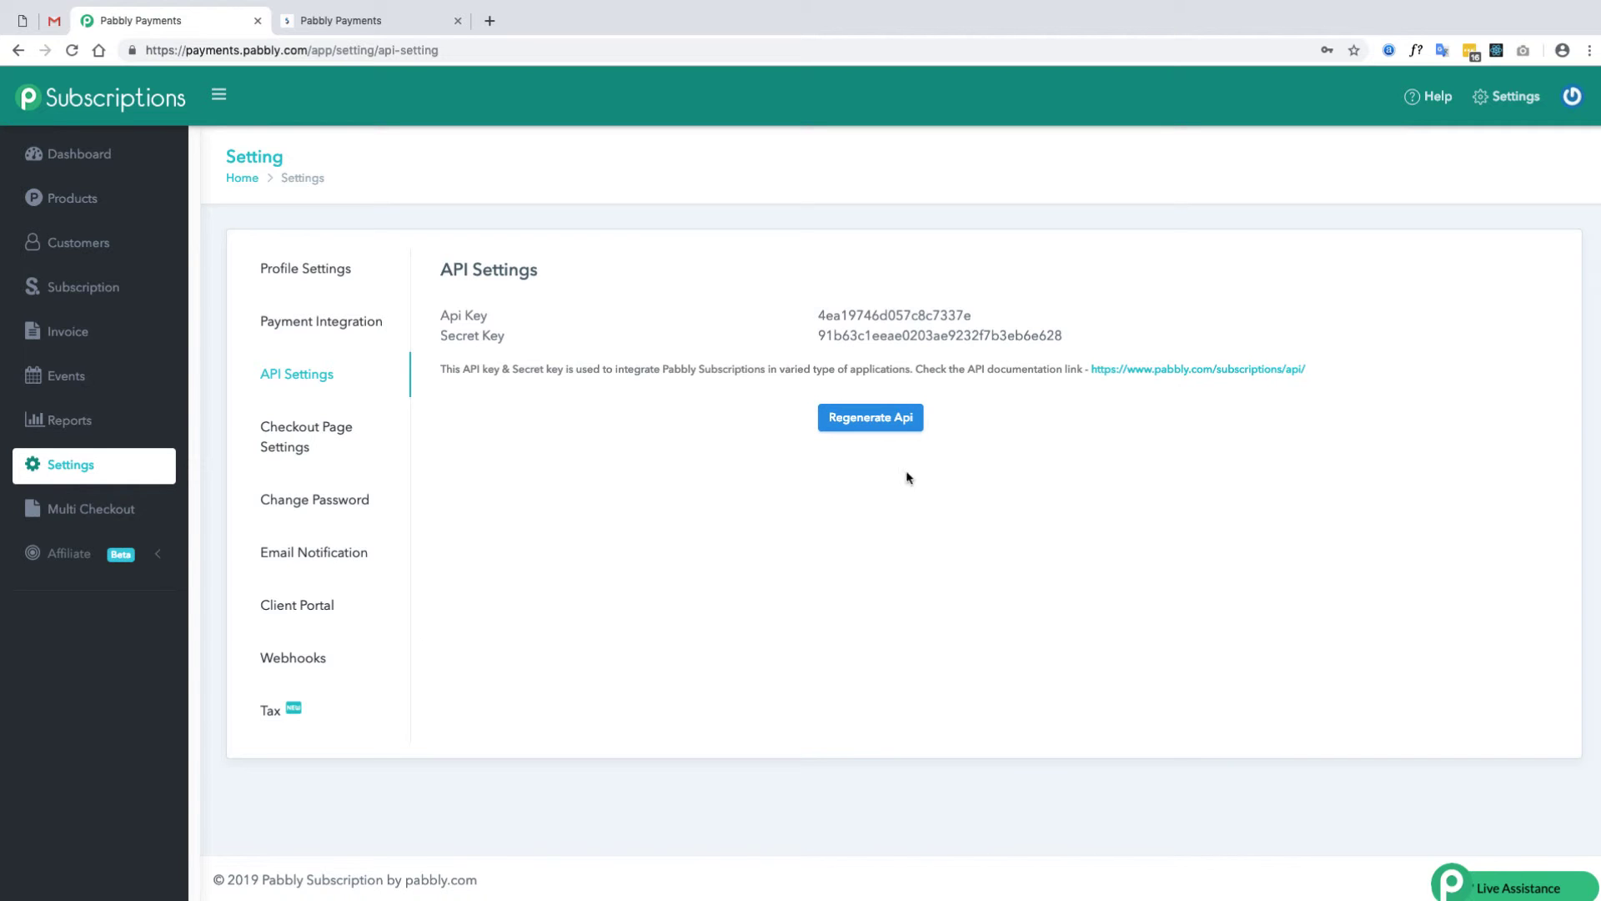
Open Checkout Page Settings and show the Custom Fields section beside the live preview.
click(317, 437)
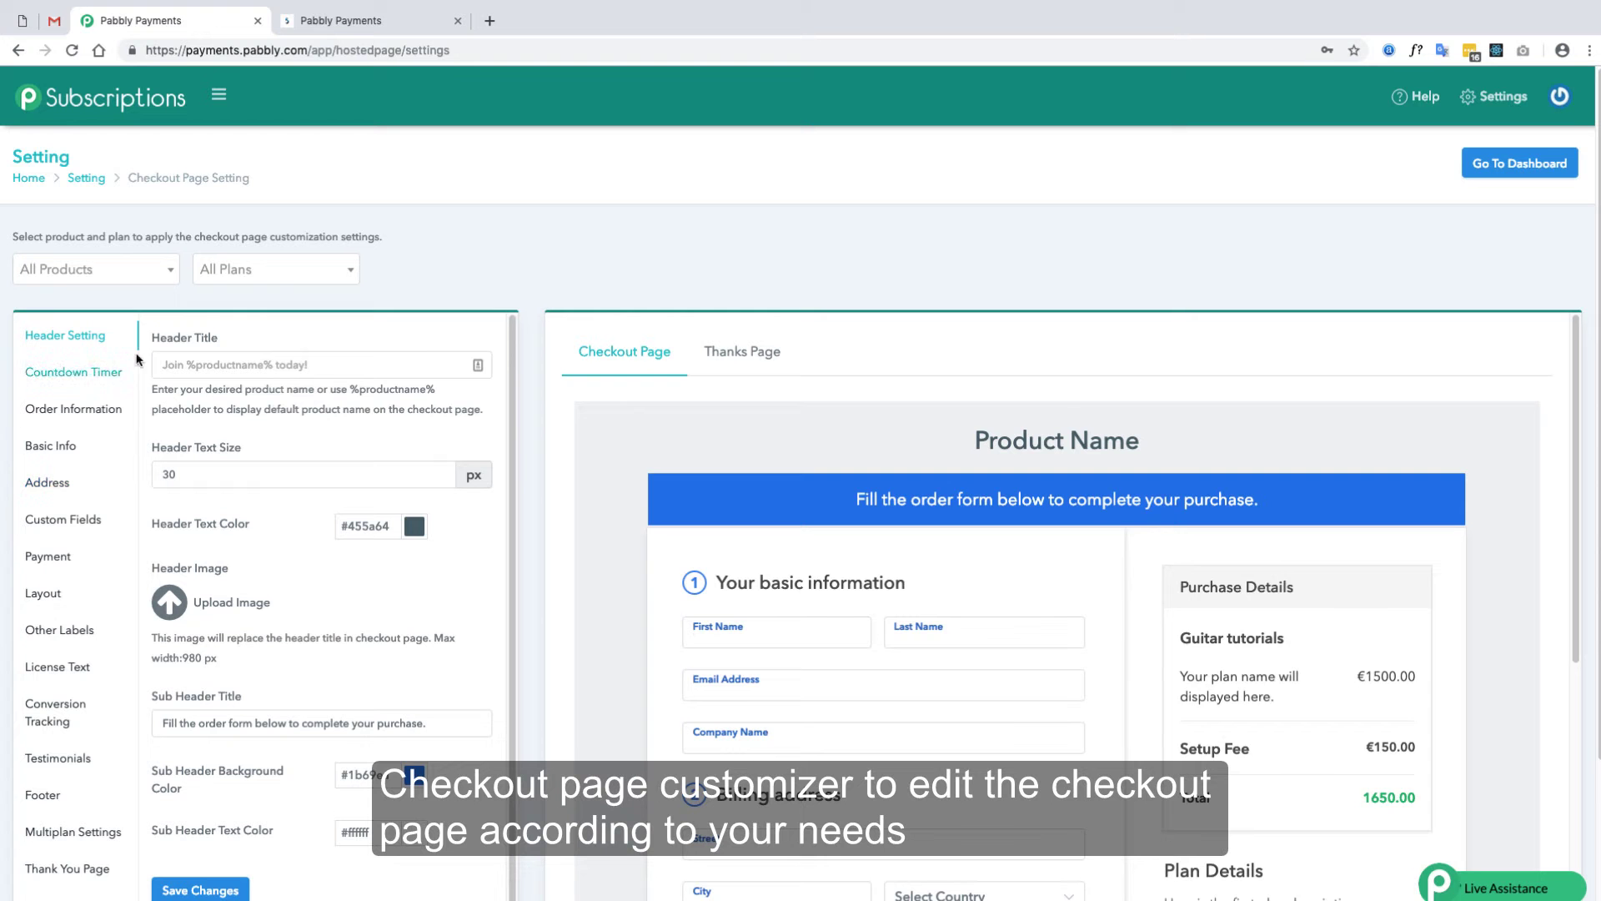
scroll(102, 488, down, 1)
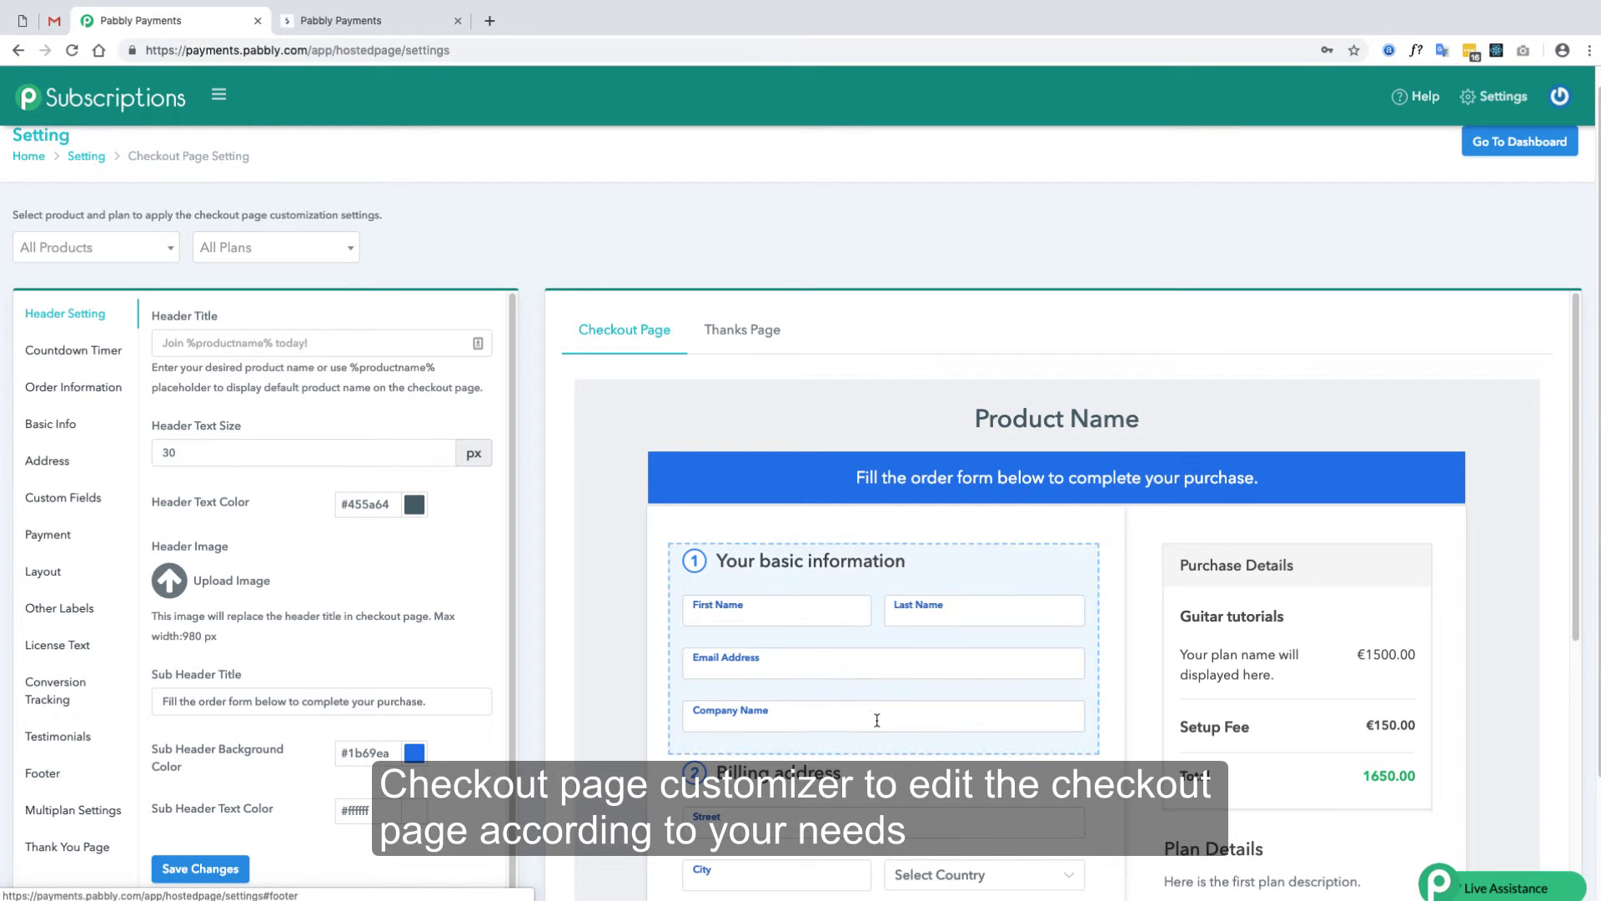
scroll(834, 683, down, 2)
scroll(862, 673, up, 2)
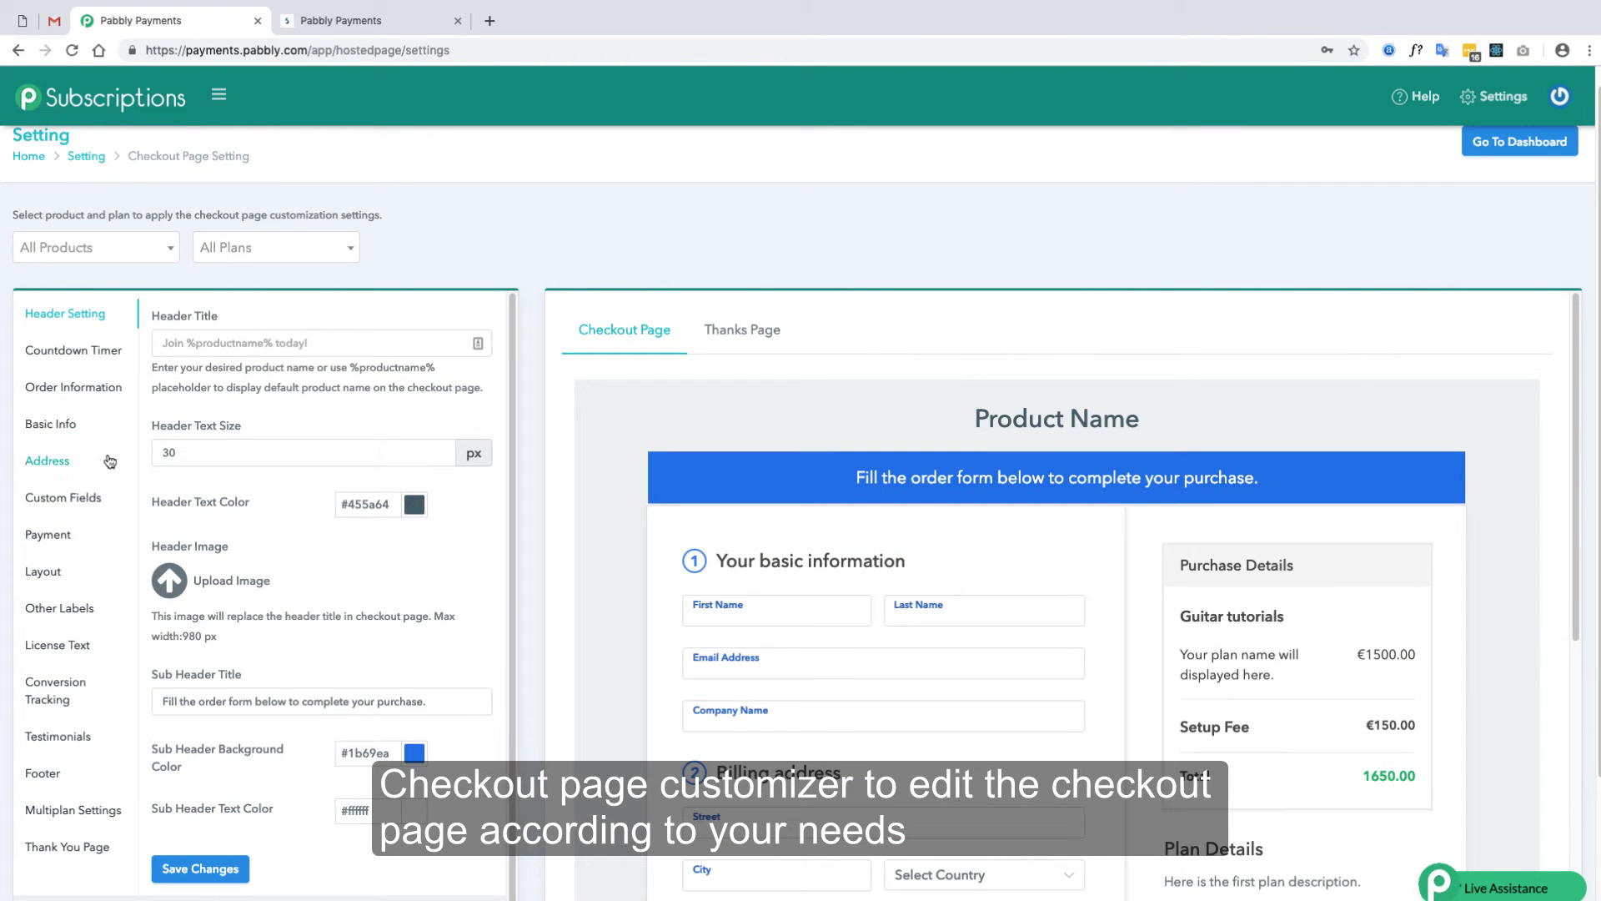
click(68, 499)
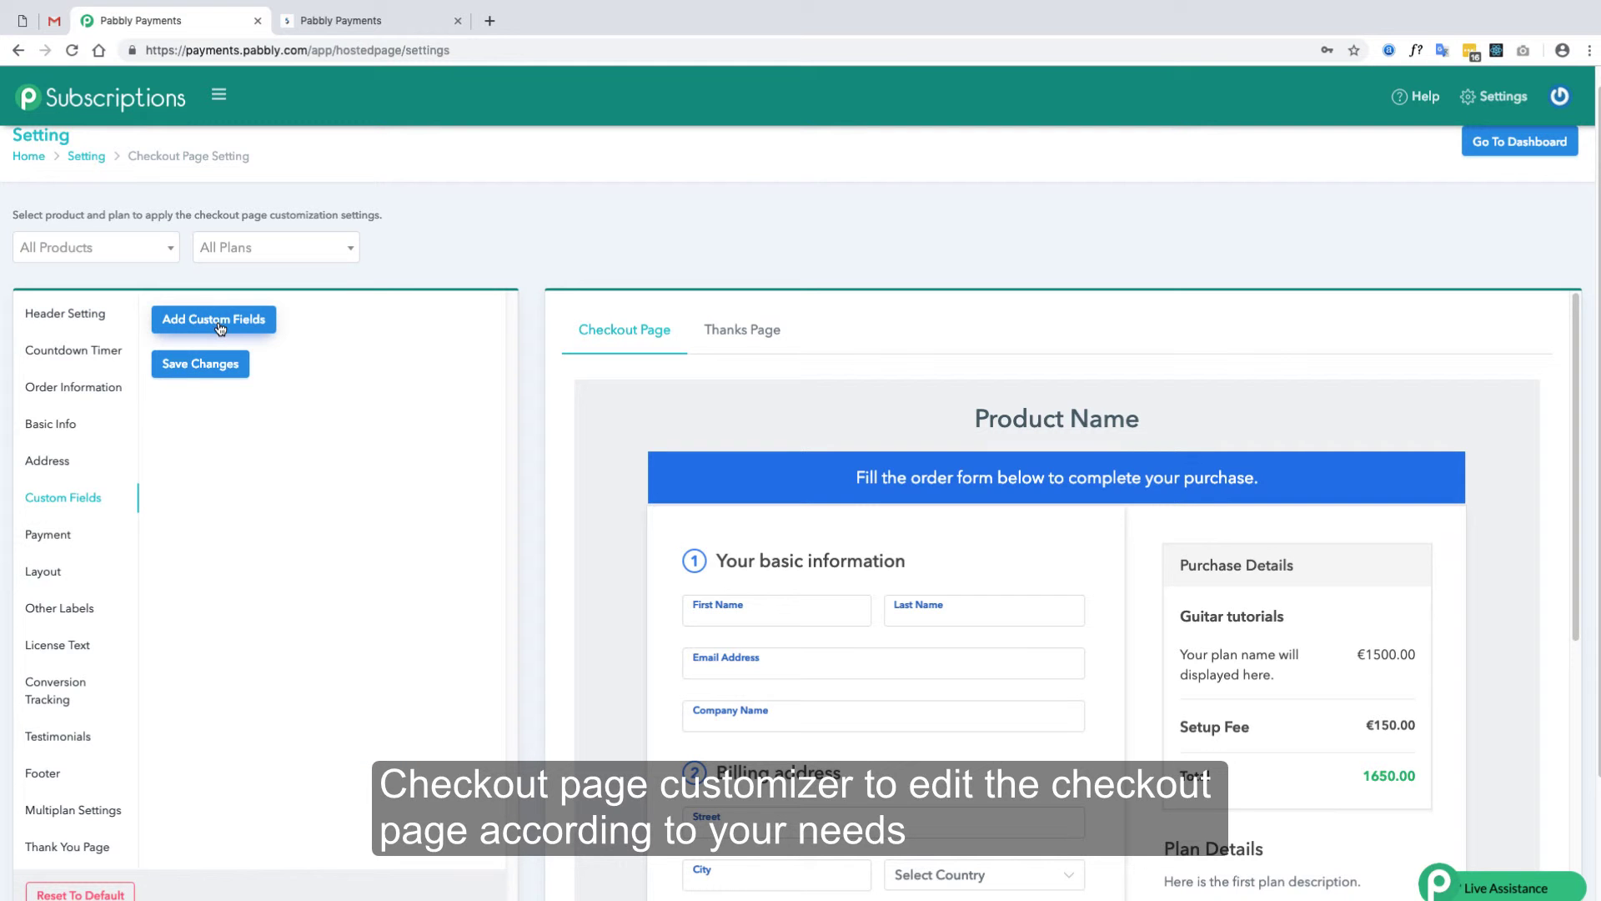
From the dashboard, go to Settings and open the Email Notification list.
click(27, 164)
click(105, 477)
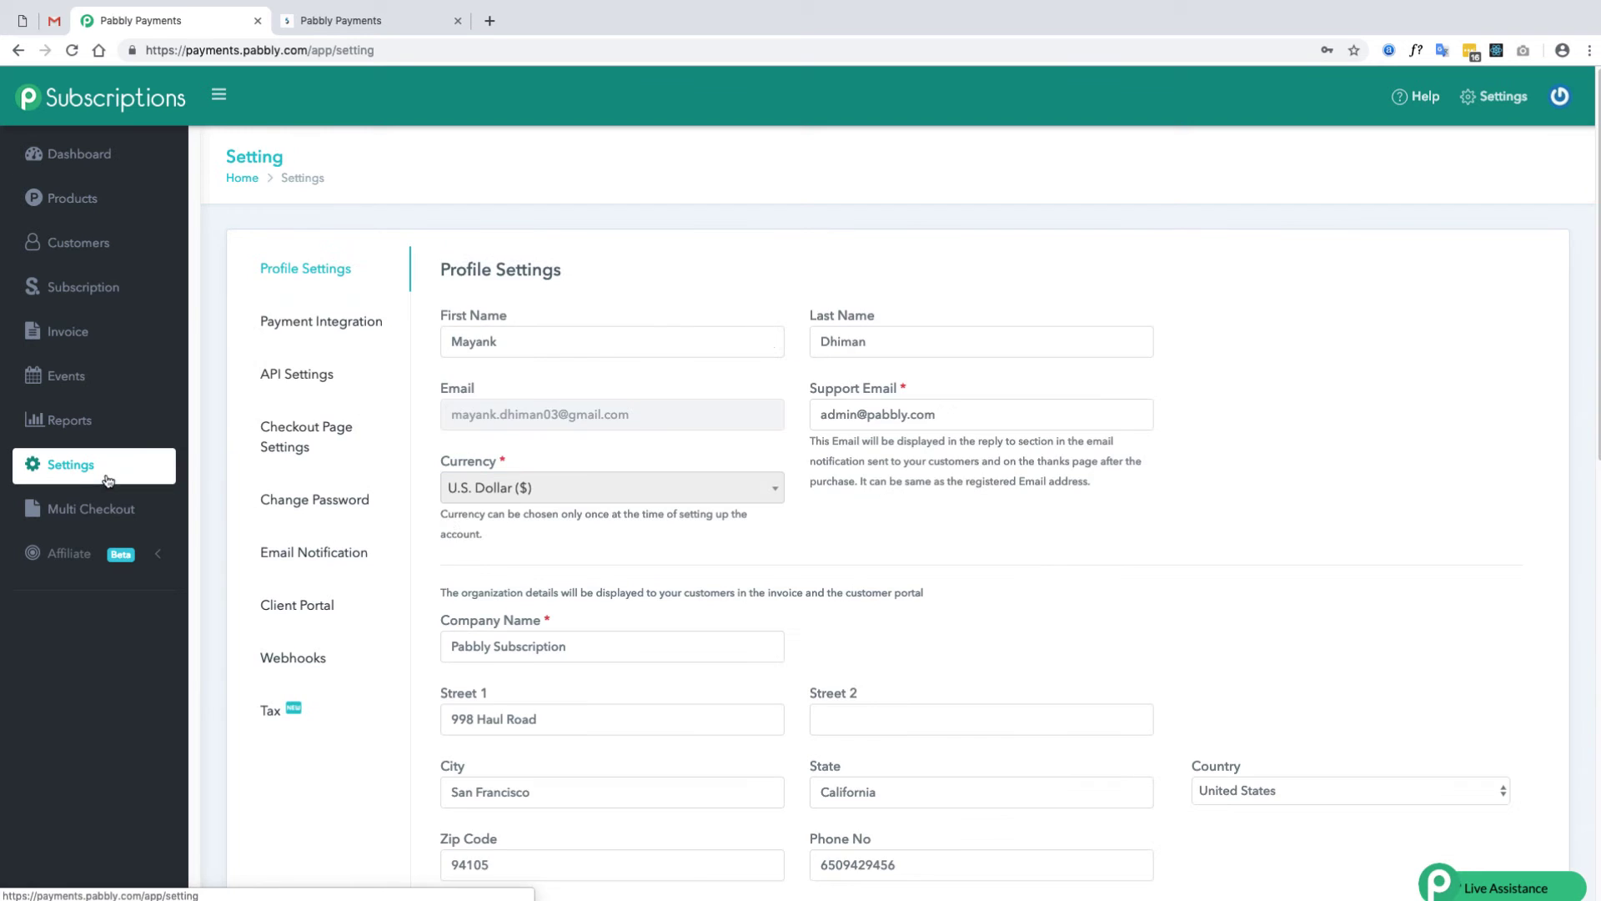
scroll(448, 541, down, 1)
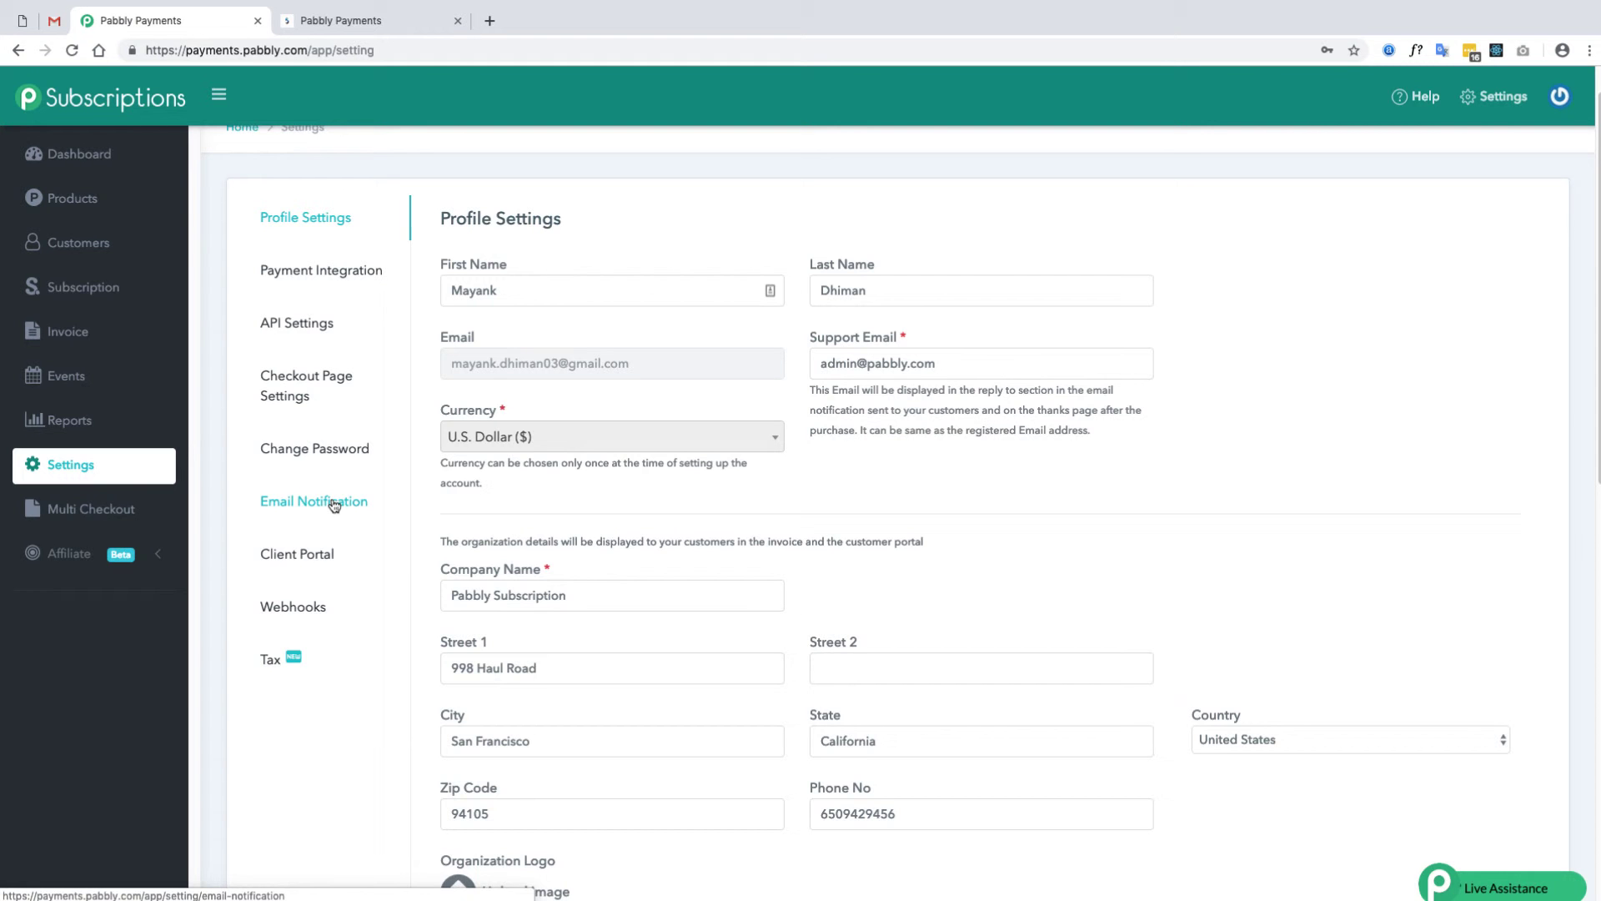
click(334, 502)
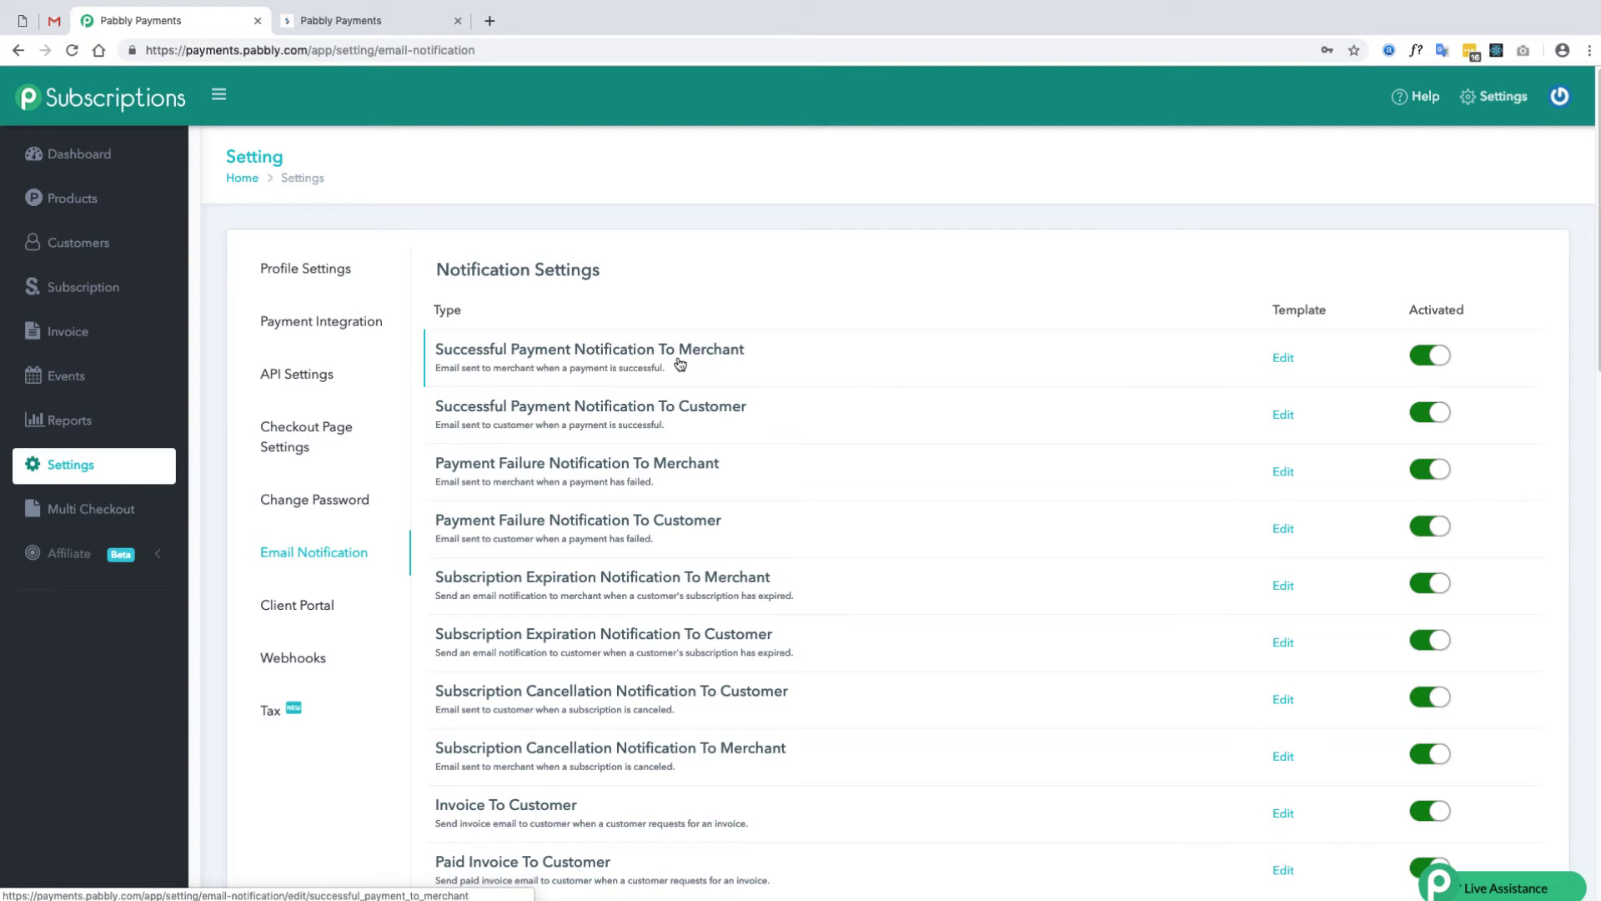
Inspect the merchant payment notification template, then return to review every notification type.
click(1290, 360)
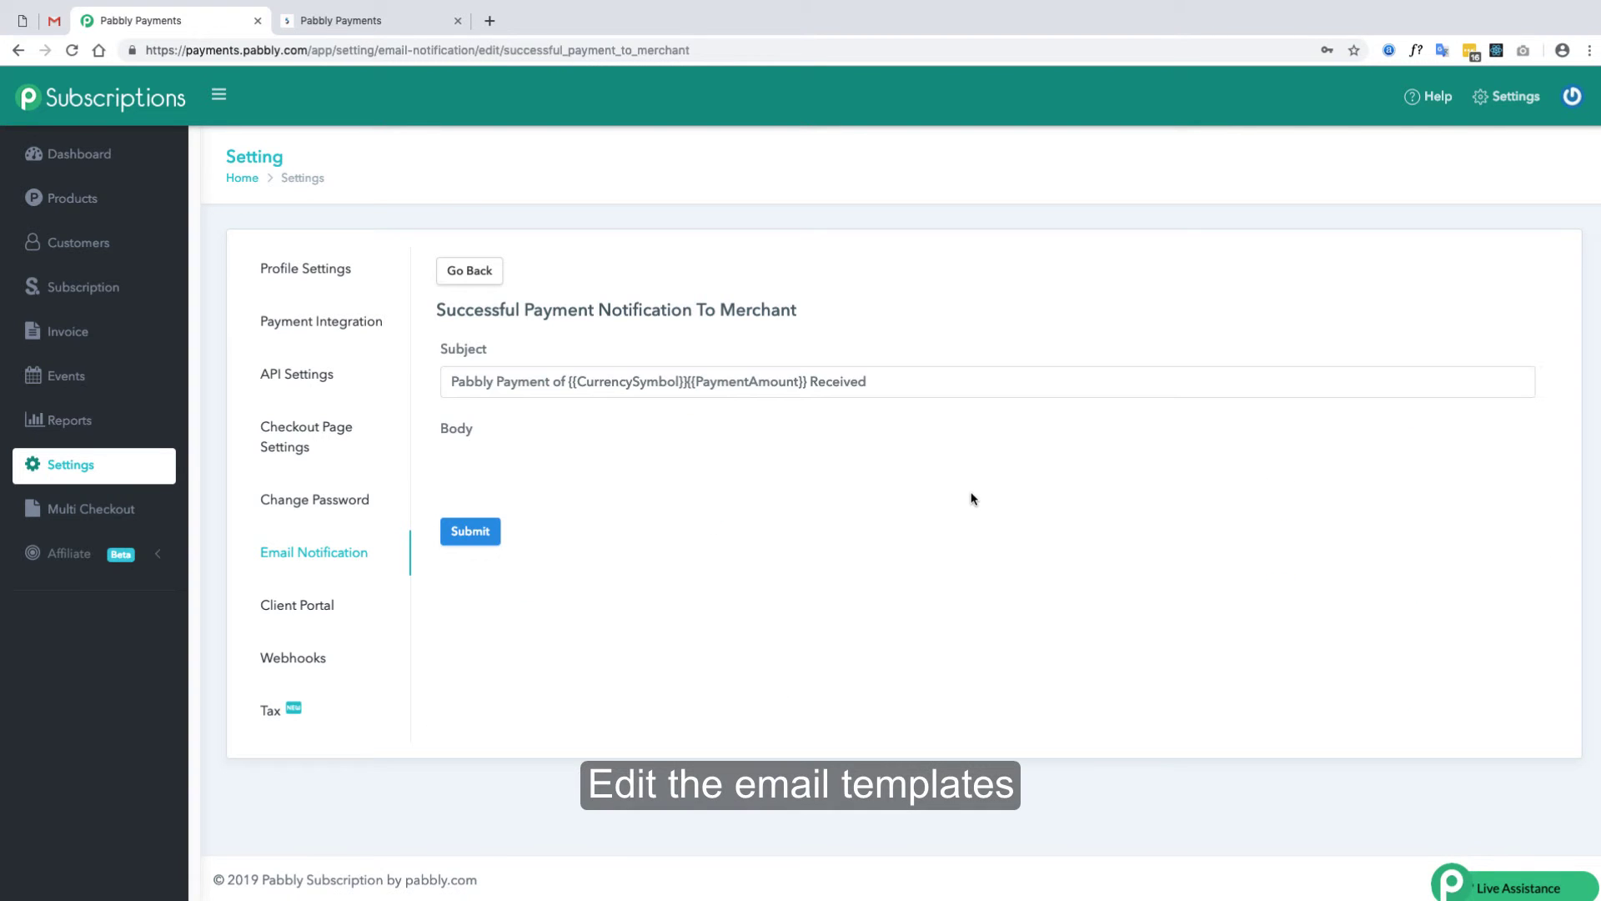
scroll(967, 500, down, 5)
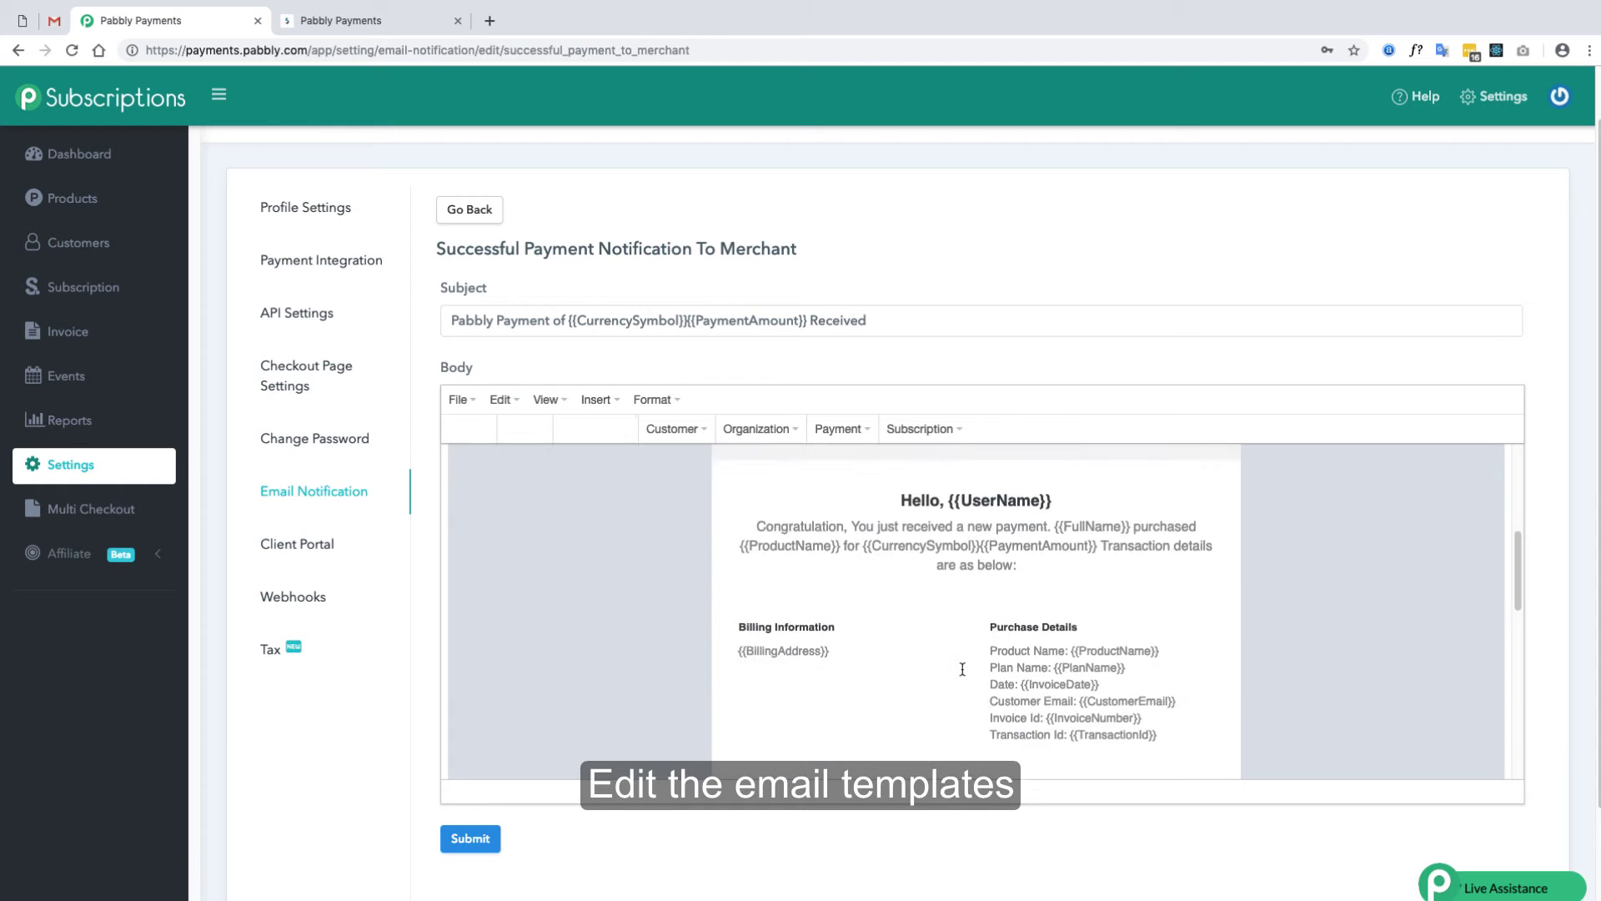
scroll(643, 543, up, 10)
click(281, 555)
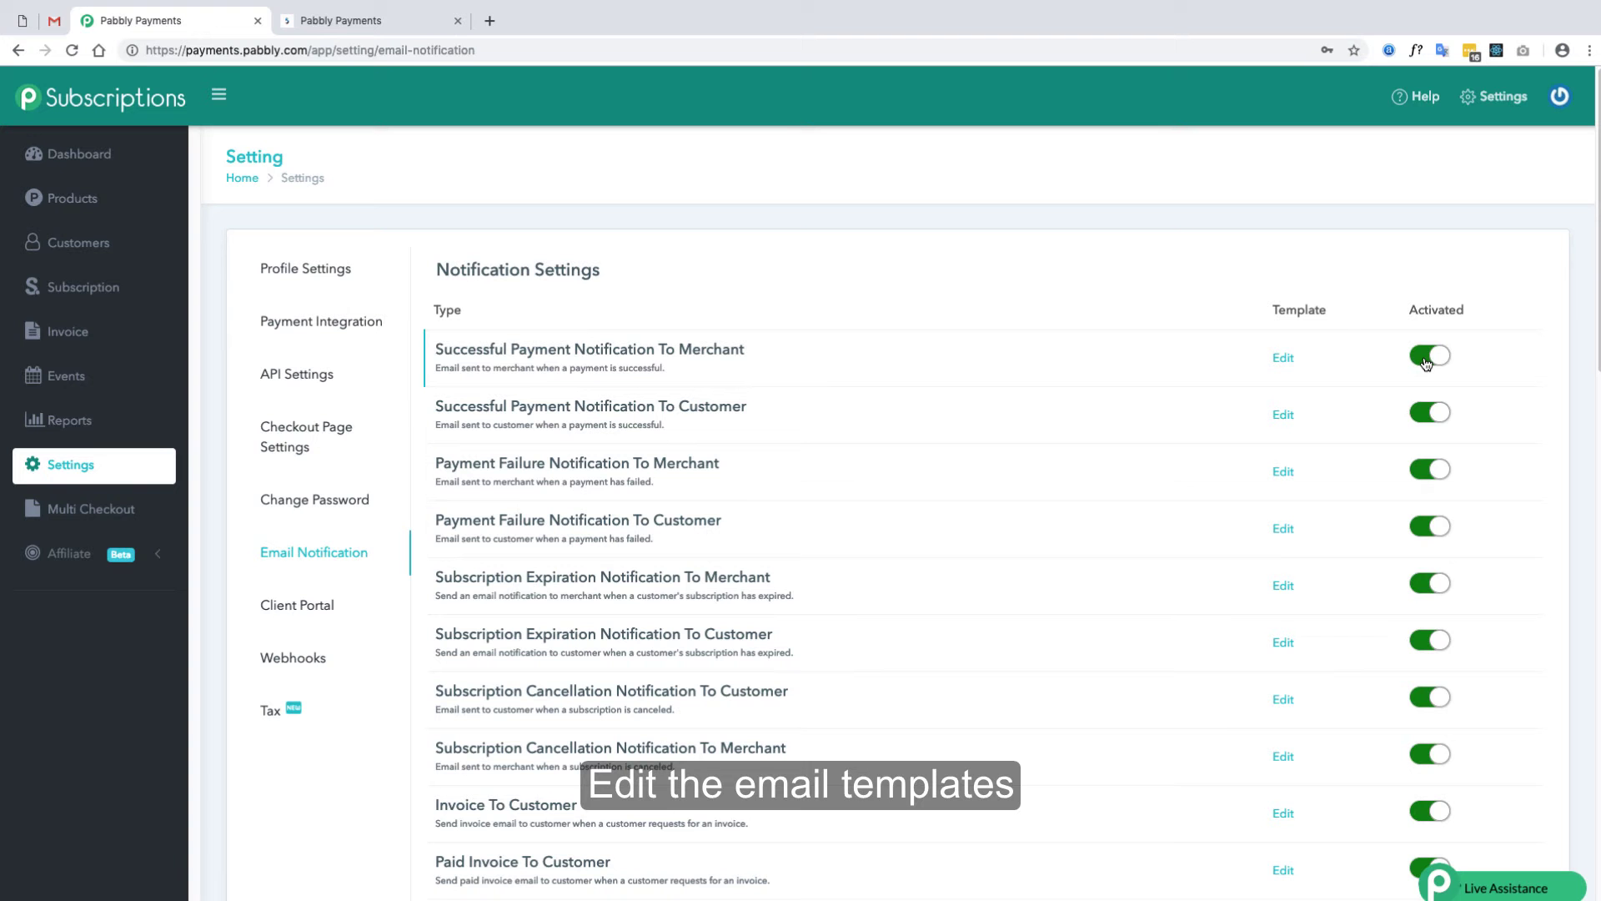
scroll(1426, 363, down, 15)
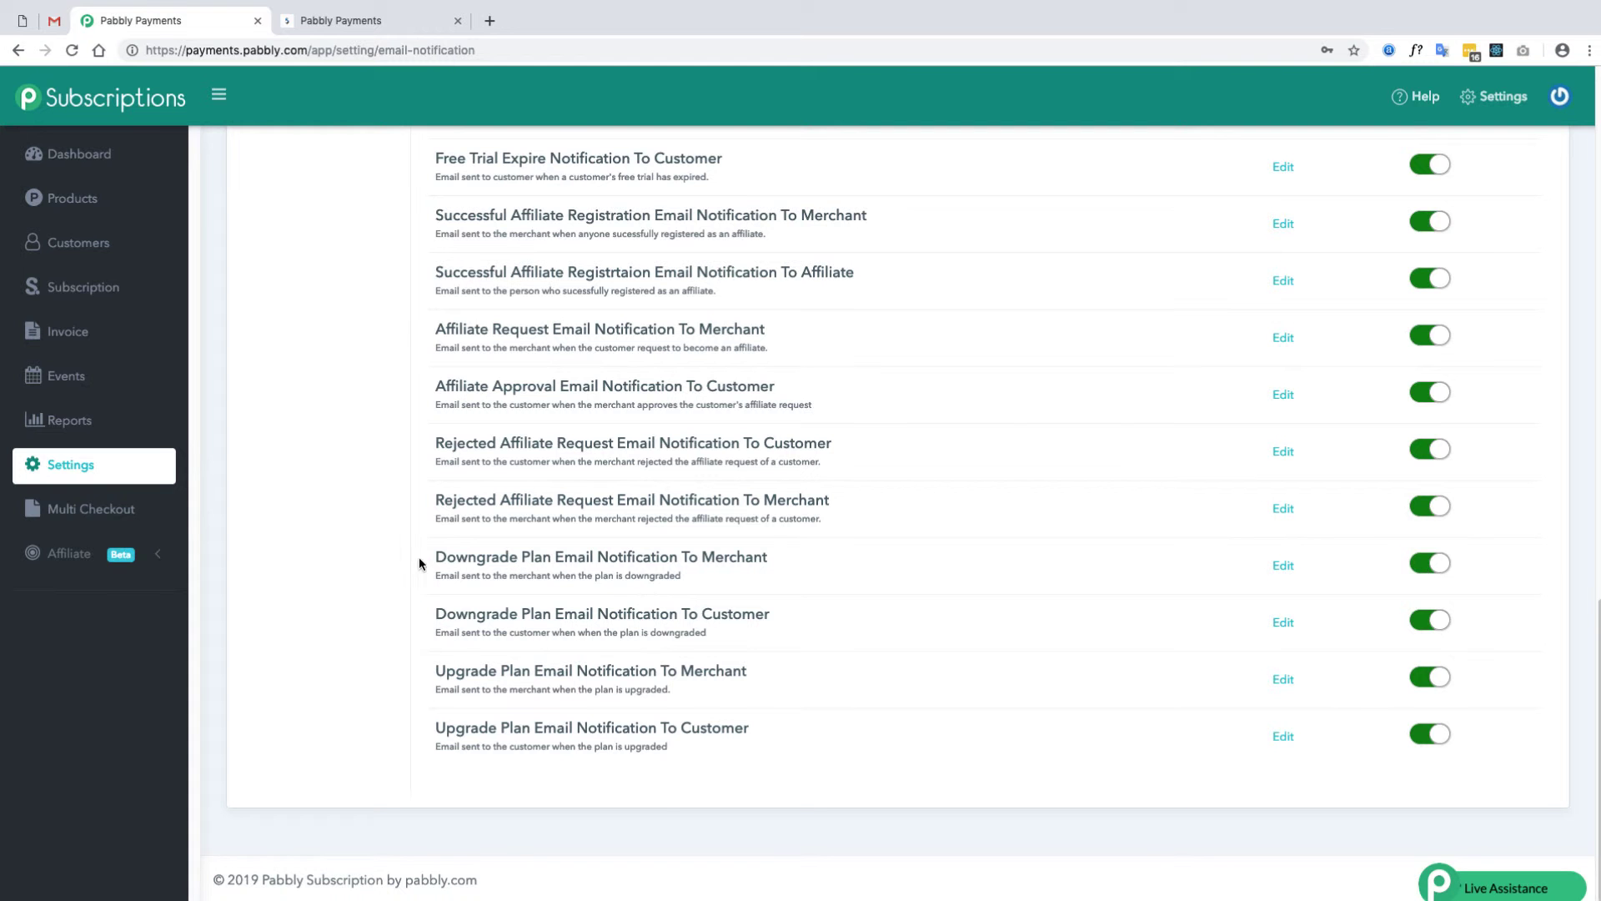
scroll(1443, 547, up, 15)
scroll(1445, 554, up, 2)
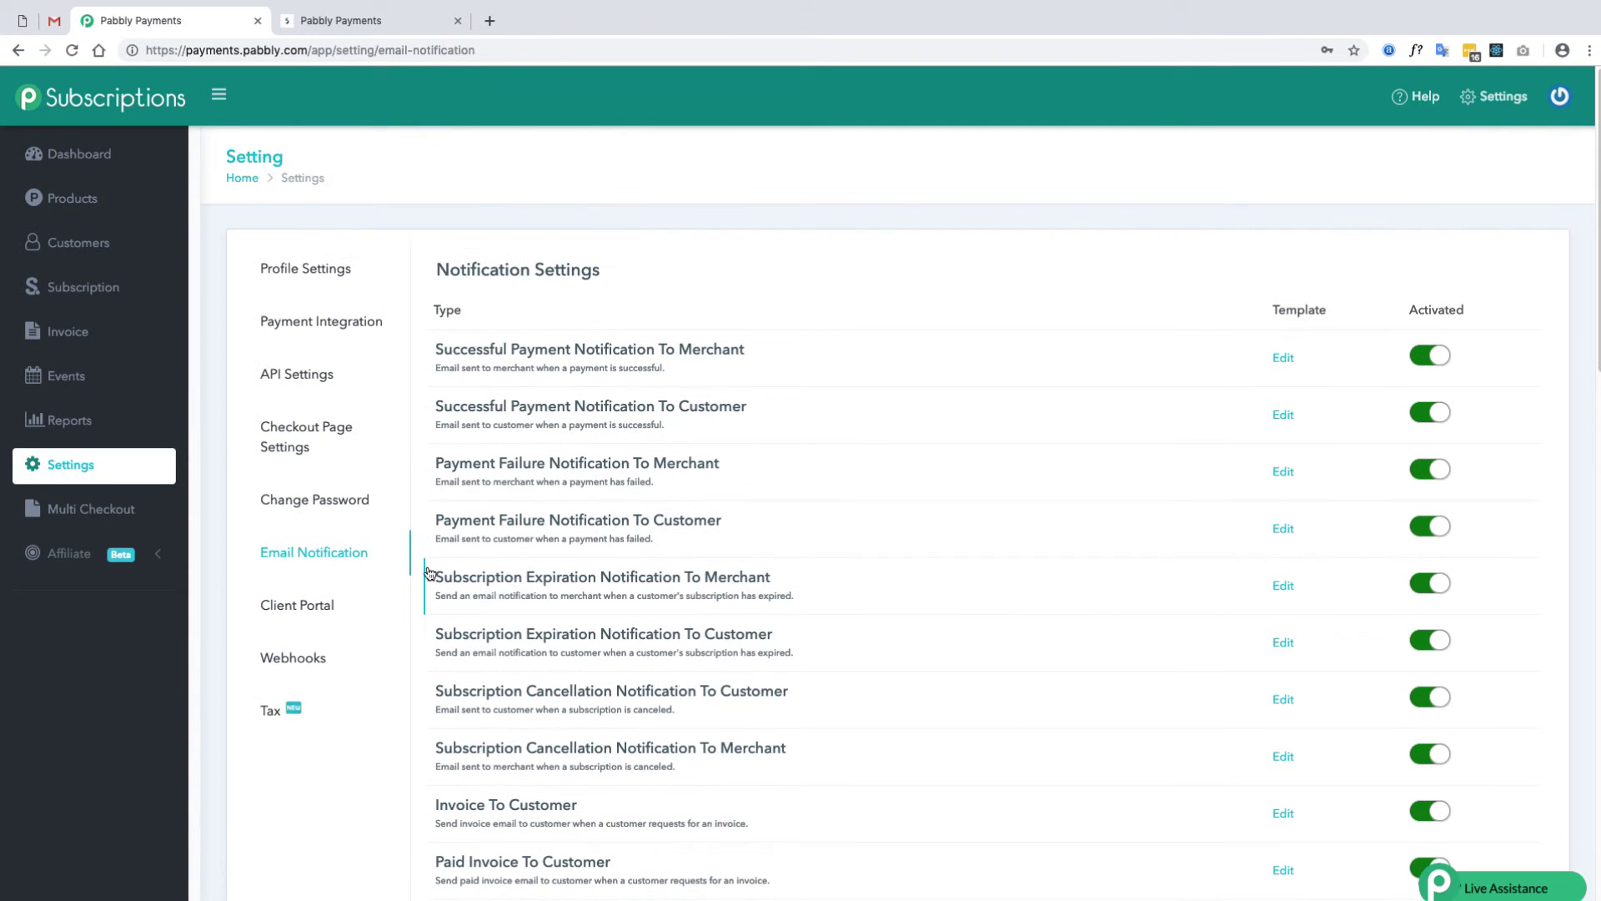
In Client Portal settings, set the portal name to 'customerdashboard'.
click(289, 615)
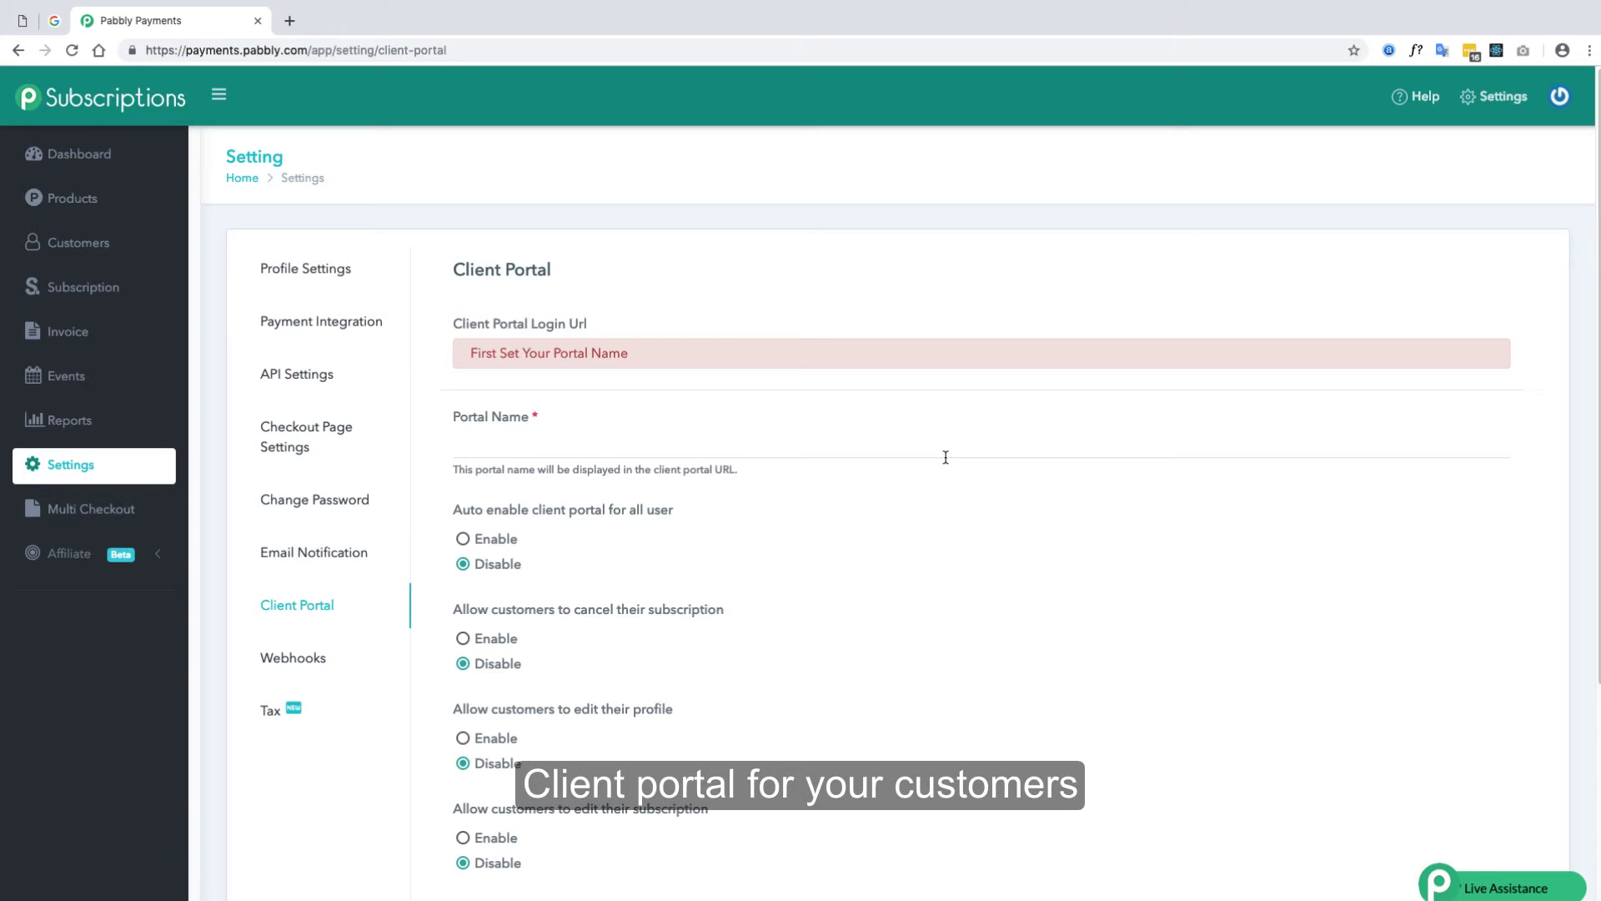
click(463, 457)
text(customerdashboard)
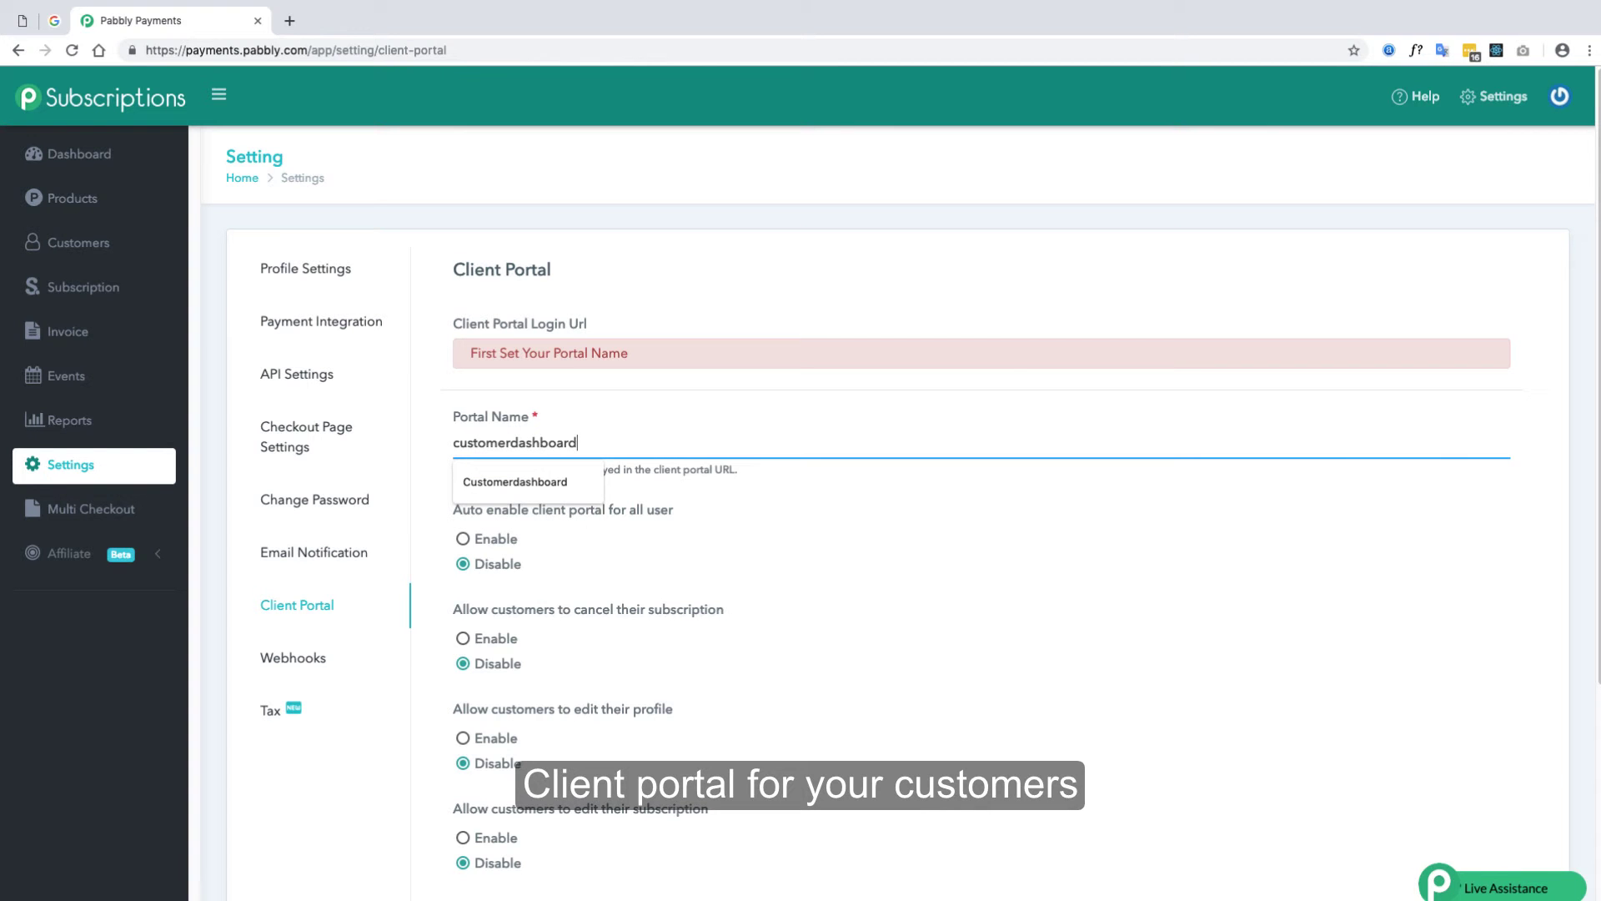
click(654, 480)
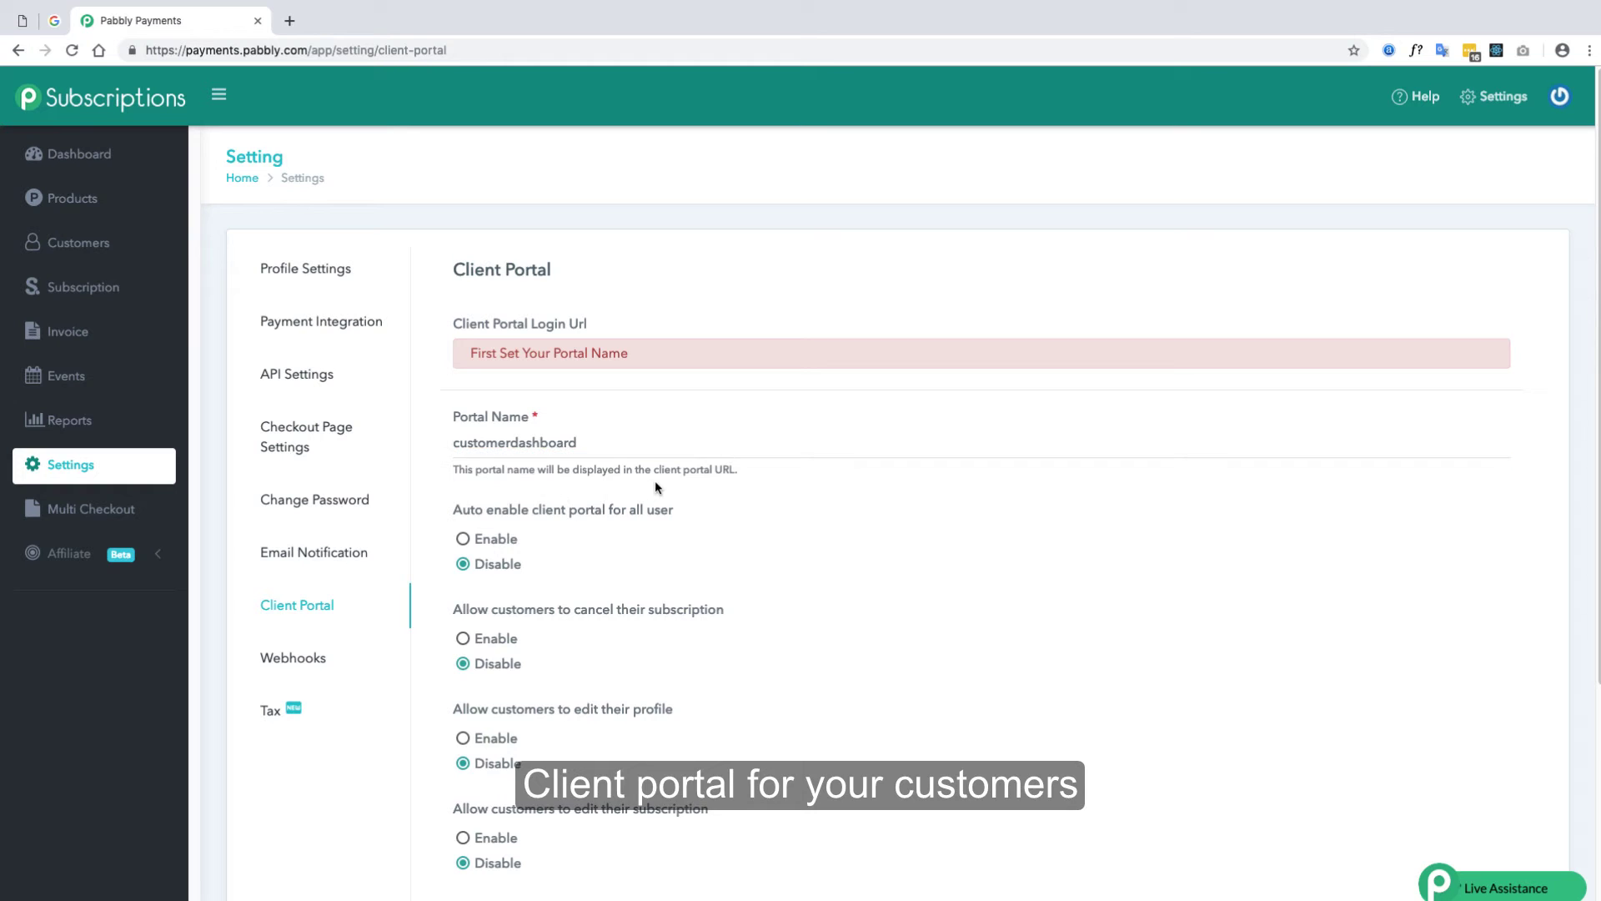
scroll(665, 552, down, 1)
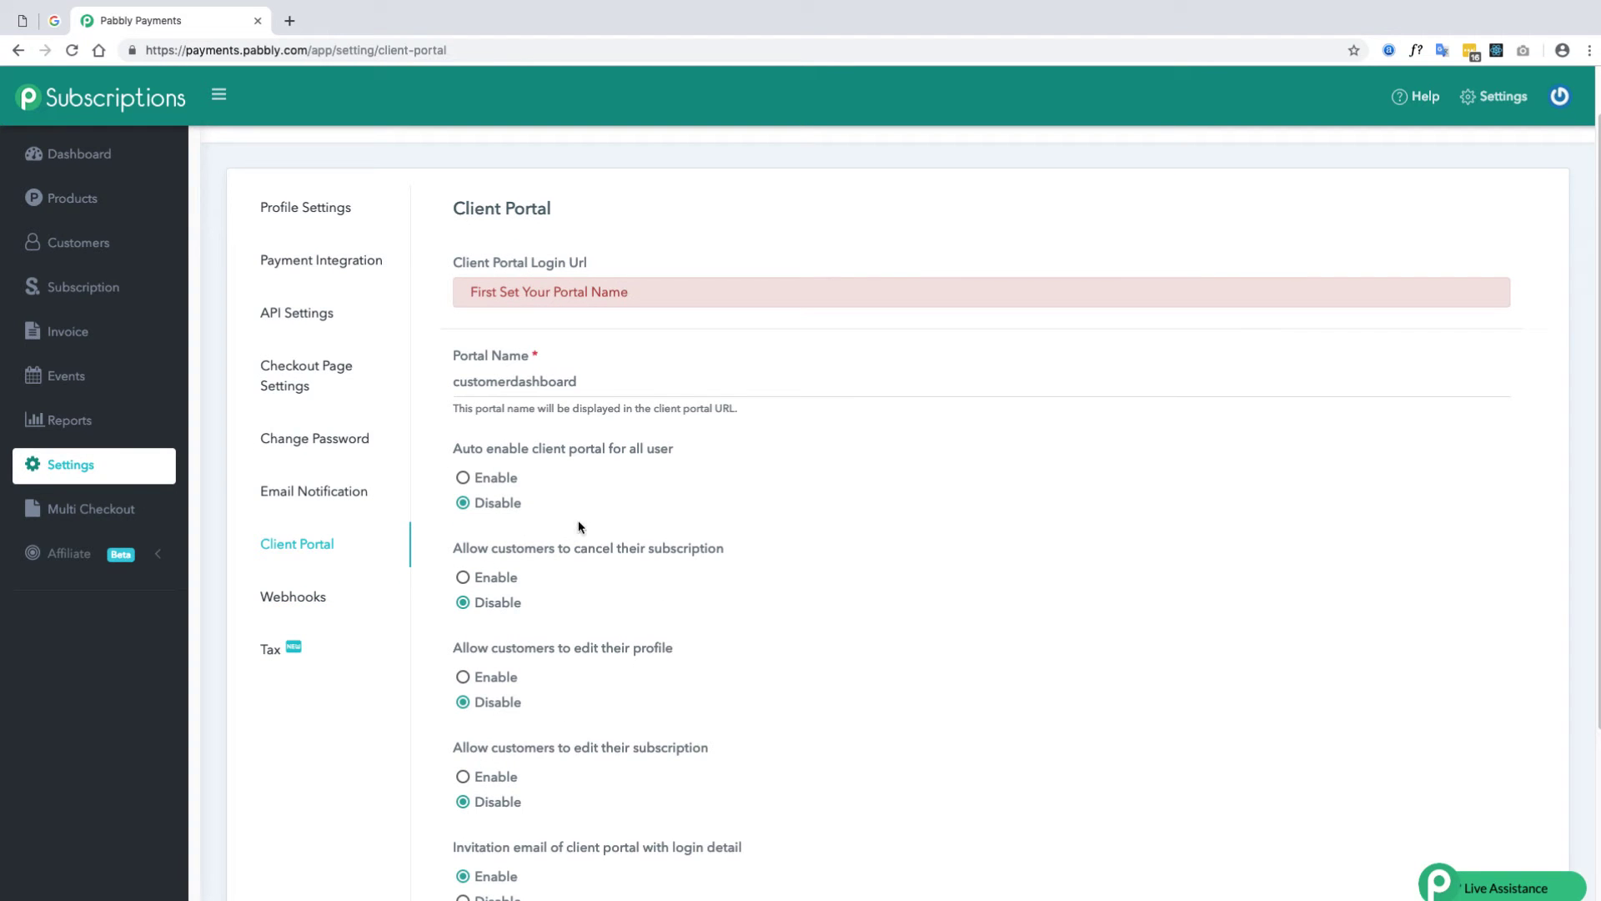
Enable auto-enable for all users, cancel subscription, edit profile and edit subscription, then save the portal.
click(497, 482)
click(494, 581)
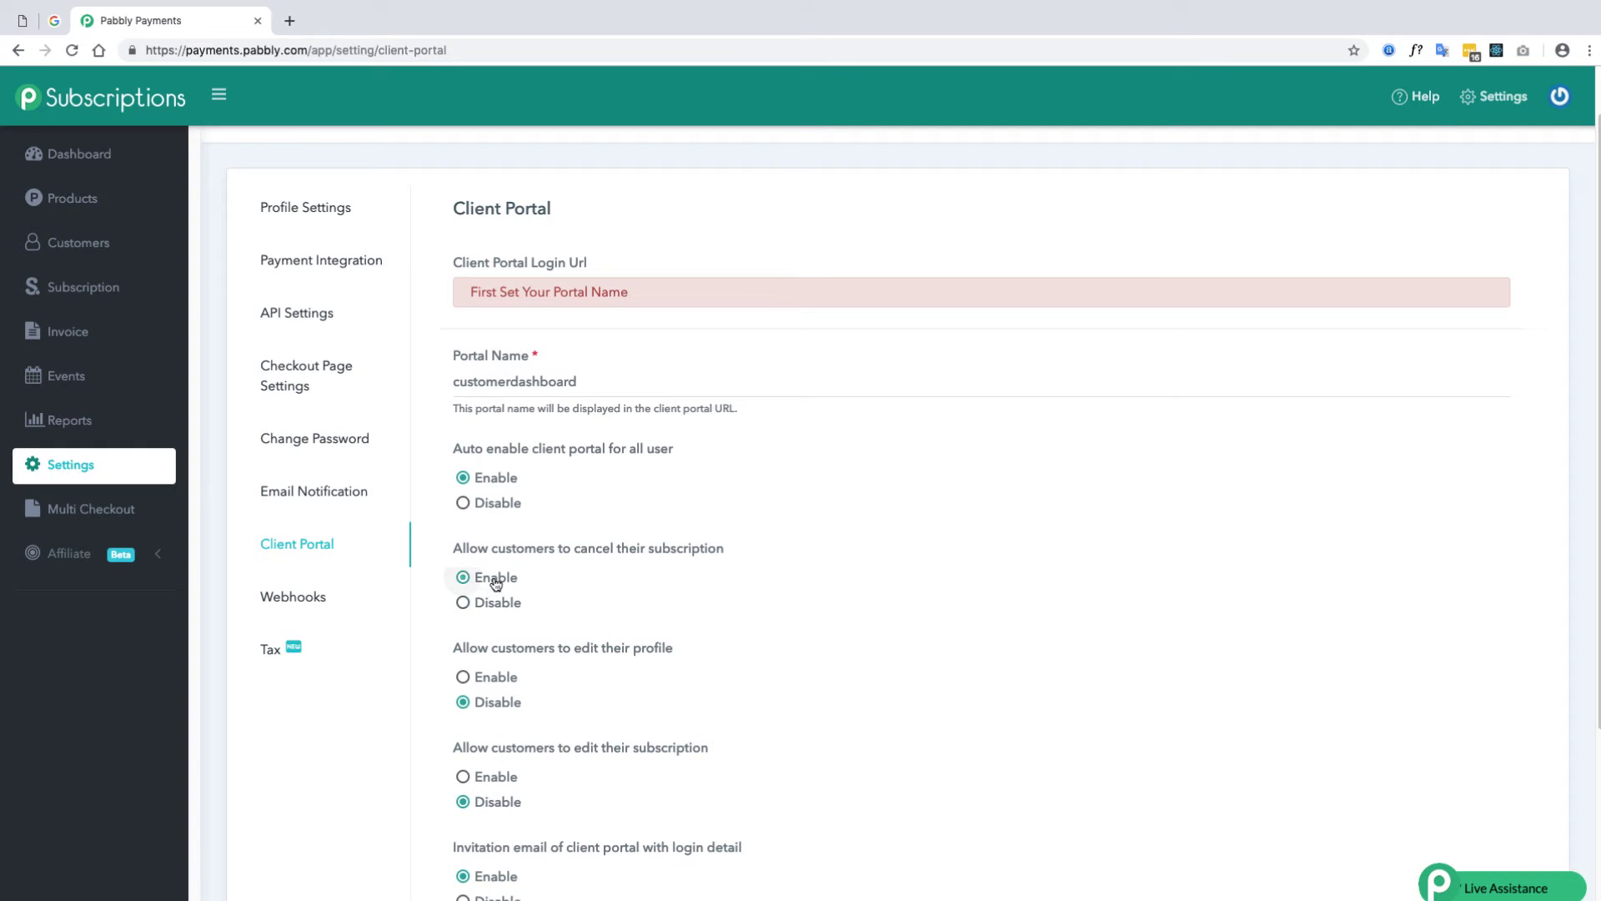
click(483, 680)
scroll(484, 688, down, 2)
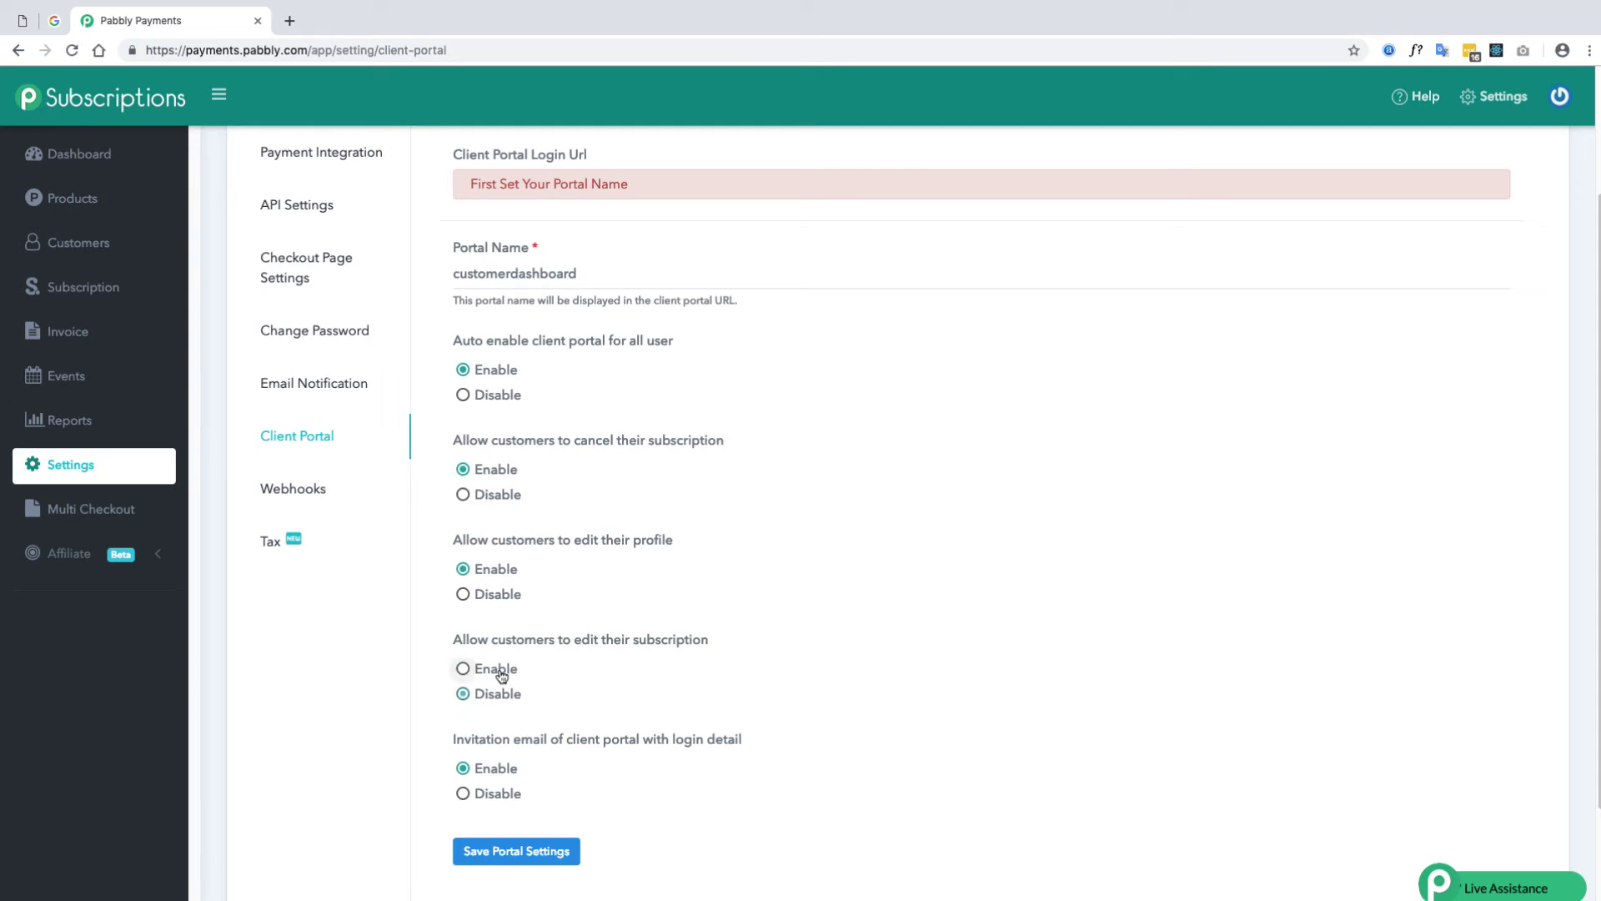
click(502, 676)
scroll(501, 676, down, 1)
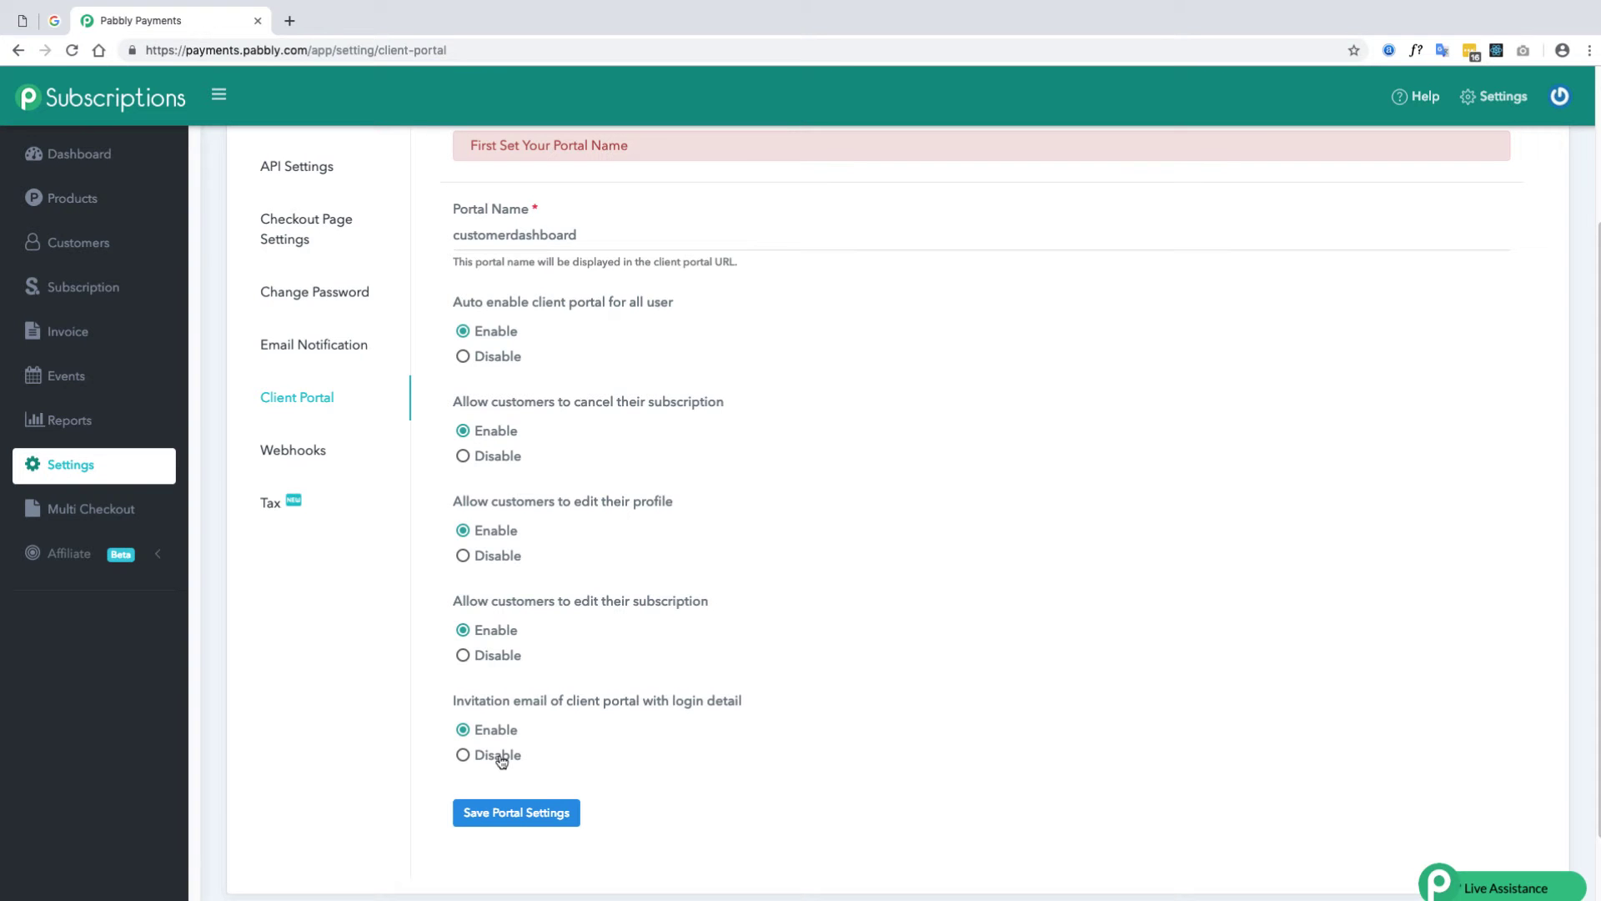
click(527, 827)
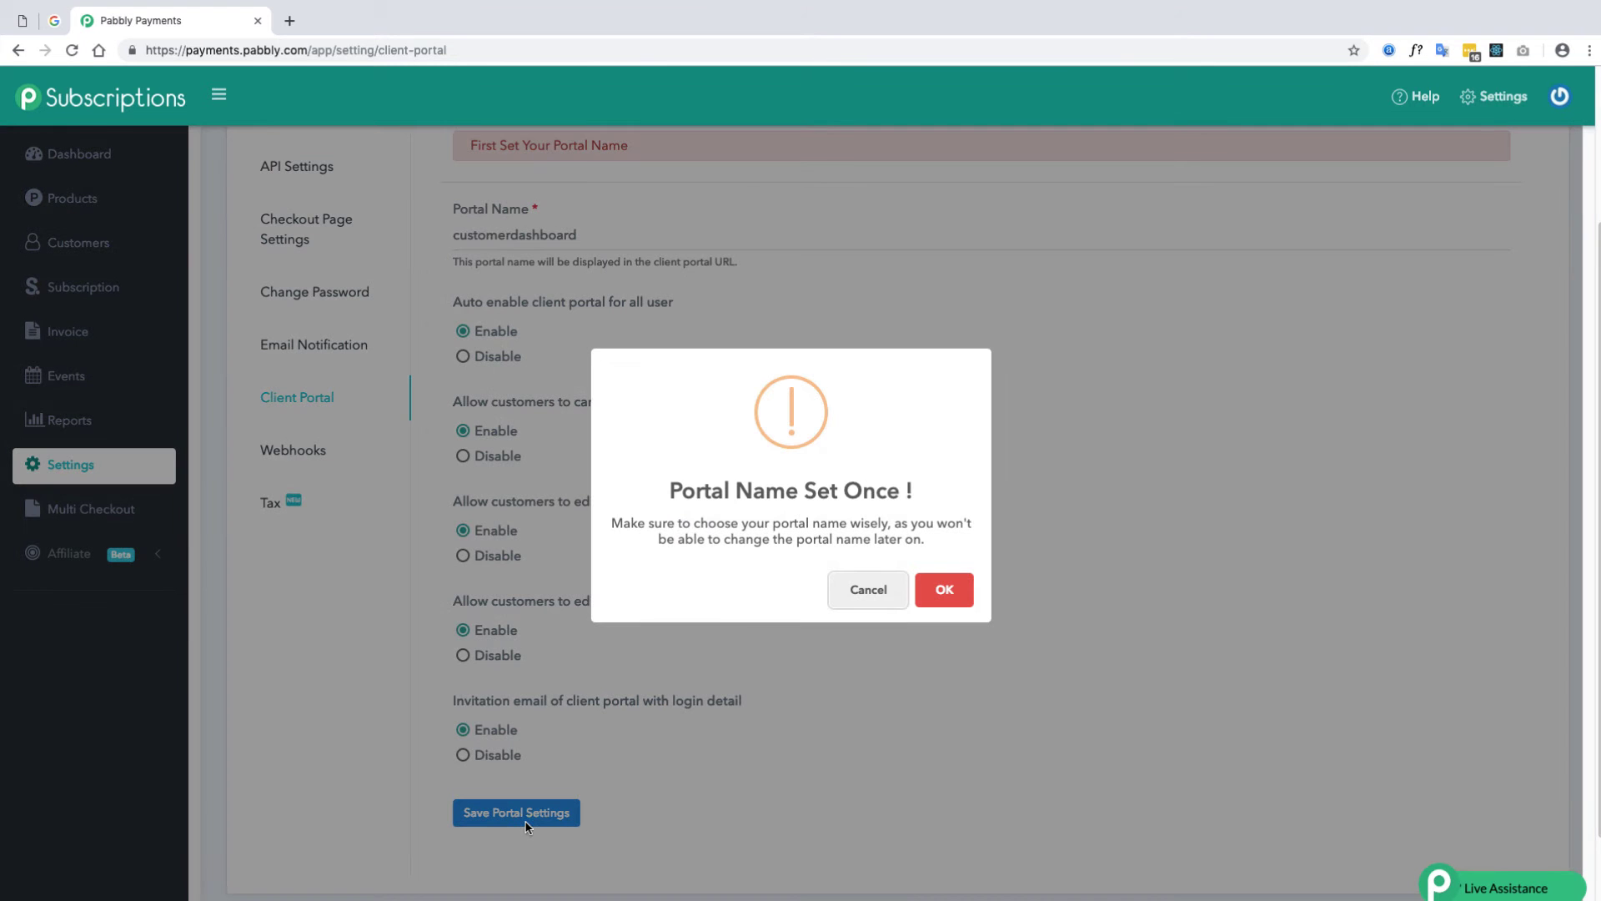
Accept the warning that the portal name cannot be changed later.
drag(659, 512, 917, 489)
click(962, 484)
click(944, 589)
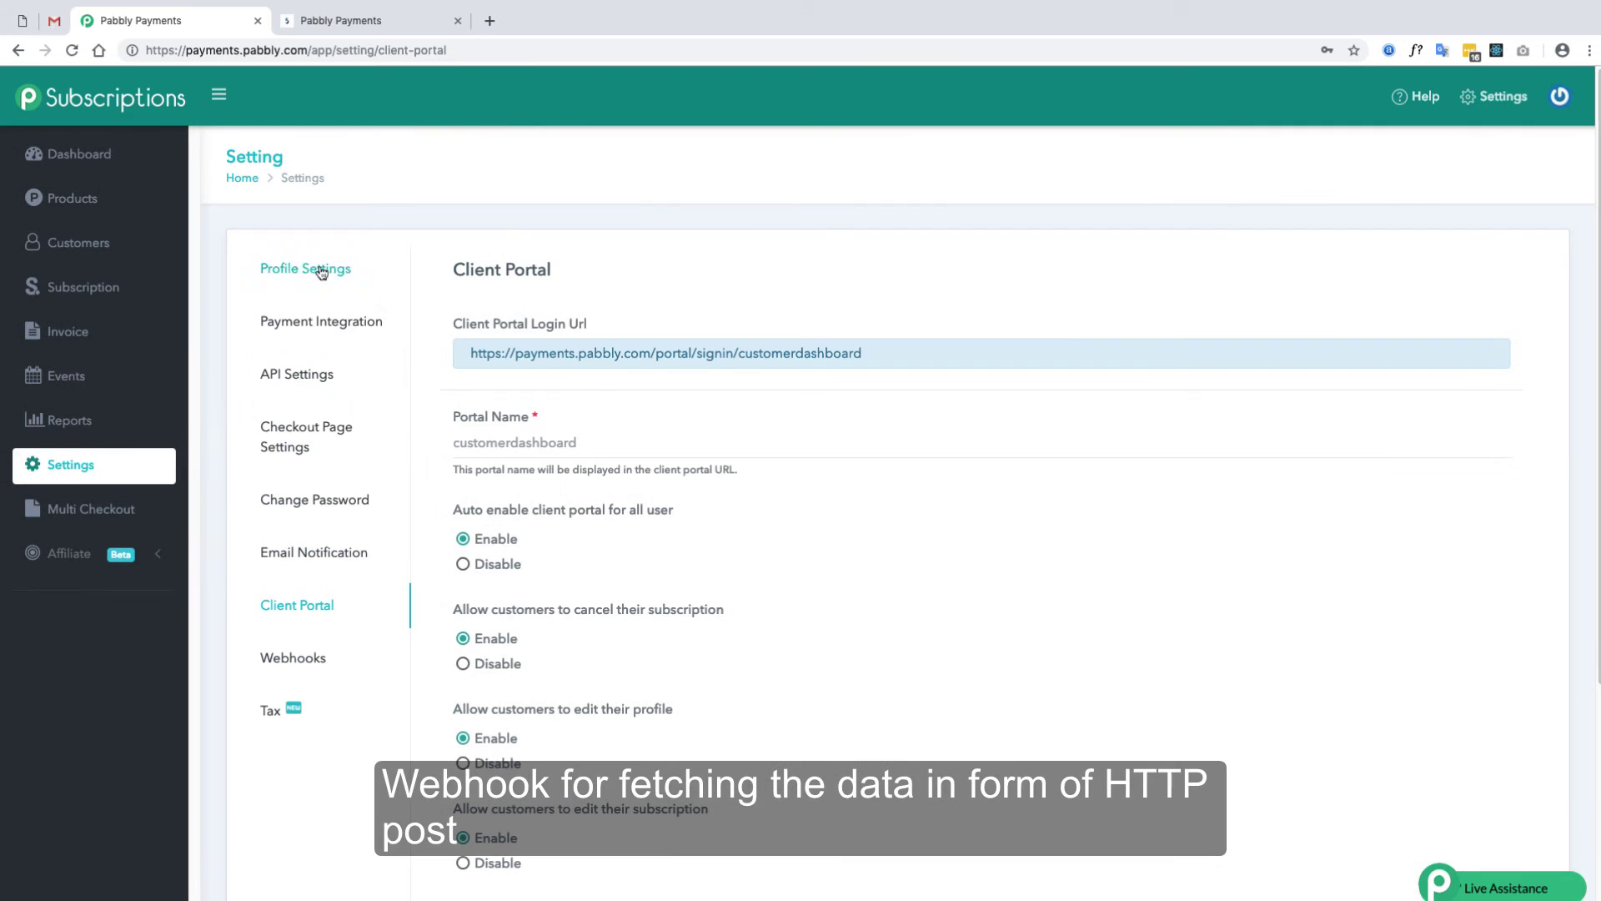
Start a new webhook using a previously saved webhook.site URL.
click(273, 655)
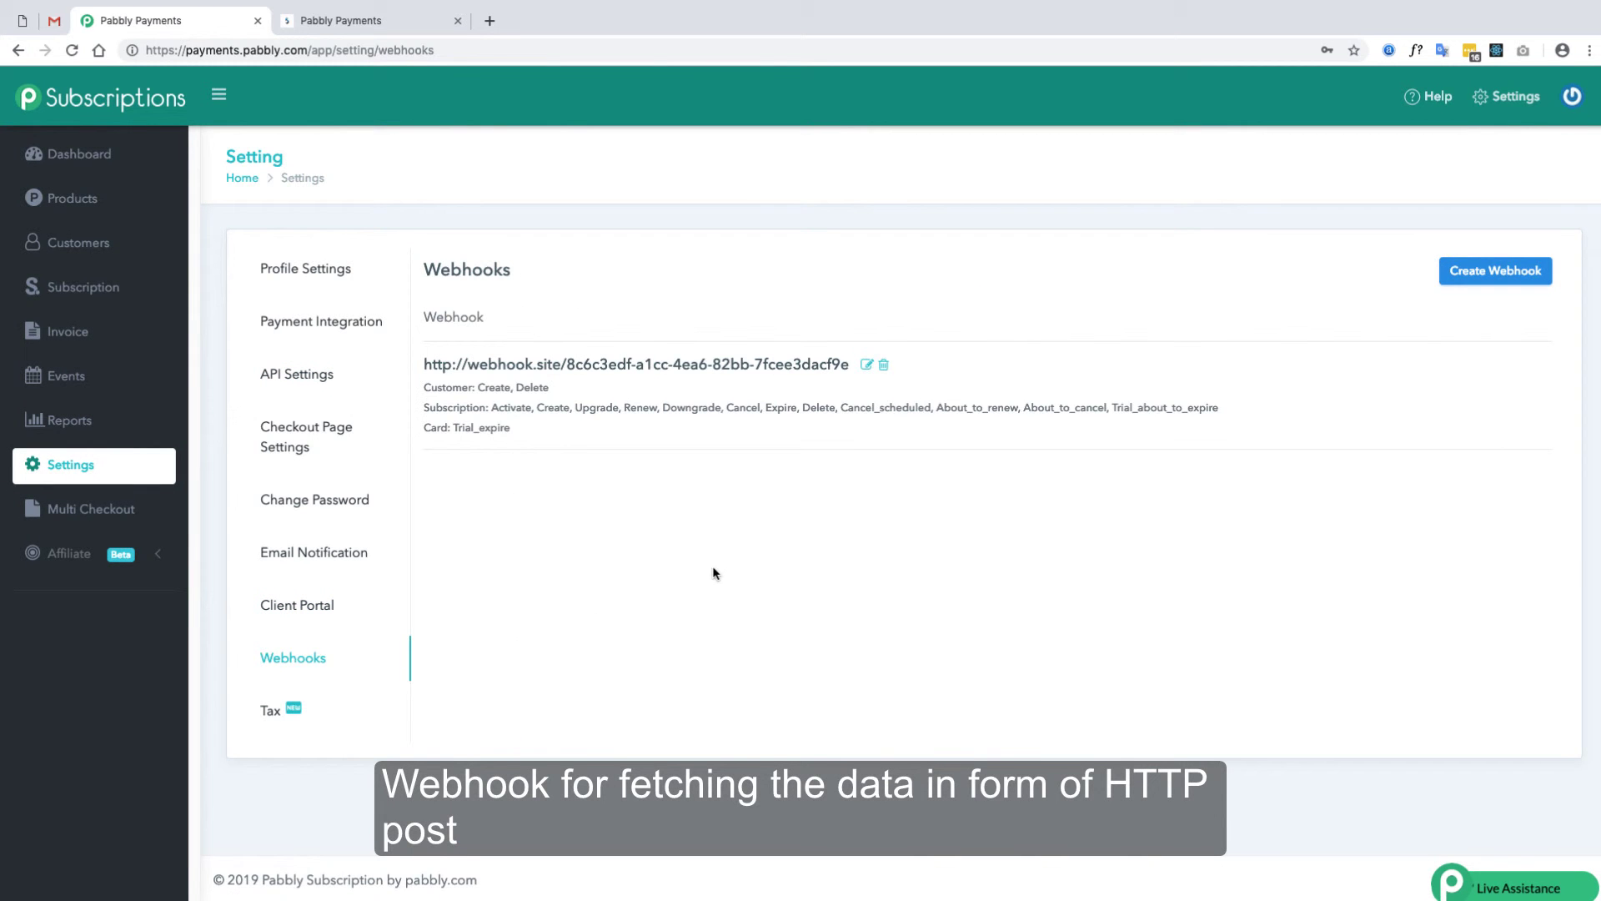
click(1513, 265)
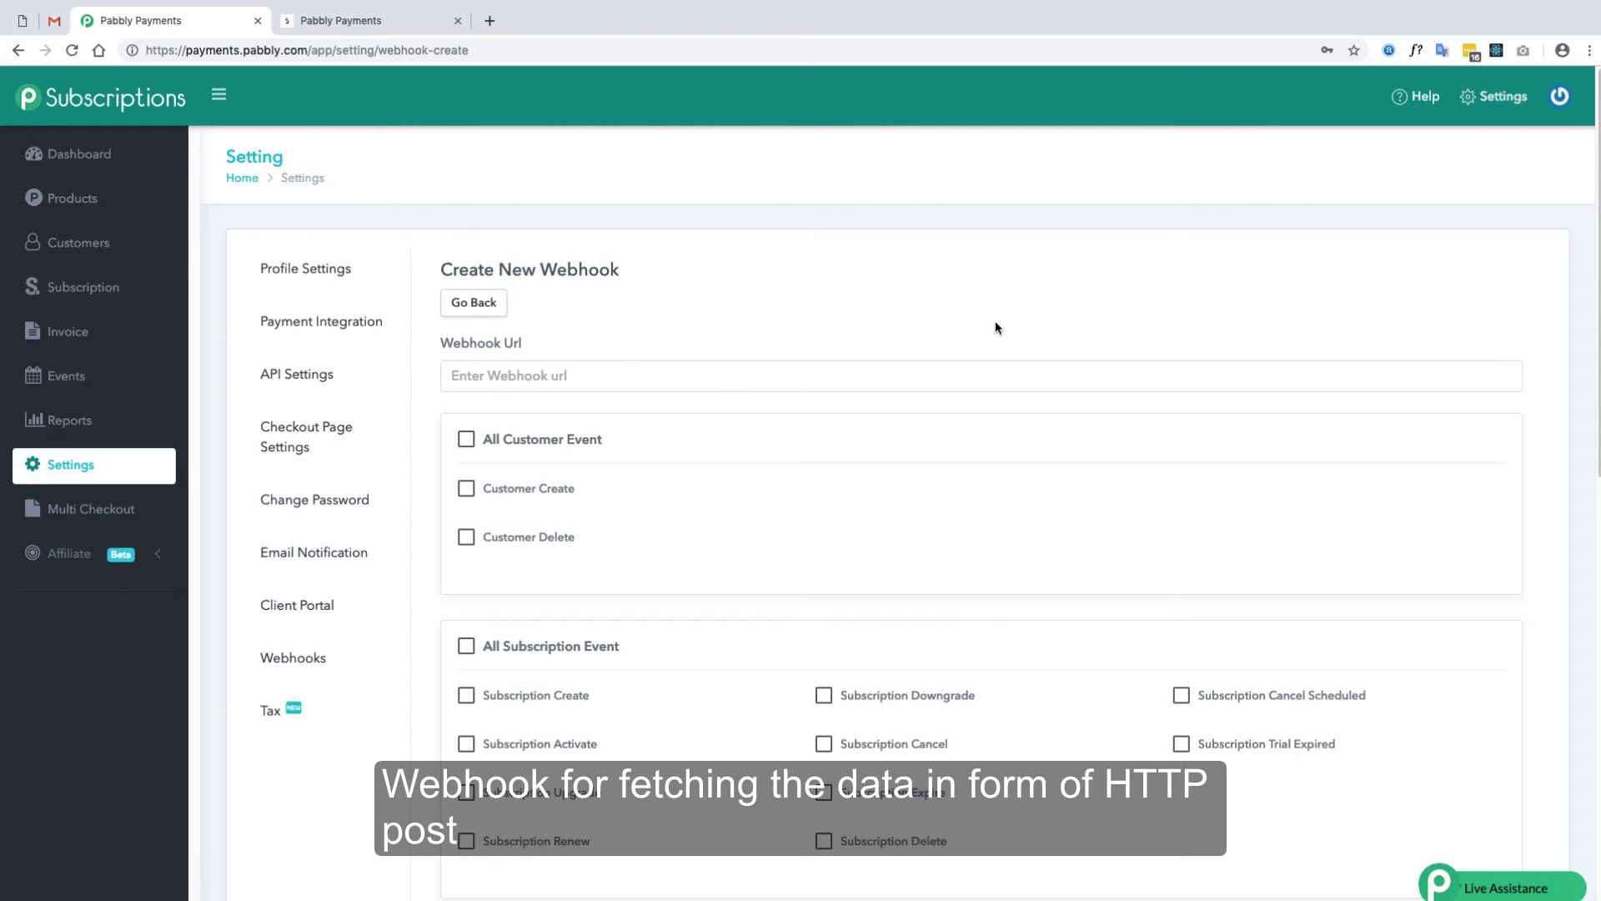
click(552, 368)
click(546, 417)
Subscribe the webhook to All Customer, All Subscription and All Payment events.
click(527, 440)
scroll(613, 453, down, 4)
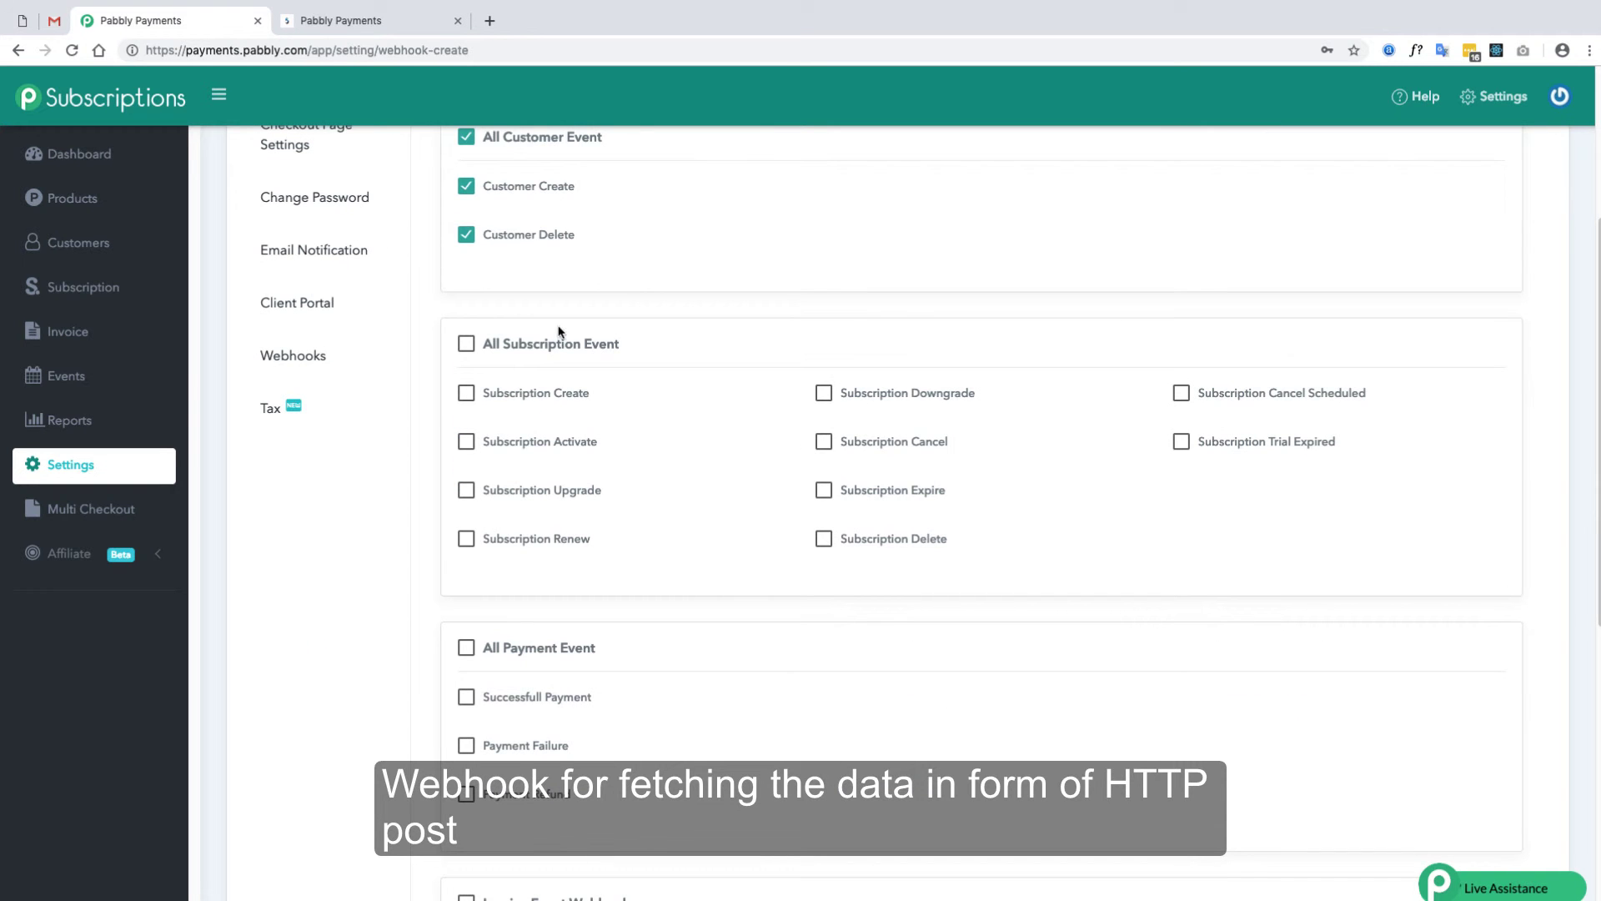
click(554, 345)
scroll(677, 403, down, 1)
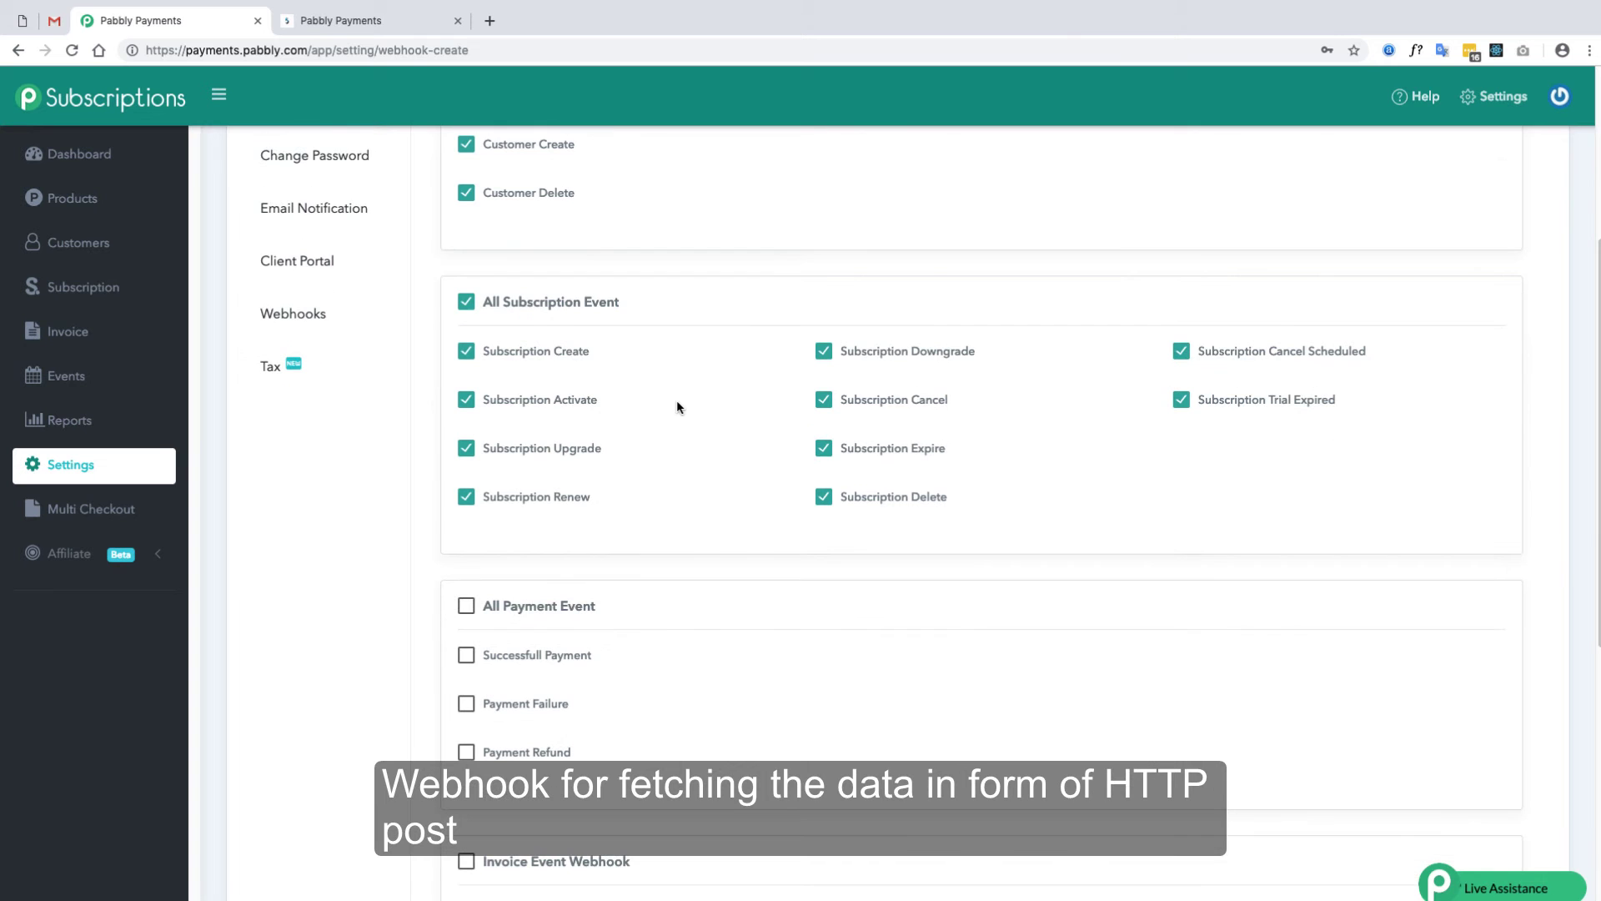
click(553, 608)
scroll(567, 607, down, 6)
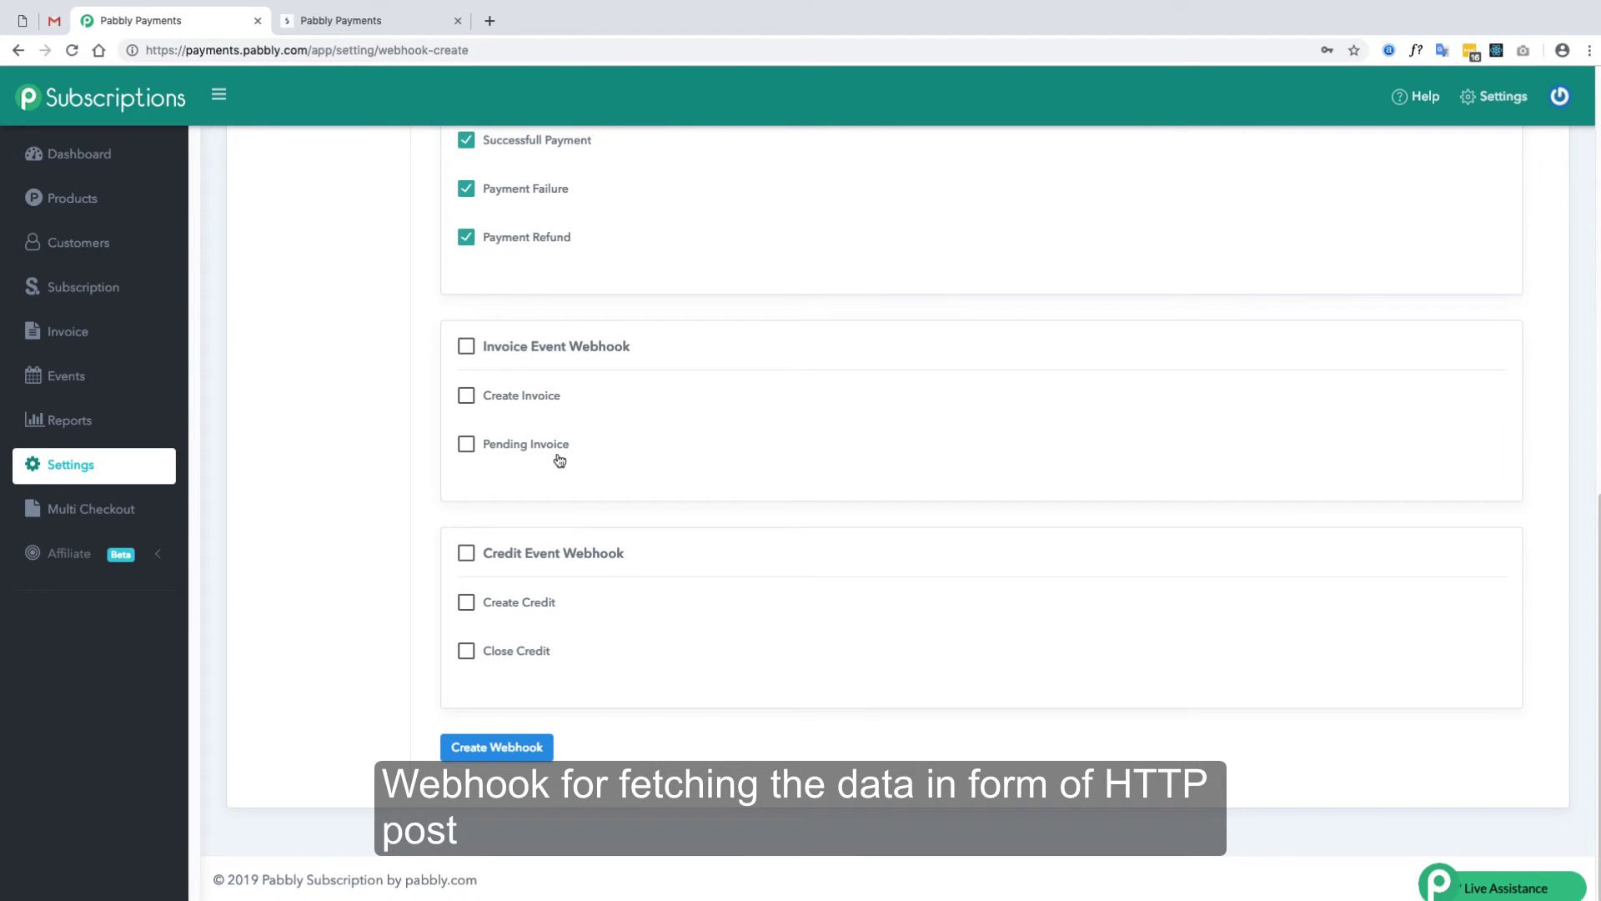
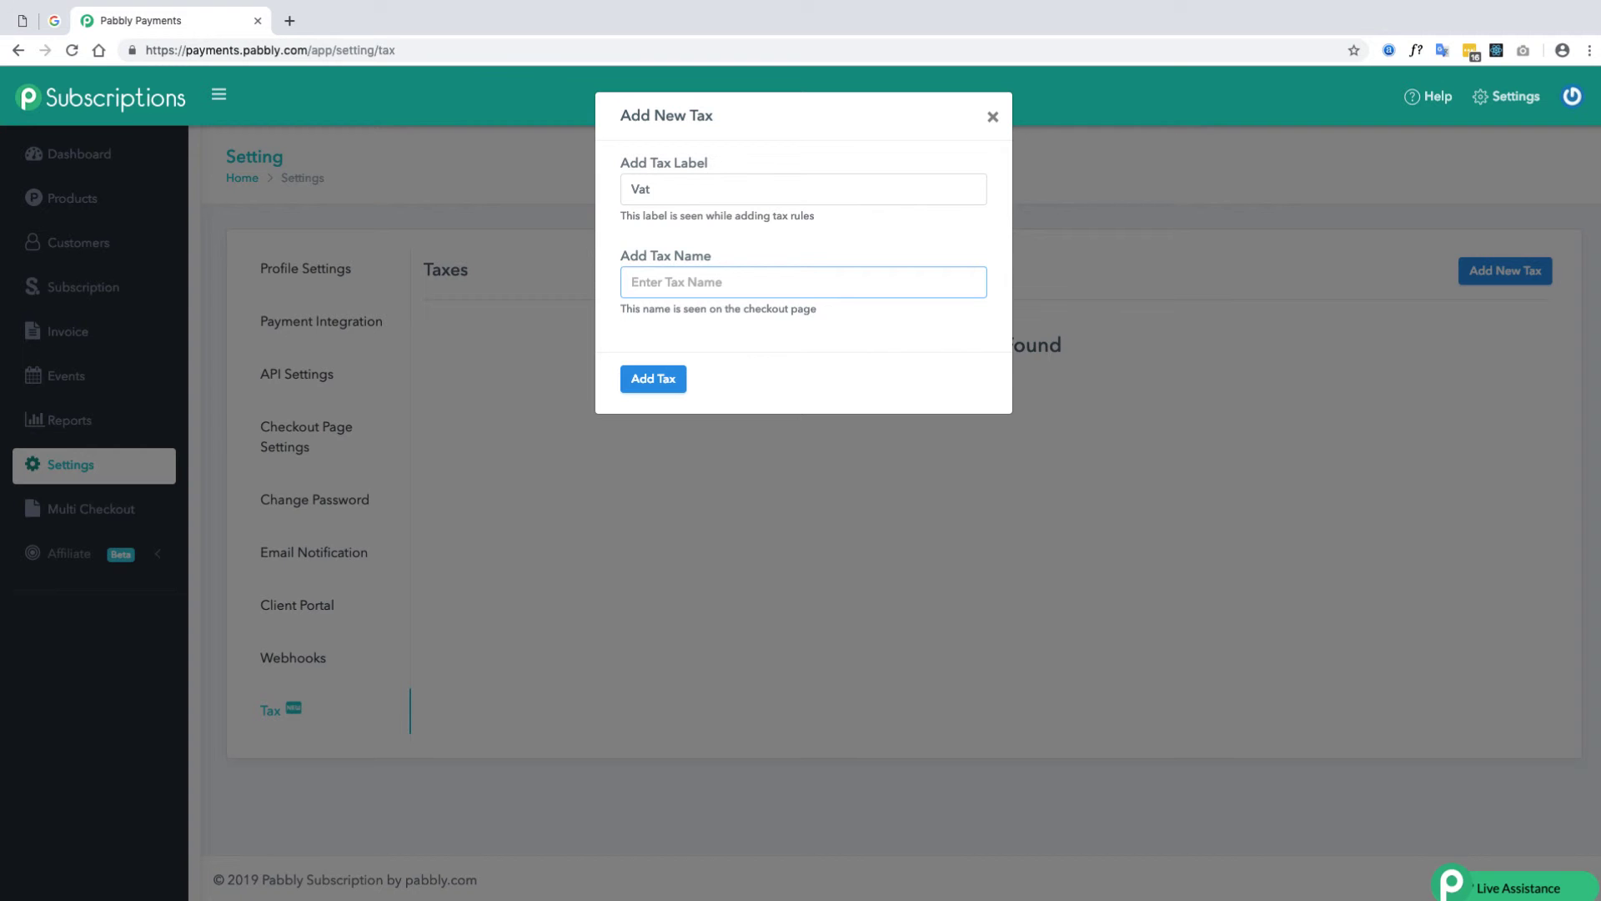
Finish naming the first tax 'Vat' and save it.
text(Vat)
click(660, 389)
click(660, 389)
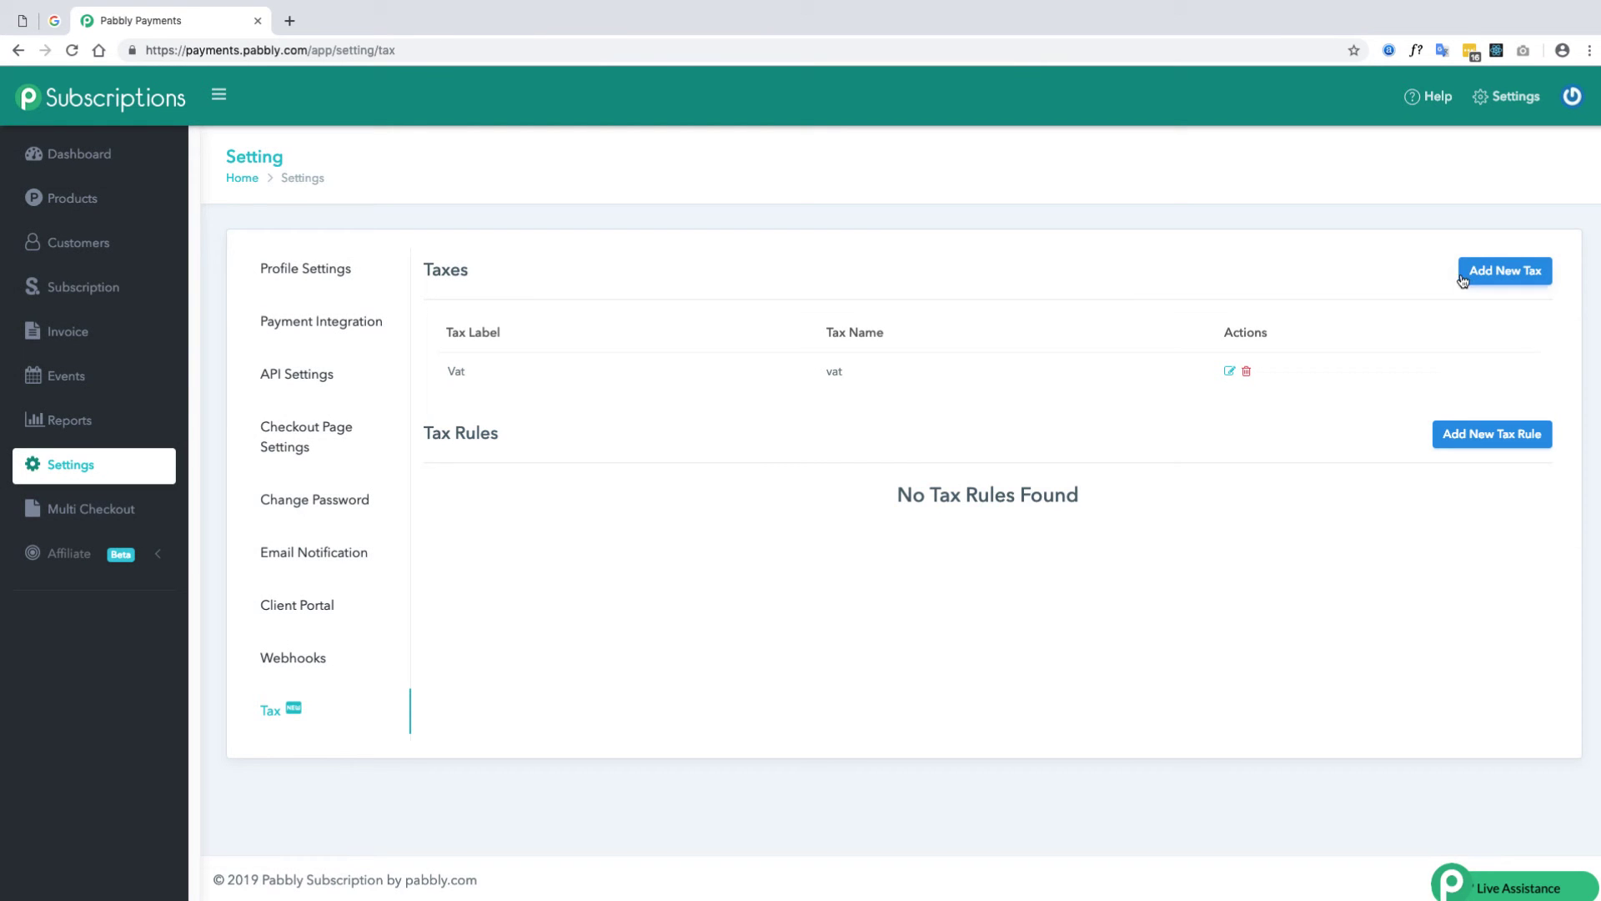
Add a second tax labelled 'Service Tax'.
click(1463, 279)
click(792, 197)
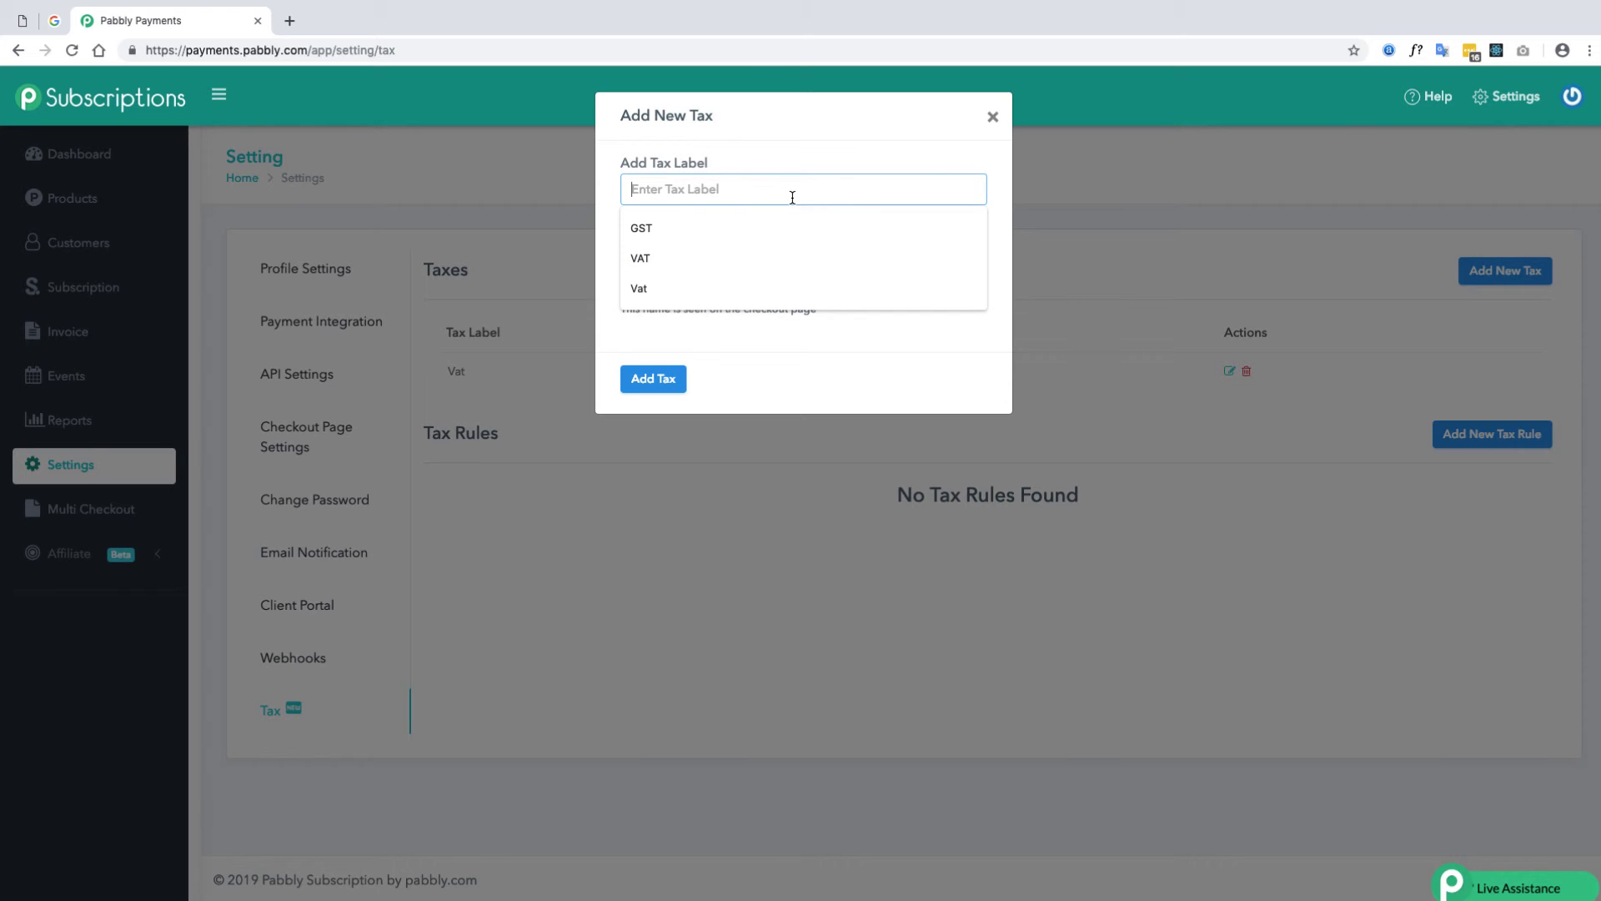
text(Servic)
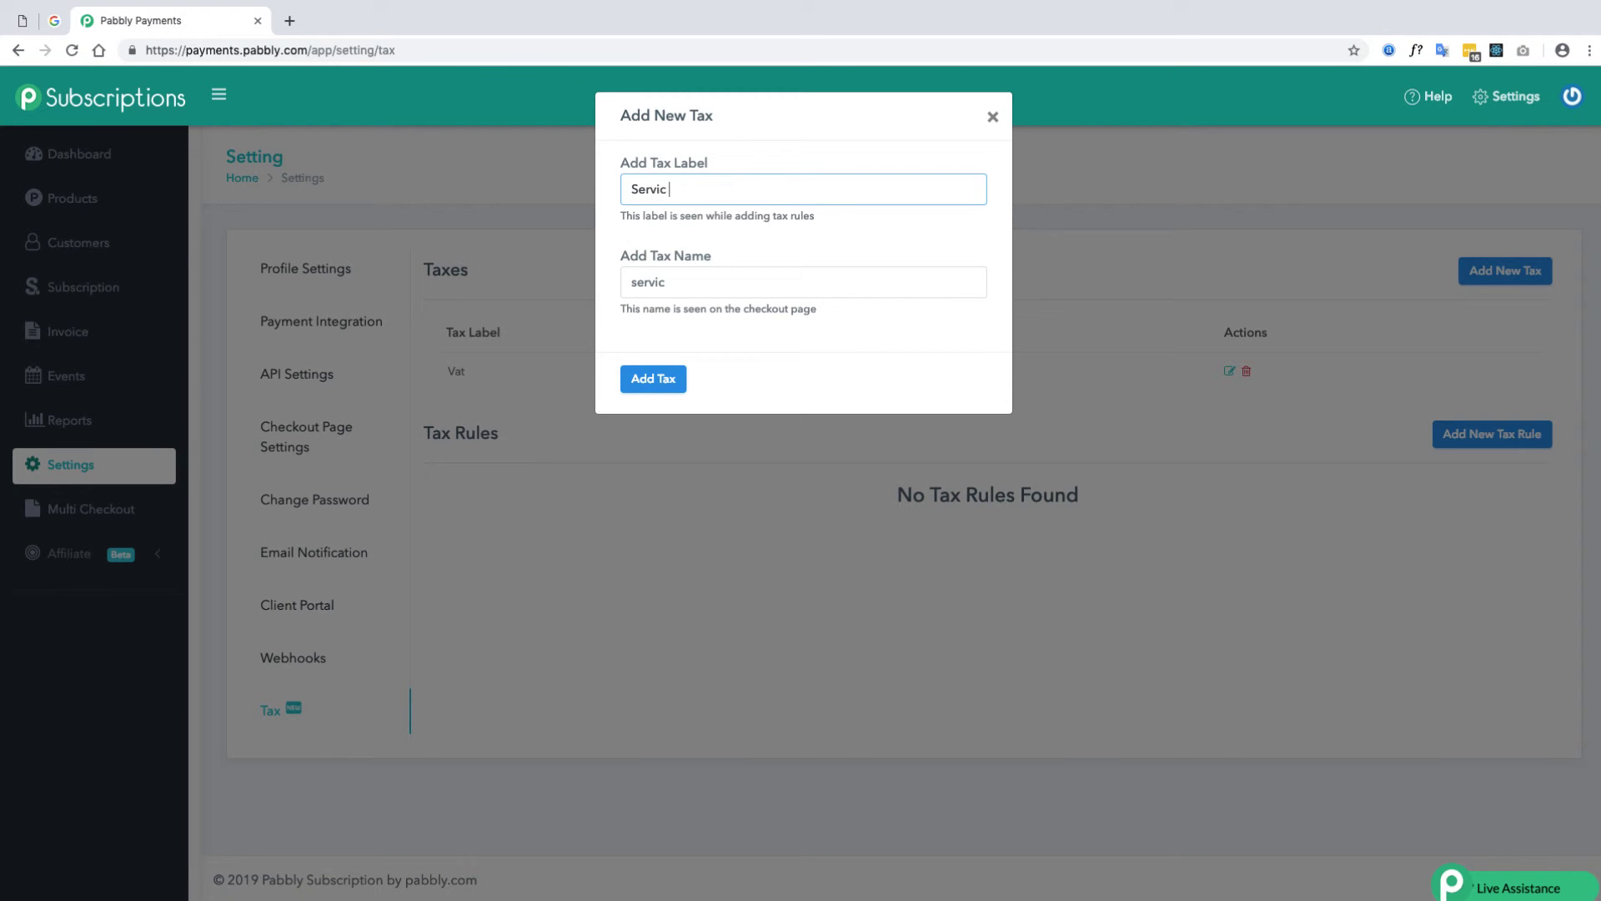
text(e Tax)
click(642, 385)
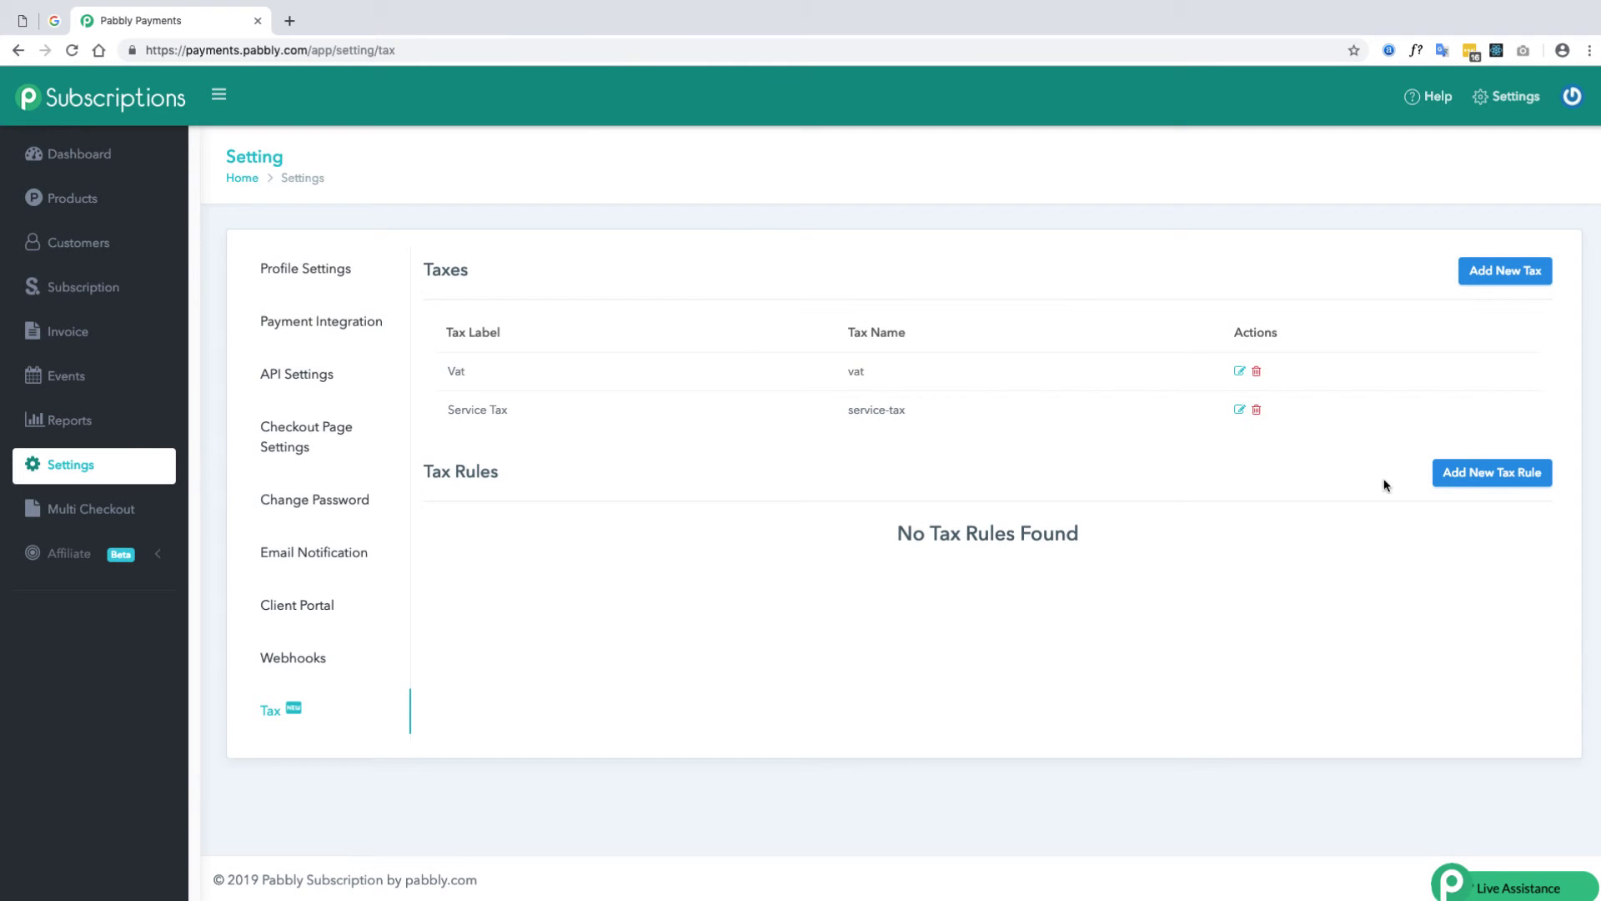
Start a new tax rule for United States with a New York state row.
click(1512, 483)
click(497, 492)
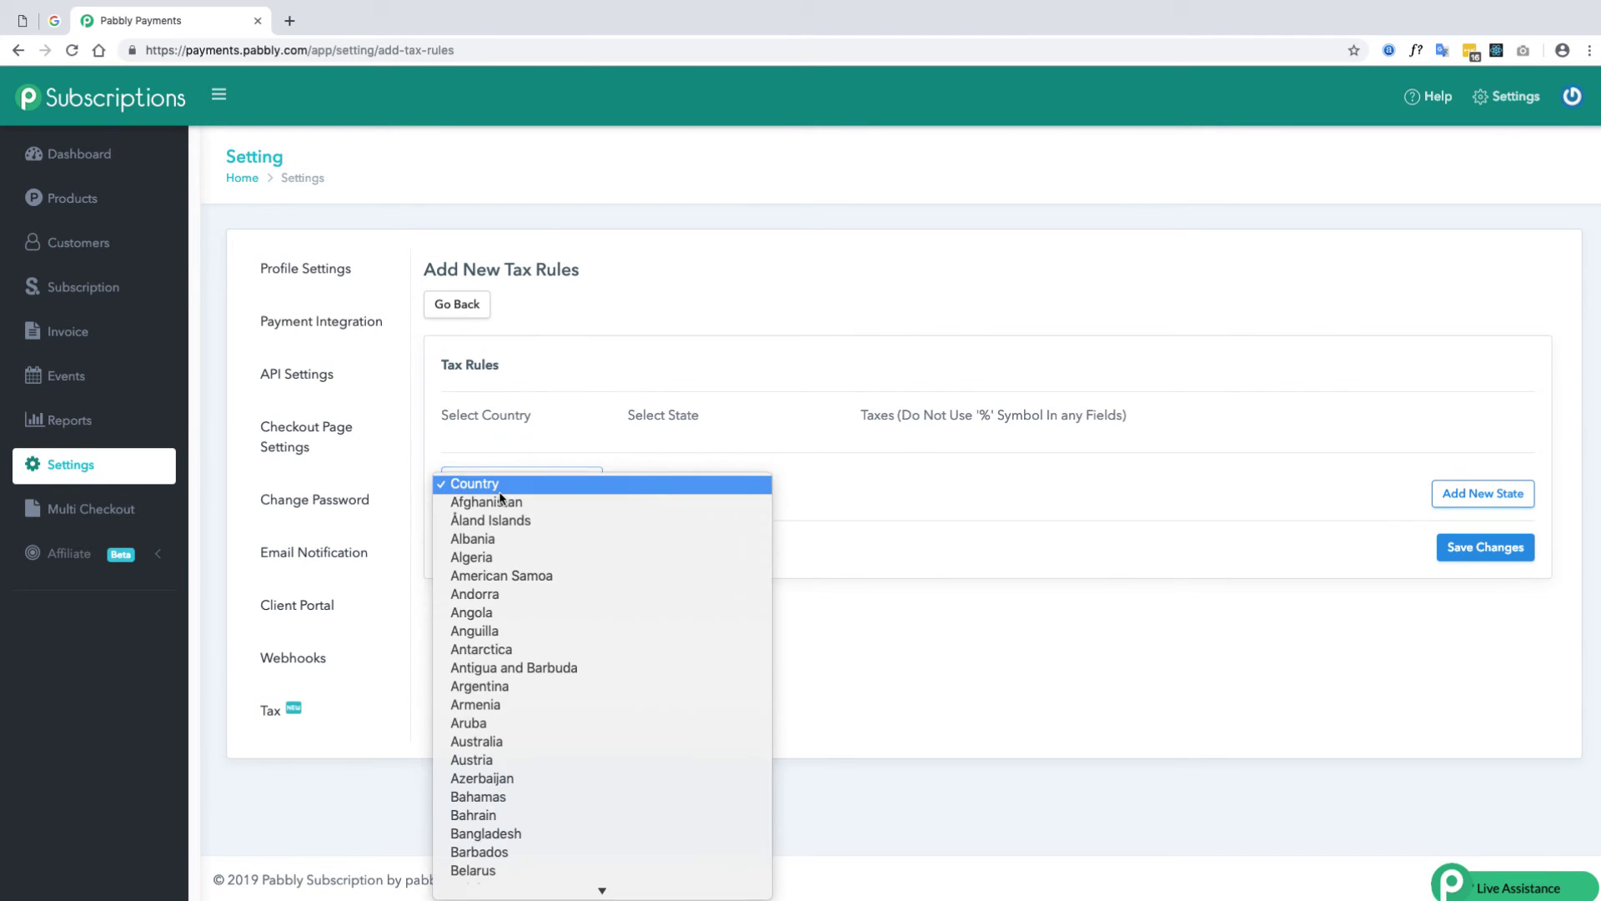
text(un)
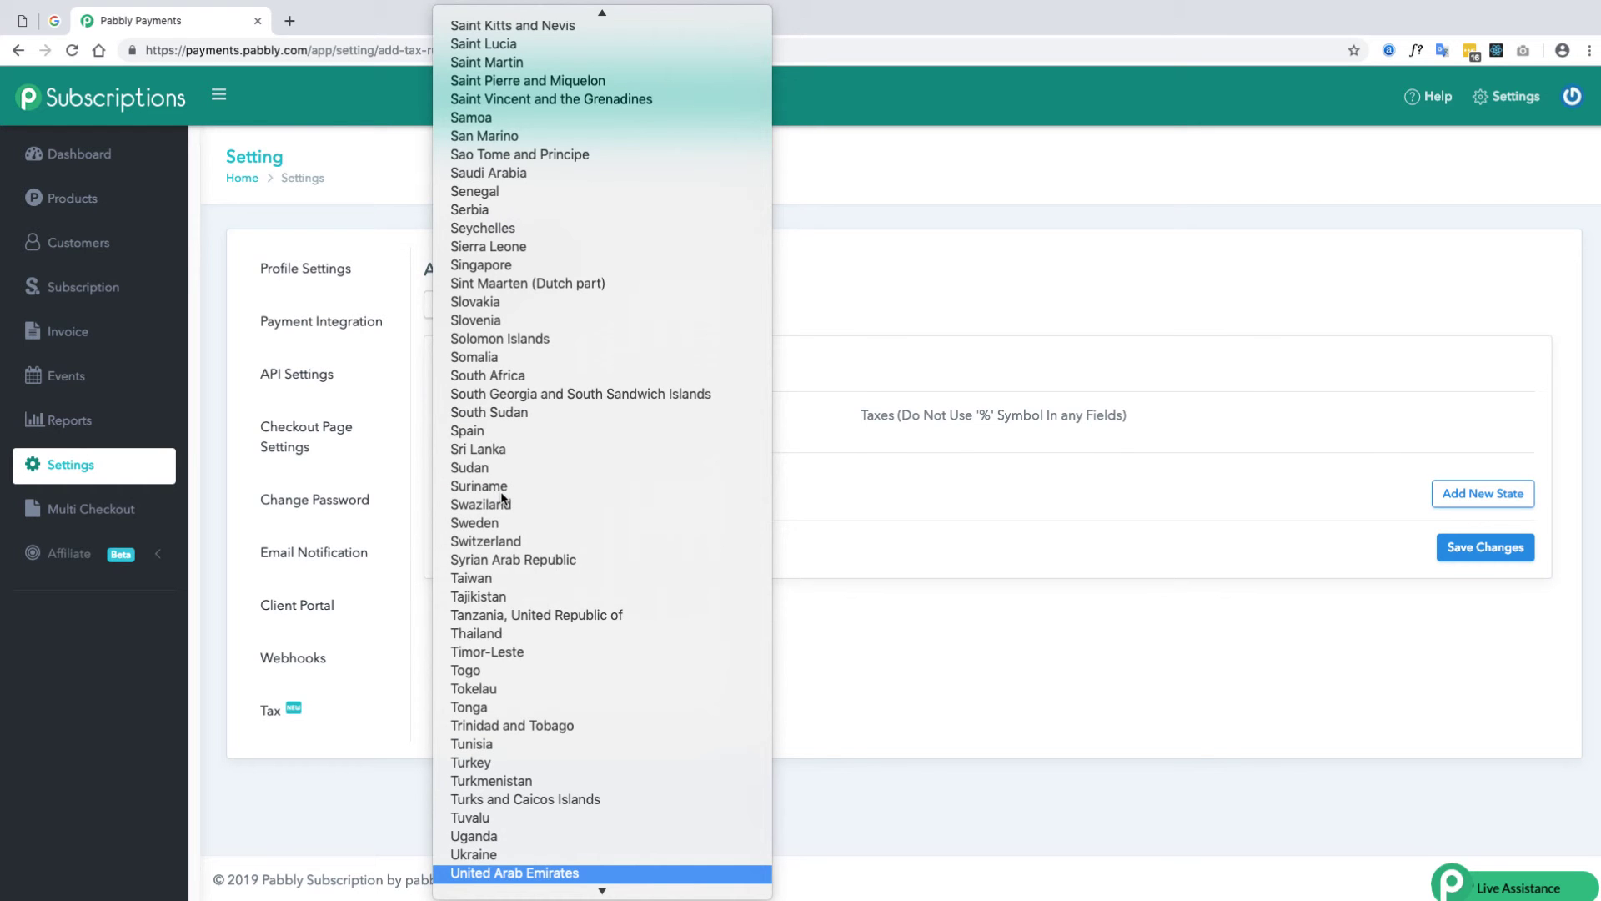
key(Down)
key(Down)
key(Return)
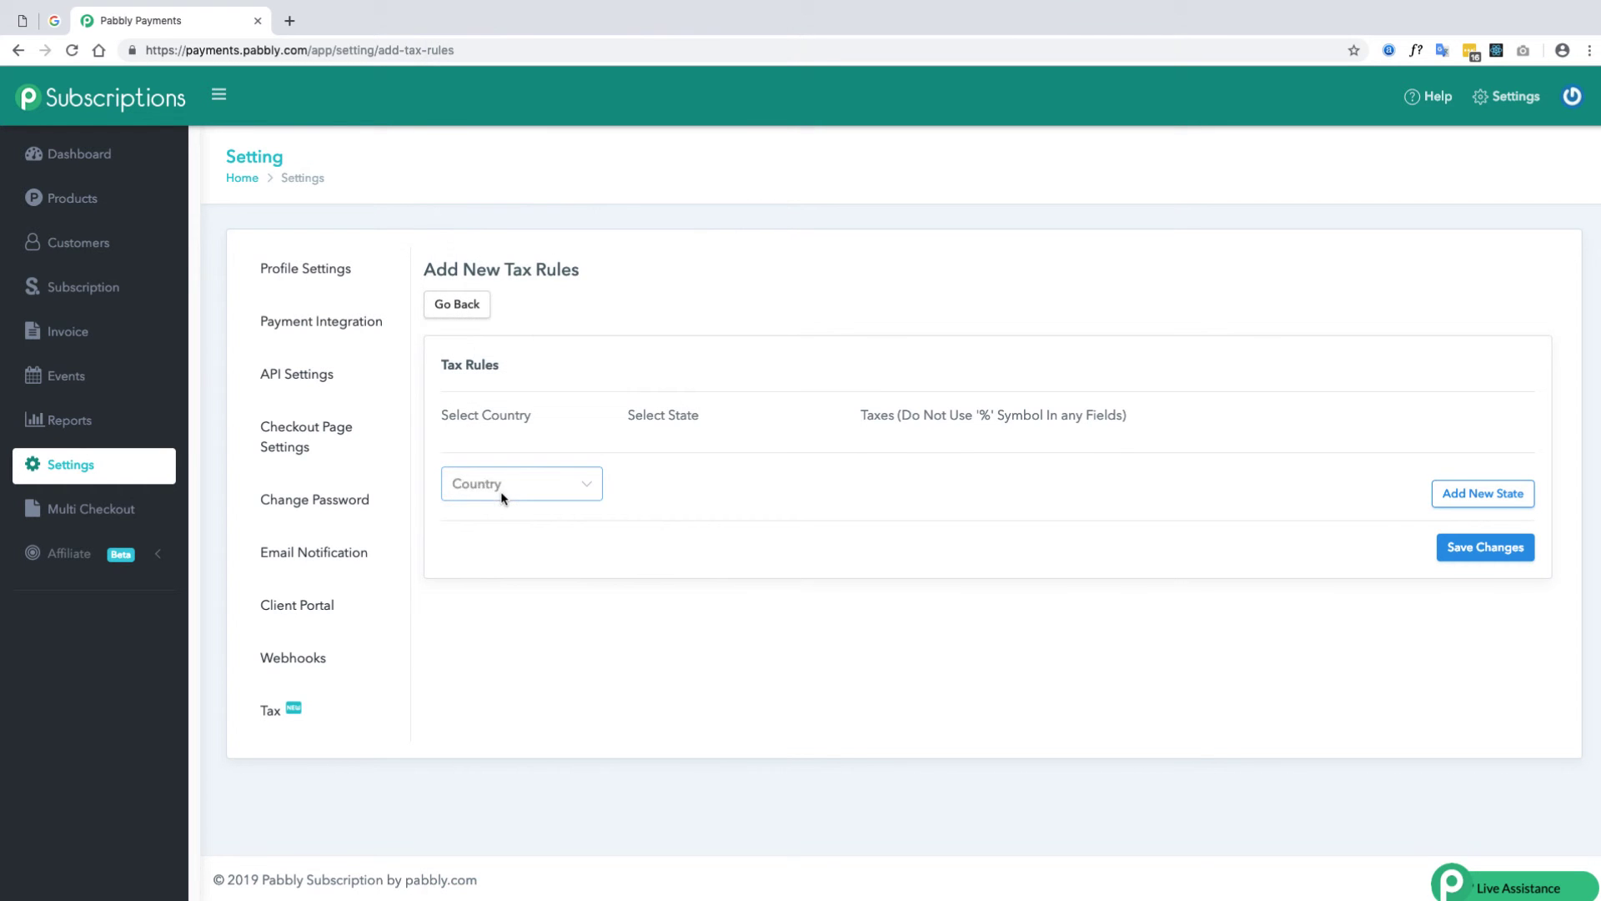
click(1491, 500)
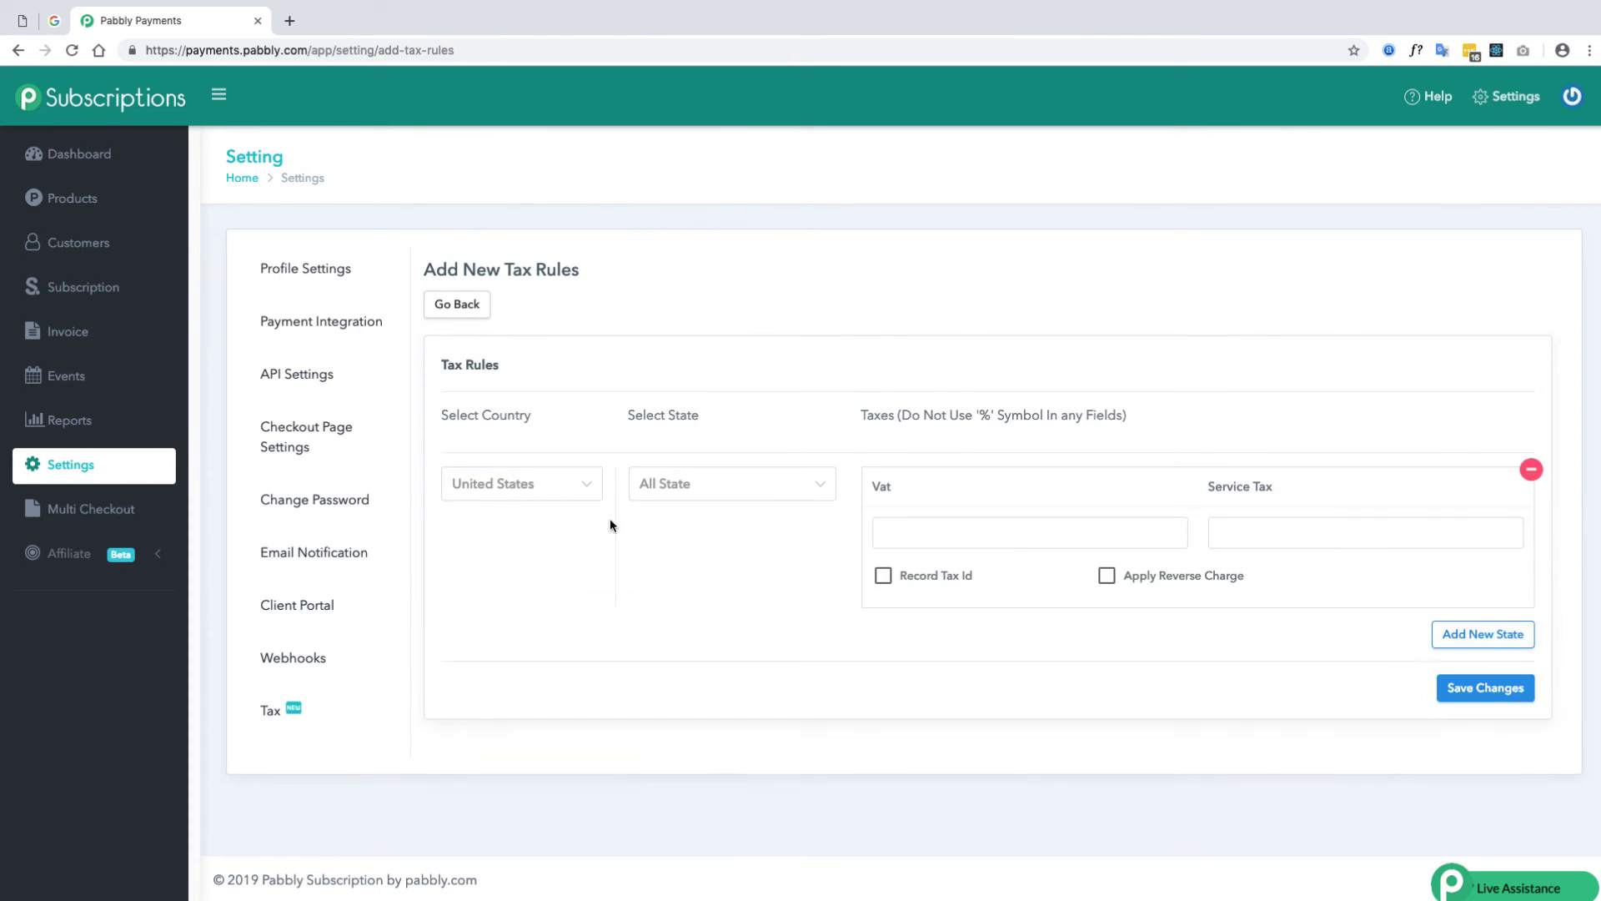
click(704, 492)
key(n)
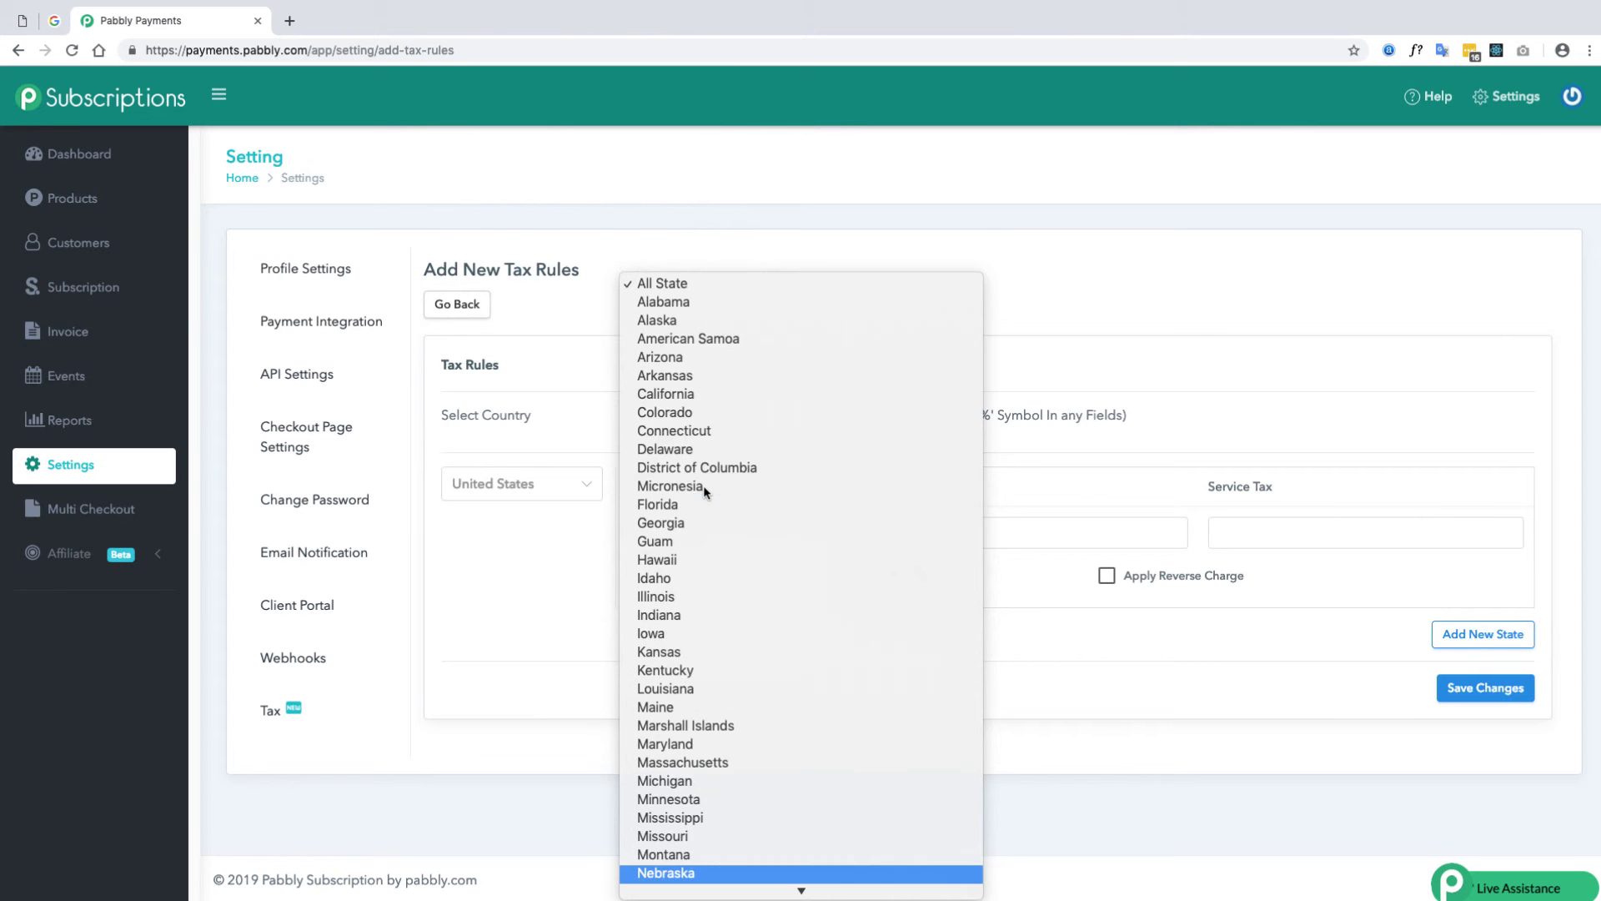
key(Down)
key(Down)
key(Down)
key(Down)
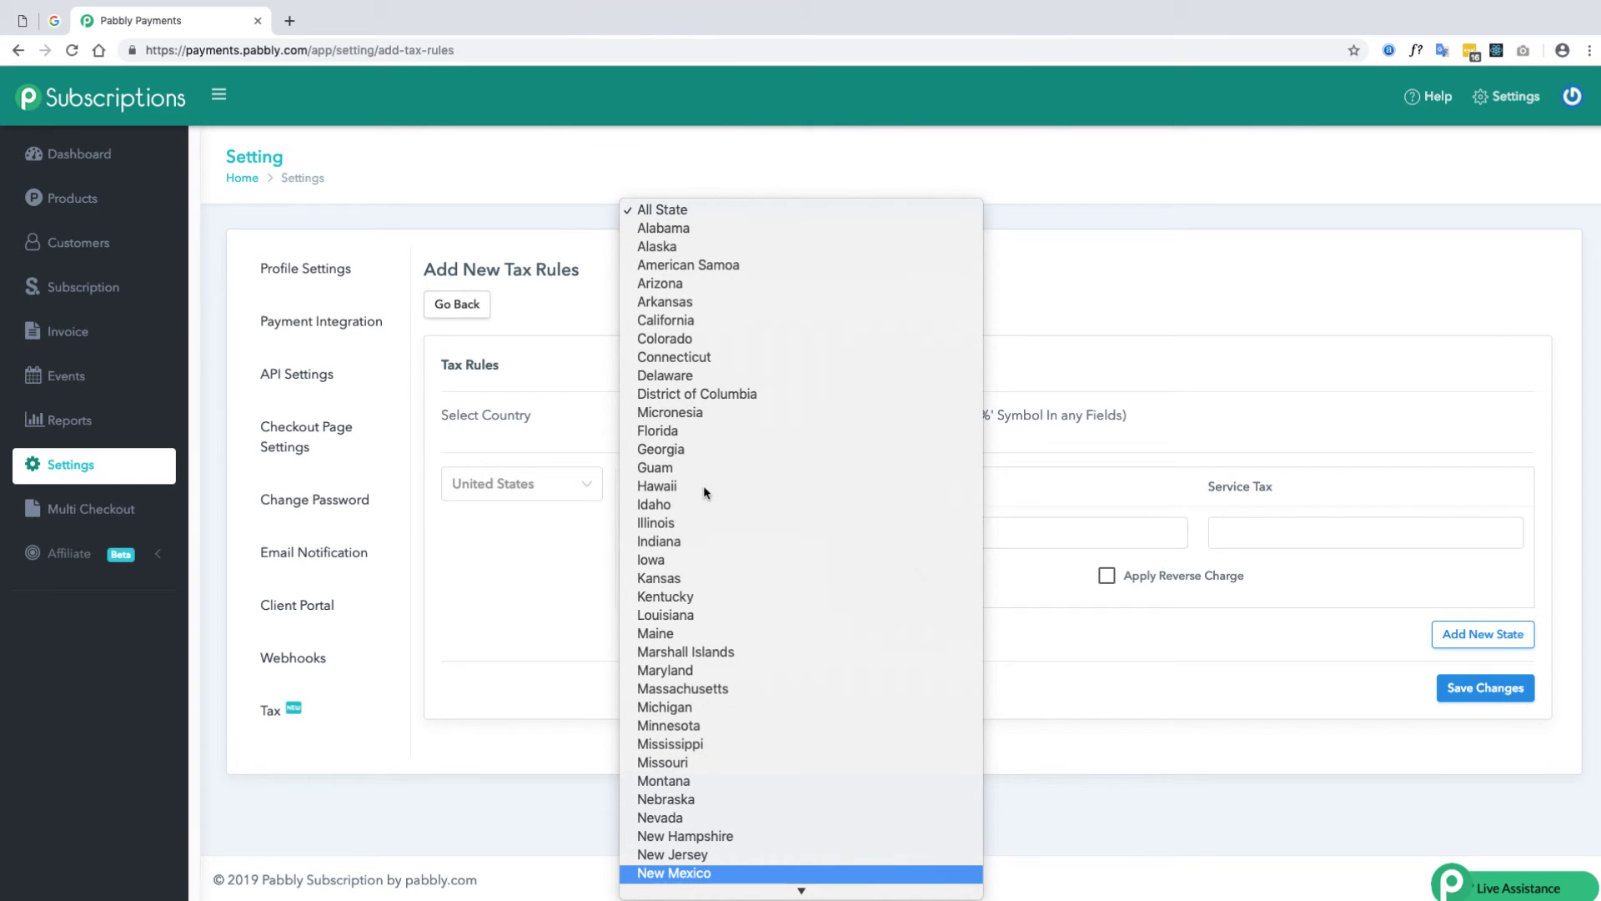
key(Down)
key(Return)
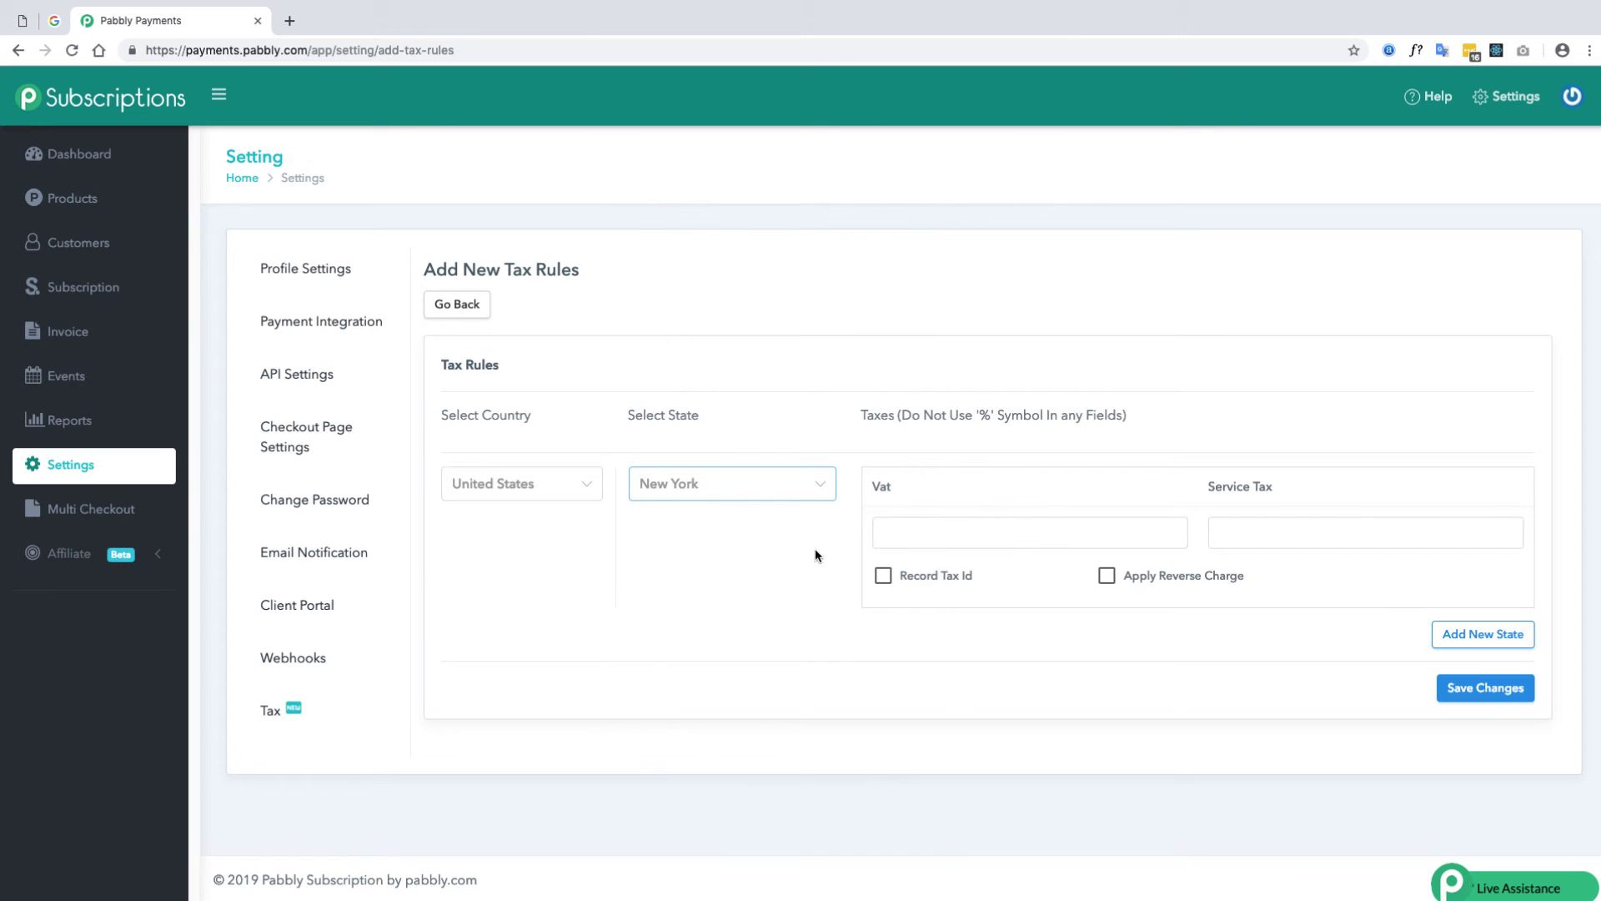
Set Vat to 10 and Service Tax to 10, require a tax ID, and save the rule.
click(948, 536)
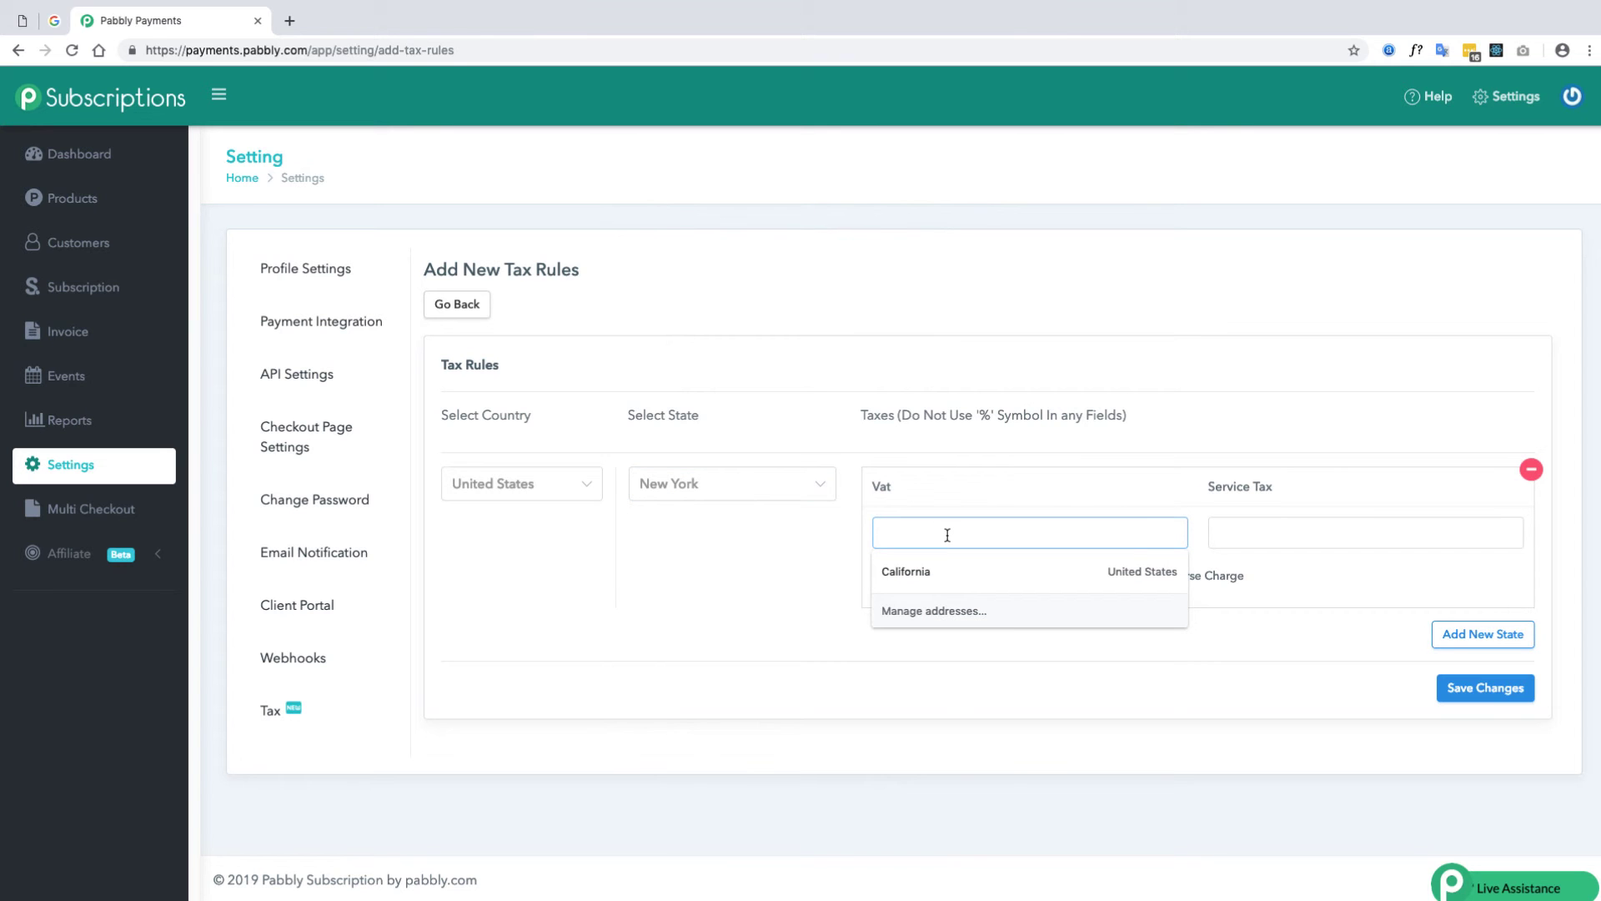
text(10)
click(1277, 535)
text(10)
click(792, 602)
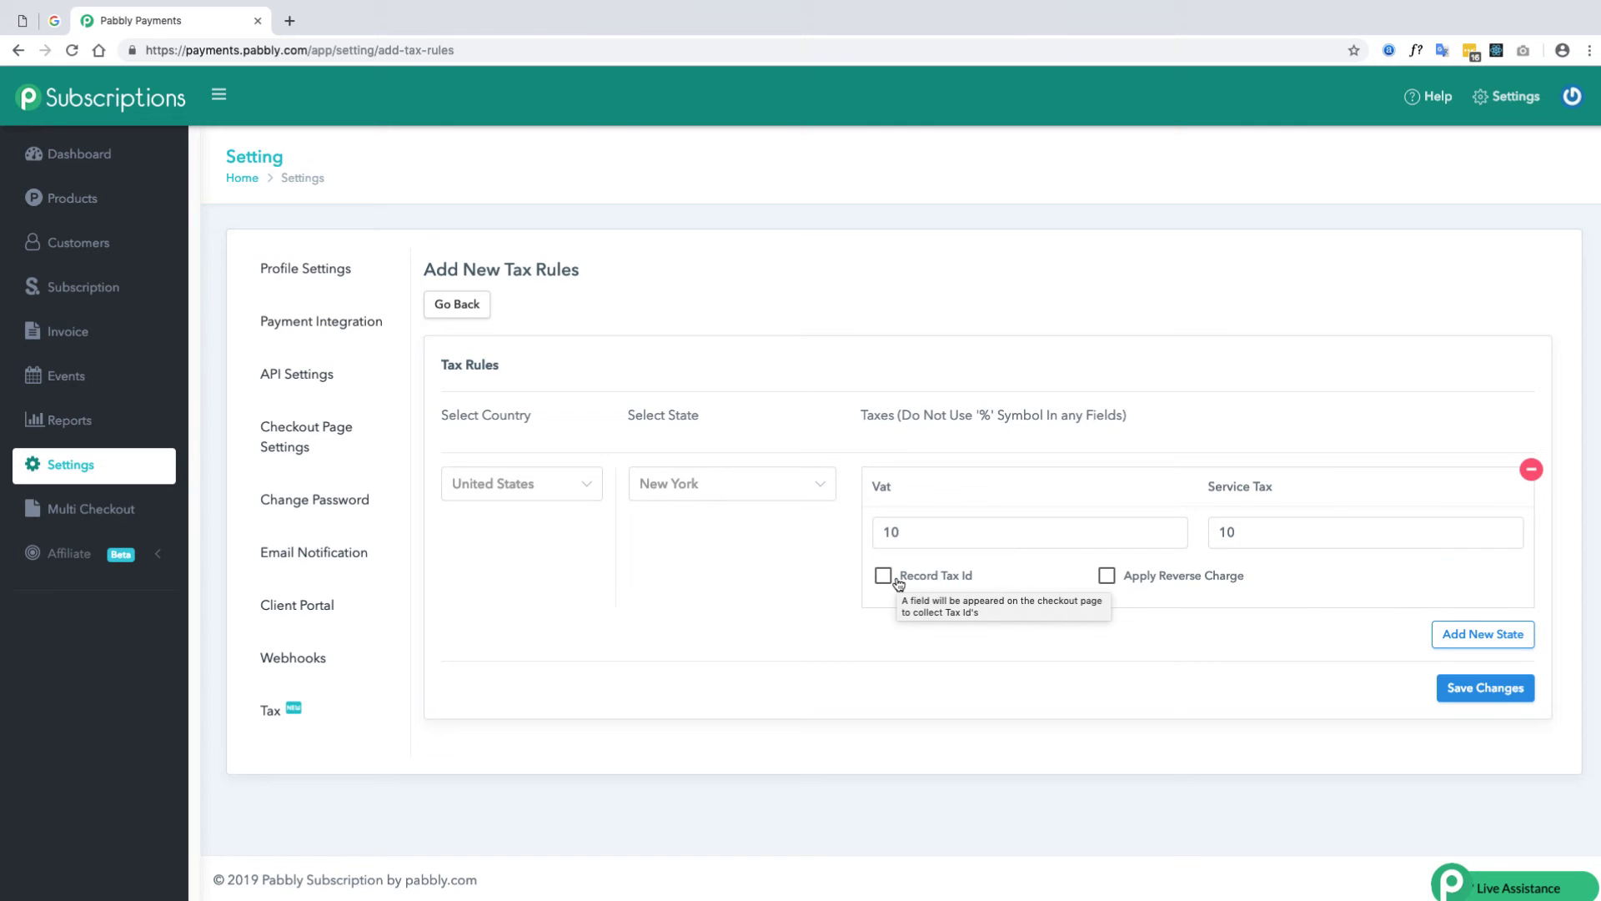
click(896, 578)
click(1106, 576)
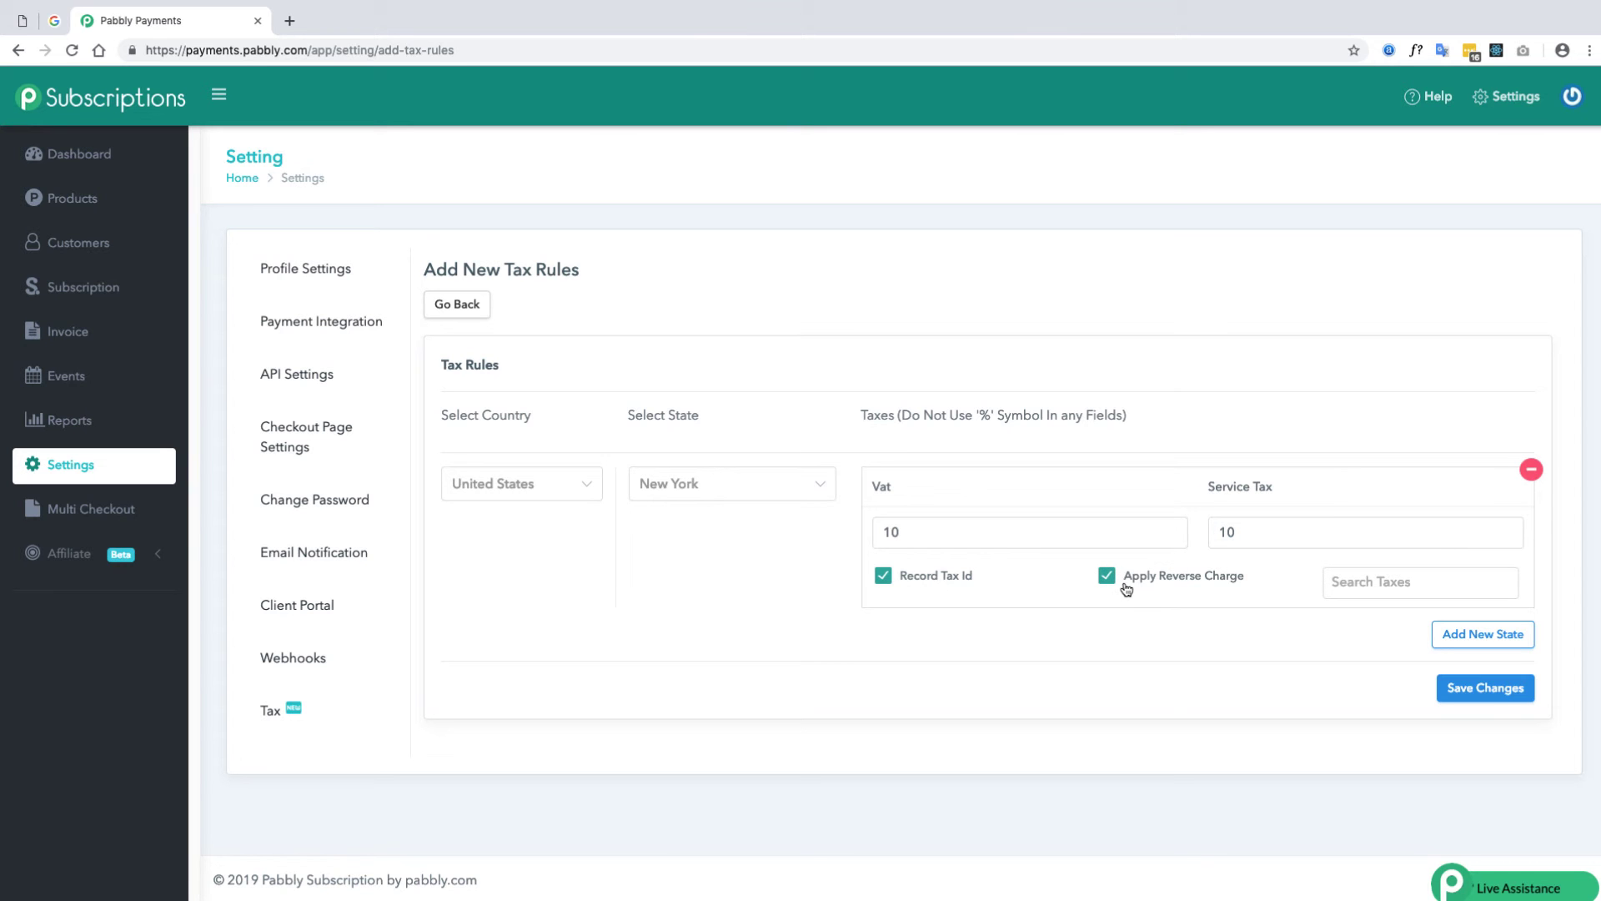
click(1109, 577)
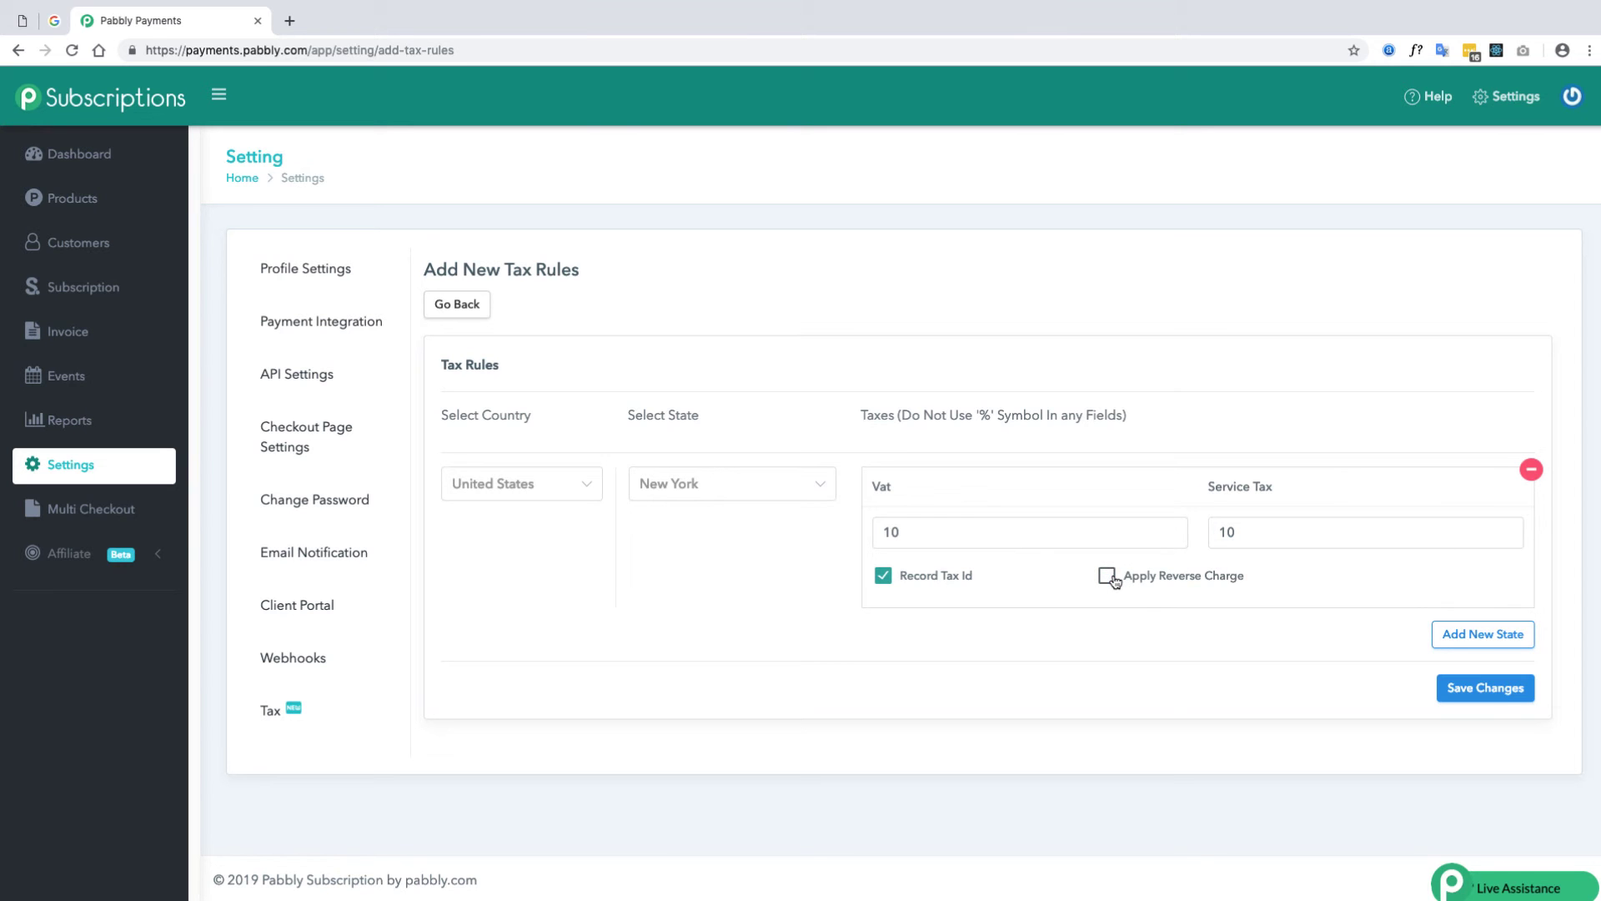
click(1459, 700)
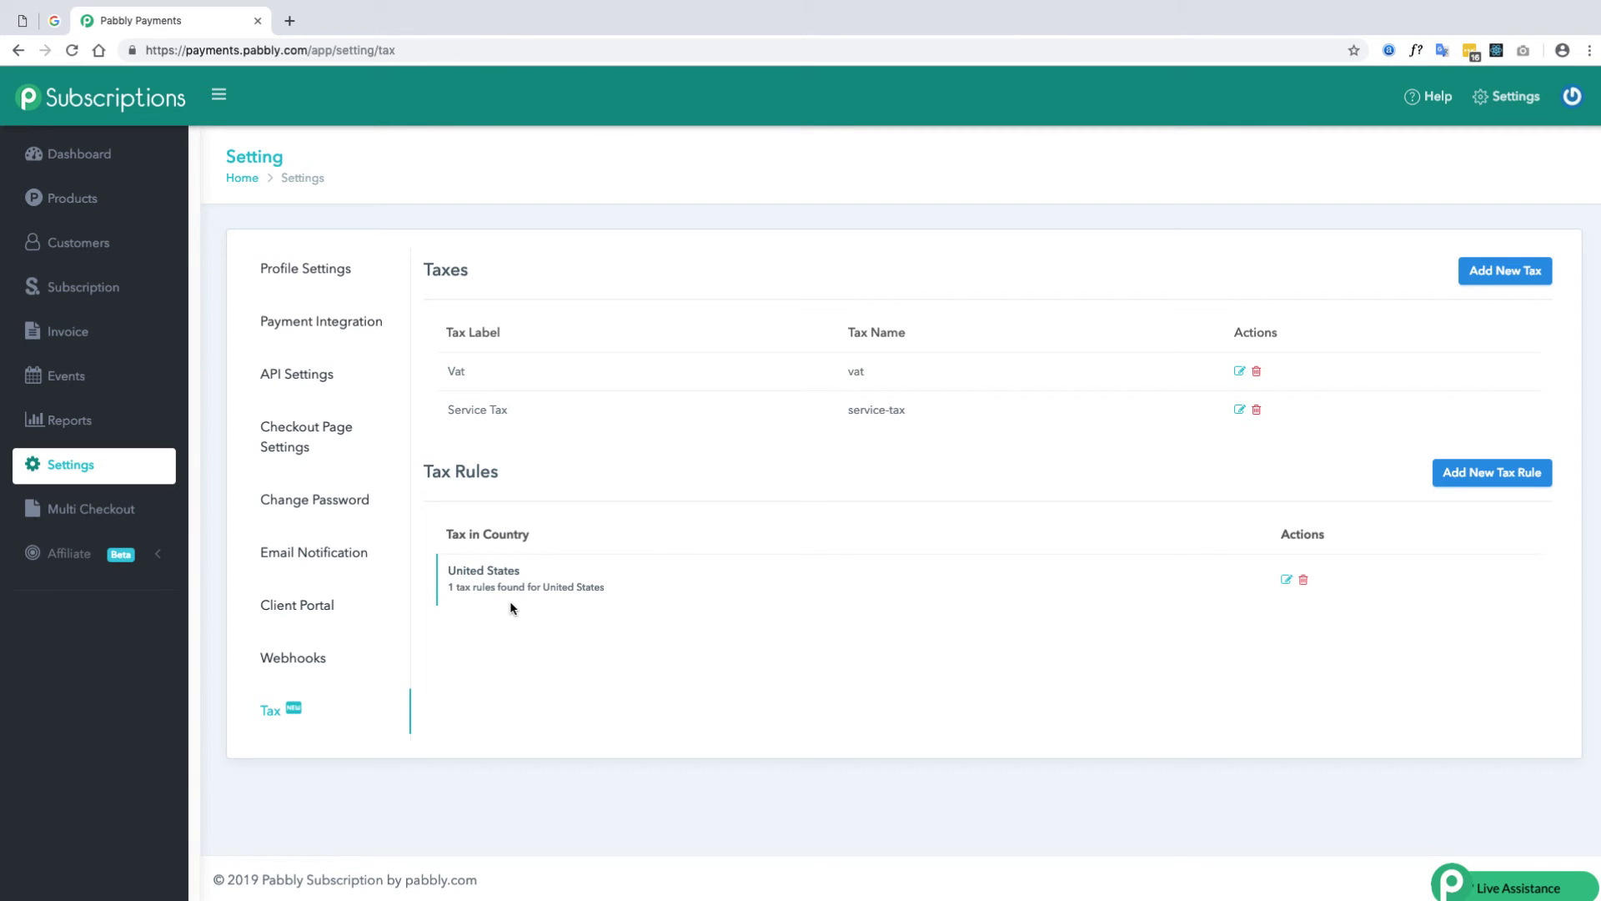
click(1284, 579)
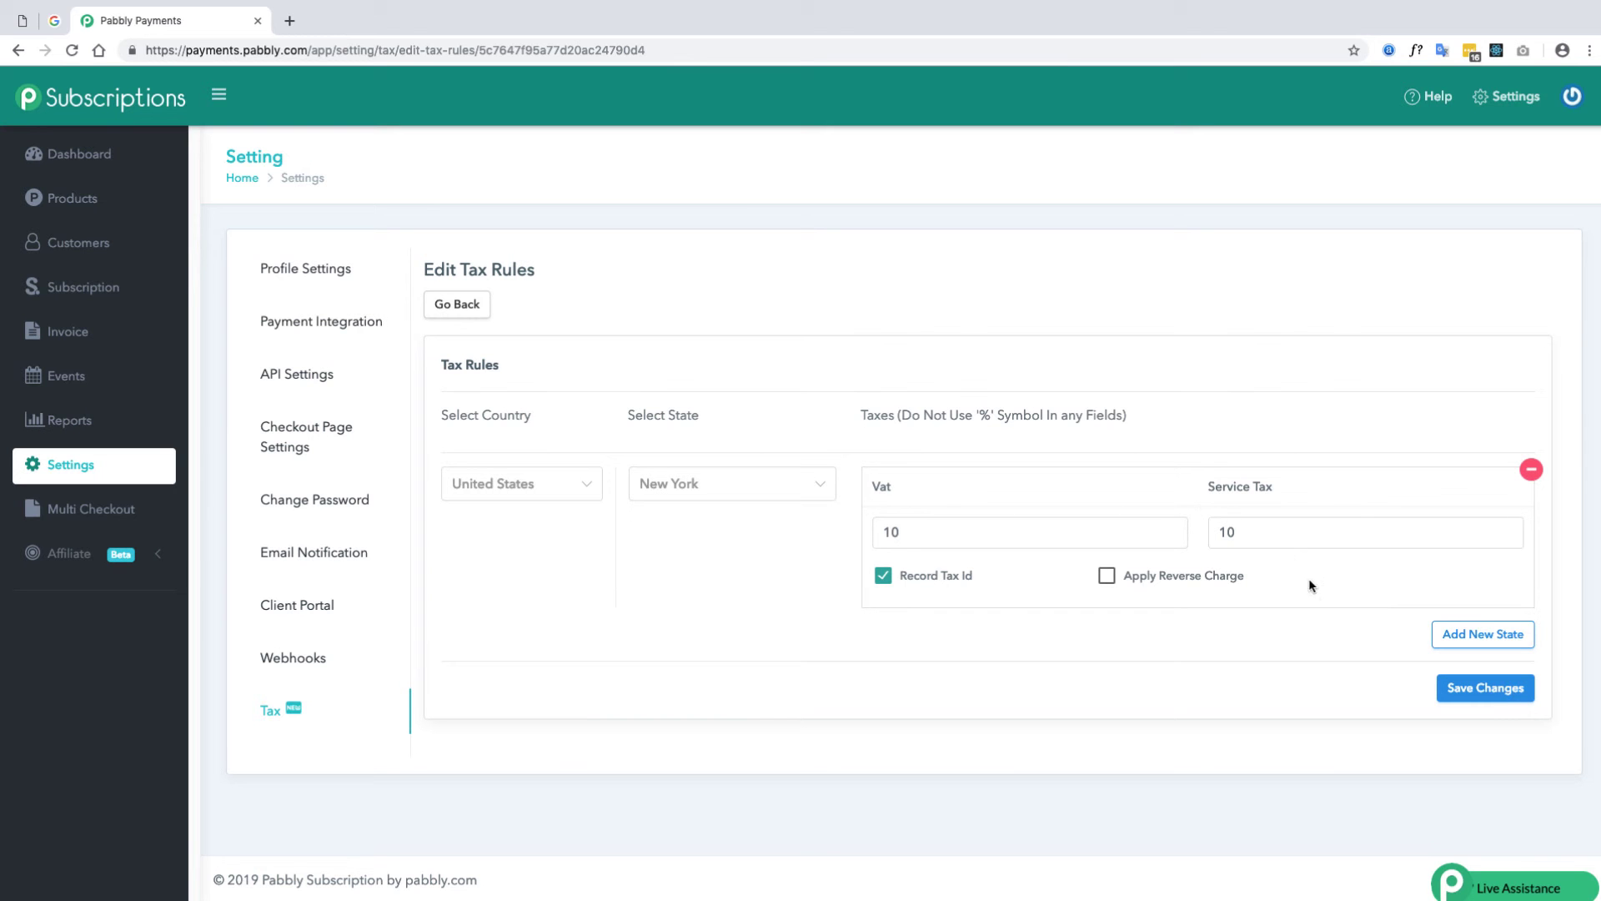
click(270, 710)
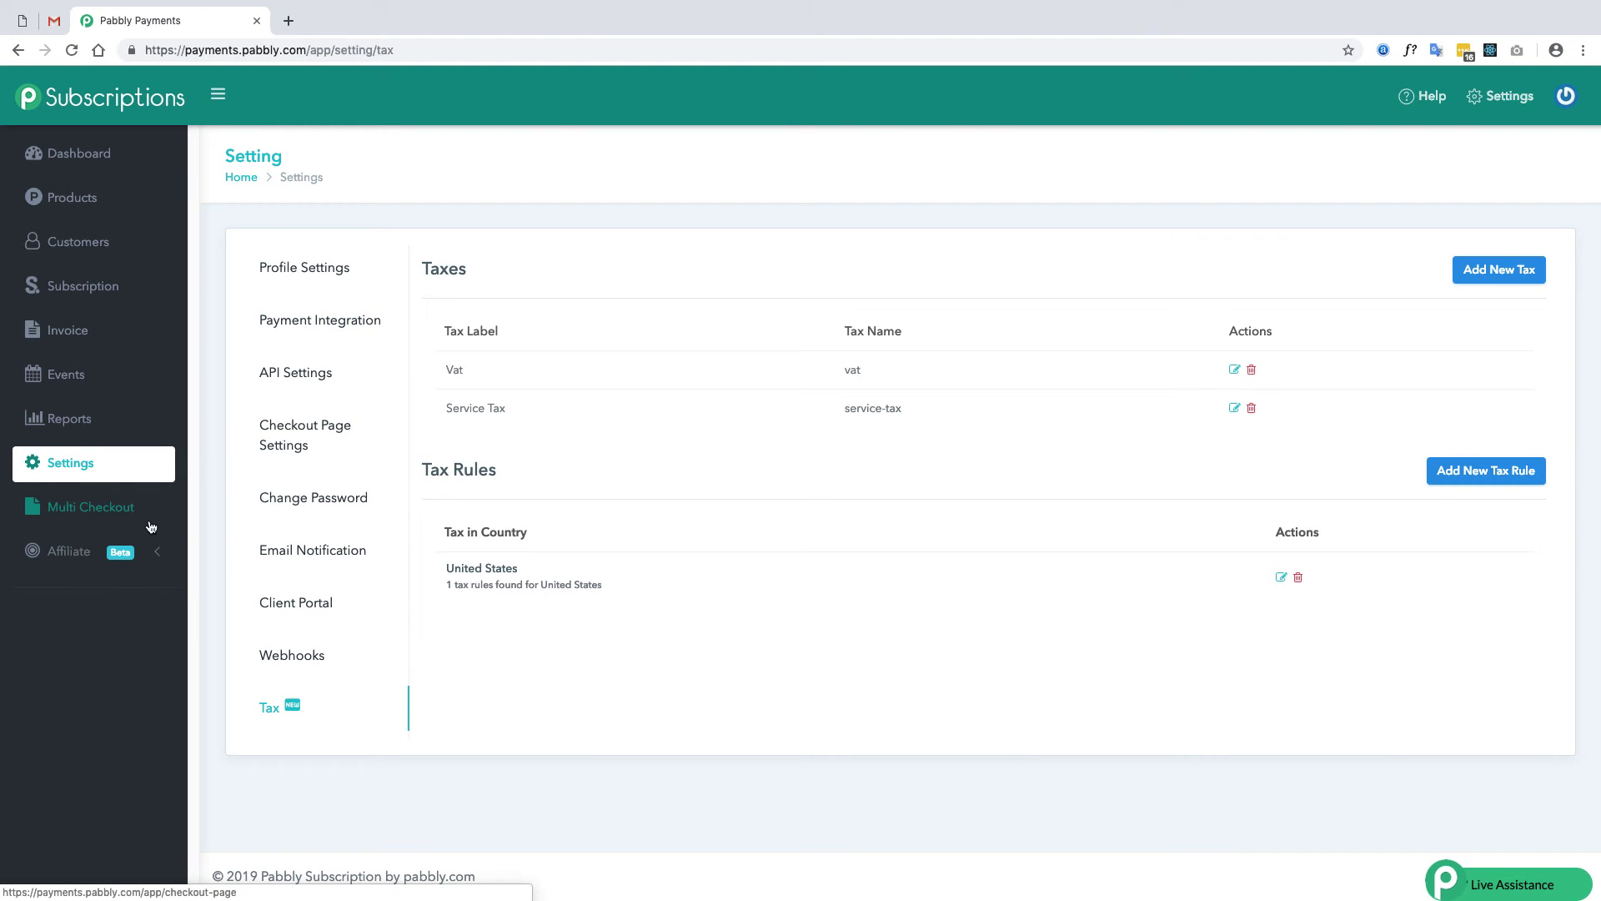
Create a multi-plan checkout page titled 'All the plans of guitar tutorials'.
click(98, 522)
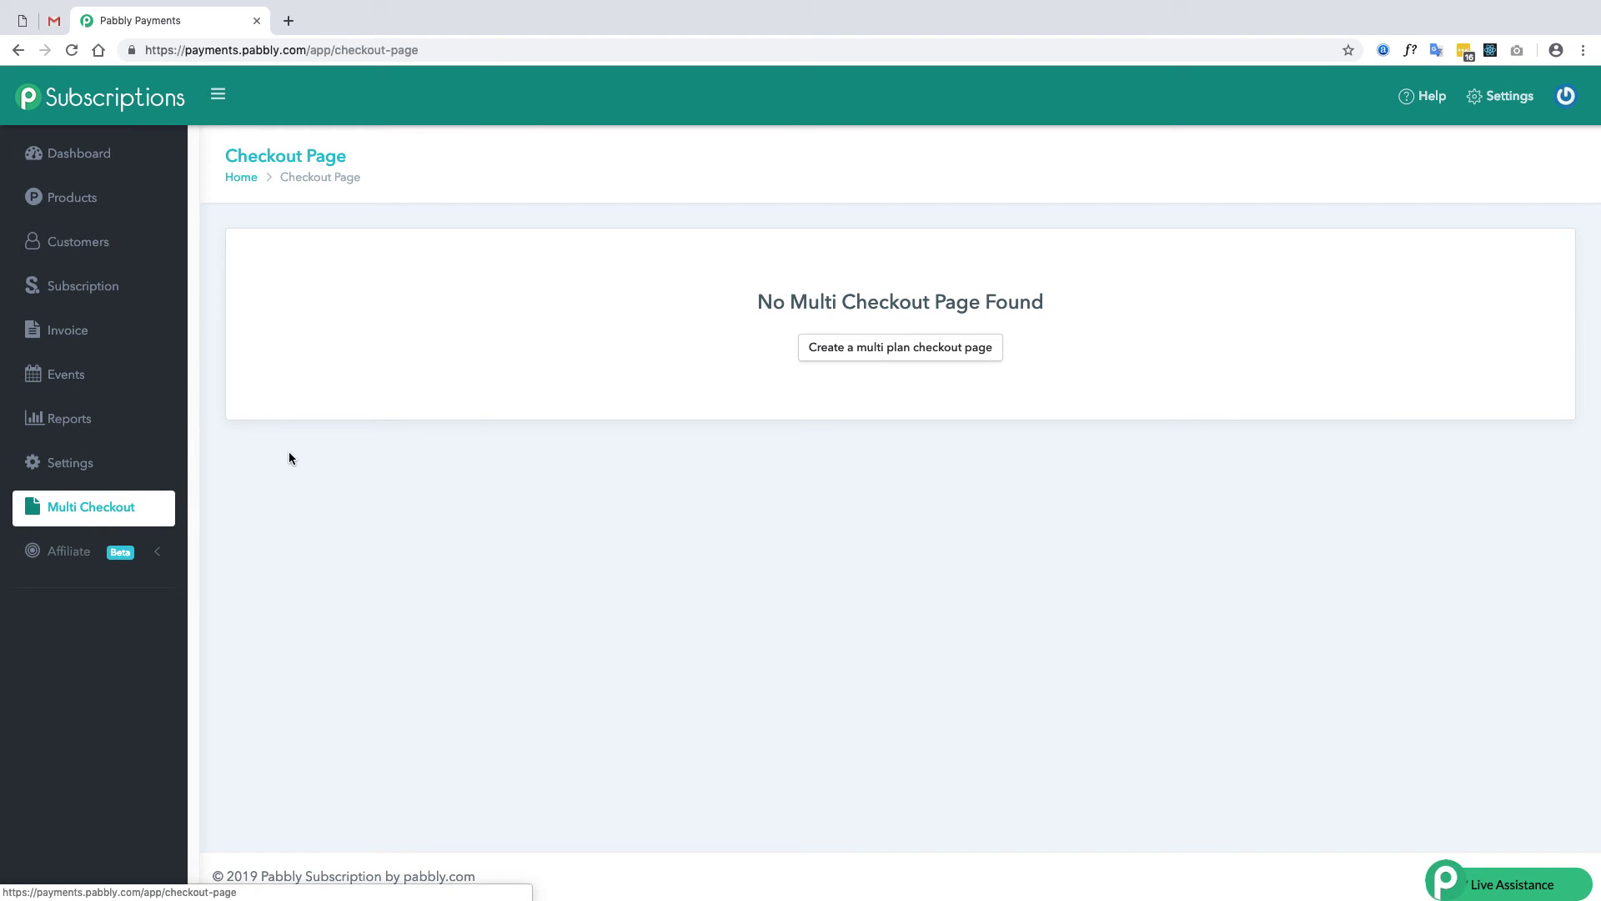
click(879, 359)
click(317, 334)
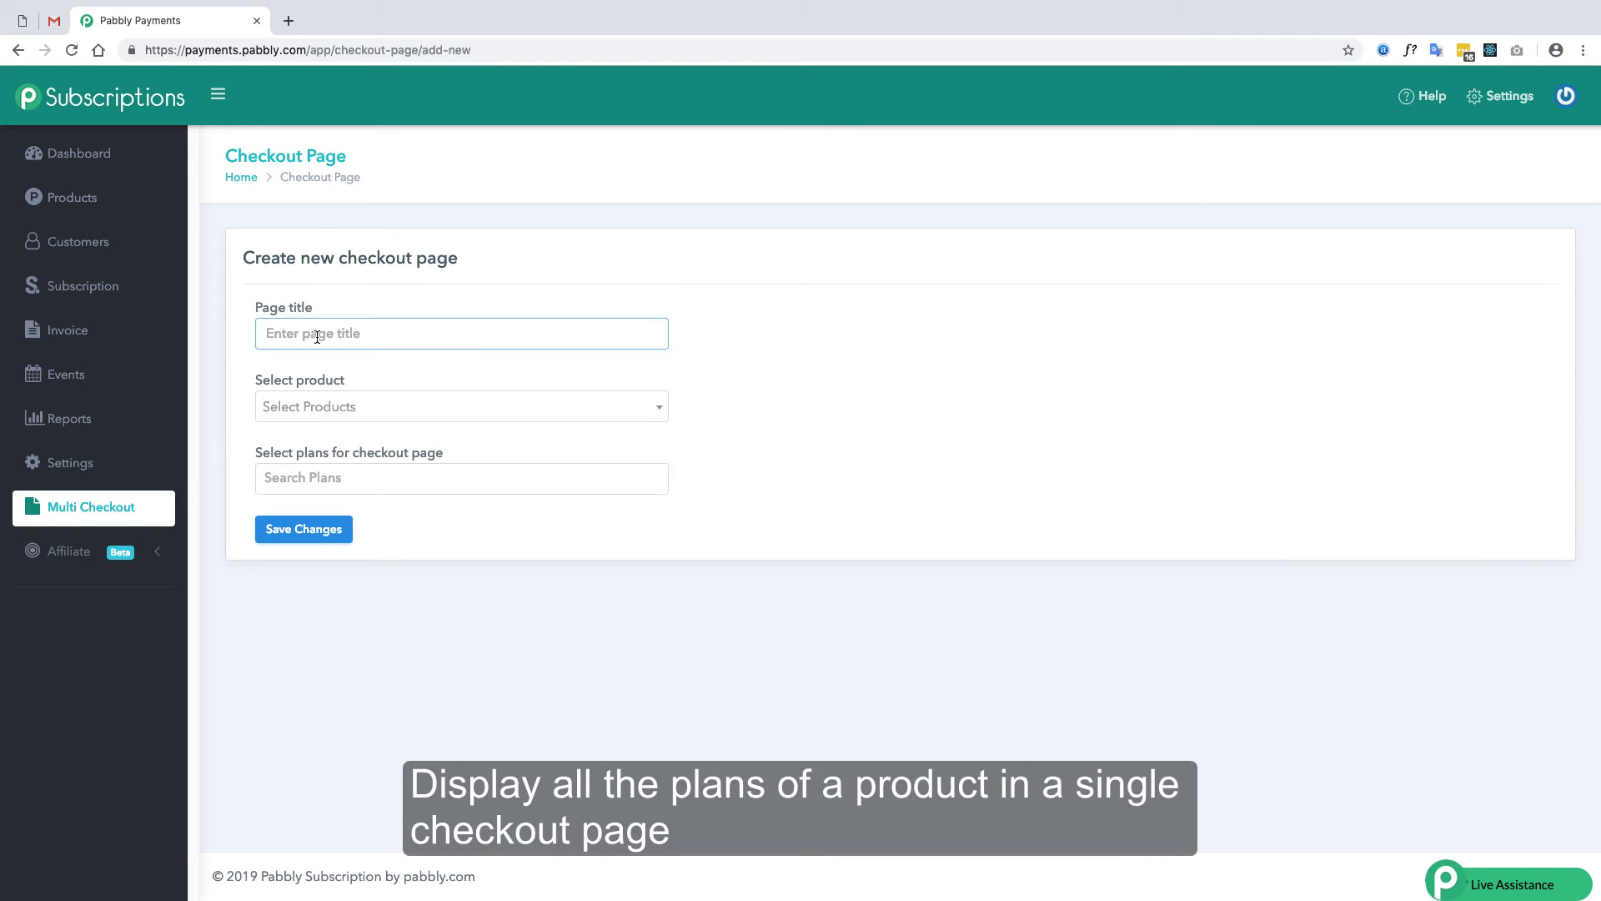
text(All the plans of guitar tutorials)
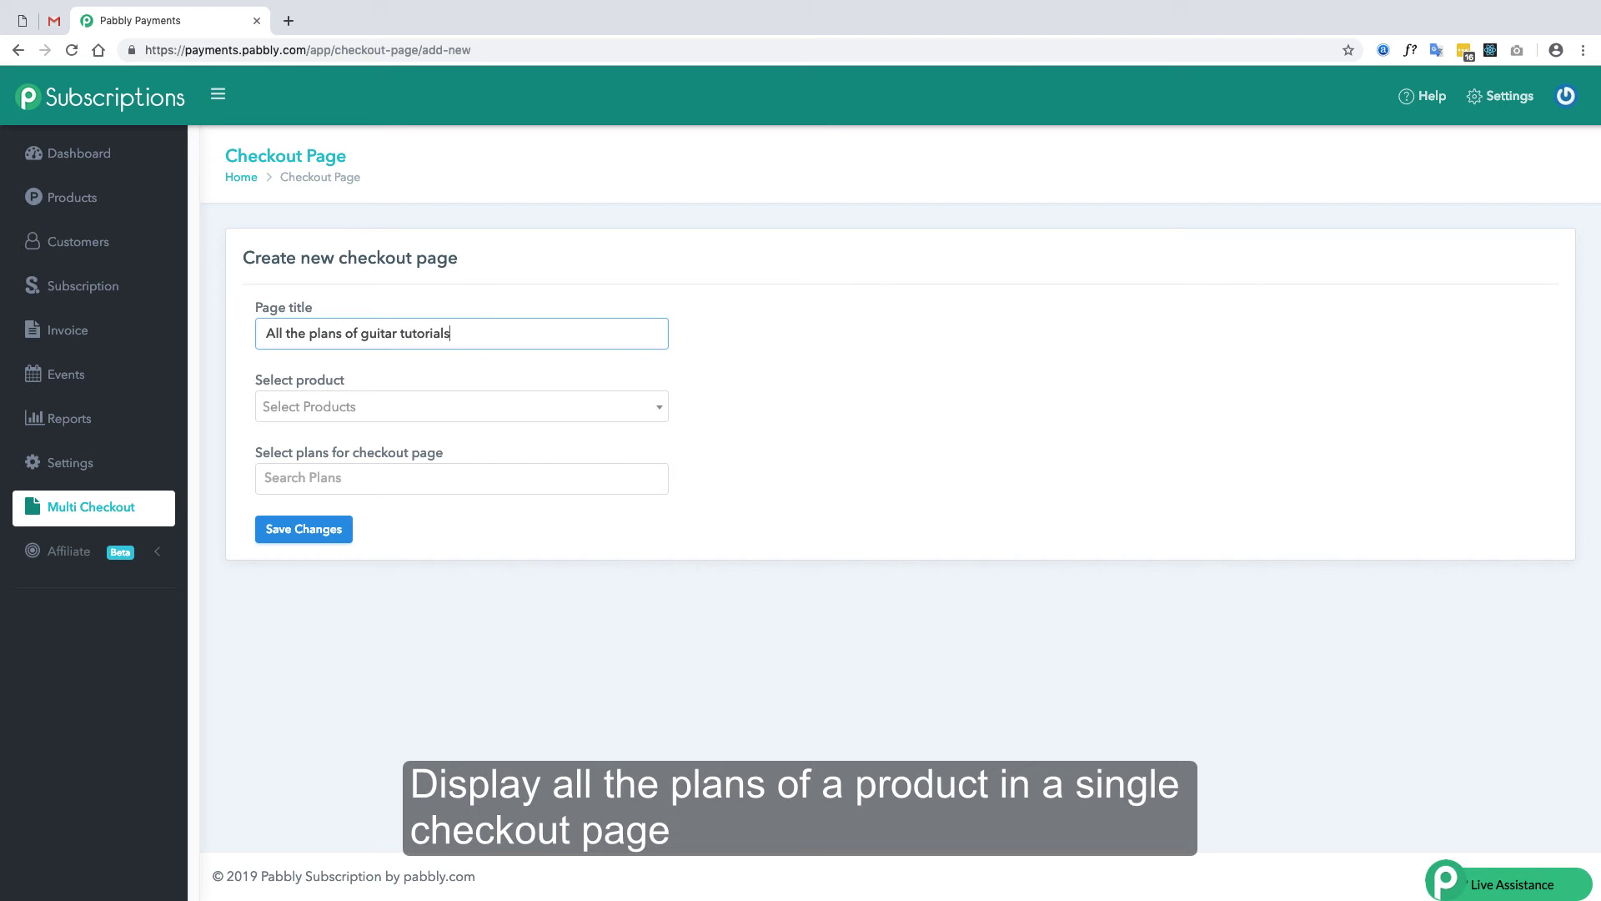
Choose Guitar tutorials with plans Key Notes, Strumming patterns and Basic Lesson, then save.
click(334, 410)
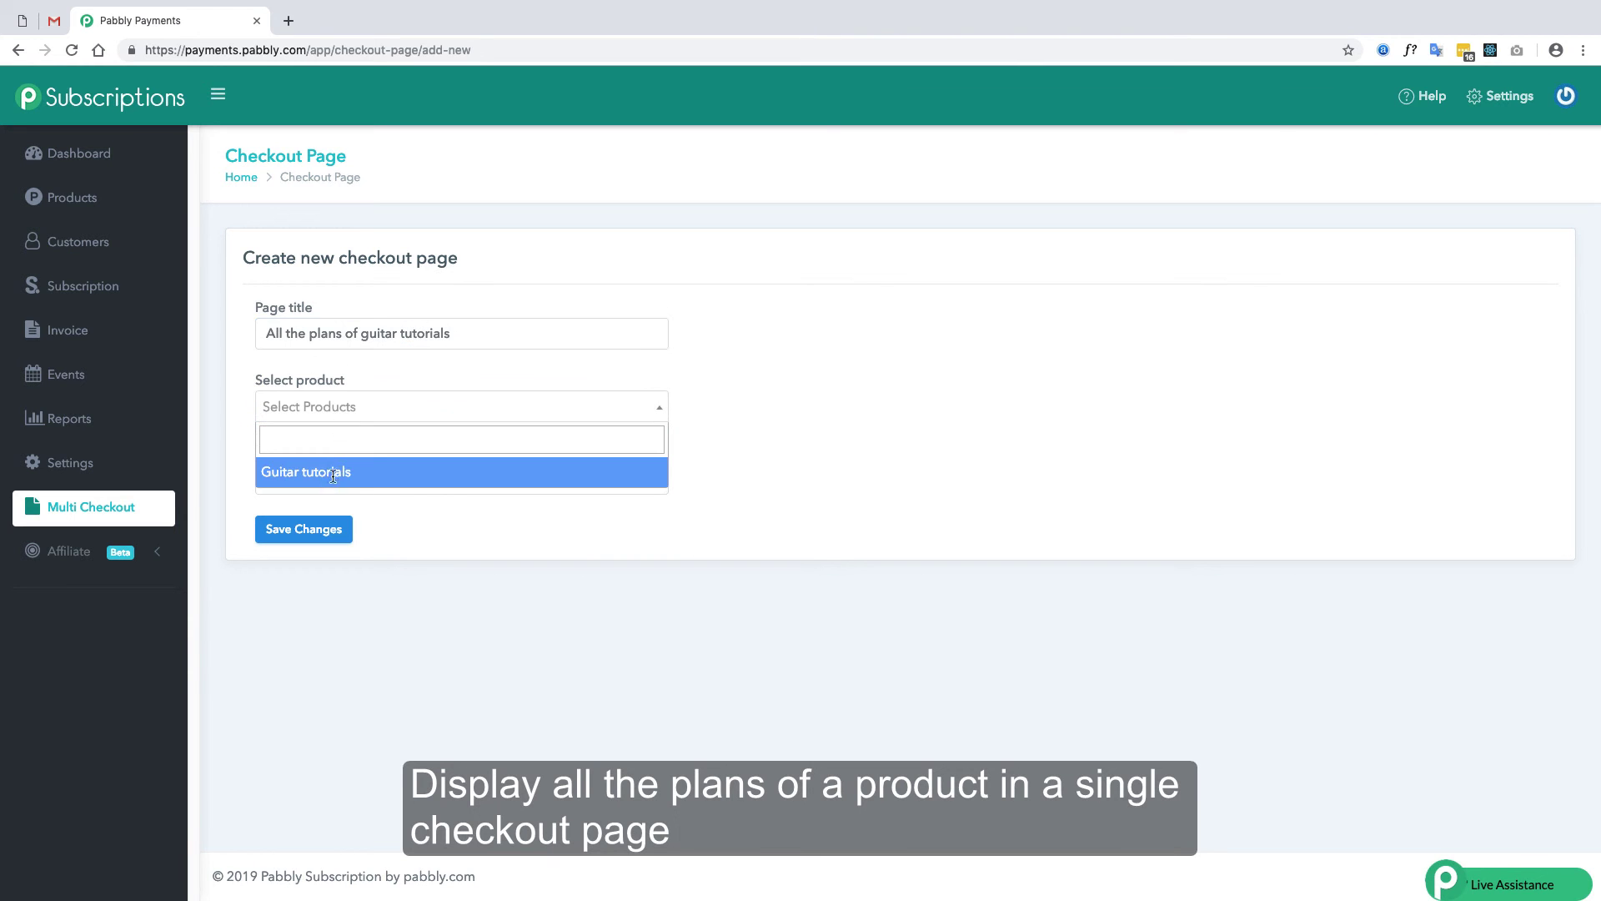
click(333, 474)
click(312, 477)
click(317, 512)
click(318, 478)
click(318, 510)
click(363, 484)
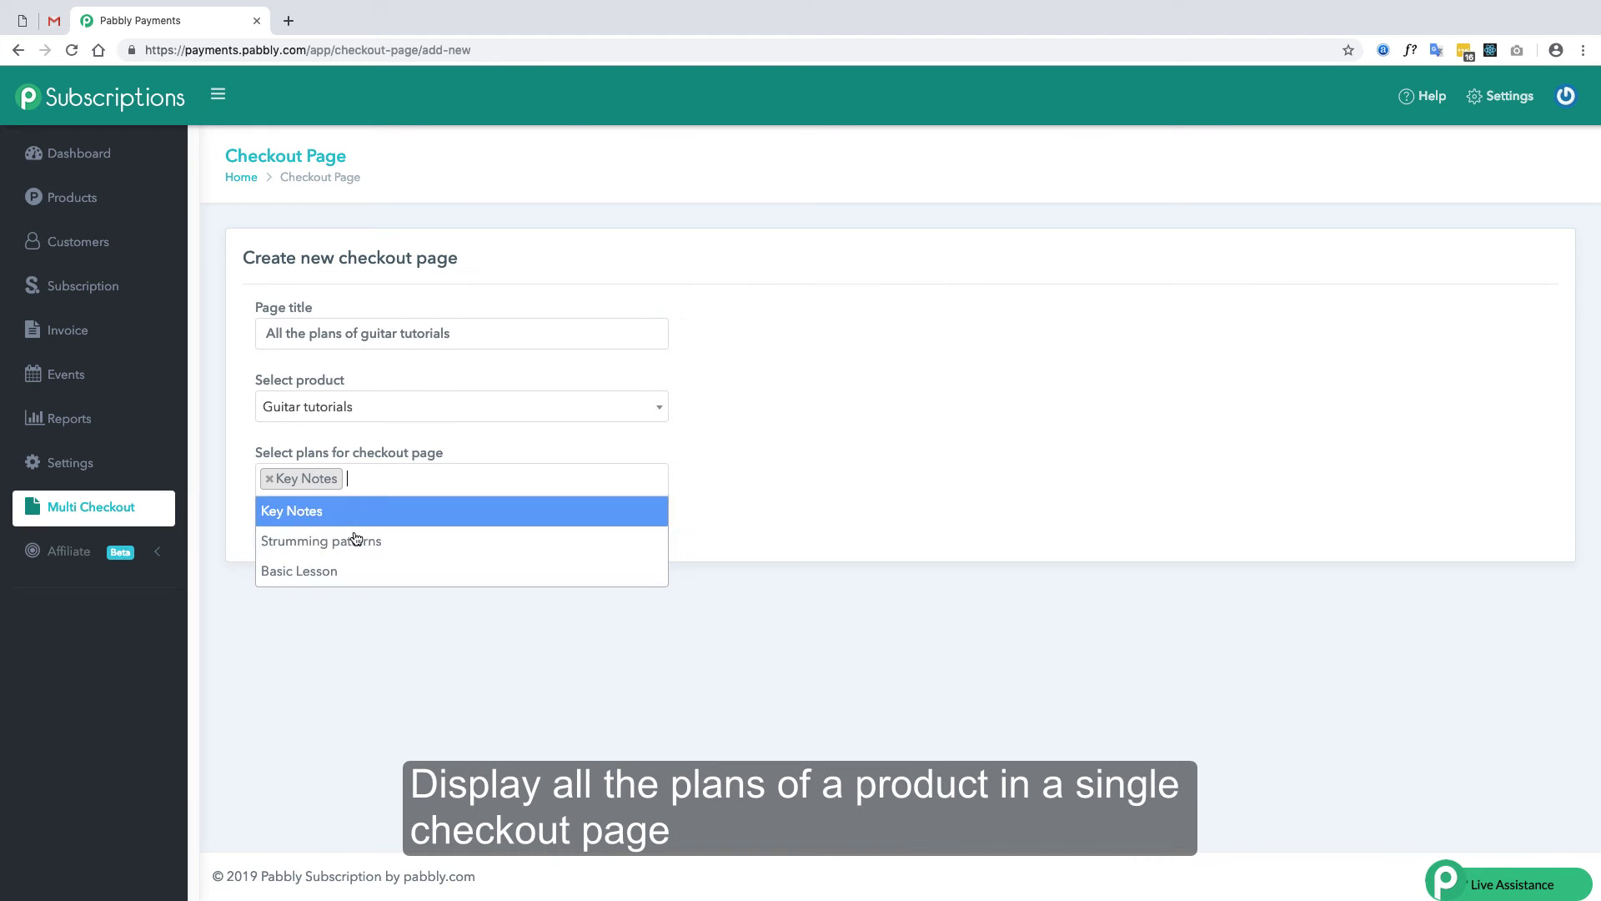
click(359, 528)
click(518, 481)
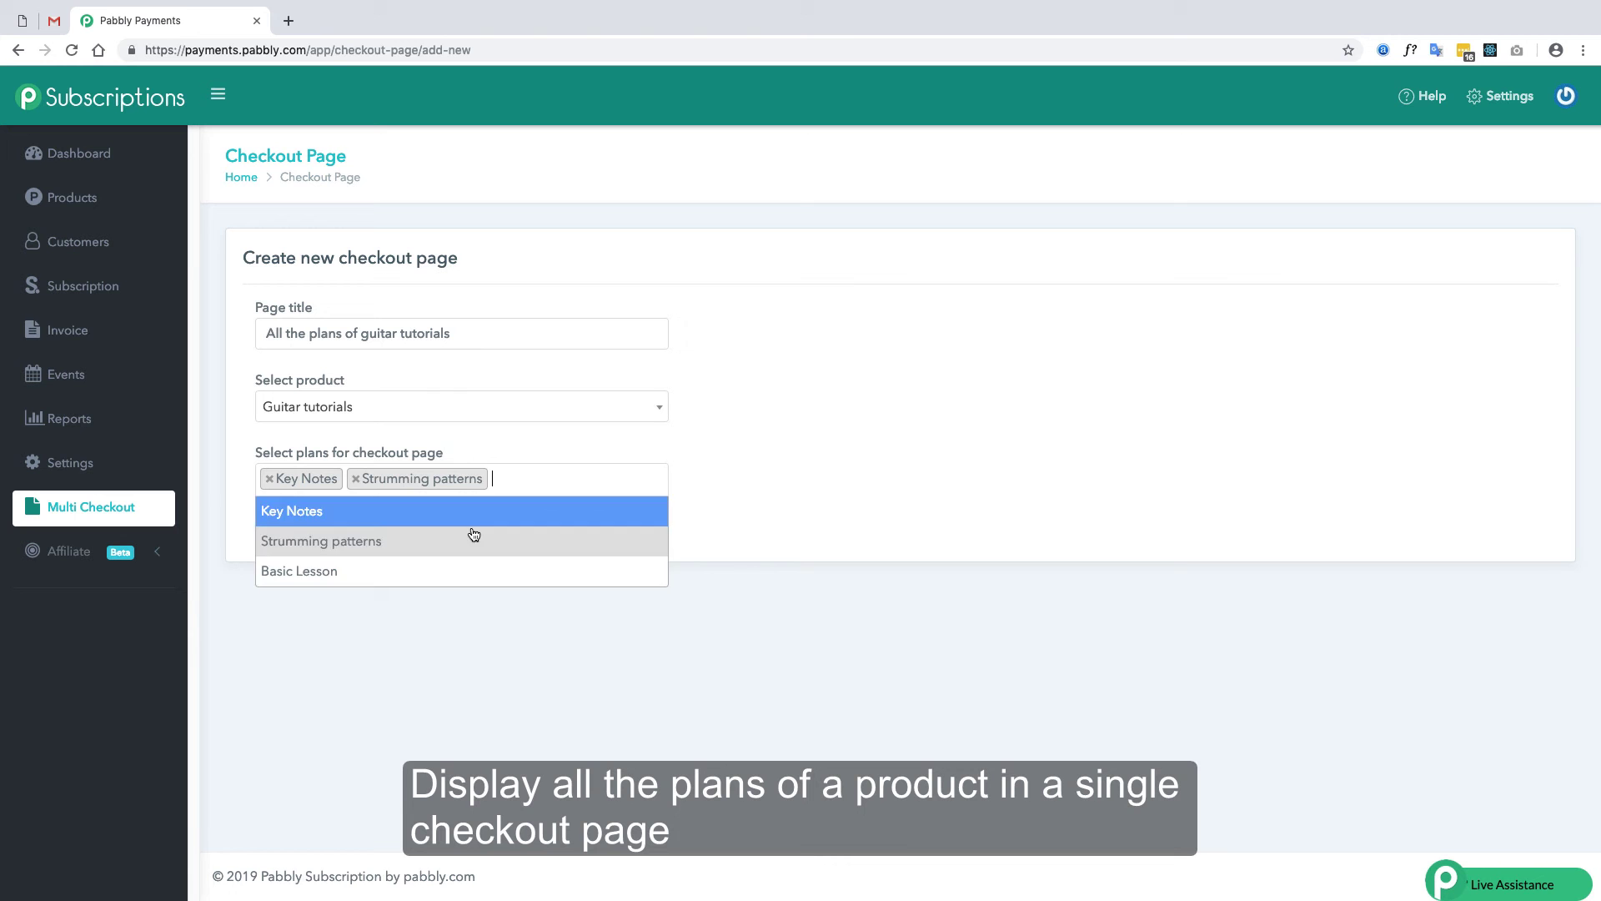
click(447, 574)
click(319, 535)
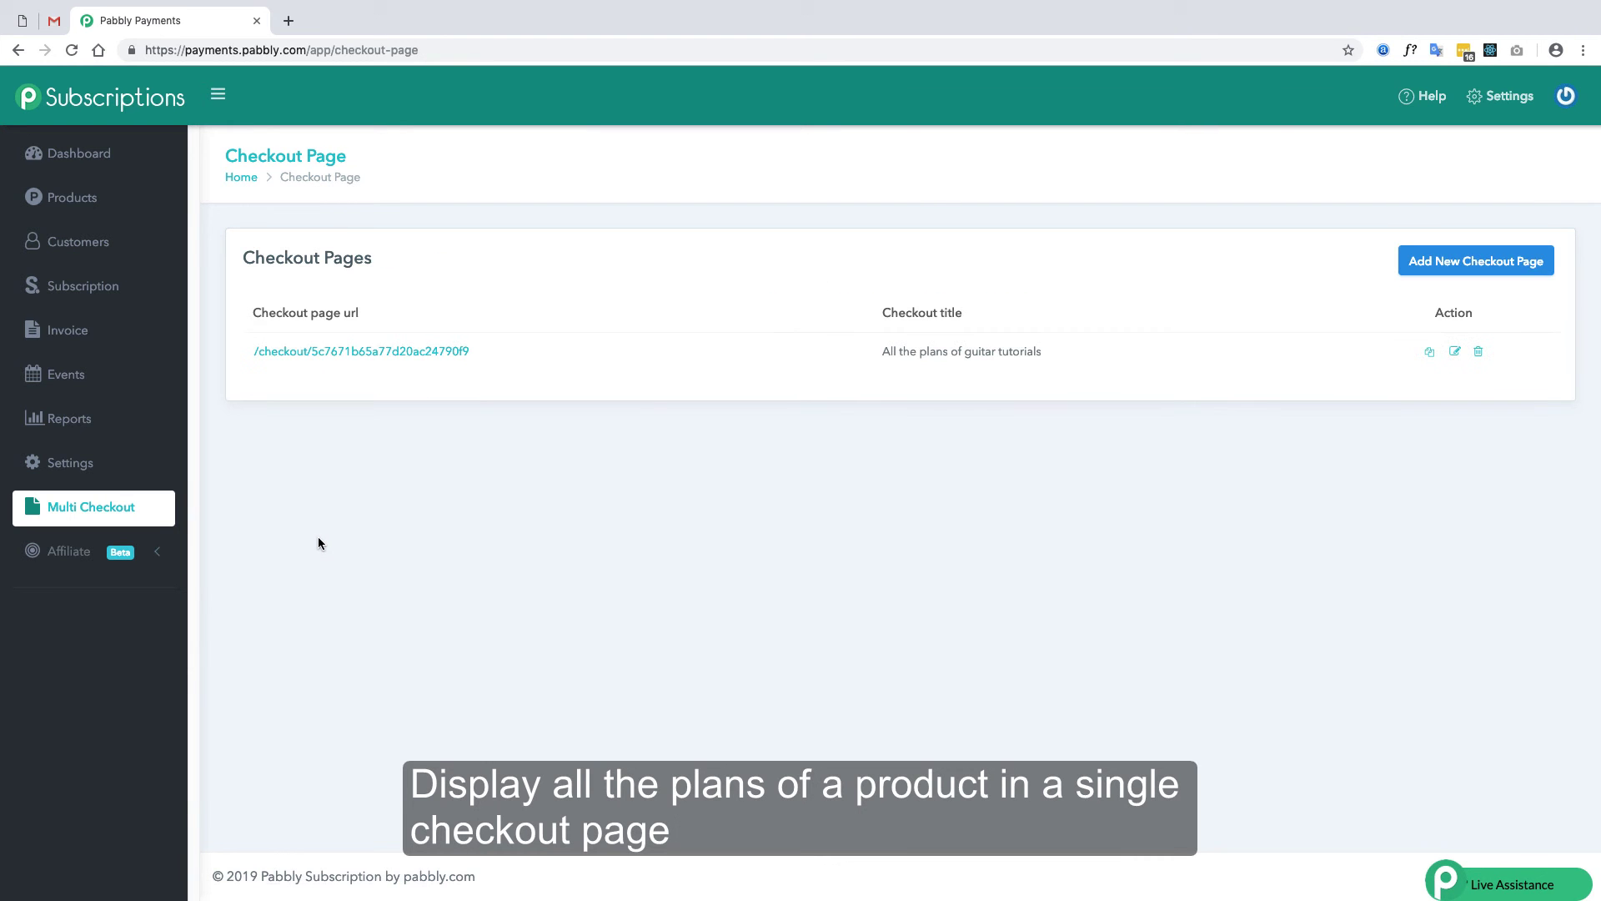
Open the checkout page URL in a new tab, review the order form, and return to the list.
click(371, 360)
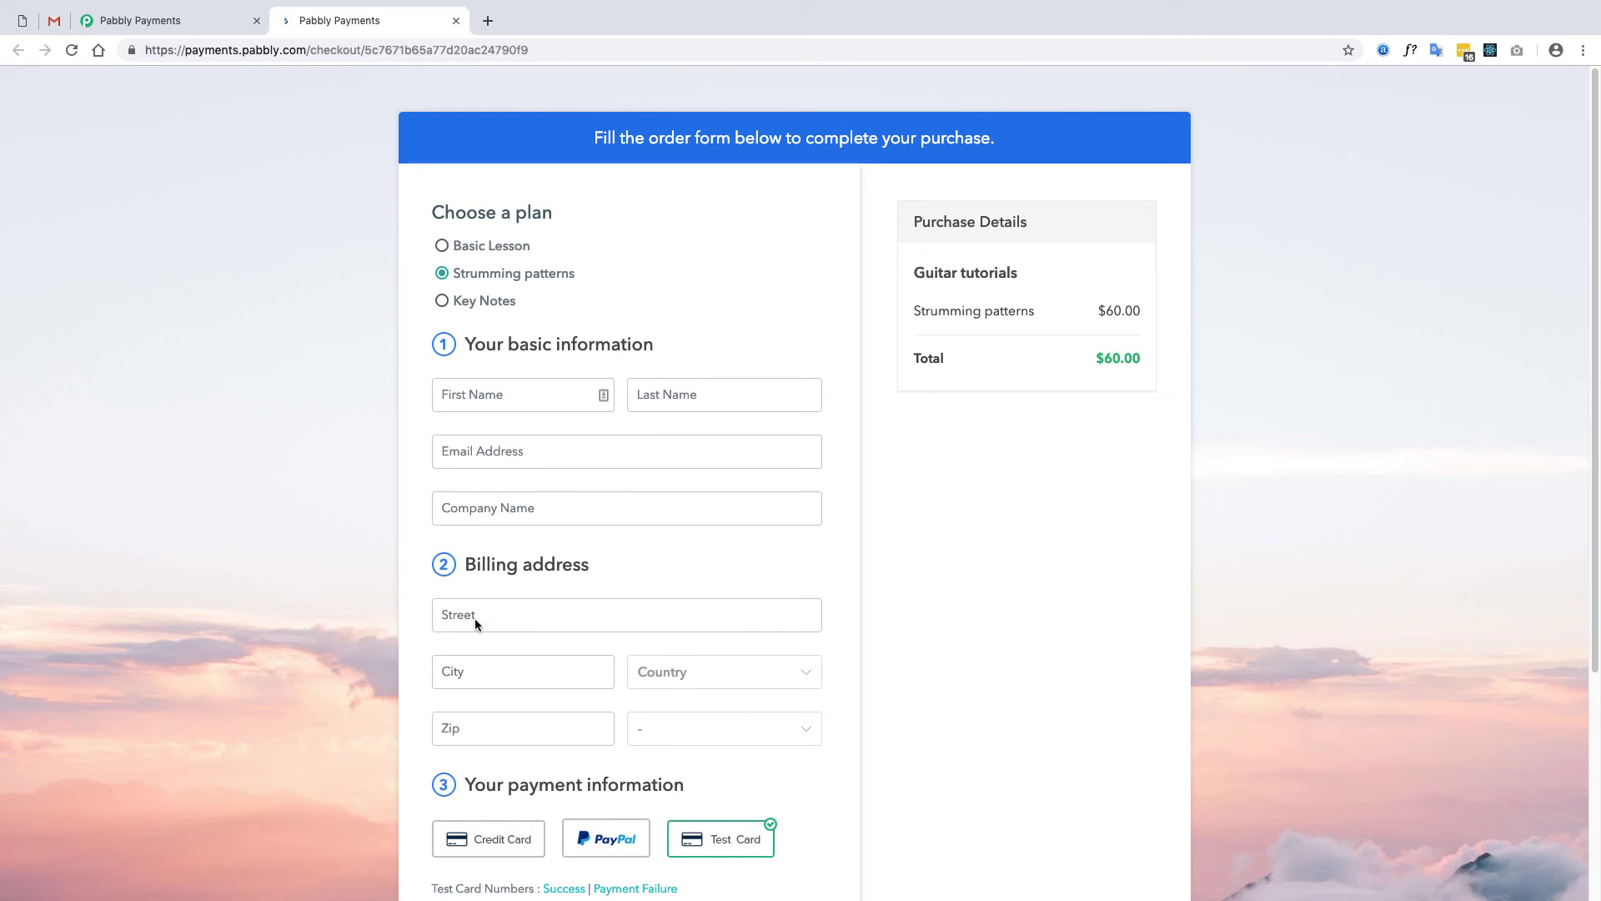
scroll(572, 596, down, 4)
scroll(567, 617, up, 4)
click(110, 20)
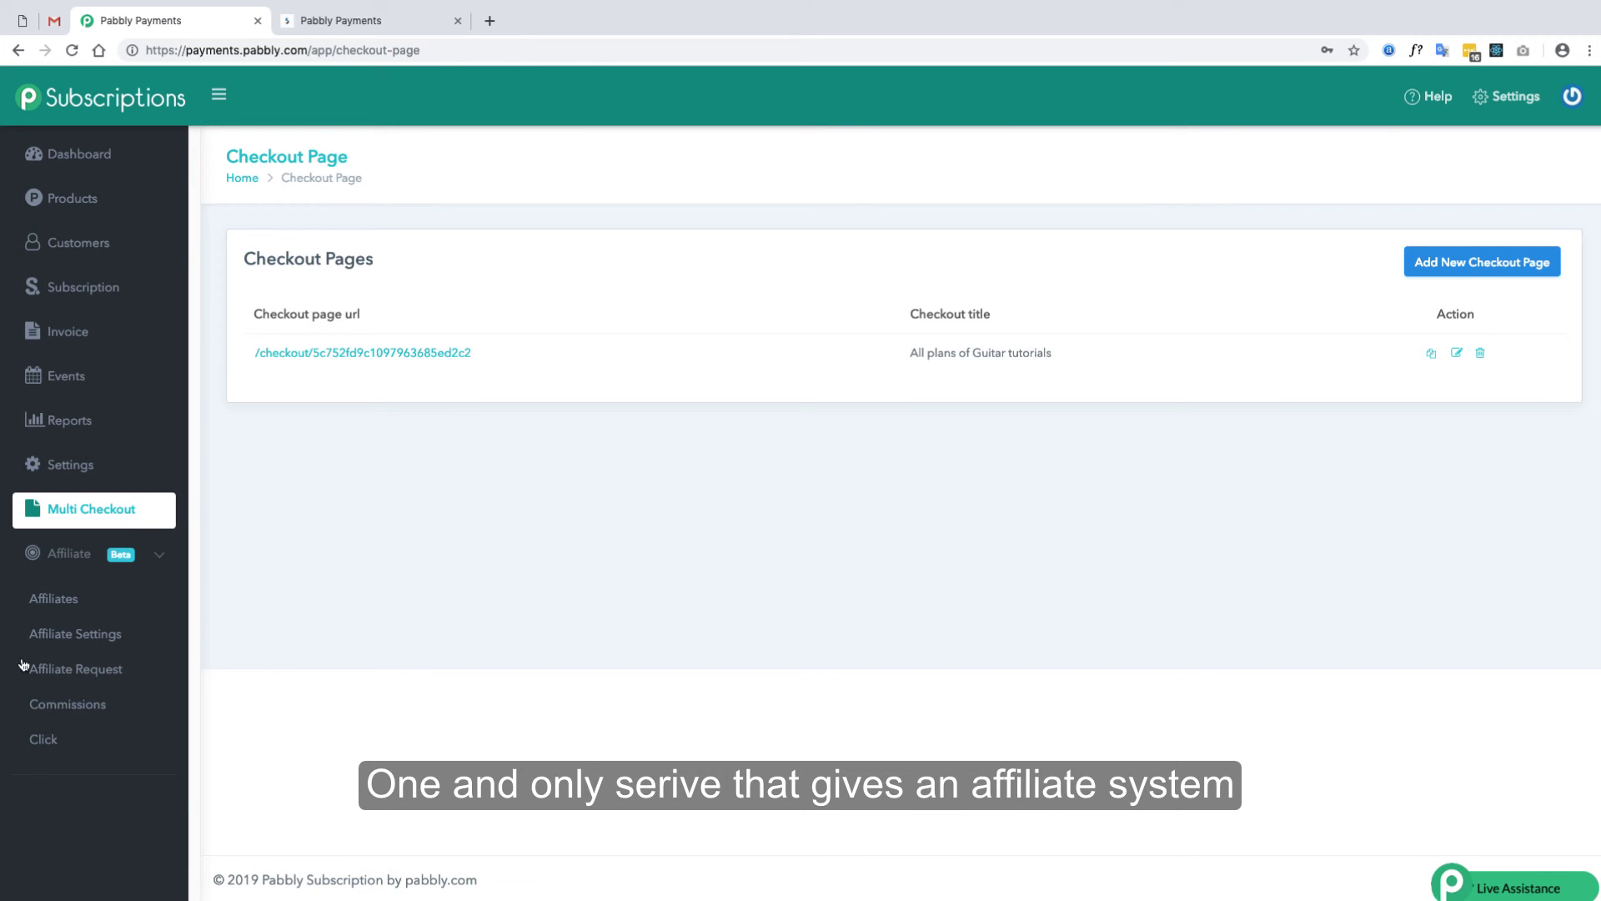
Look over Affiliate Settings, then switch to the Basic Lesson checkout form tab.
click(67, 598)
click(80, 636)
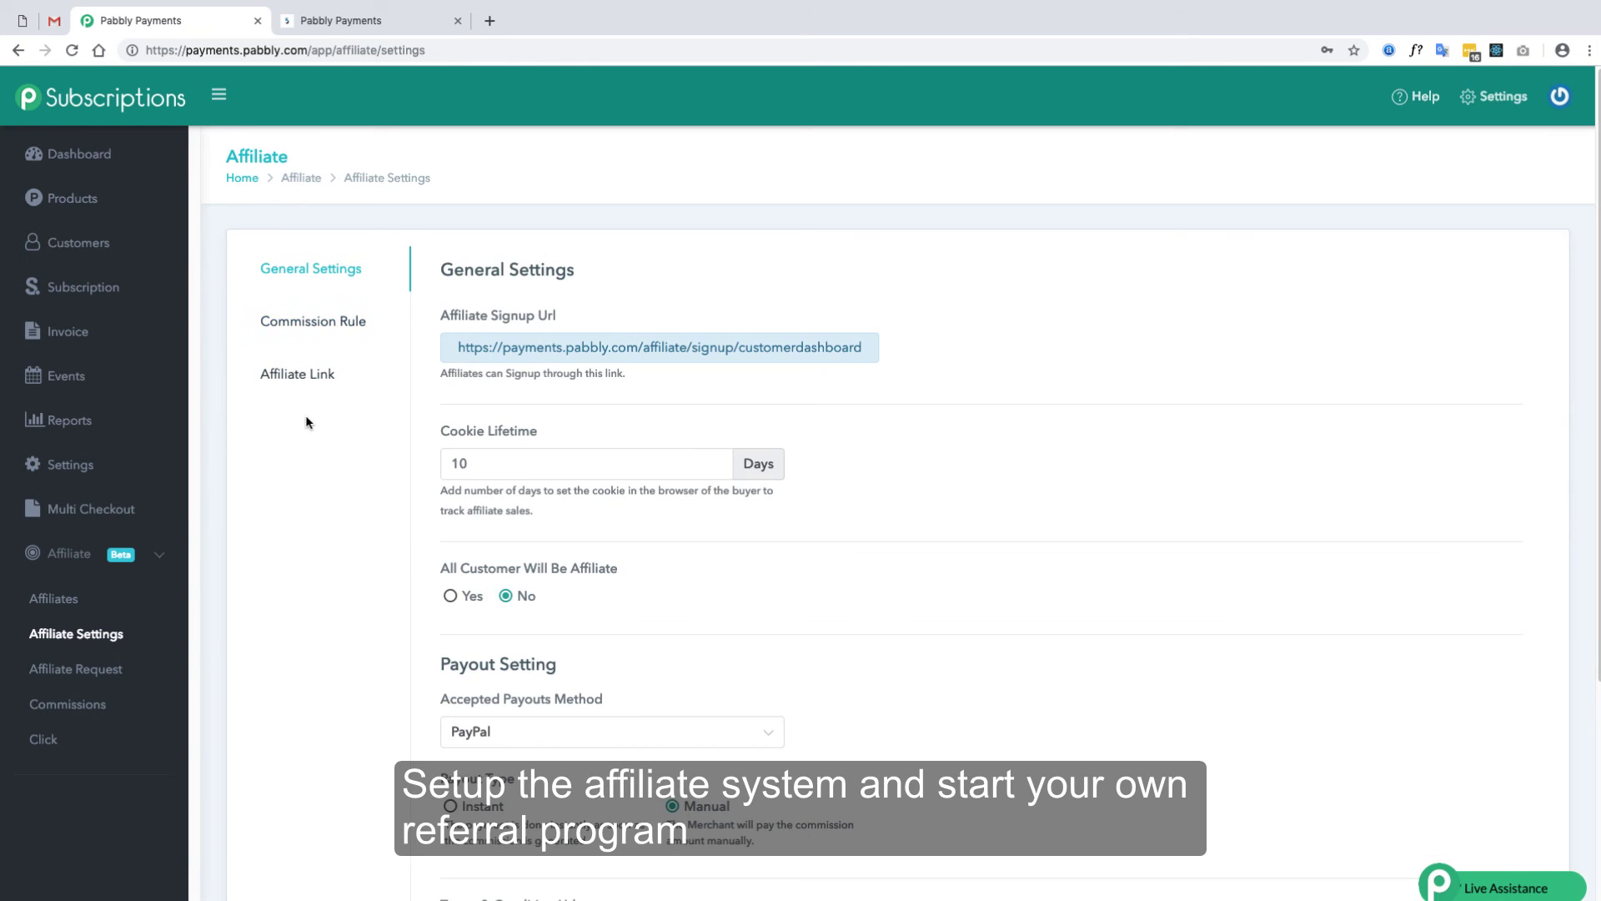
scroll(421, 579, down, 5)
scroll(433, 573, up, 5)
scroll(433, 572, down, 1)
scroll(375, 580, up, 1)
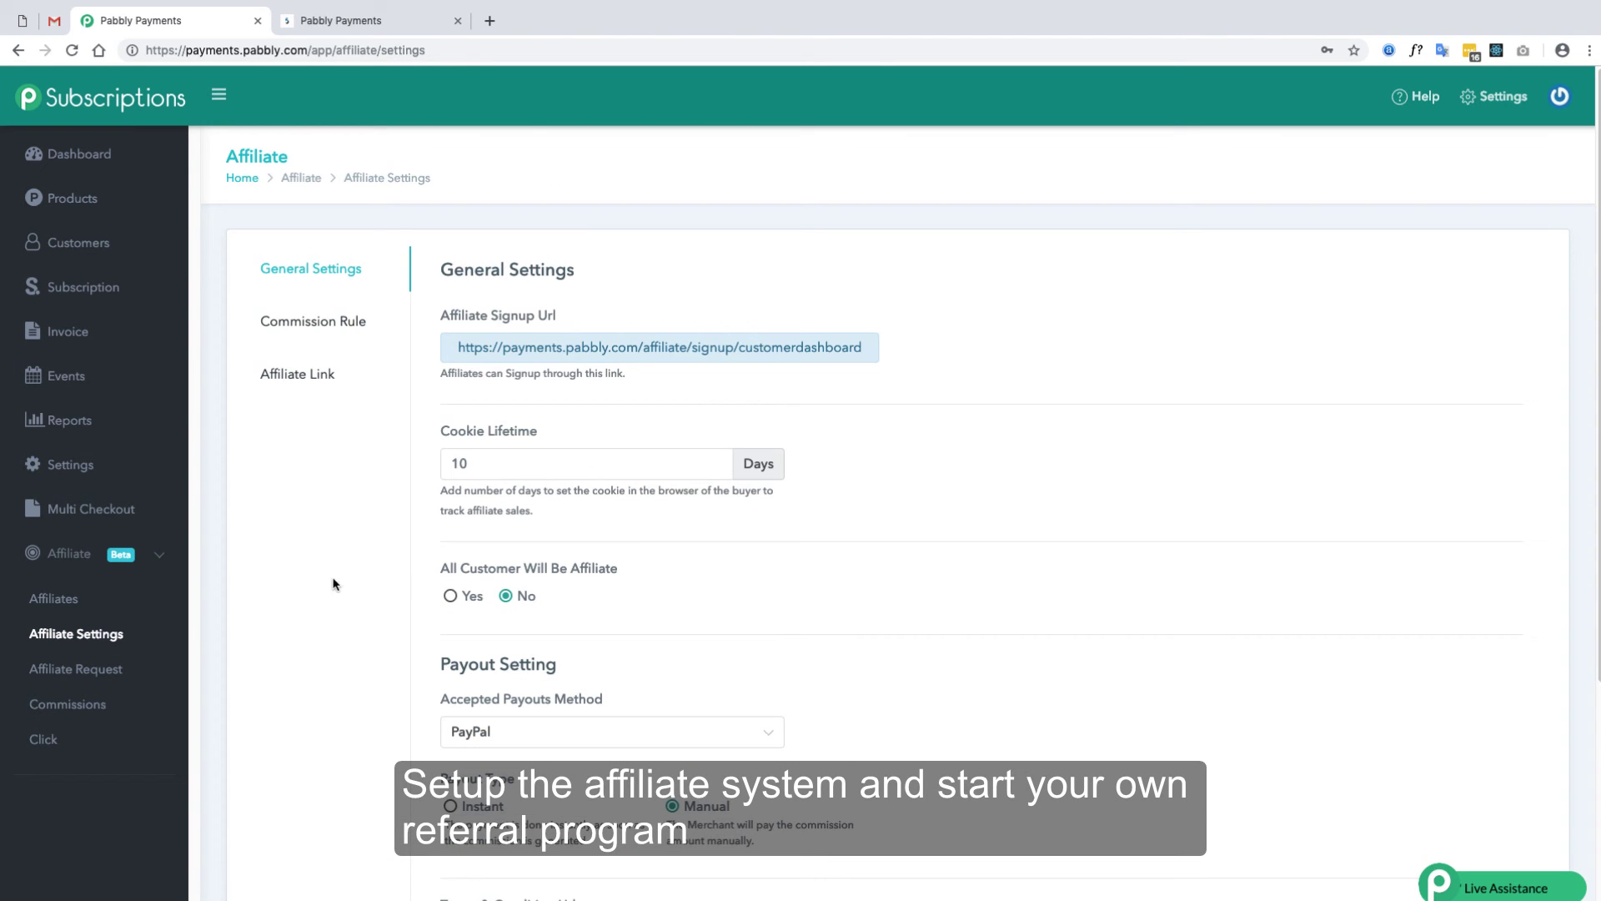
click(342, 27)
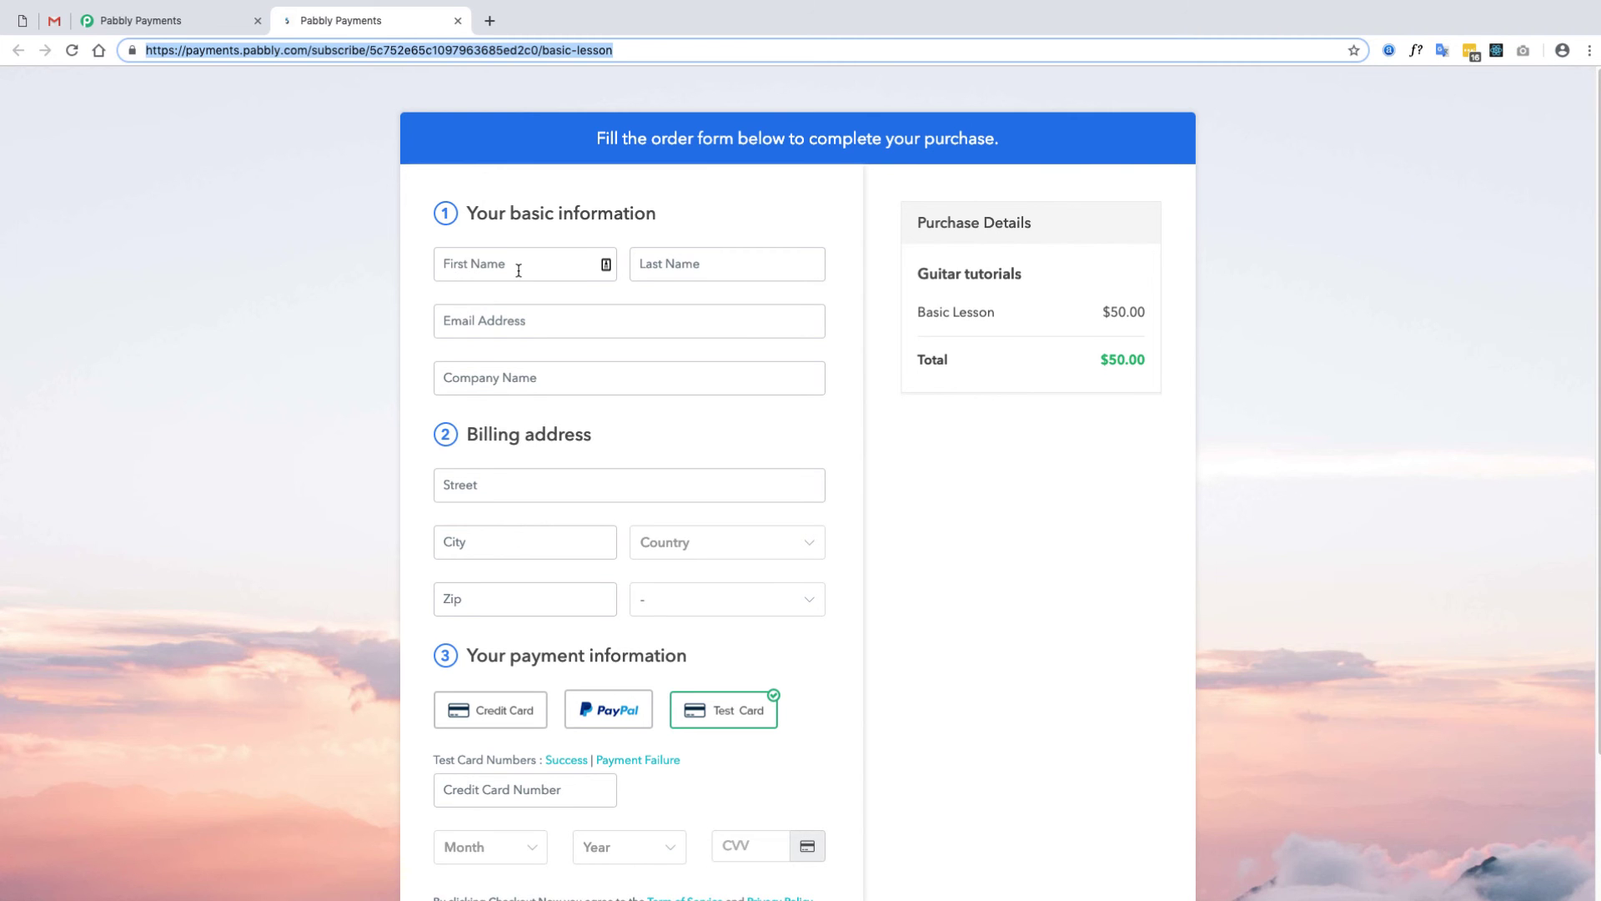
Enter the customer's first and last name, e-mail address and company name on the order form.
click(517, 270)
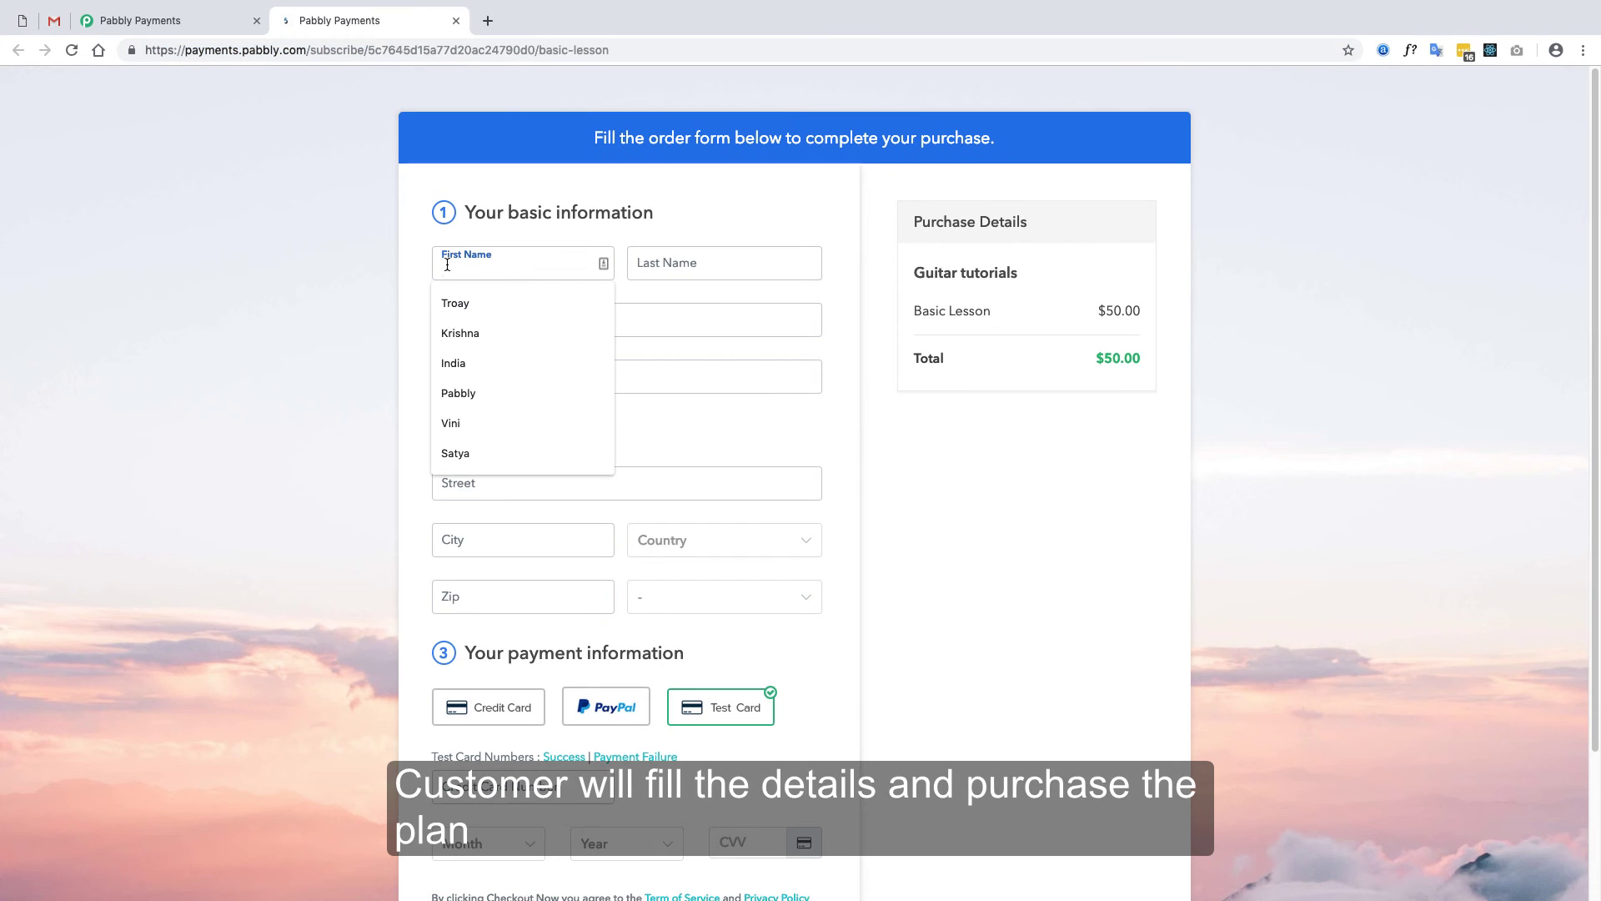
key(Tab)
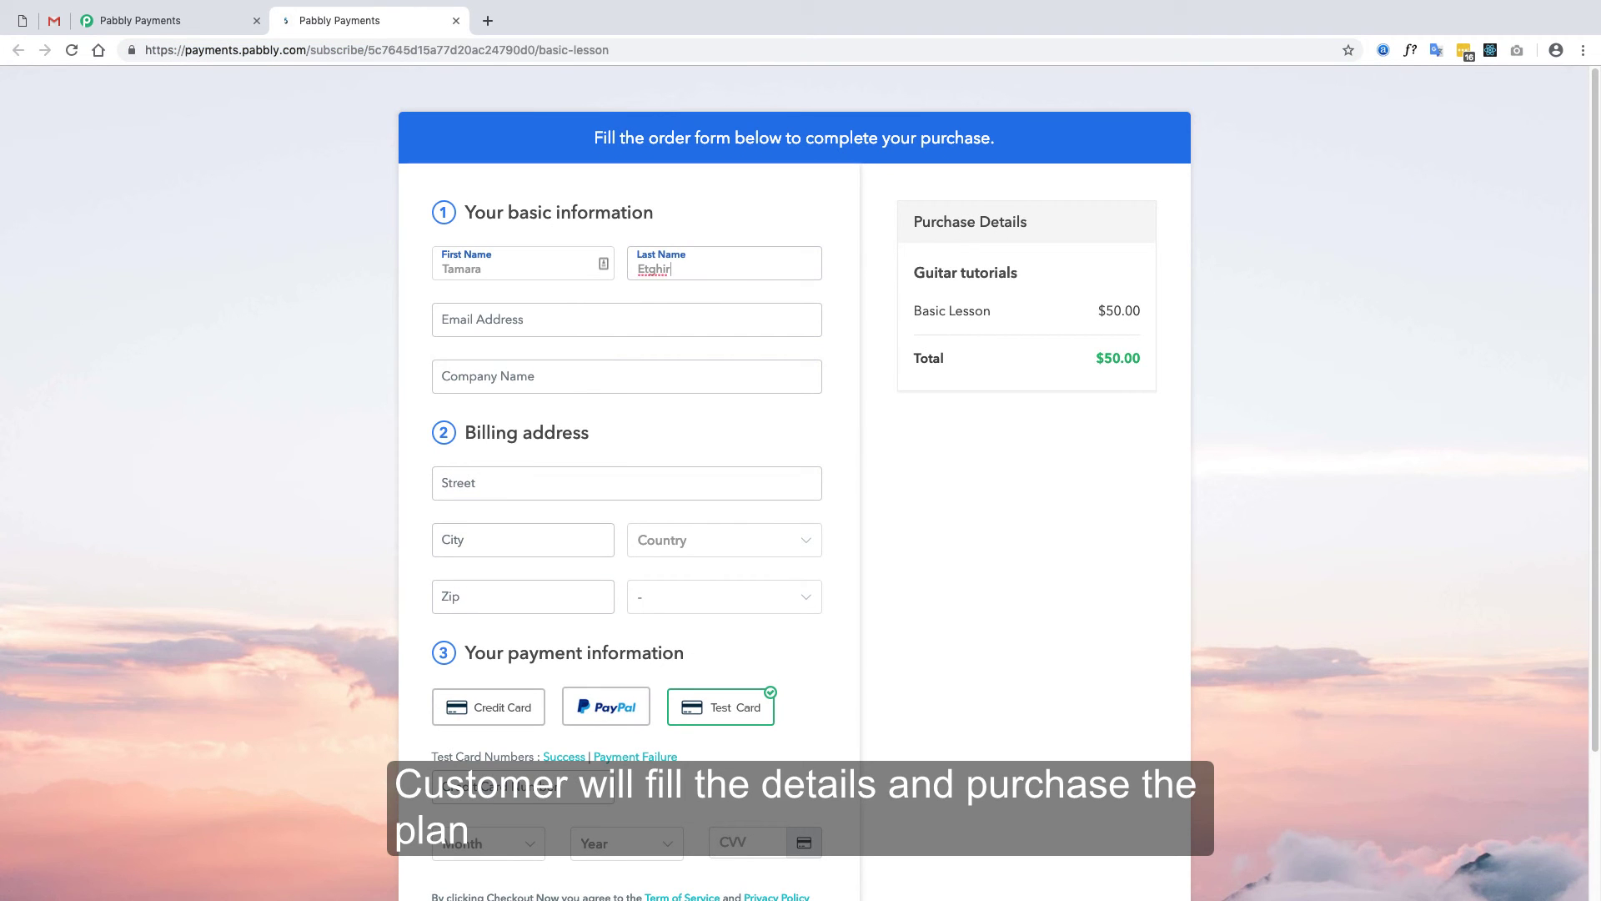
key(Tab)
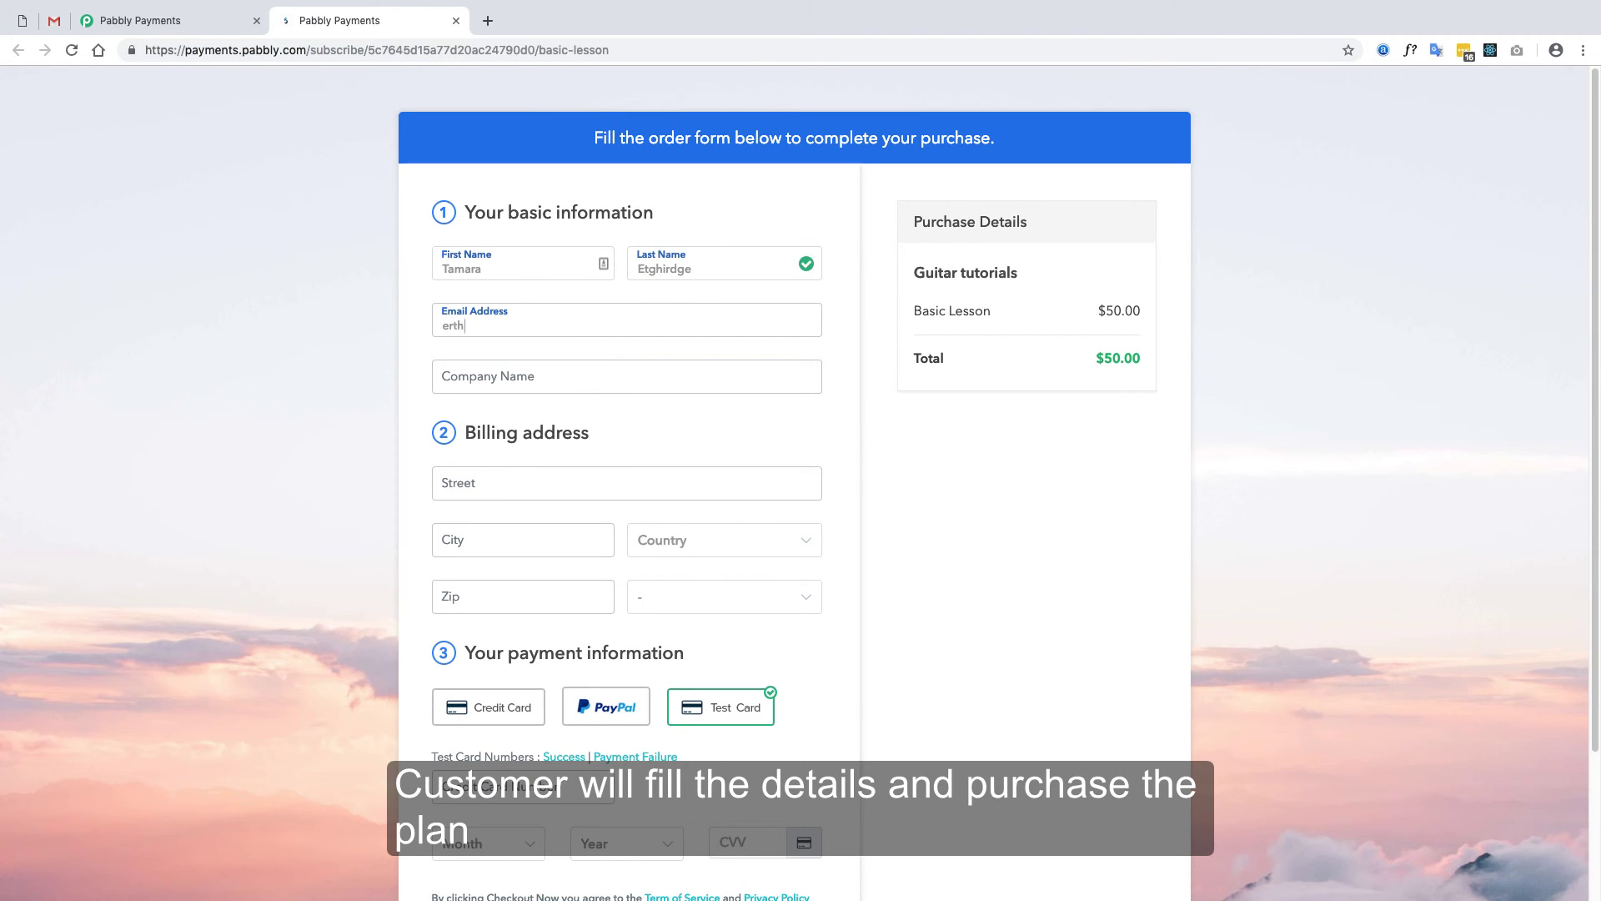
key(Tab)
text(Omnice Solution)
Fill in the customer's billing street, city, ZIP code, country United States and state New York.
key(Tab)
key(Tab)
text(New York)
key(Tab)
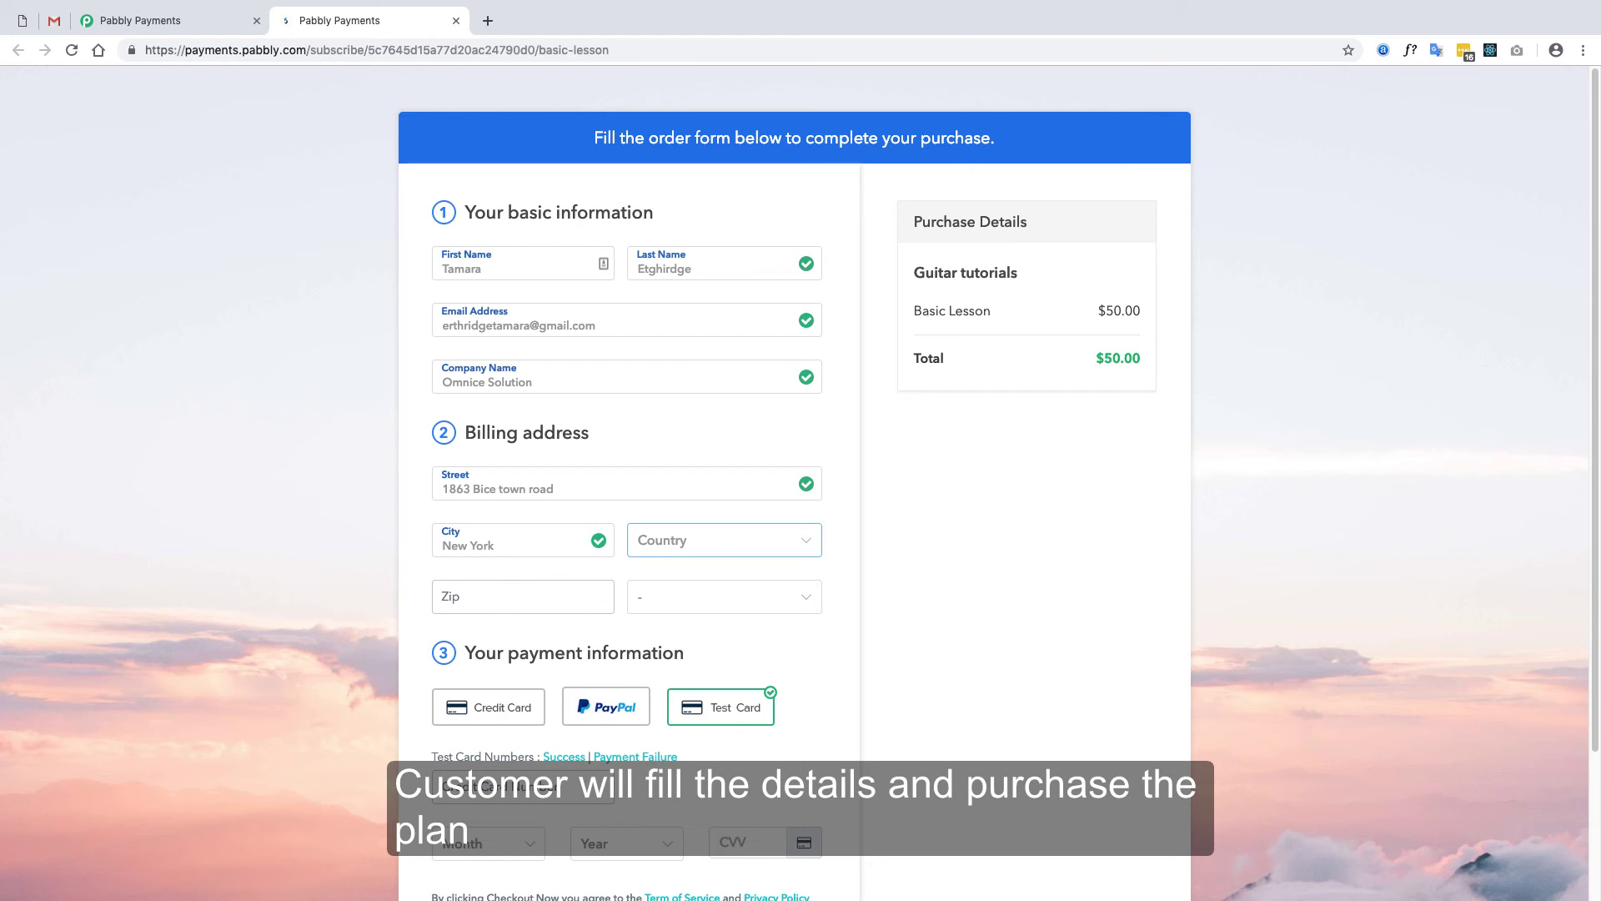
text(united states)
key(Tab)
text(10011)
key(Tab)
text(new york)
key(Return)
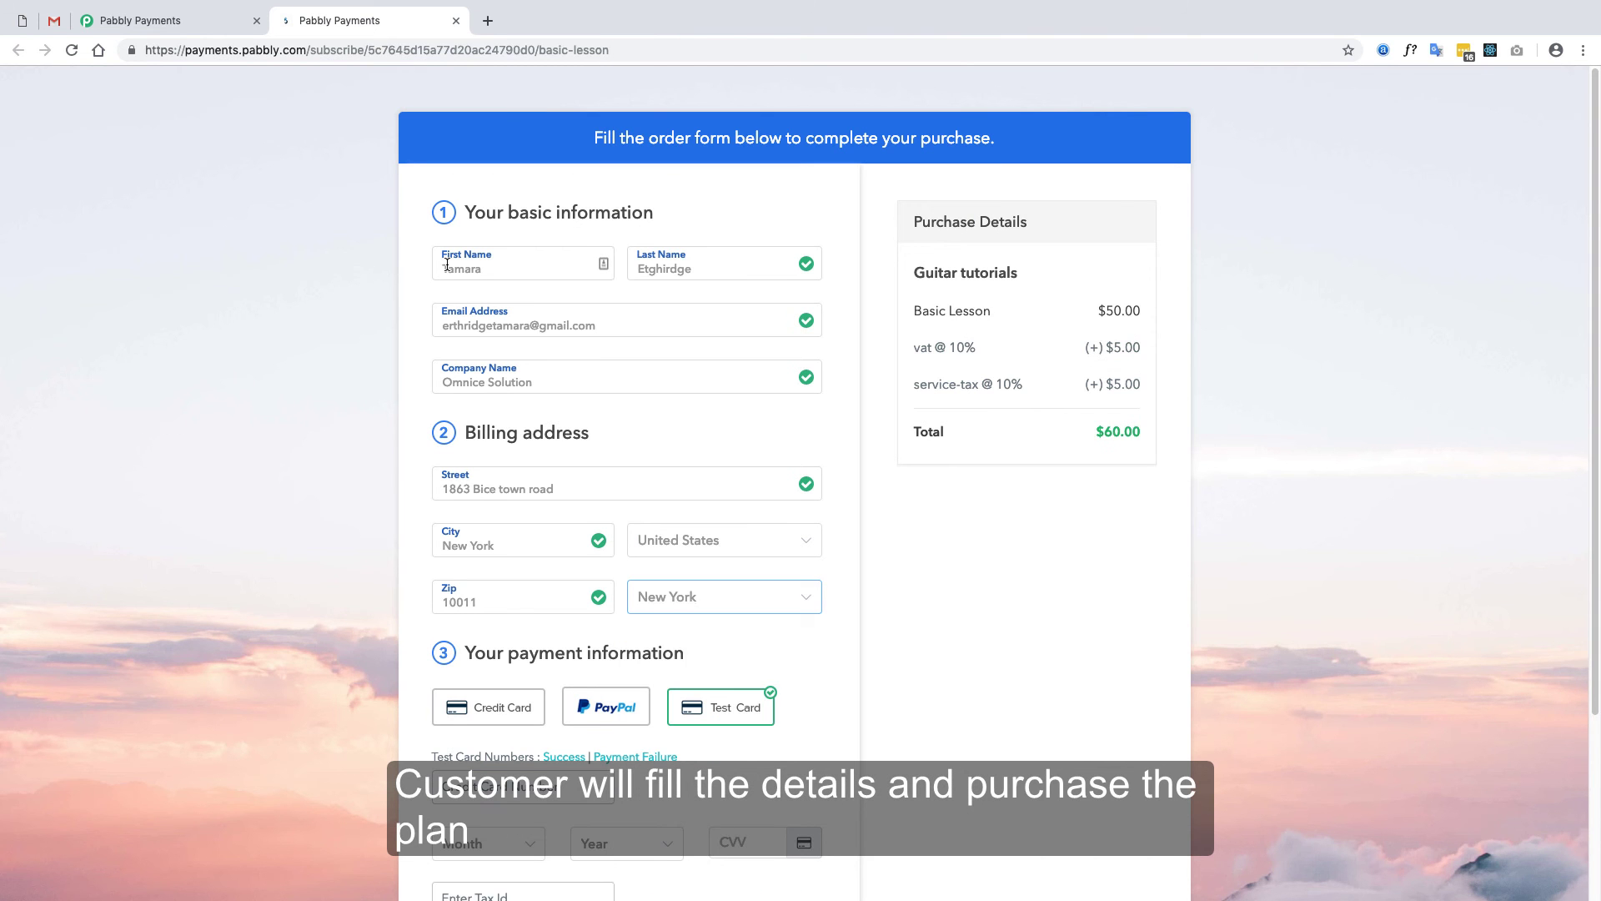
Pay by Credit Card, entering the test card number, expiry date, security code and the customer's tax ID.
click(454, 707)
text(4242 4242 4242 4242)
click(472, 821)
click(472, 874)
click(626, 821)
click(609, 840)
click(746, 821)
text(563)
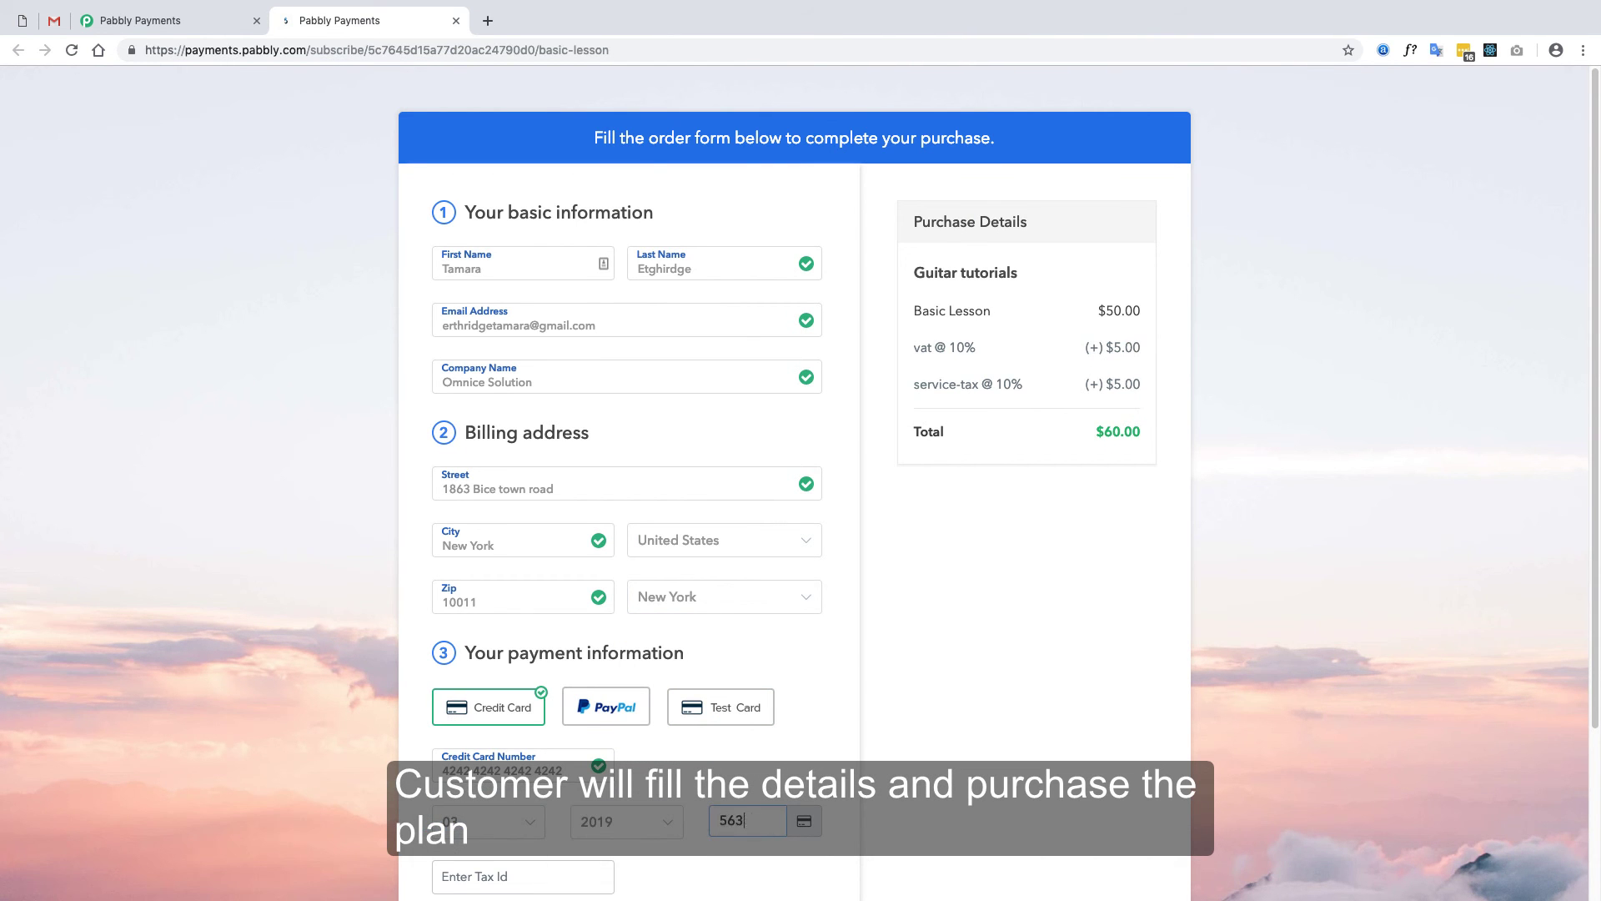
scroll(492, 830, down, 1)
scroll(492, 829, down, 3)
click(567, 667)
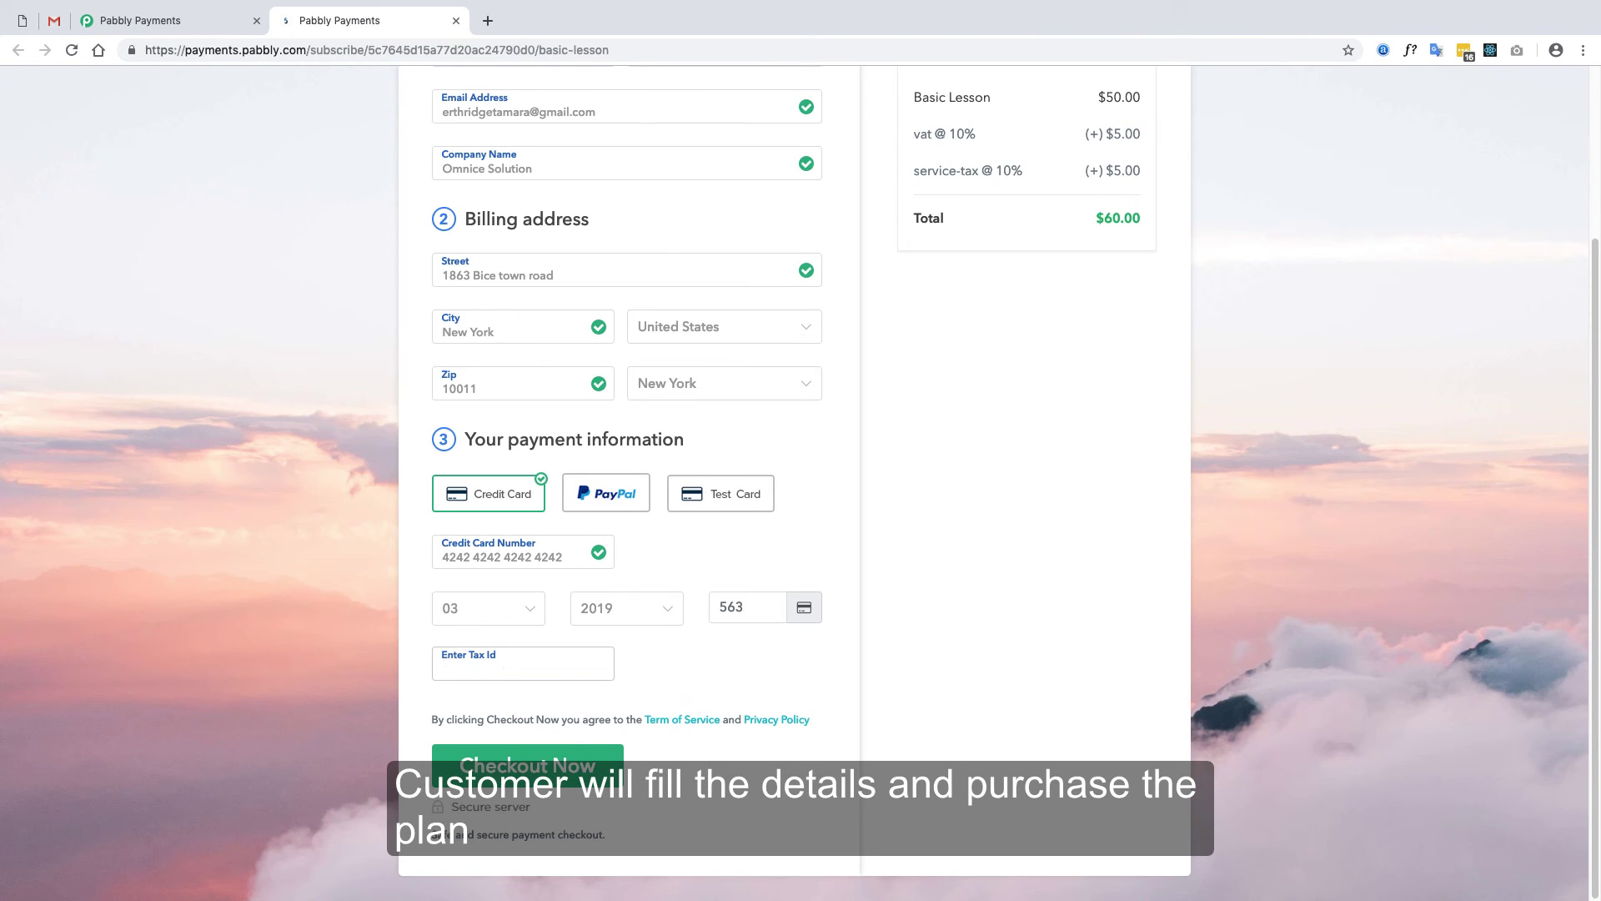
Submit the $60.00 order, then switch to the customer's Gmail inbox.
click(538, 774)
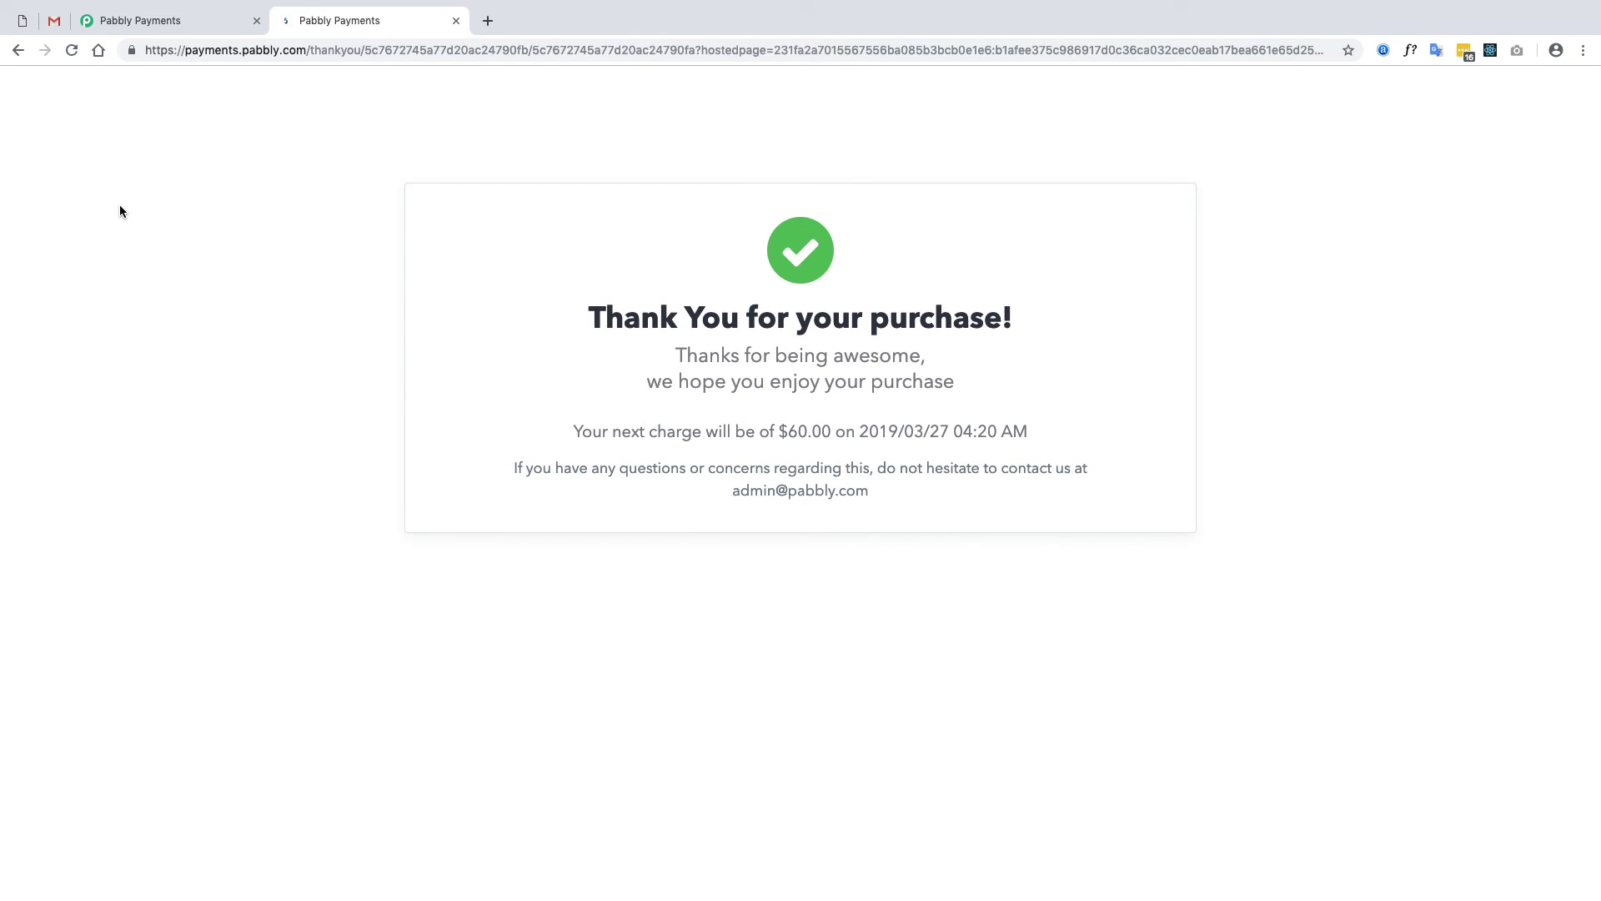
click(84, 23)
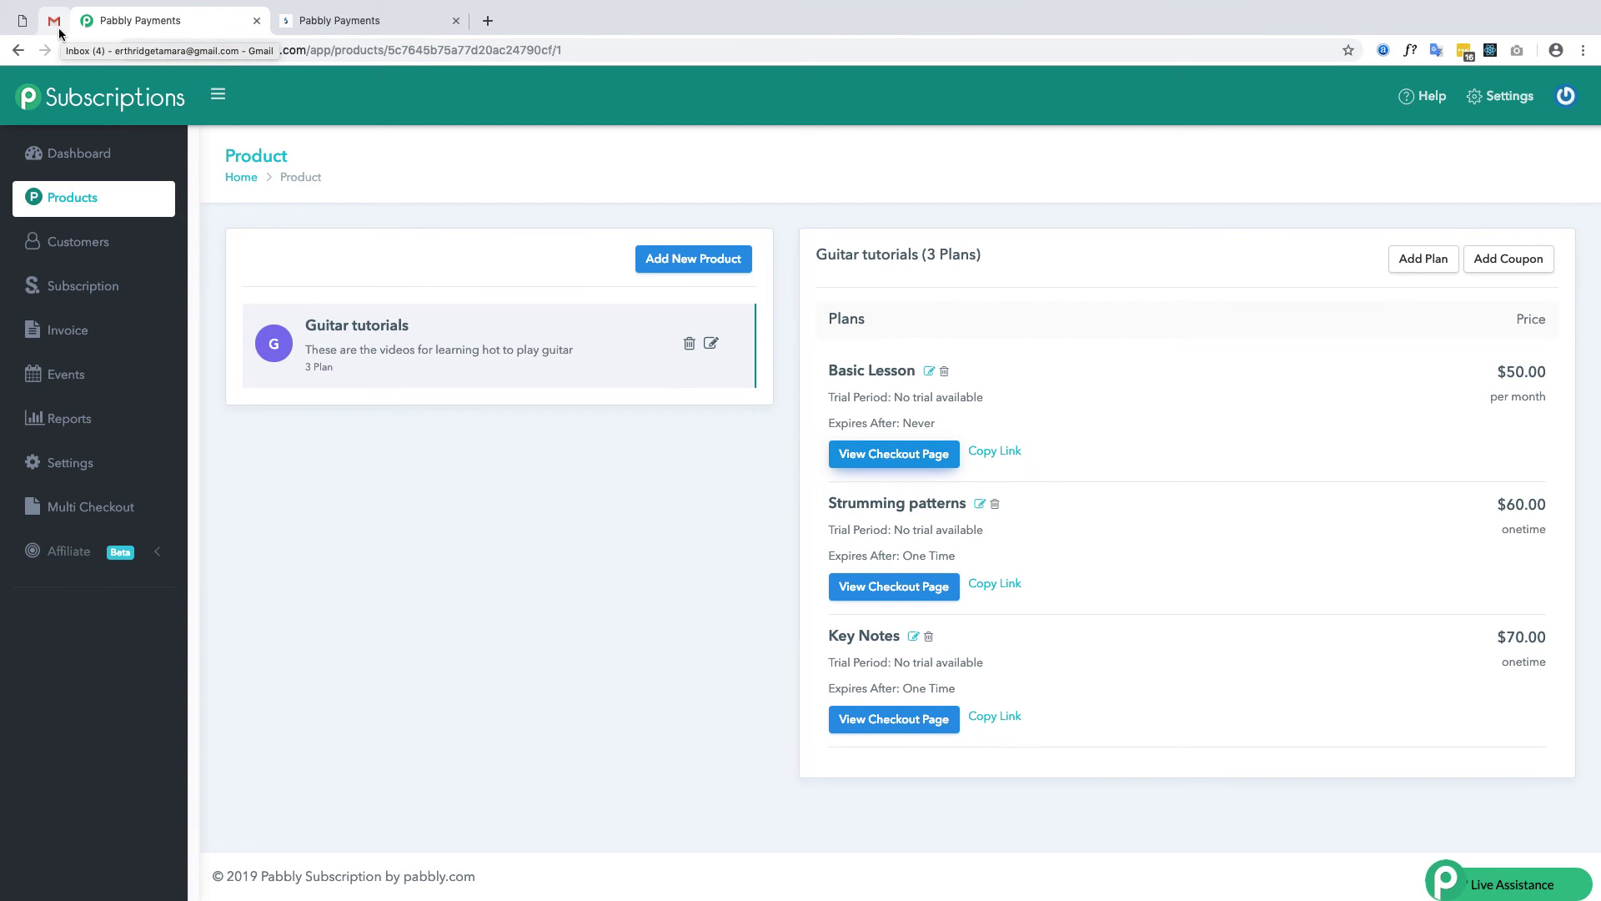
click(56, 31)
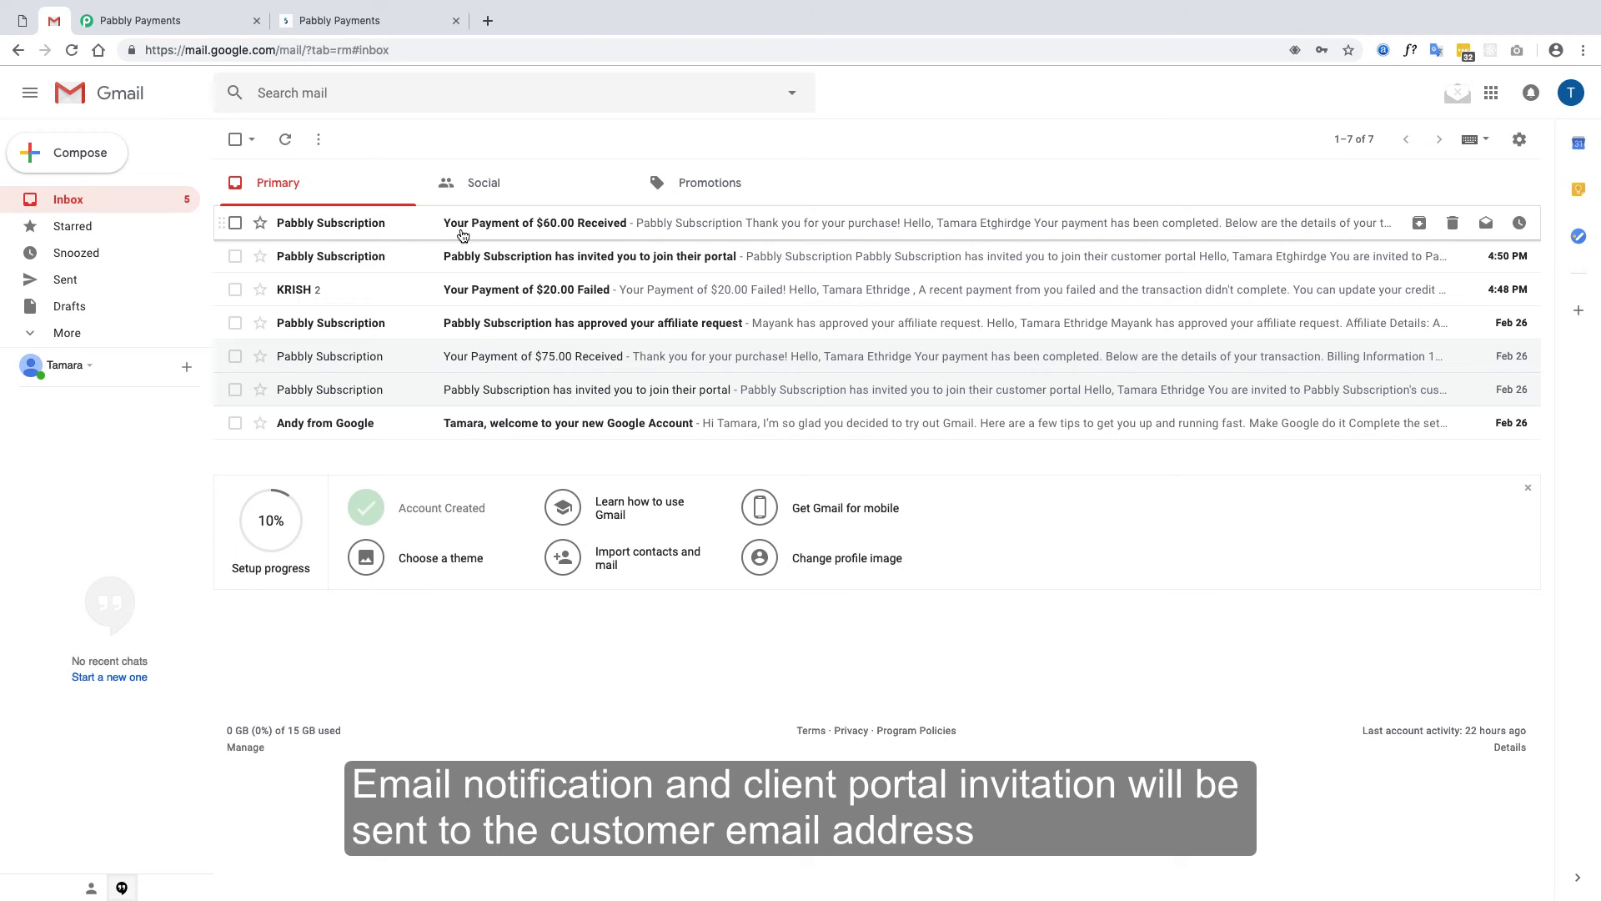
Read the $60.00 Payment Received email, then return to the inbox.
click(471, 225)
scroll(478, 395, down, 5)
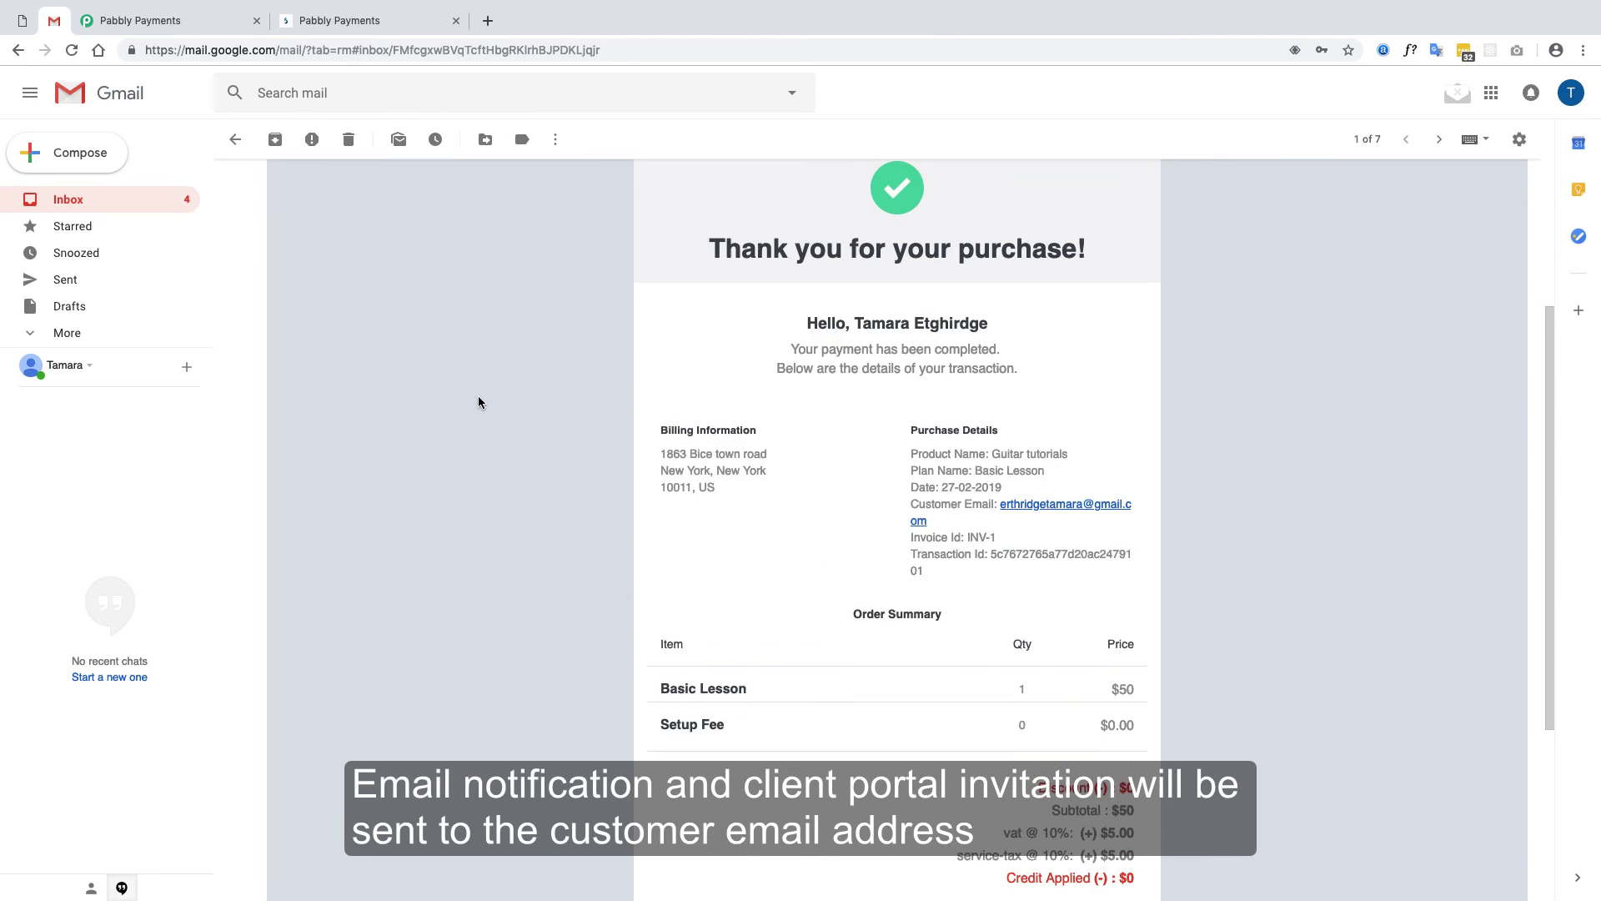
scroll(477, 401, down, 4)
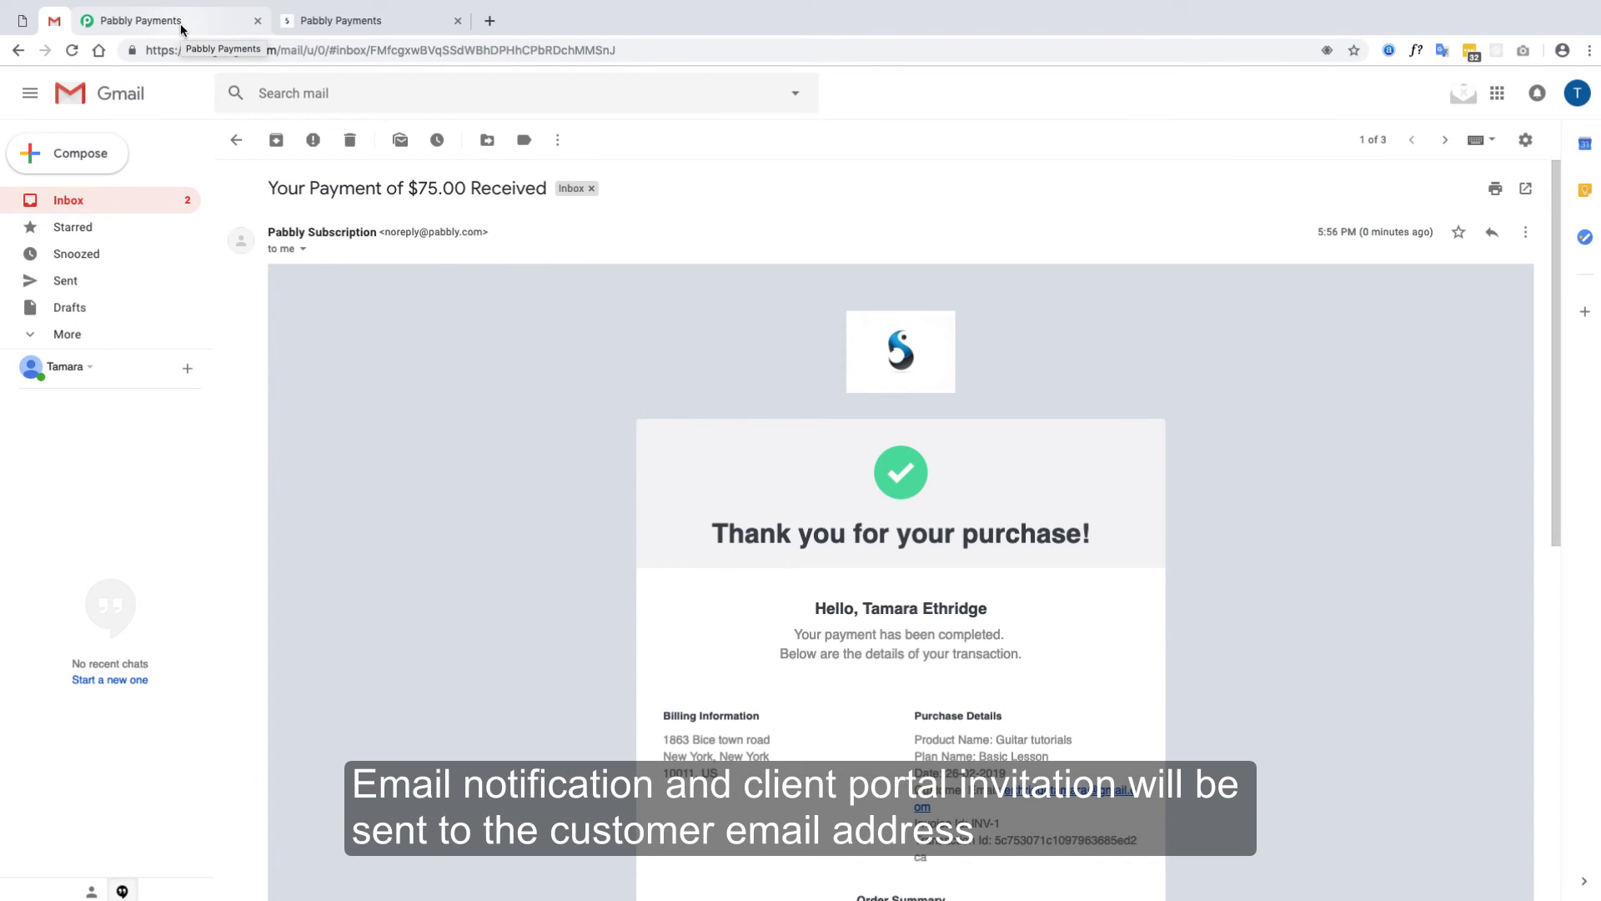
click(181, 29)
click(51, 20)
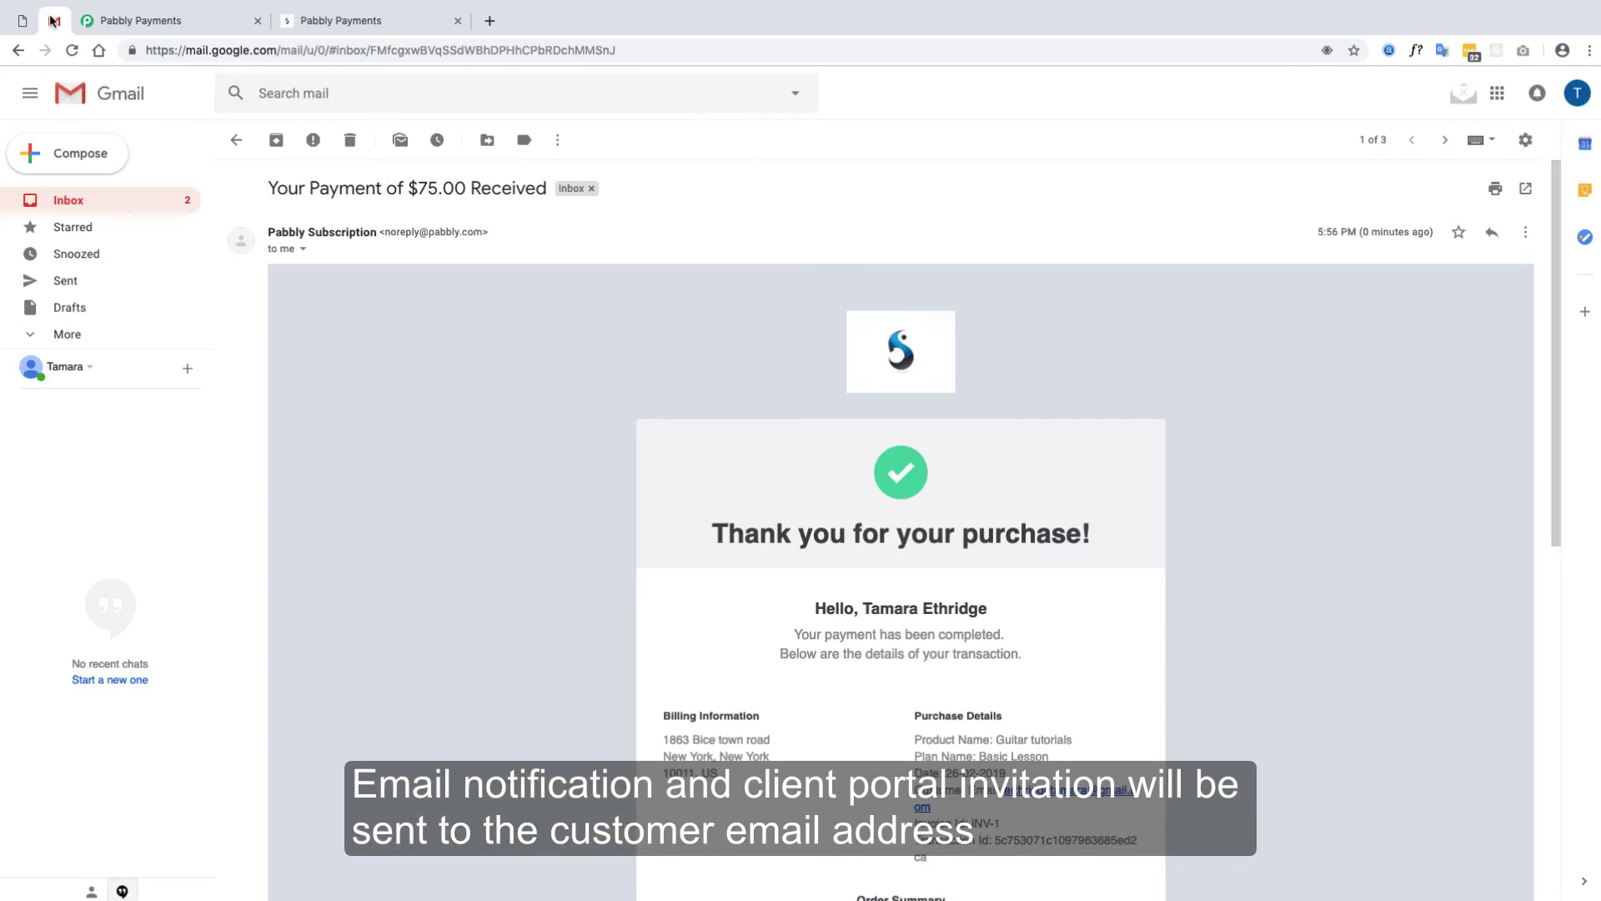
click(236, 140)
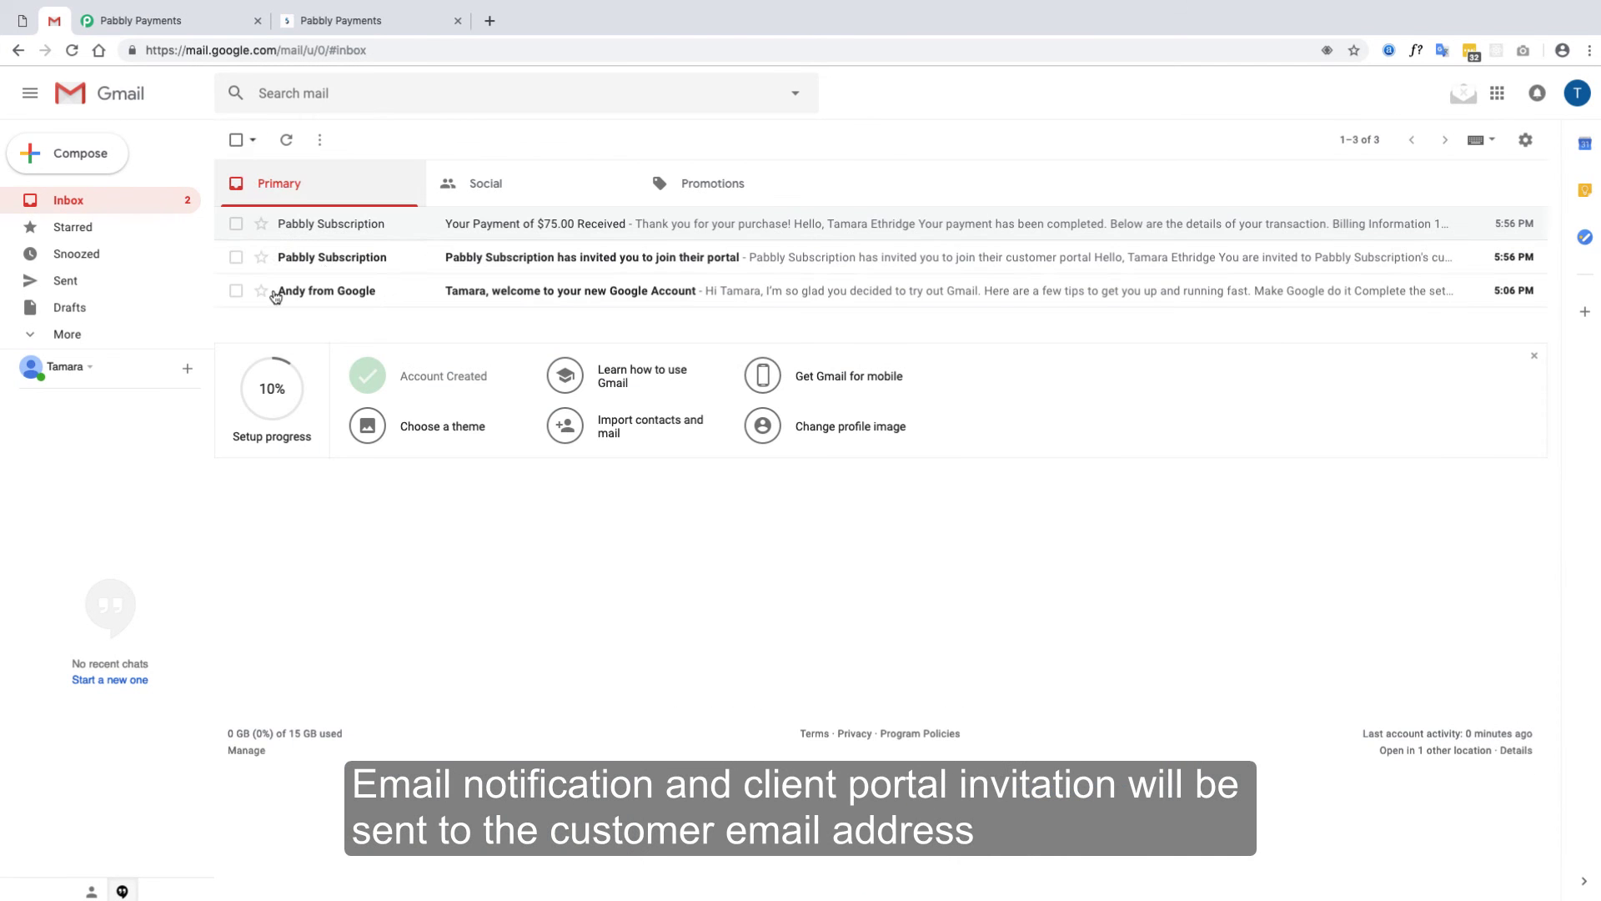
Open the customer portal invitation email and accept the invitation.
click(328, 265)
scroll(673, 517, down, 2)
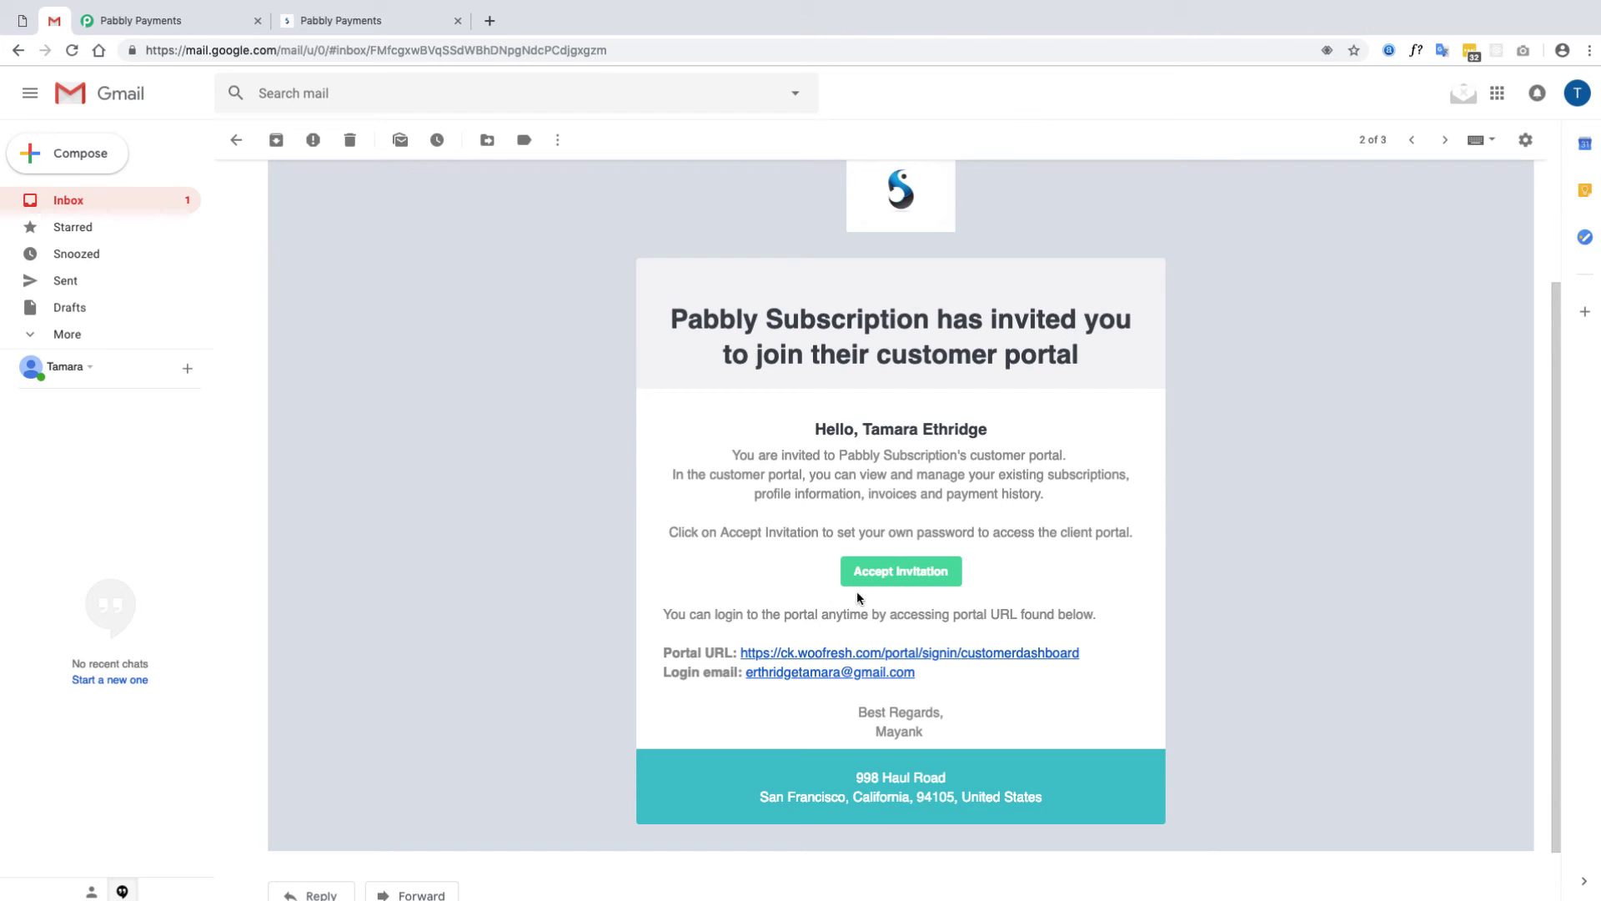
click(880, 572)
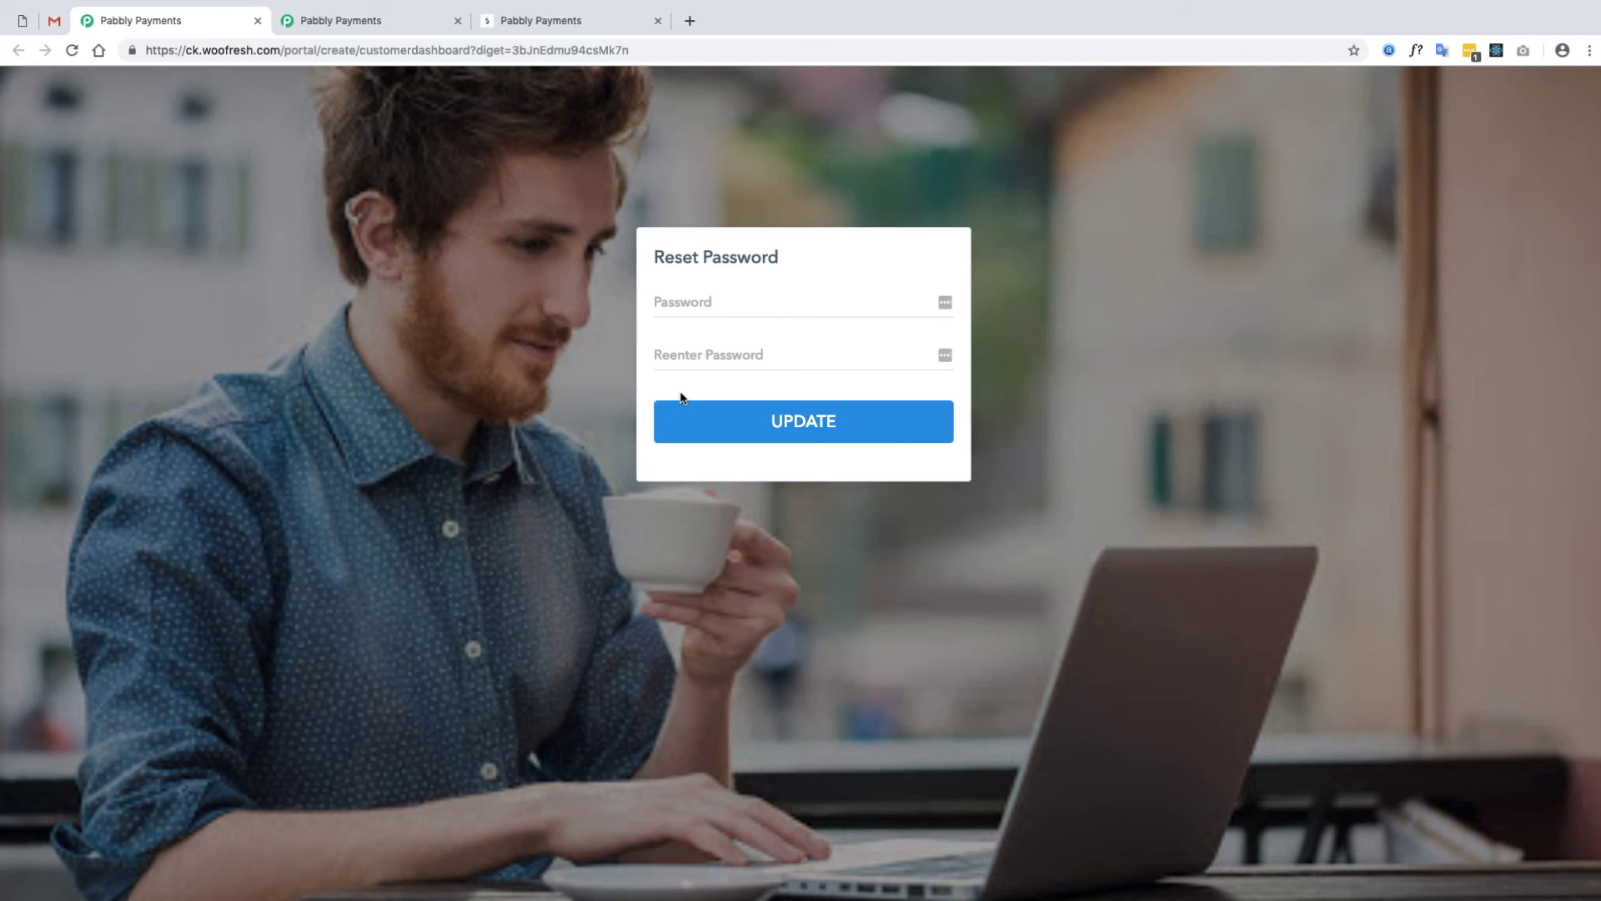
Set and confirm a new portal password on the Reset Password page, dismissing the save-password prompt.
click(720, 309)
text(••)
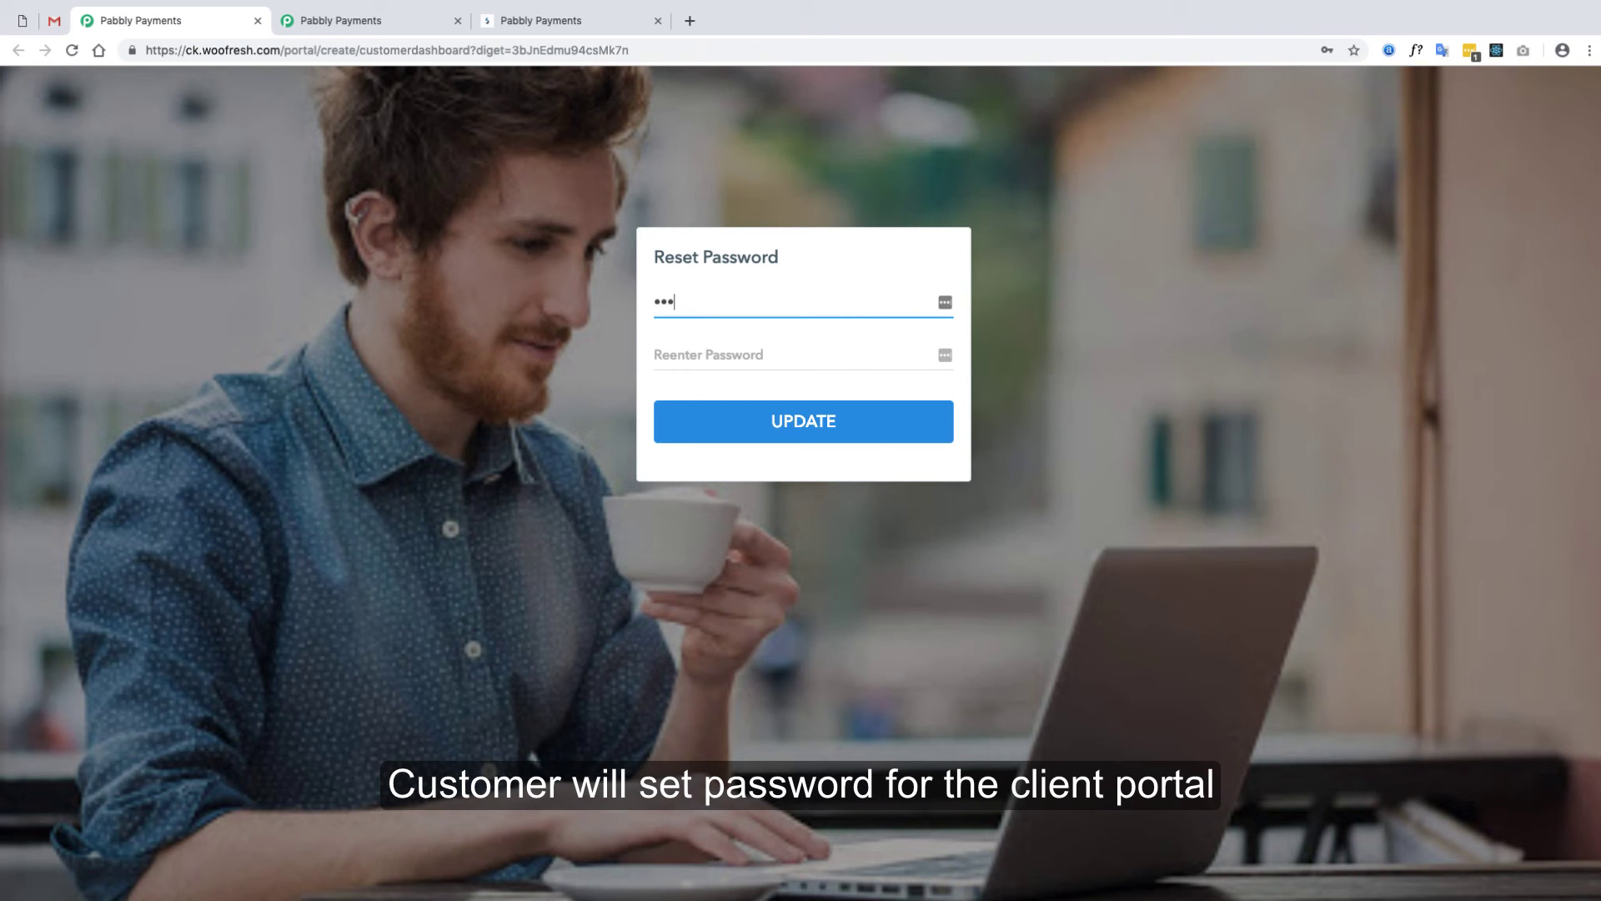
text(•••••••)
click(763, 354)
text(•••••••••)
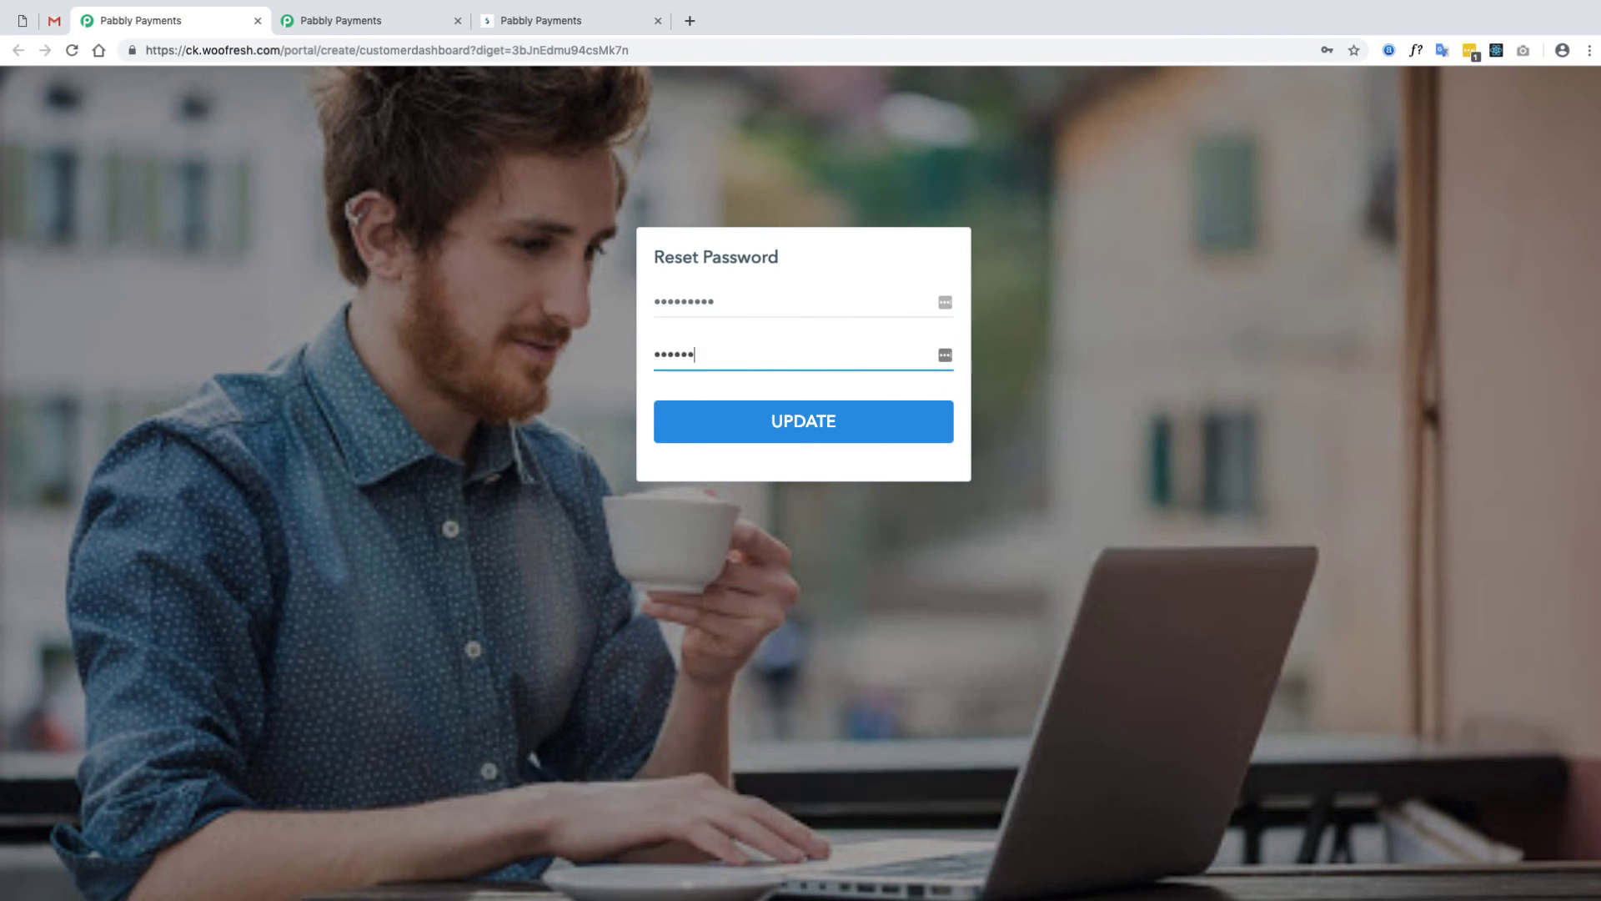
click(851, 438)
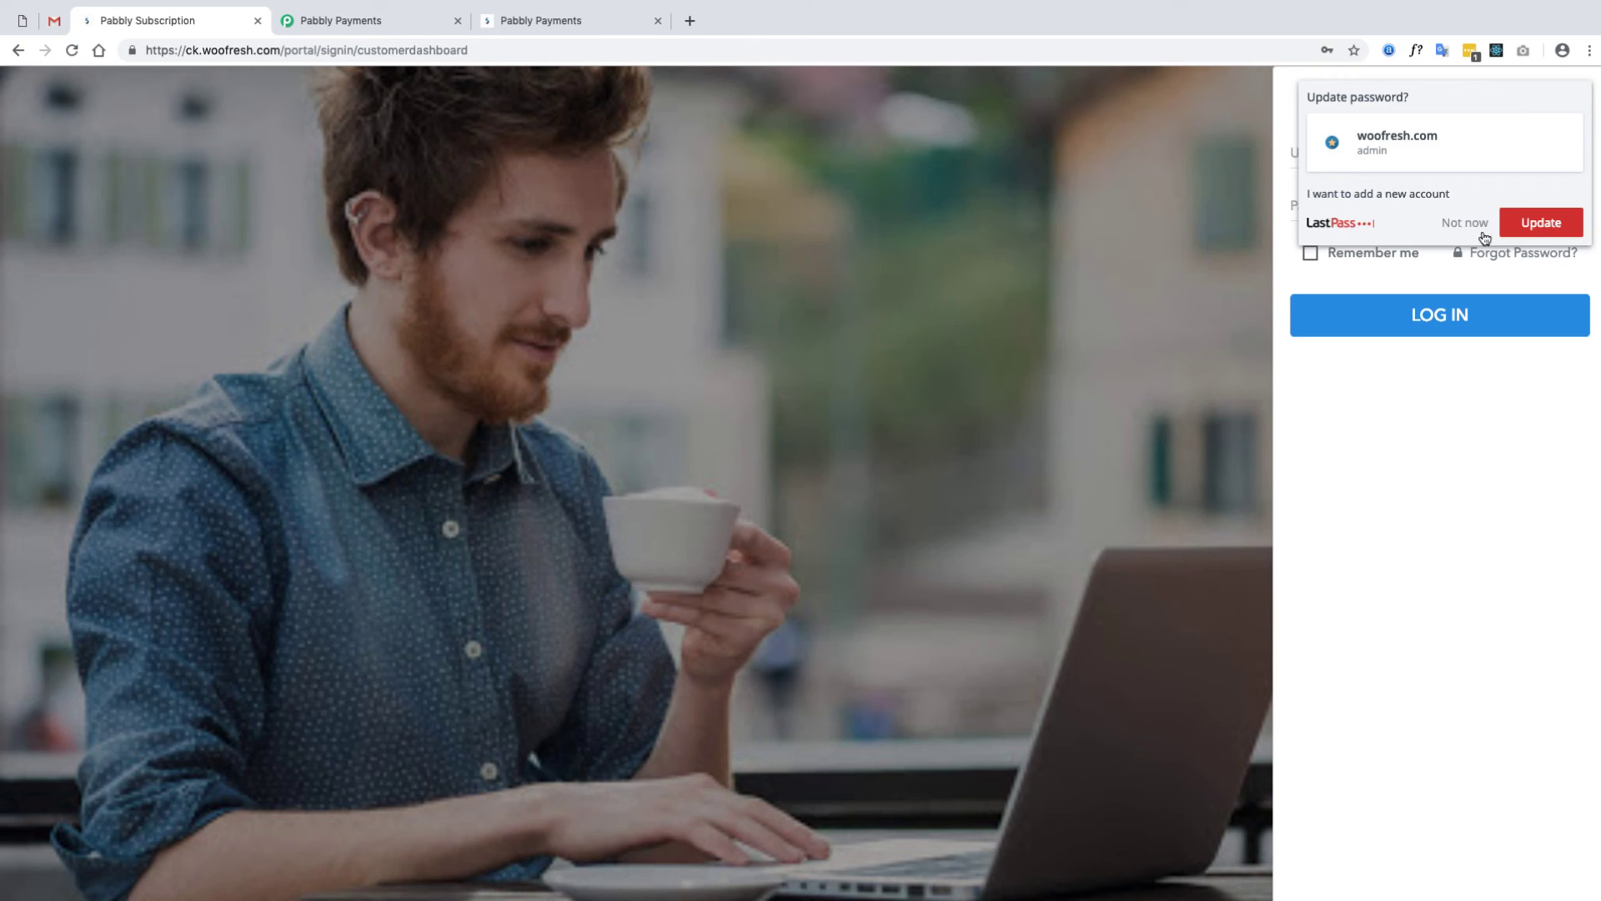
click(1482, 231)
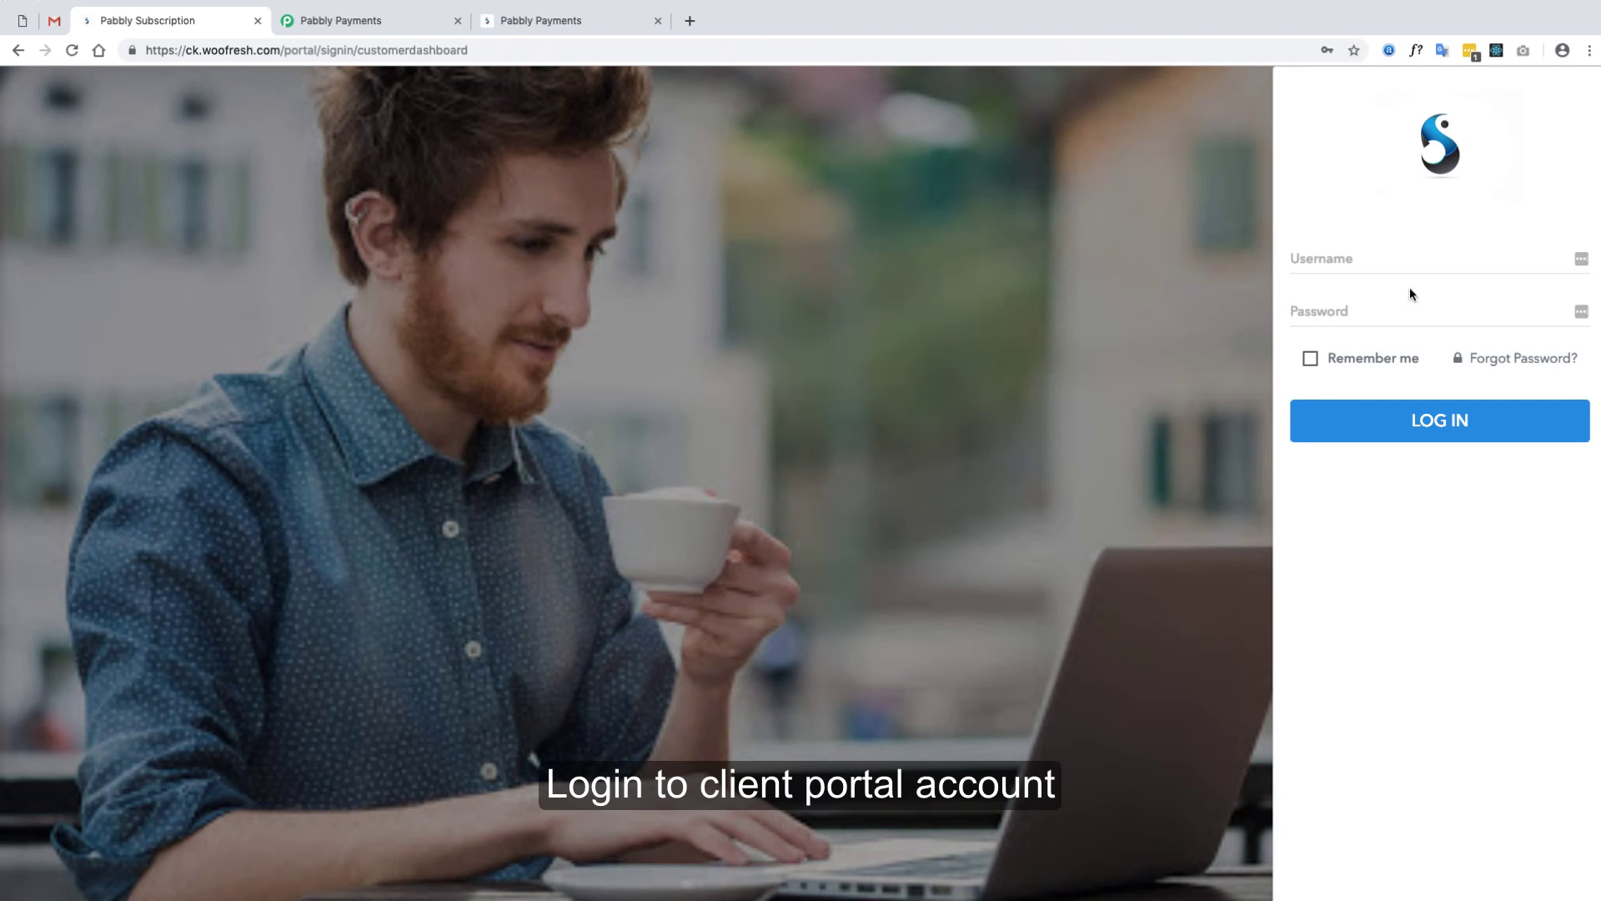
Log in to the client portal with the customer's e-mail and the new password.
click(1375, 269)
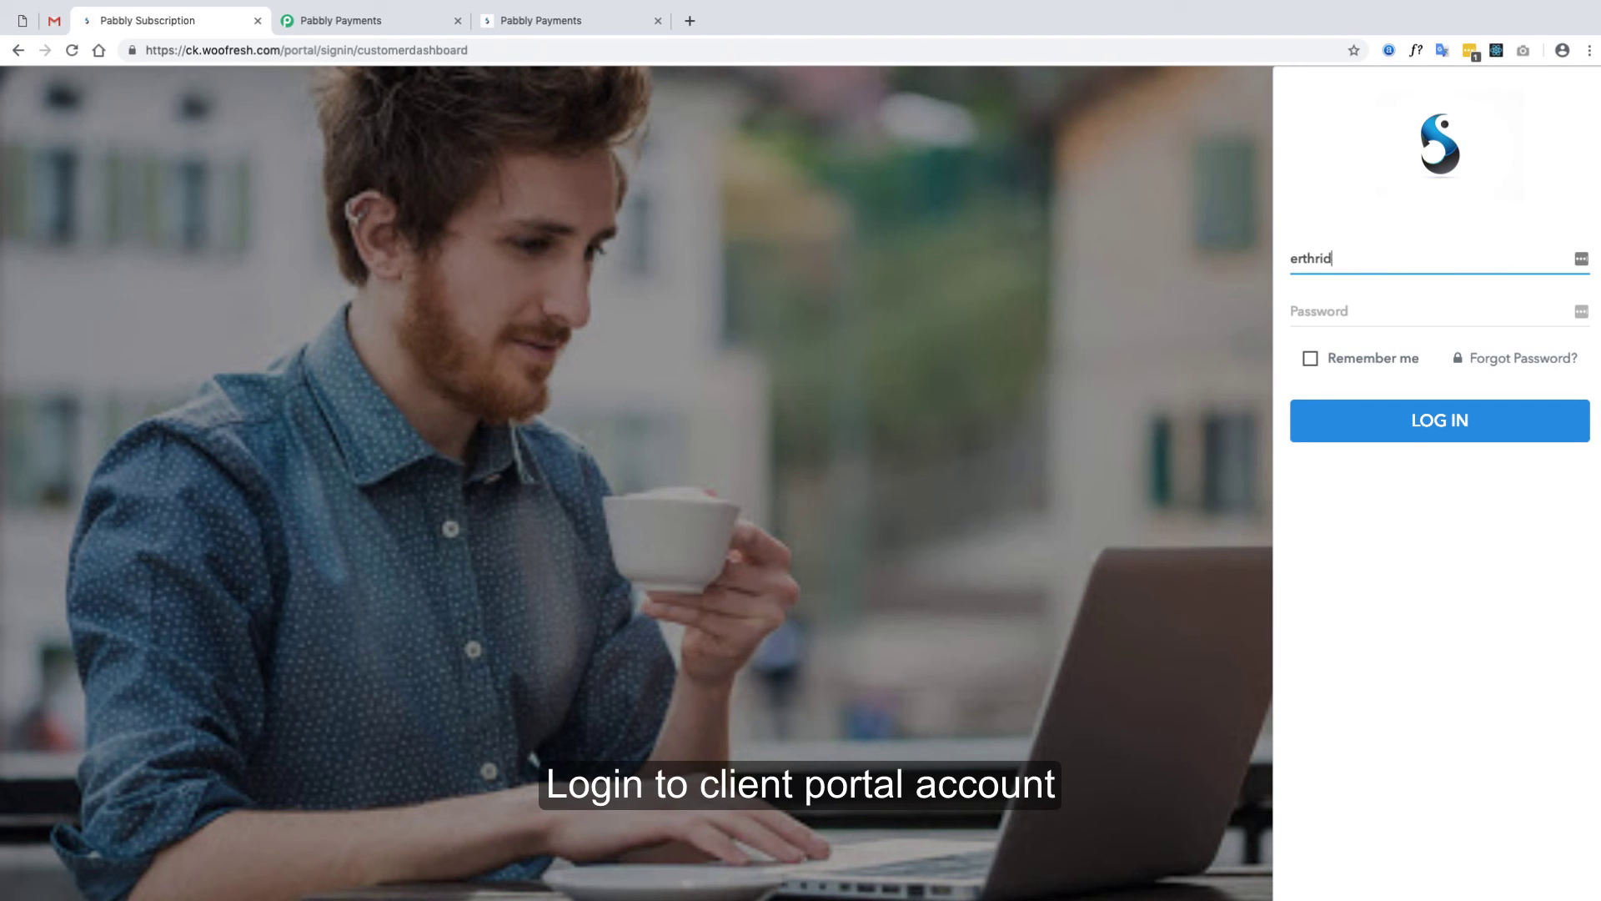
key(Tab)
text(•••••••••)
click(1389, 424)
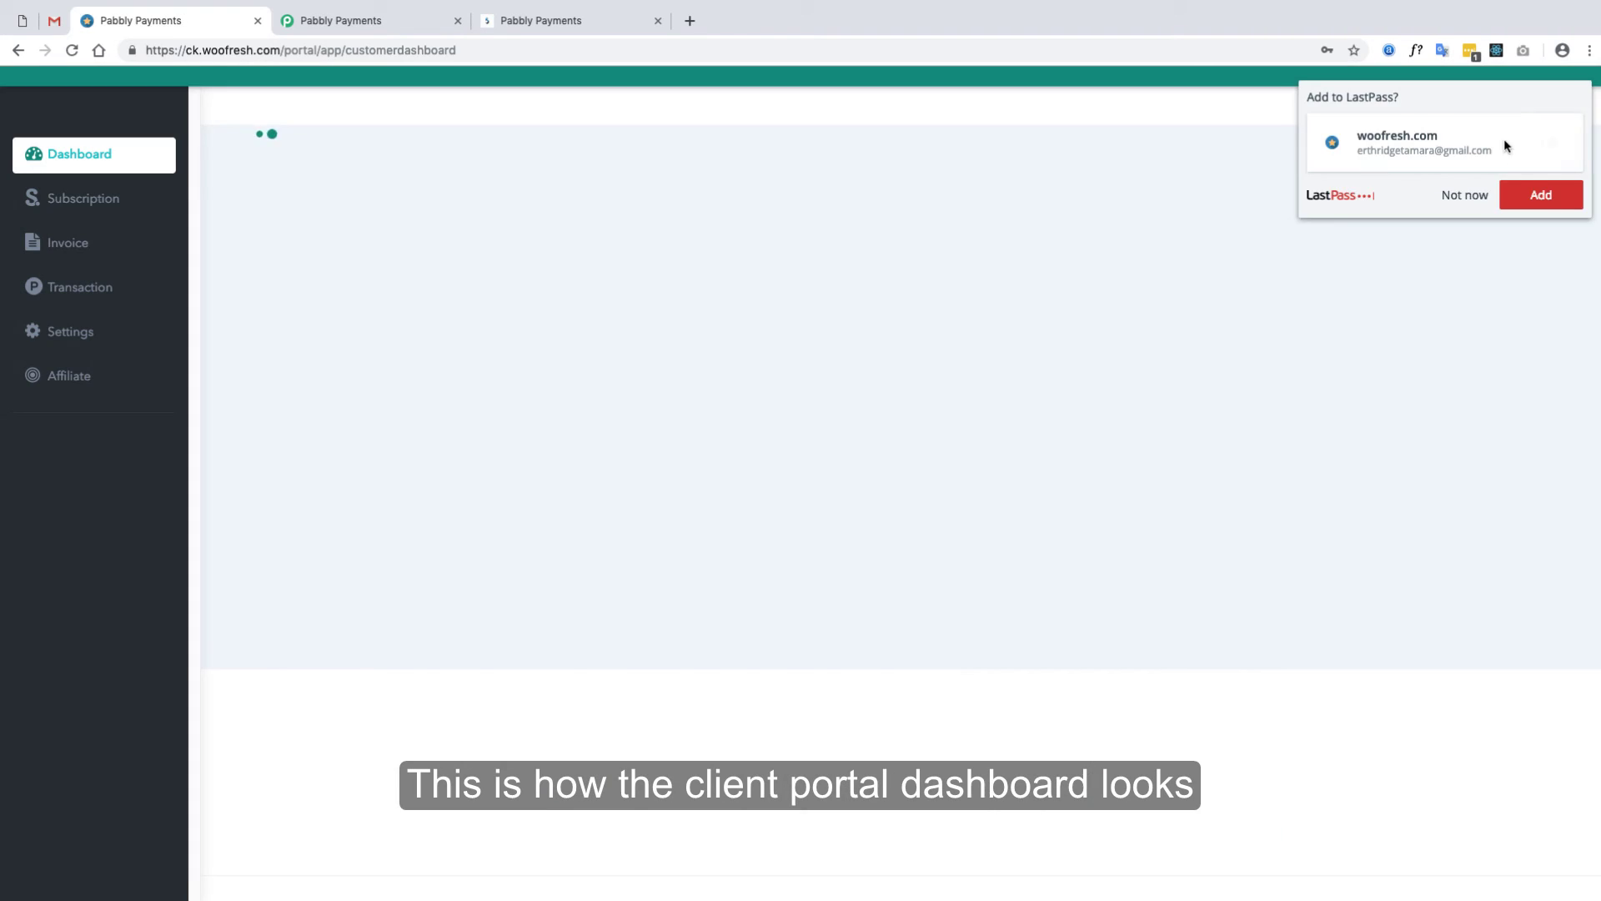
Dismiss the password prompt, check the portal's web address, and return to the customer portal.
click(1478, 194)
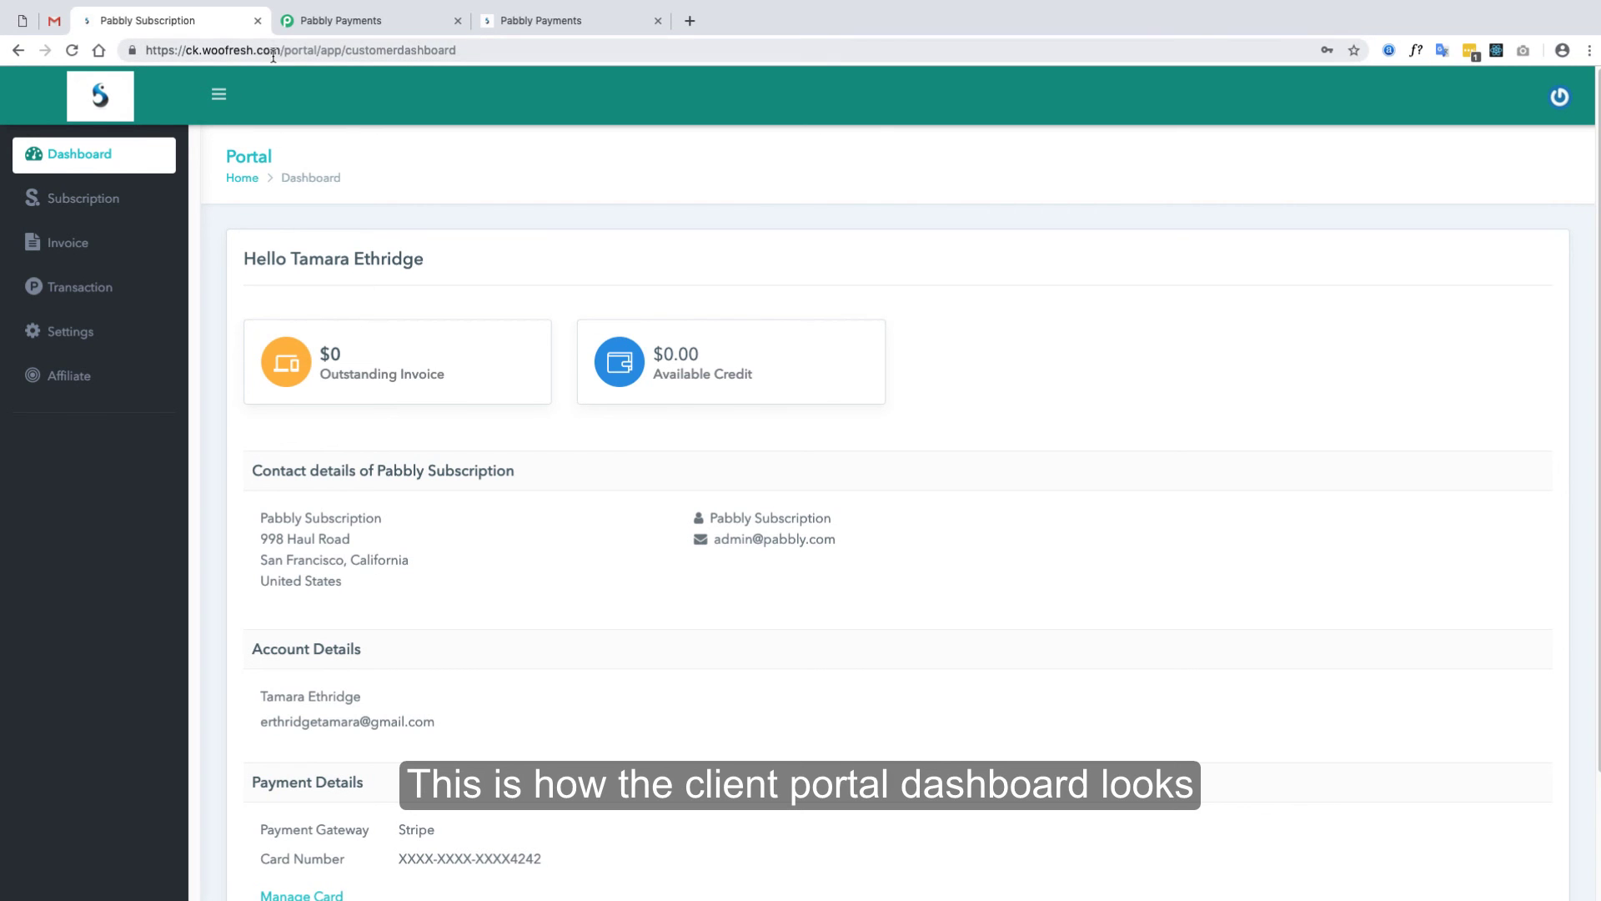
drag(280, 52, 145, 50)
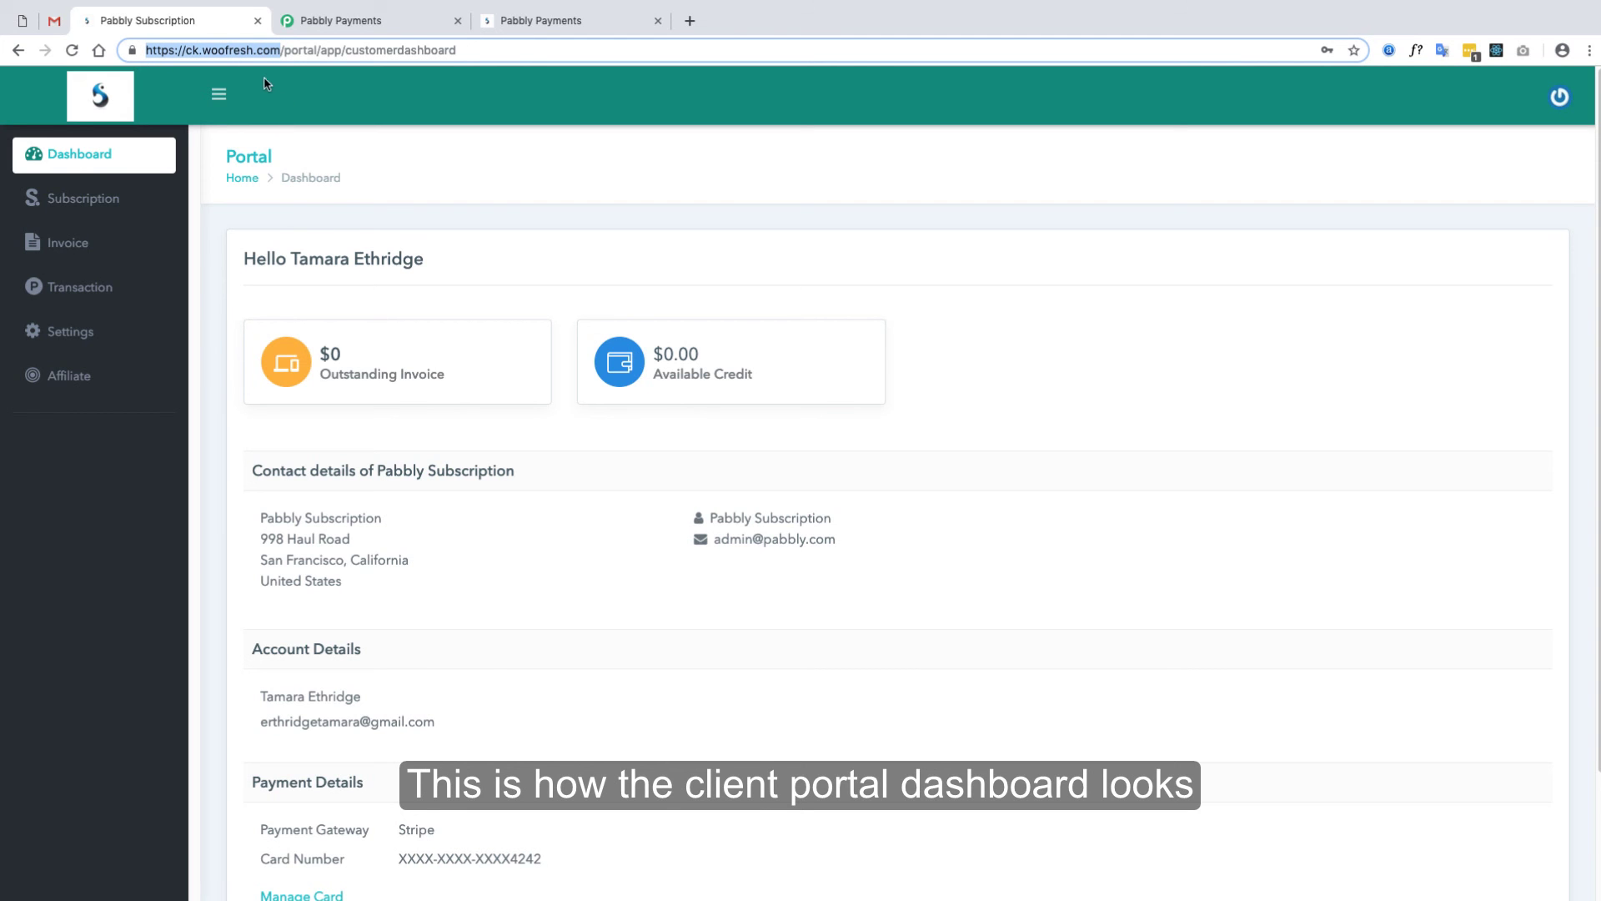
click(178, 102)
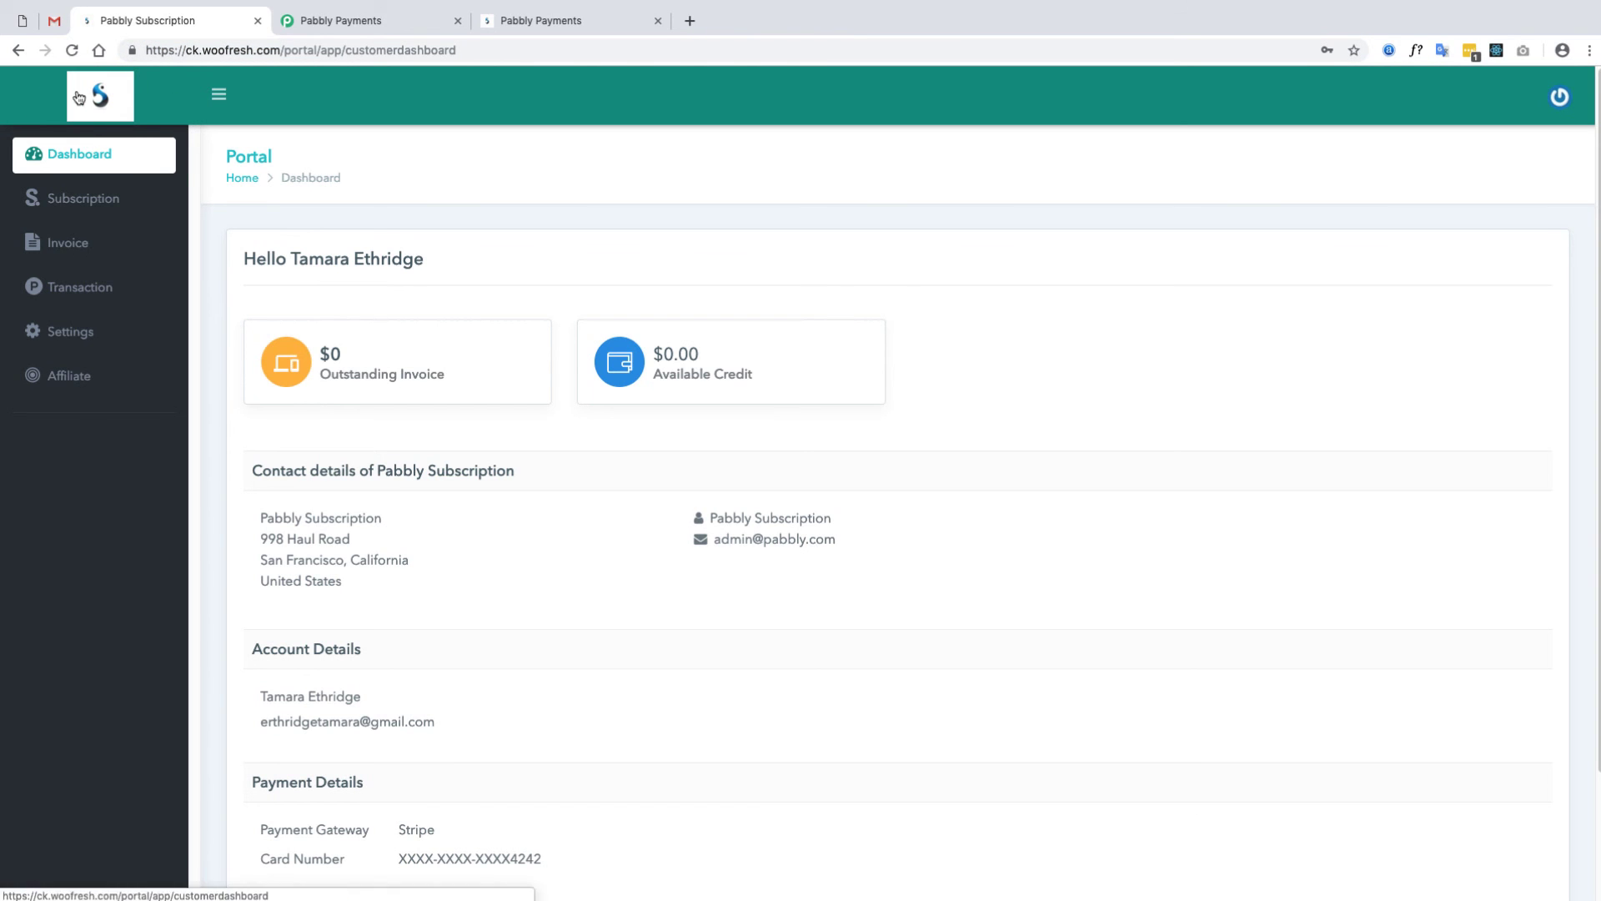
click(534, 20)
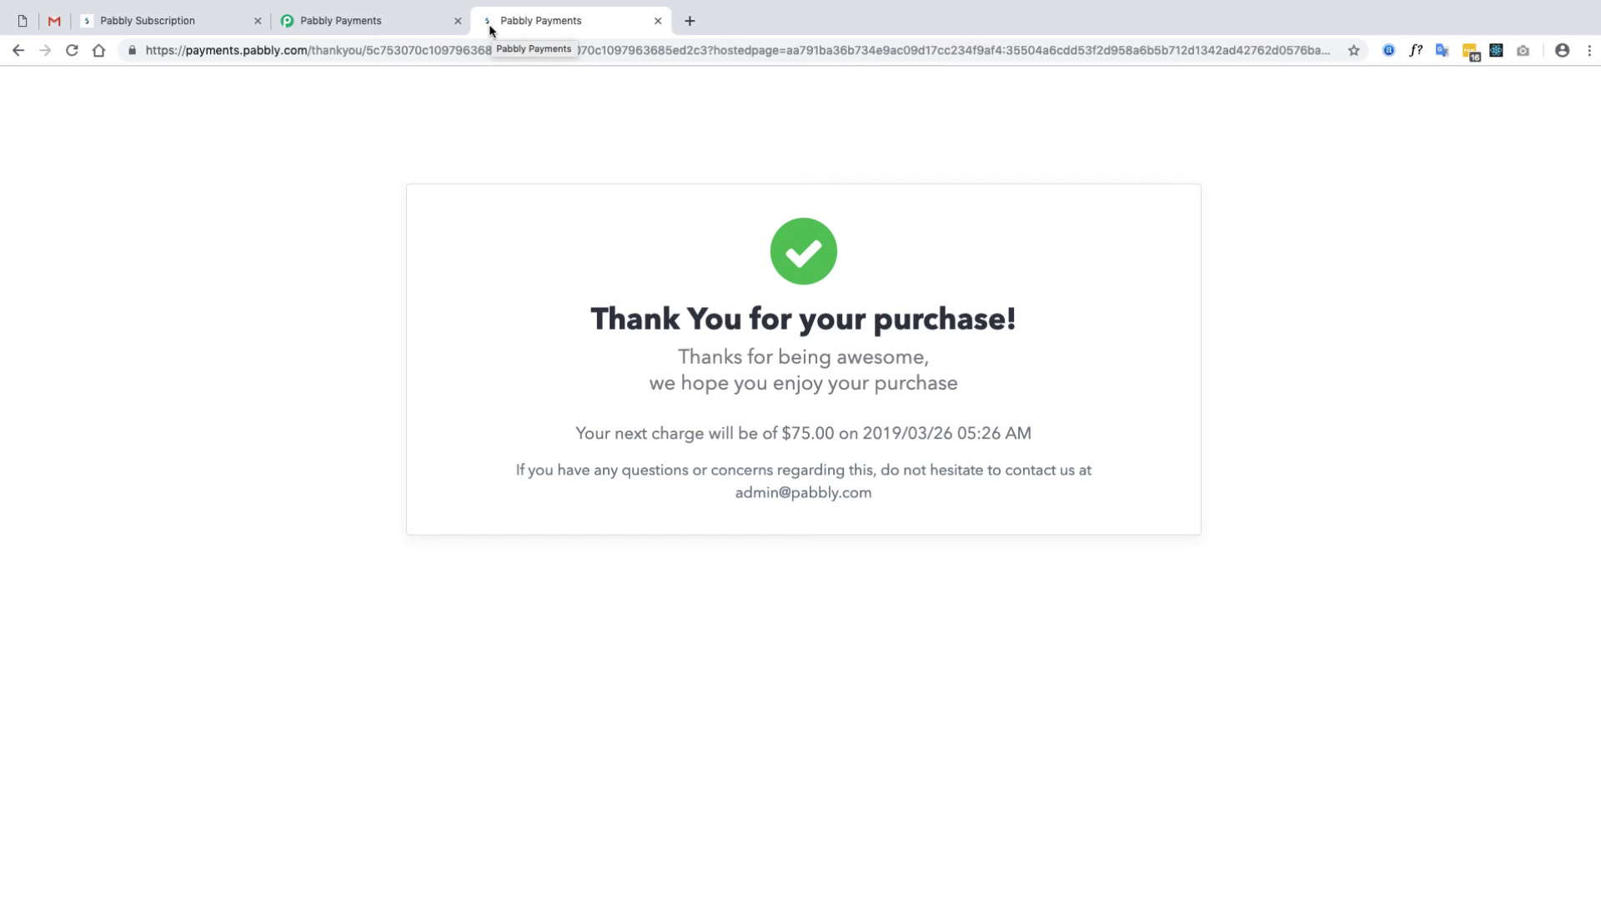
click(95, 28)
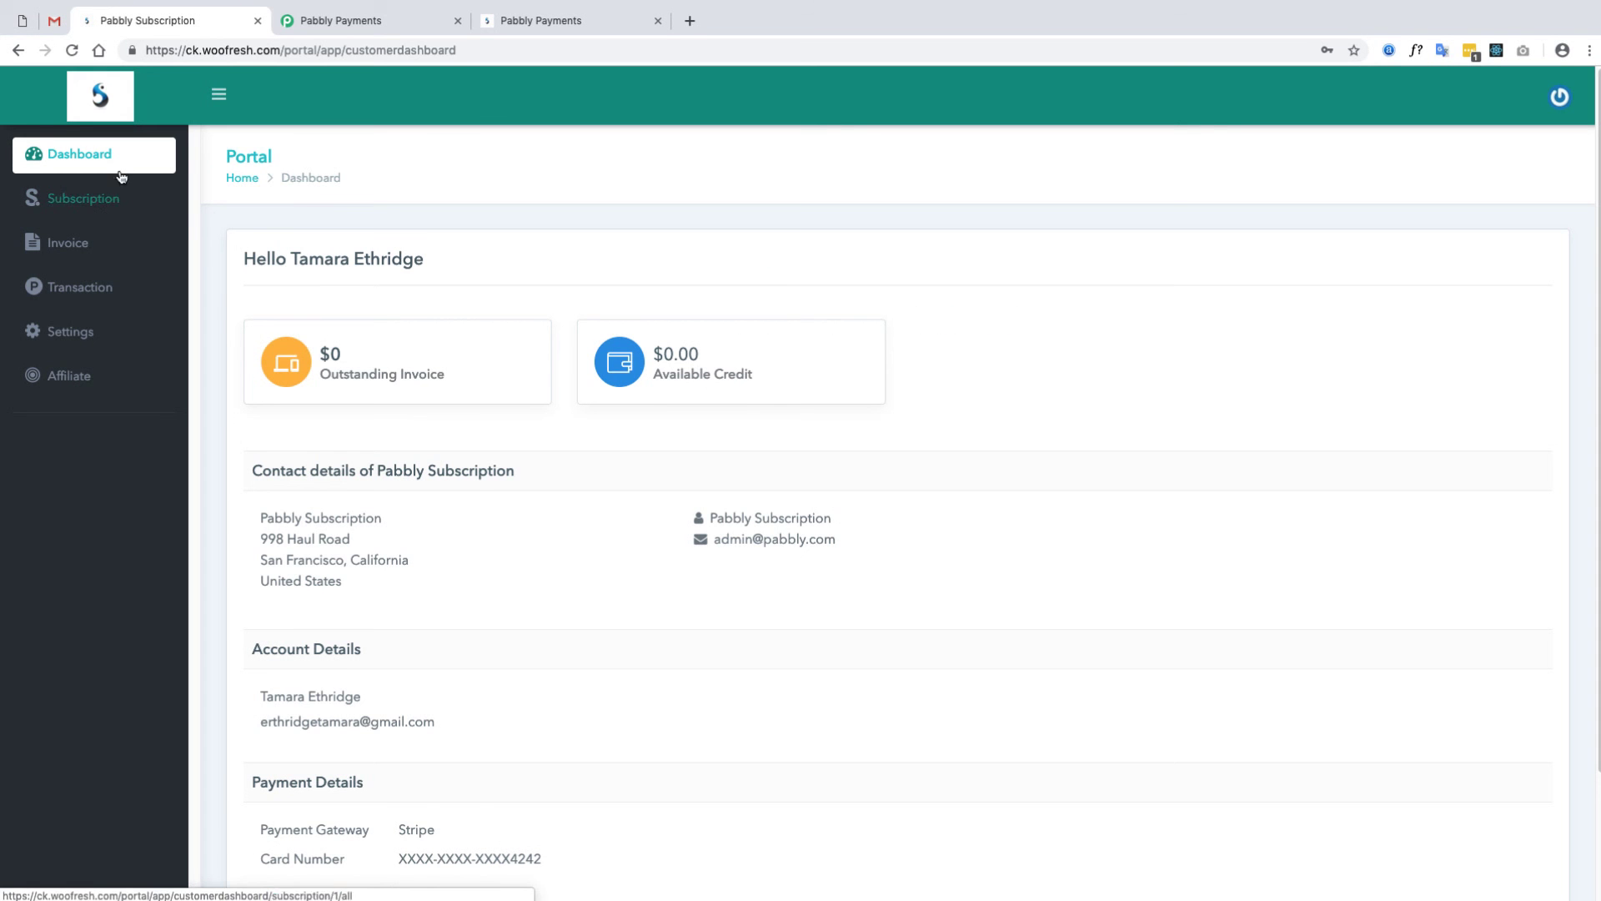
Review the dashboard's merchant contact and customer account details, then open the Subscription list.
scroll(192, 213, down, 2)
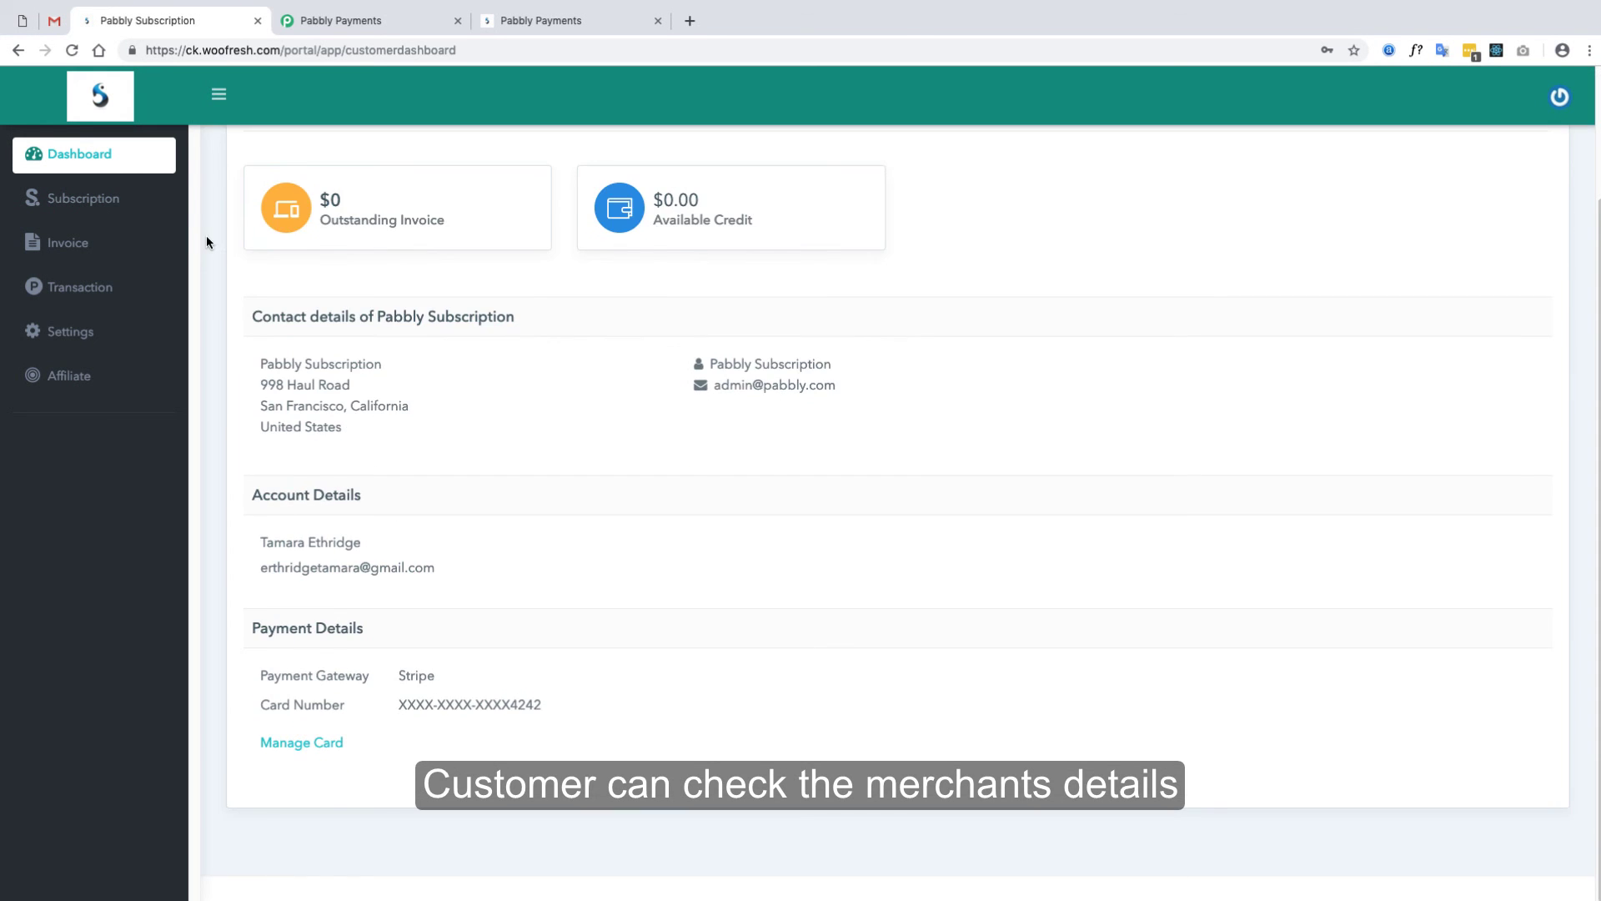
scroll(225, 269, up, 1)
click(293, 179)
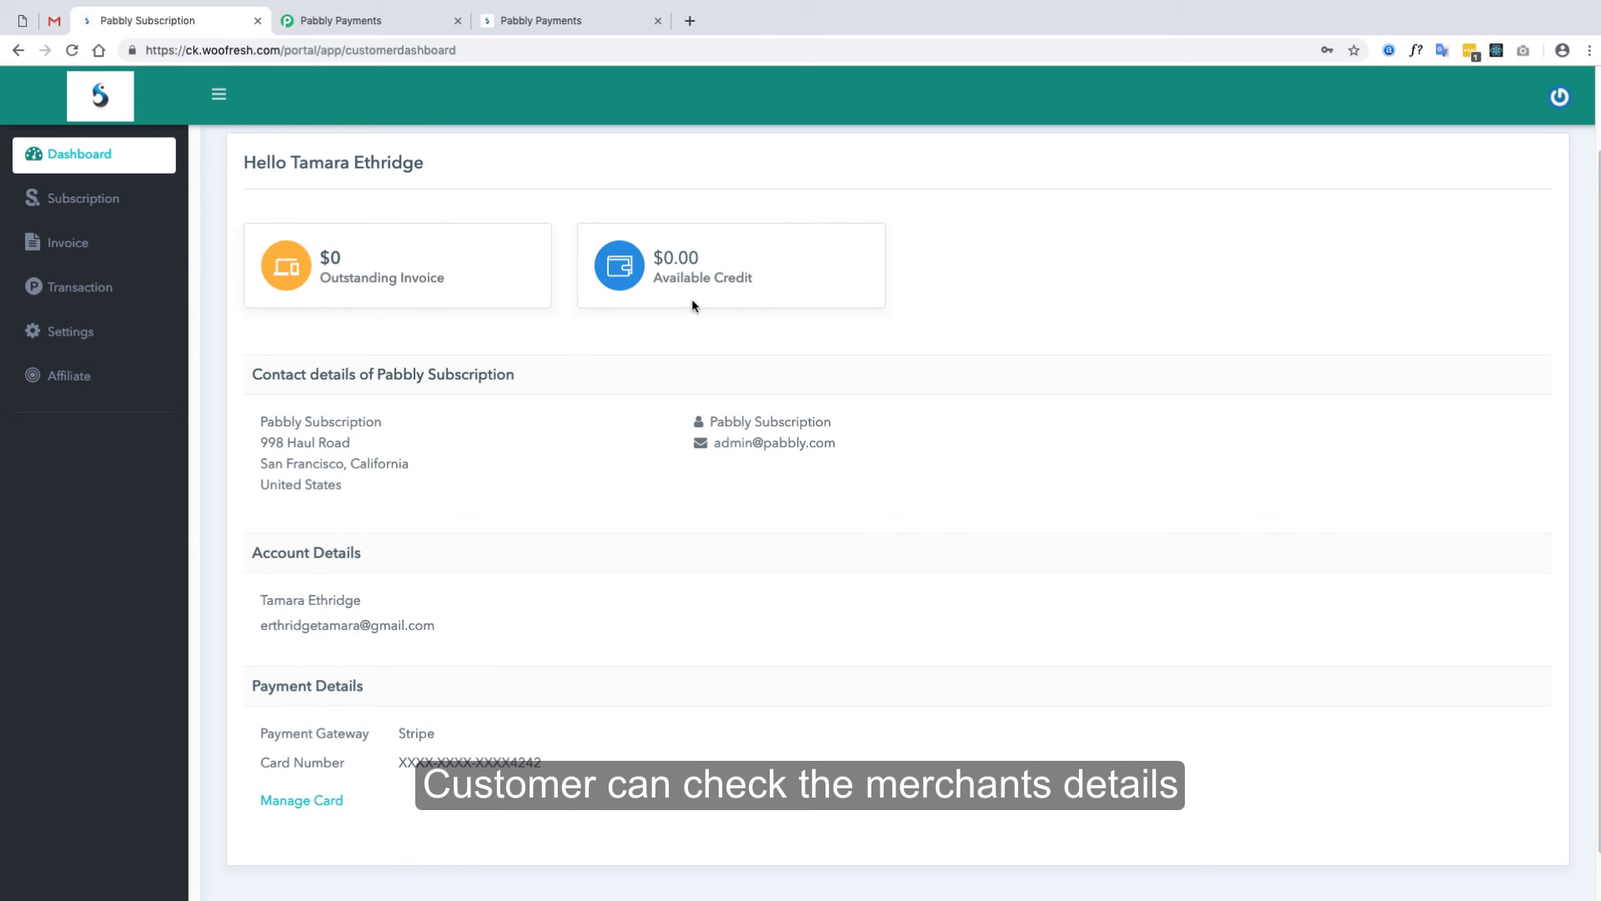
drag(262, 422, 347, 500)
click(849, 457)
scroll(822, 482, down, 1)
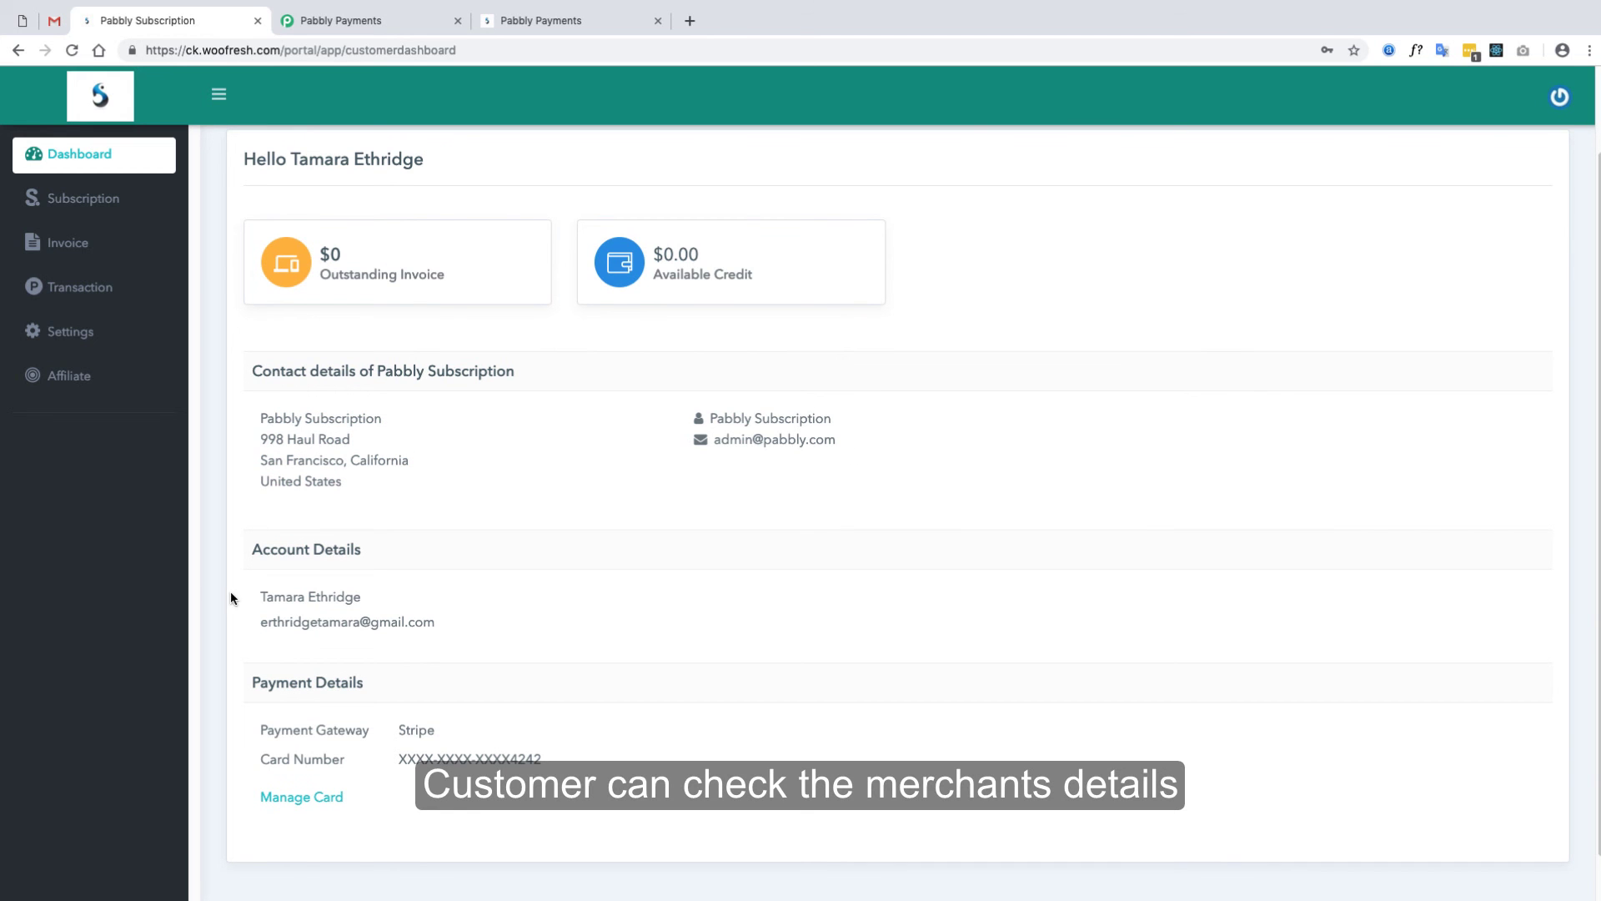
drag(252, 596, 375, 614)
click(482, 612)
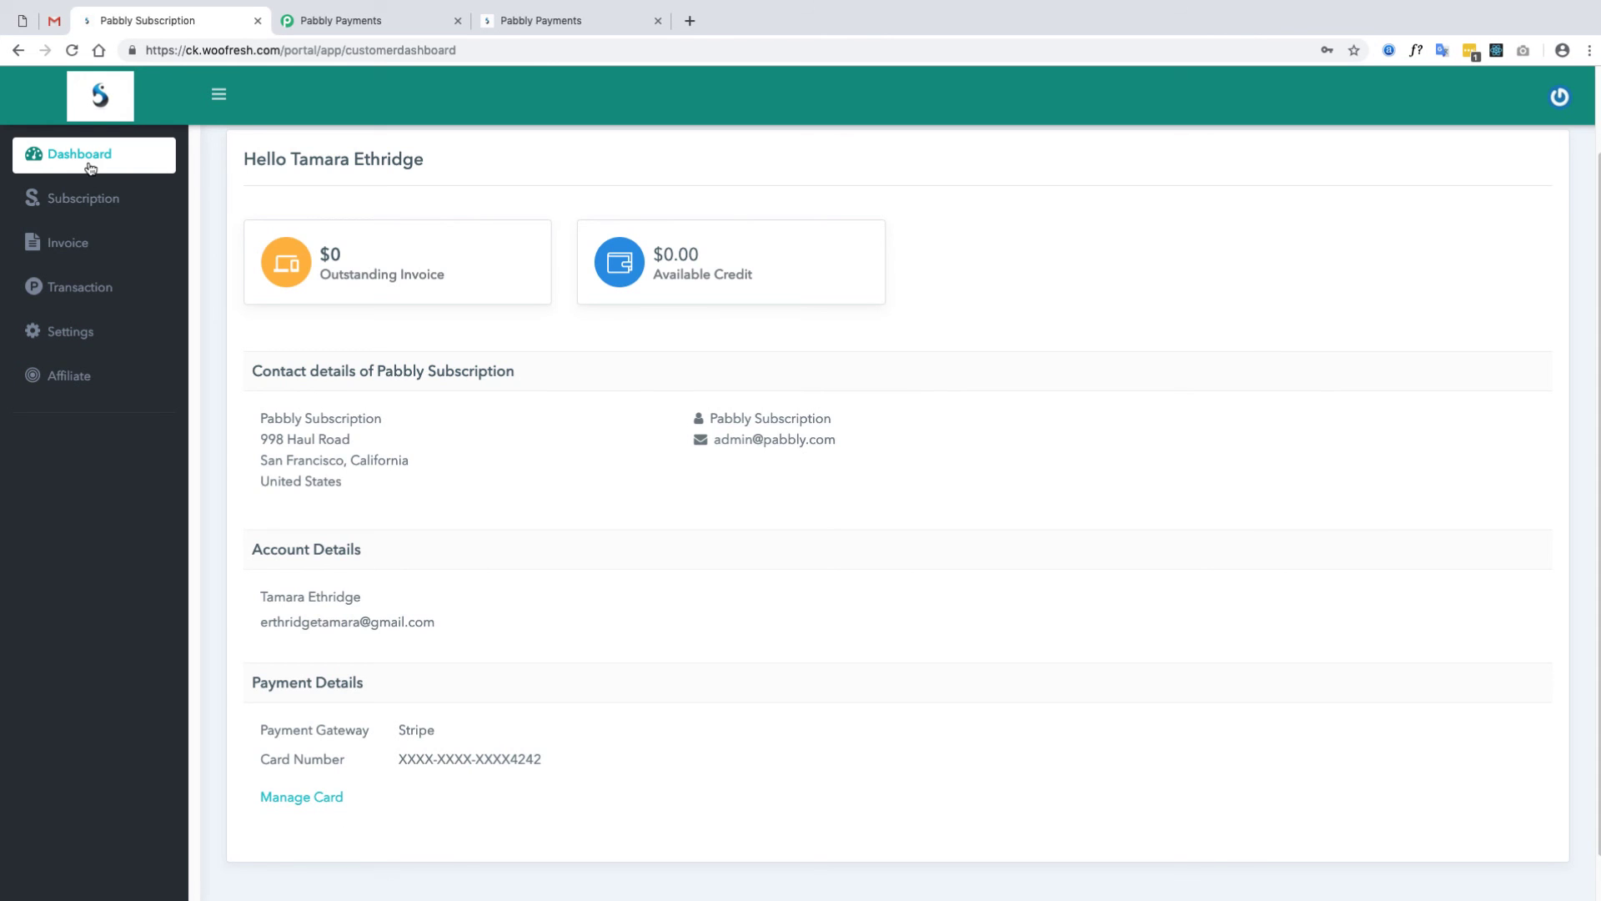
click(83, 199)
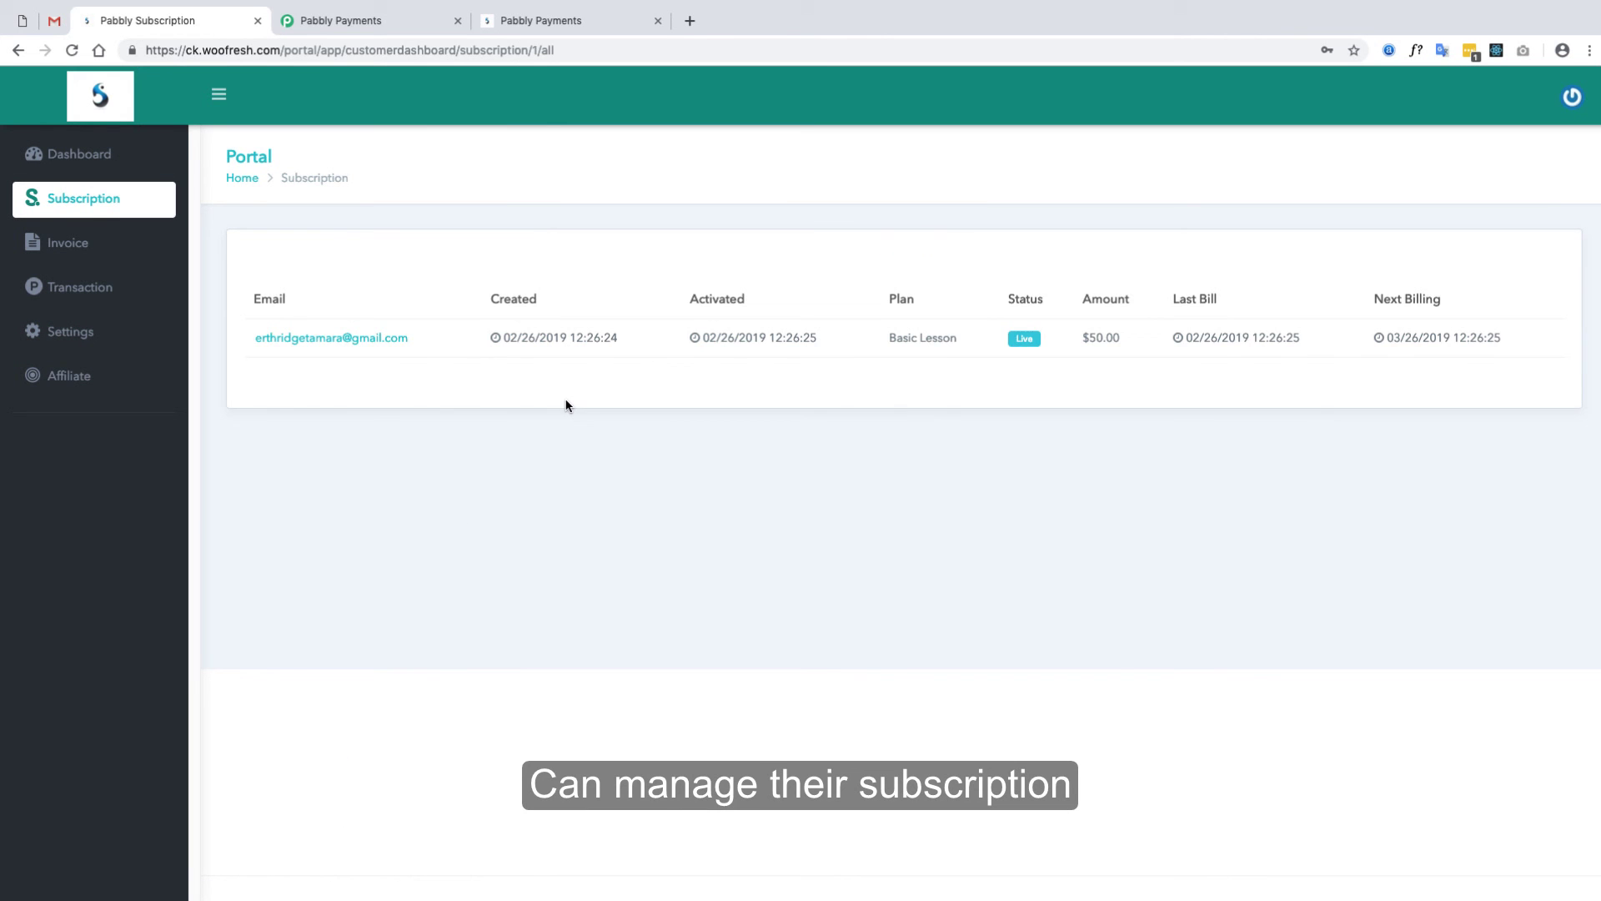
Open the Basic Lesson subscription and its edit view, then check Invoices, Transactions and profile Settings.
click(260, 336)
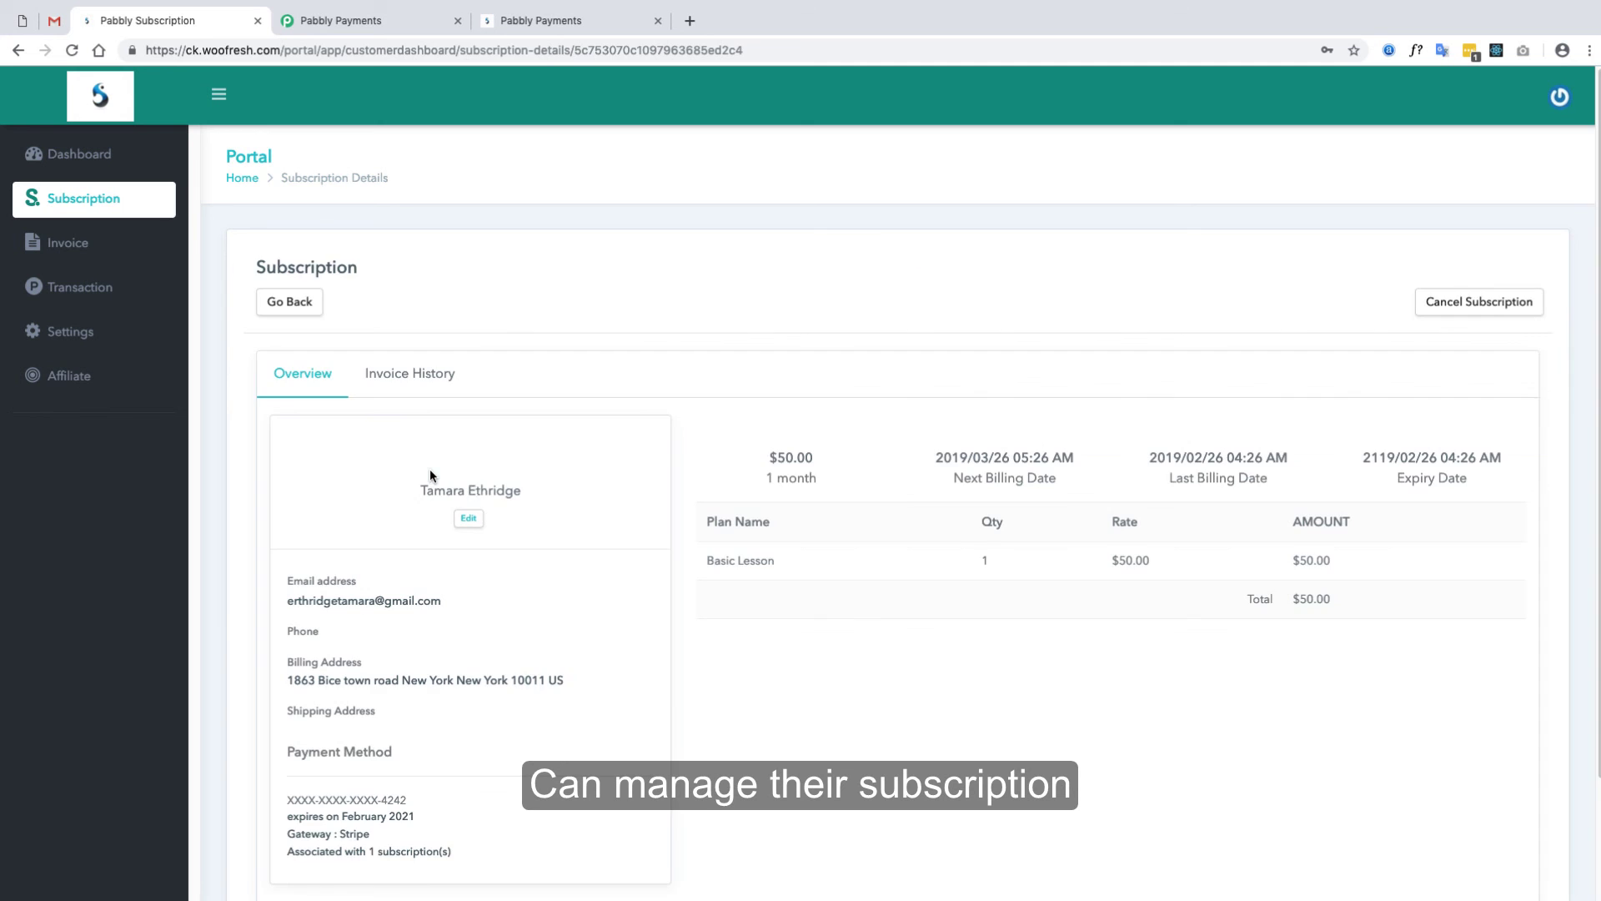
click(468, 519)
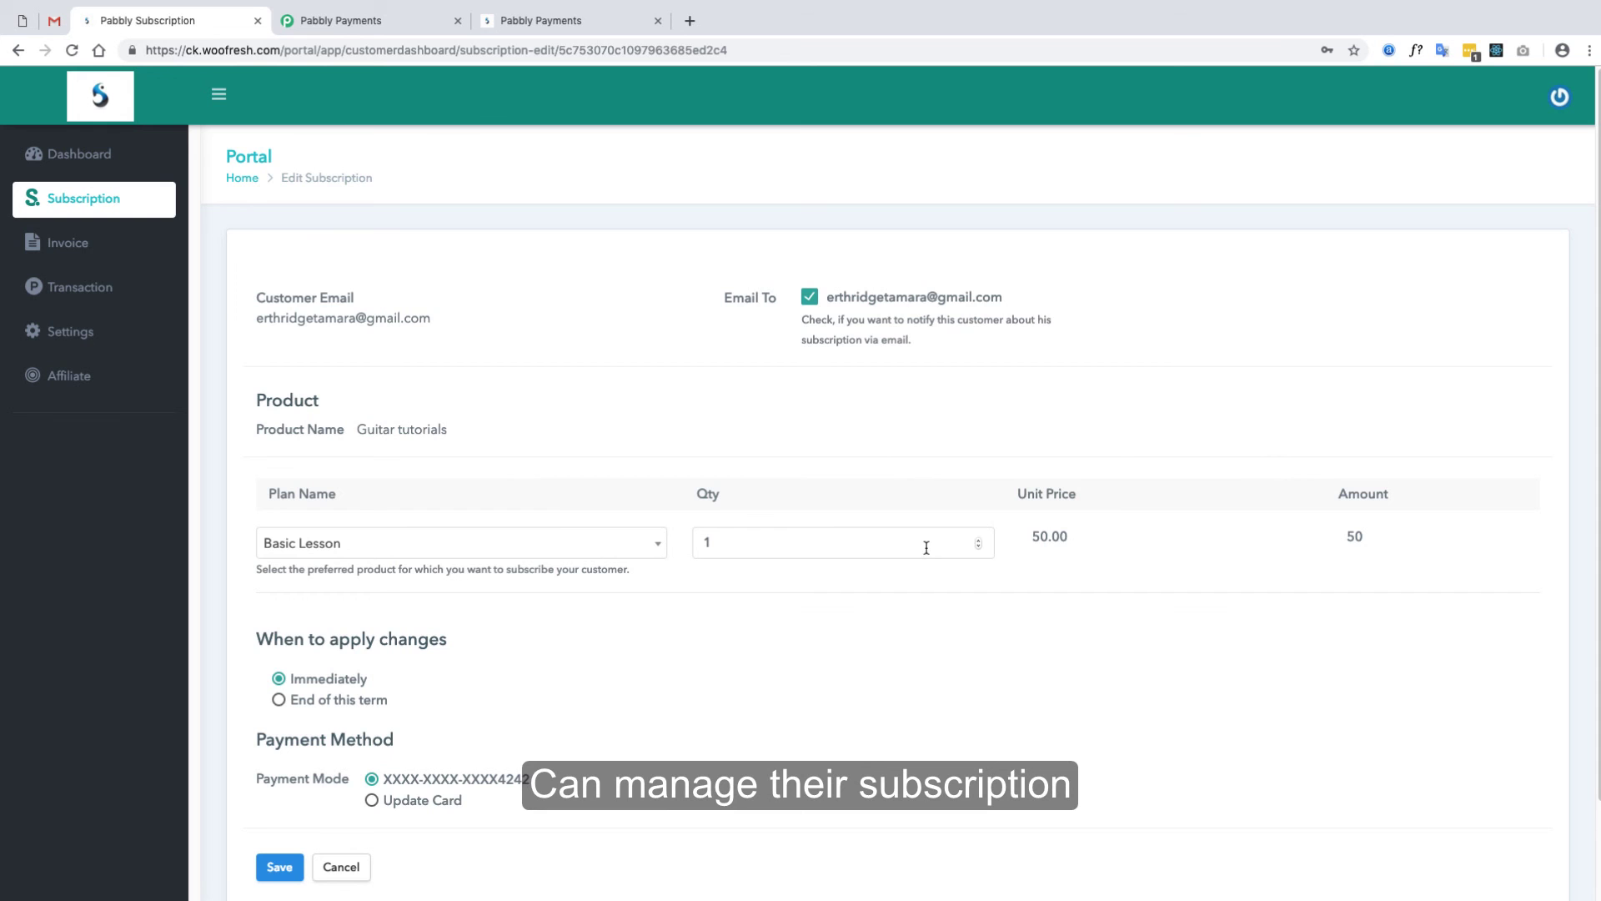
scroll(925, 551, down, 1)
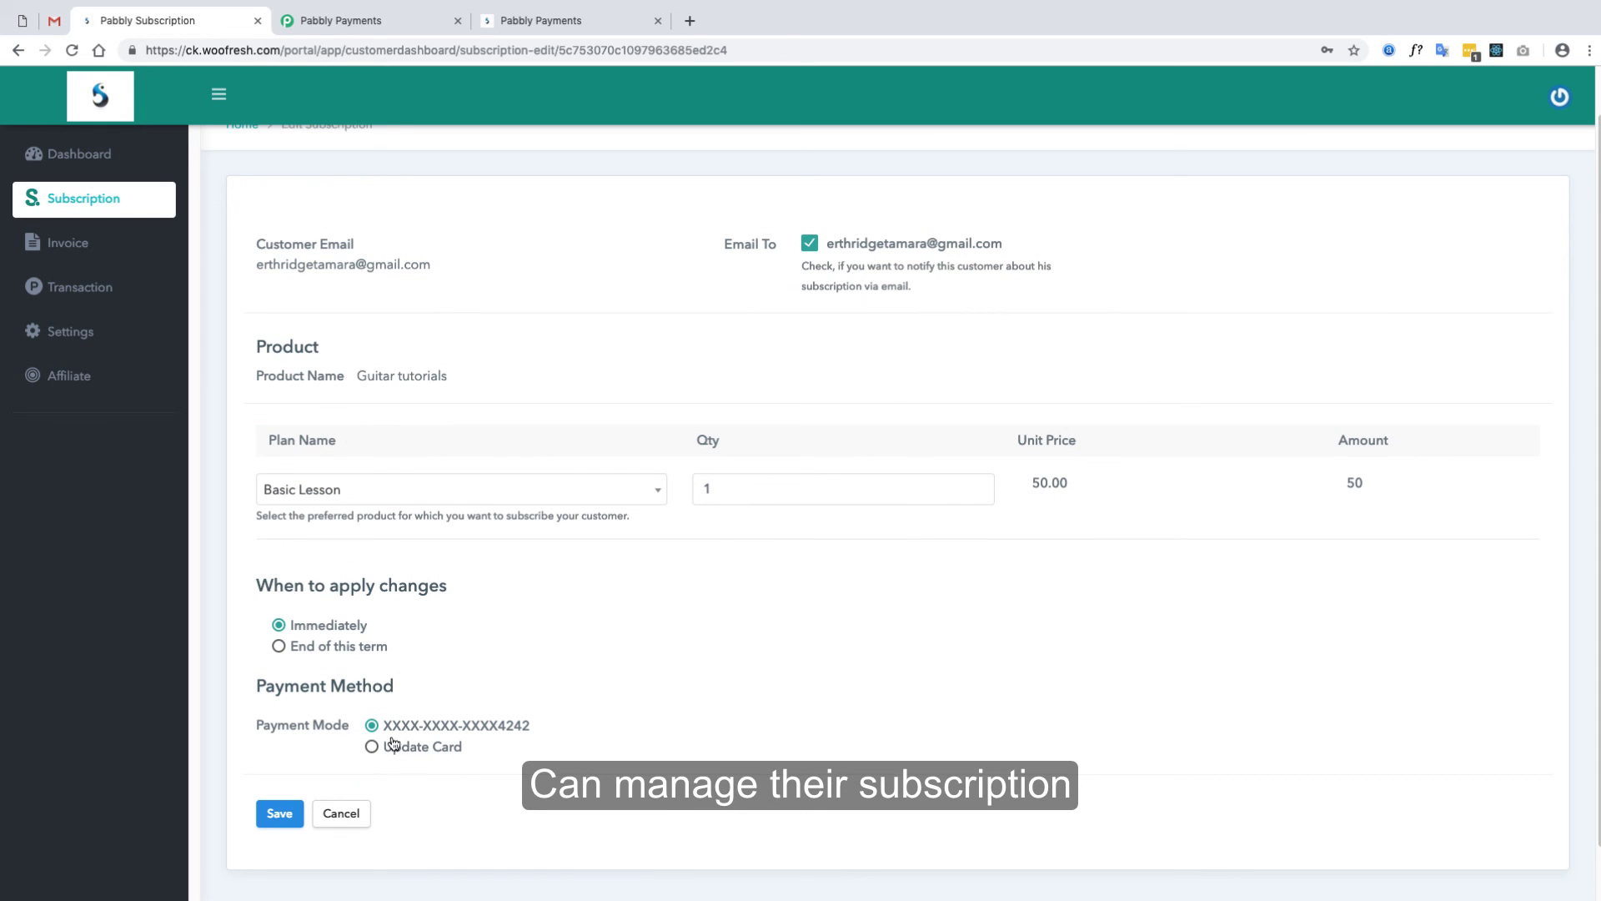
click(61, 245)
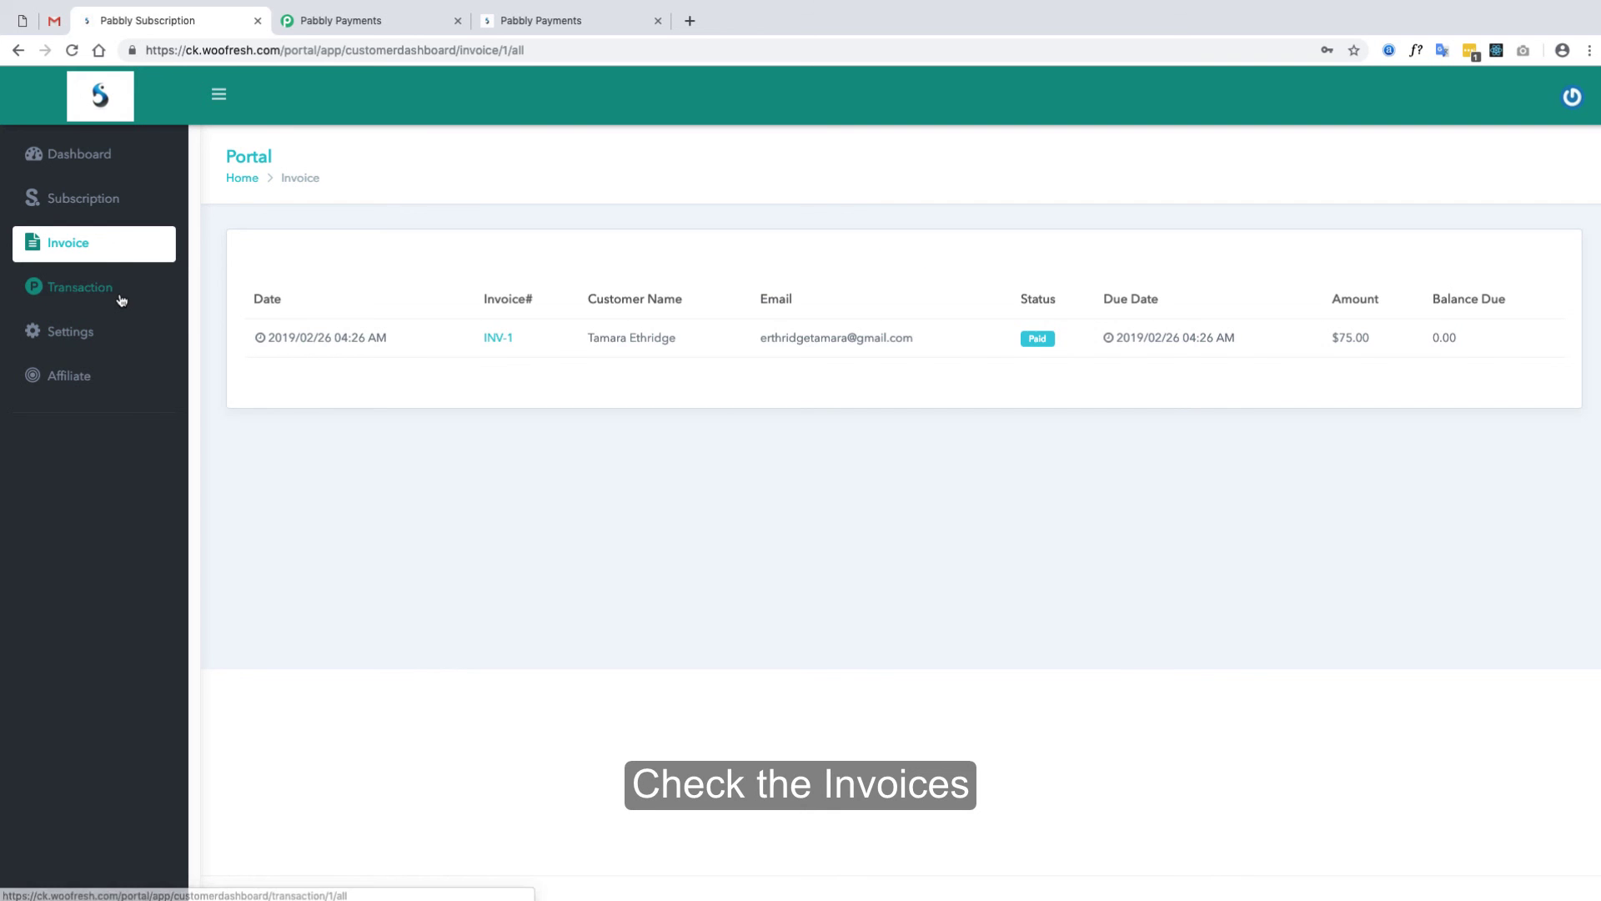
click(120, 300)
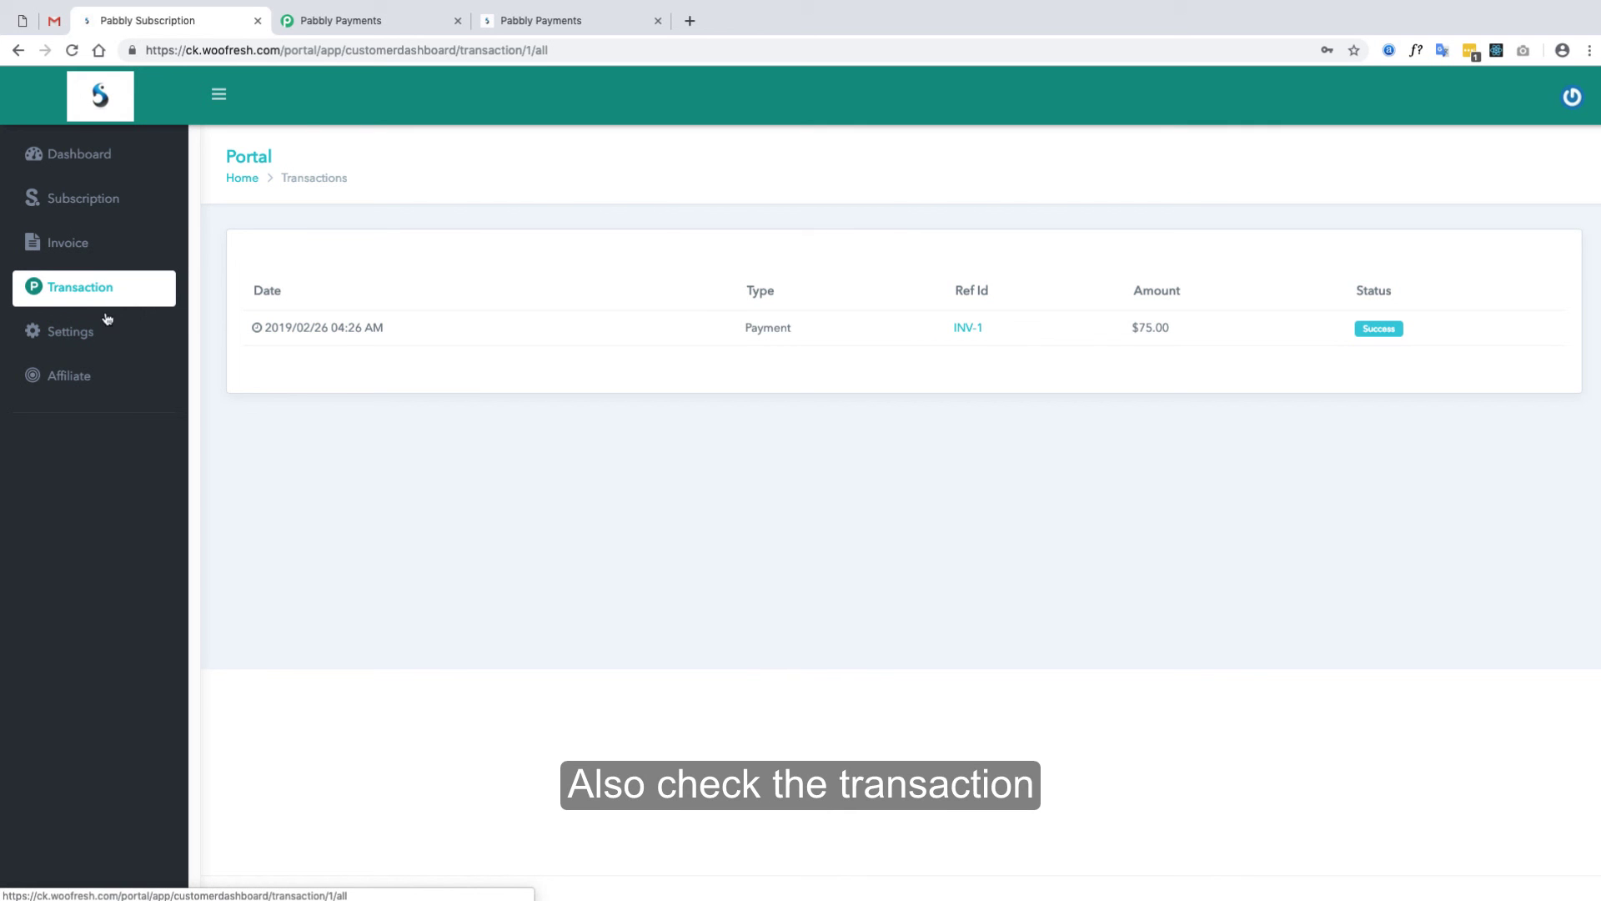
click(129, 342)
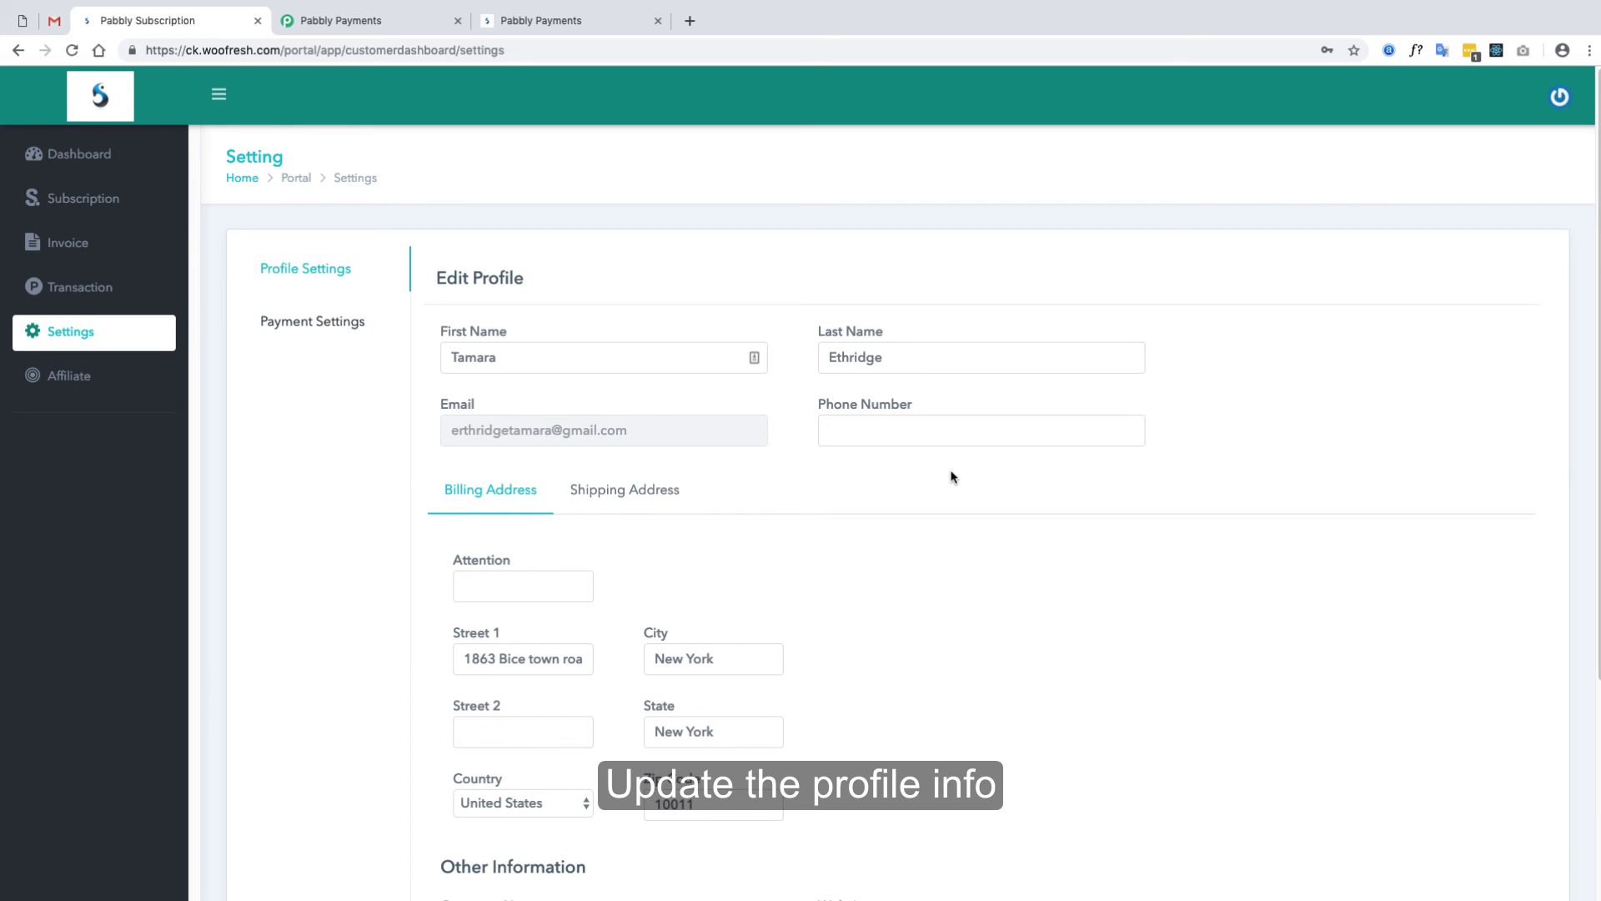
Request affiliate status from the portal's Affiliate section, then go back to the Dashboard.
scroll(953, 476, down, 4)
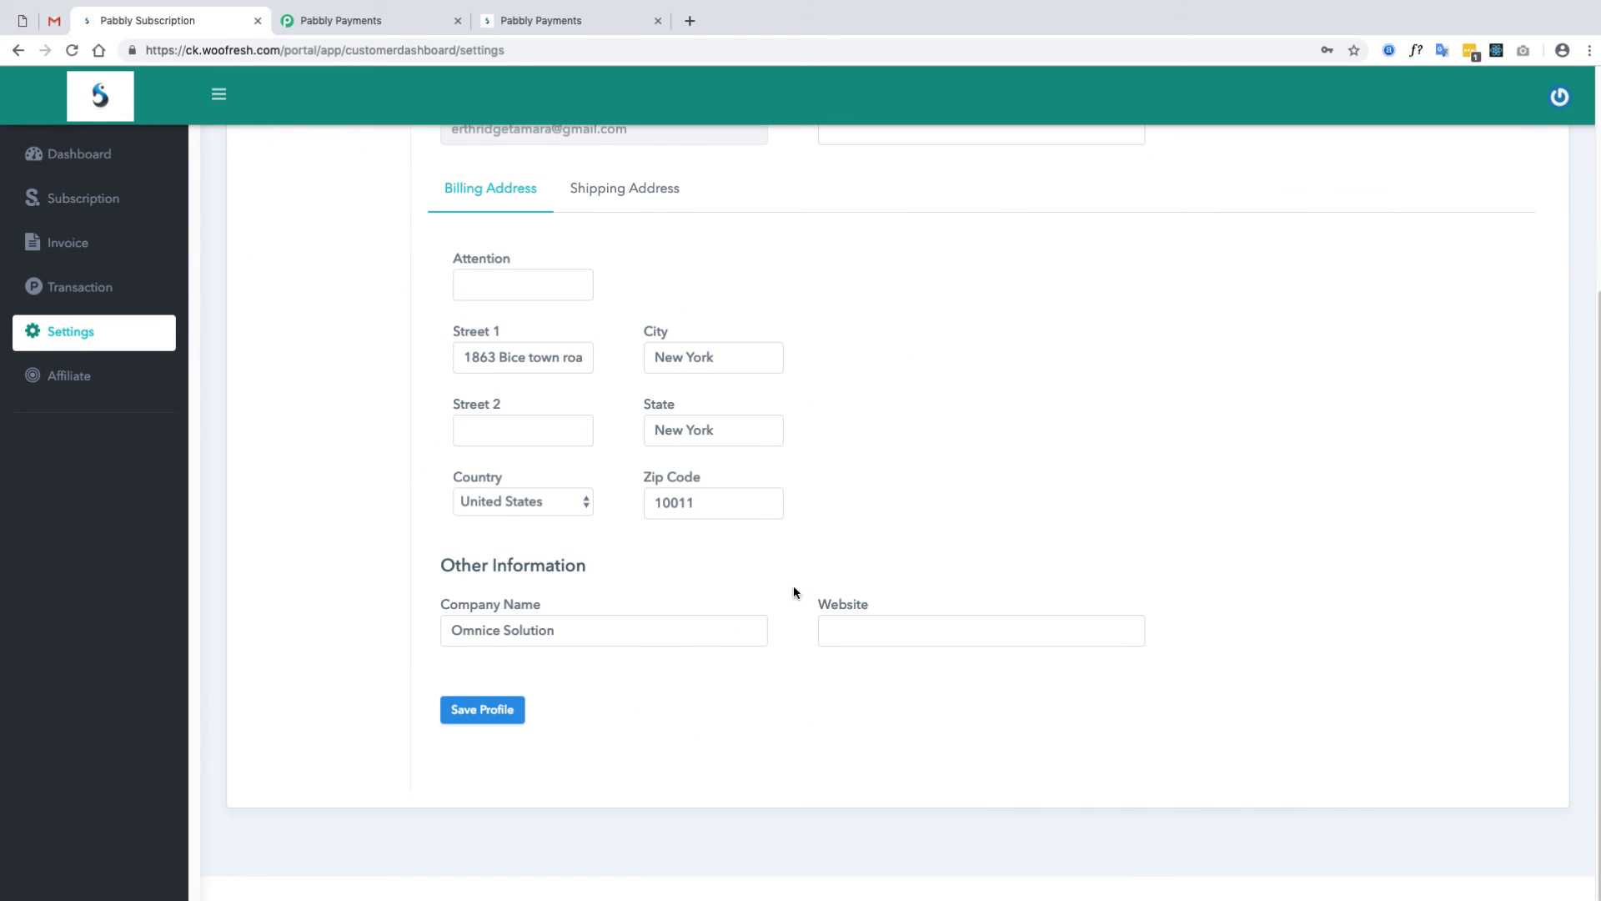
click(81, 392)
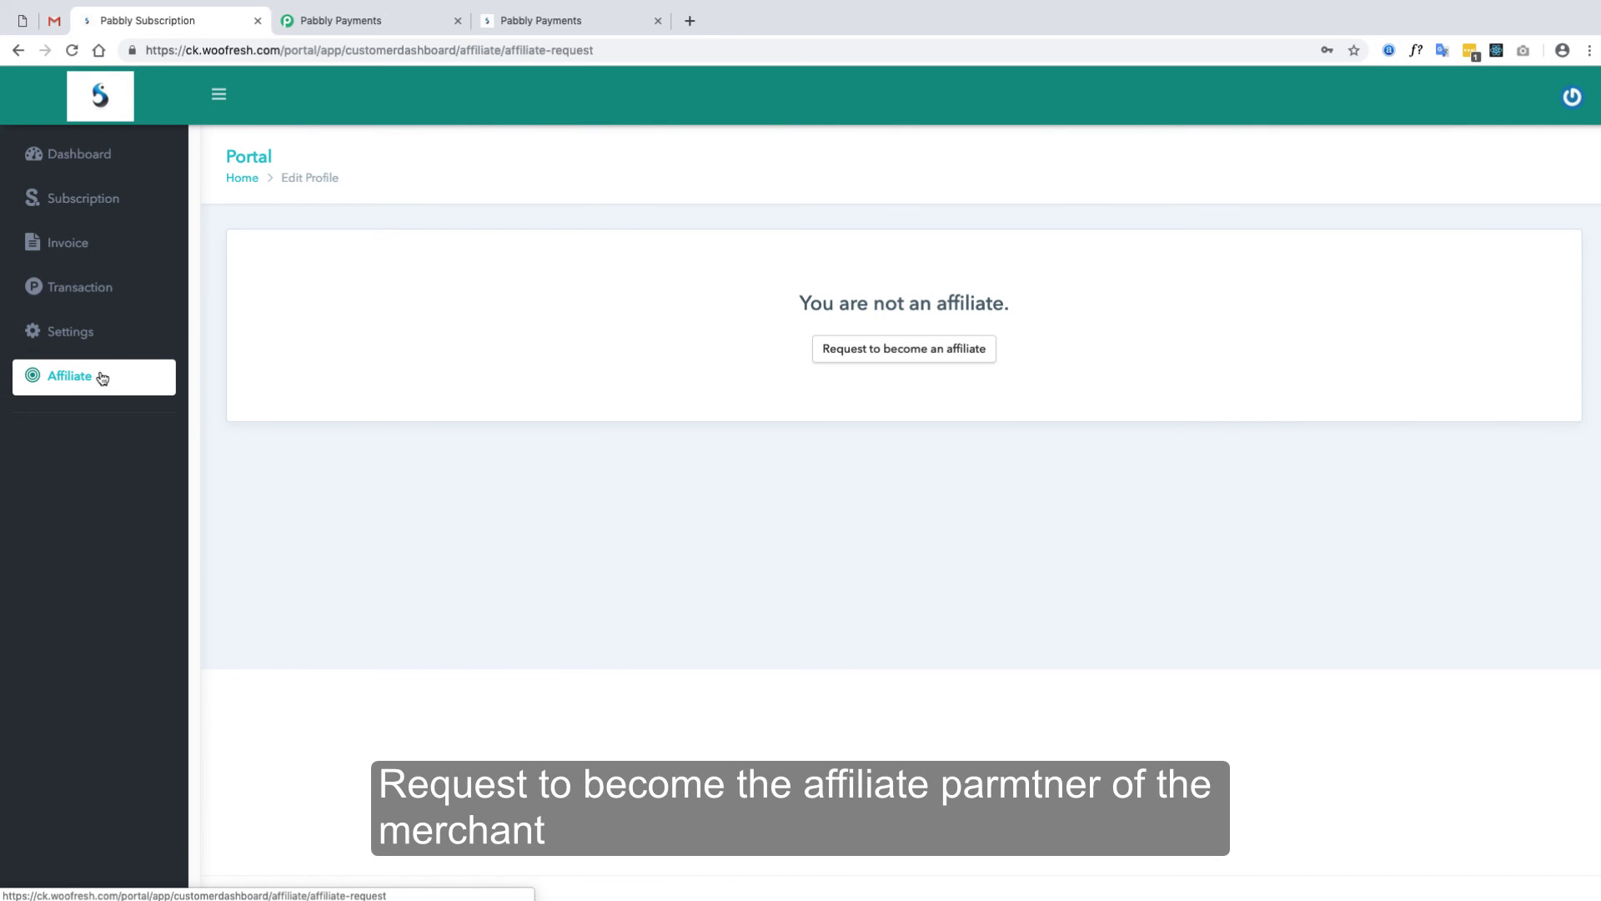
click(865, 352)
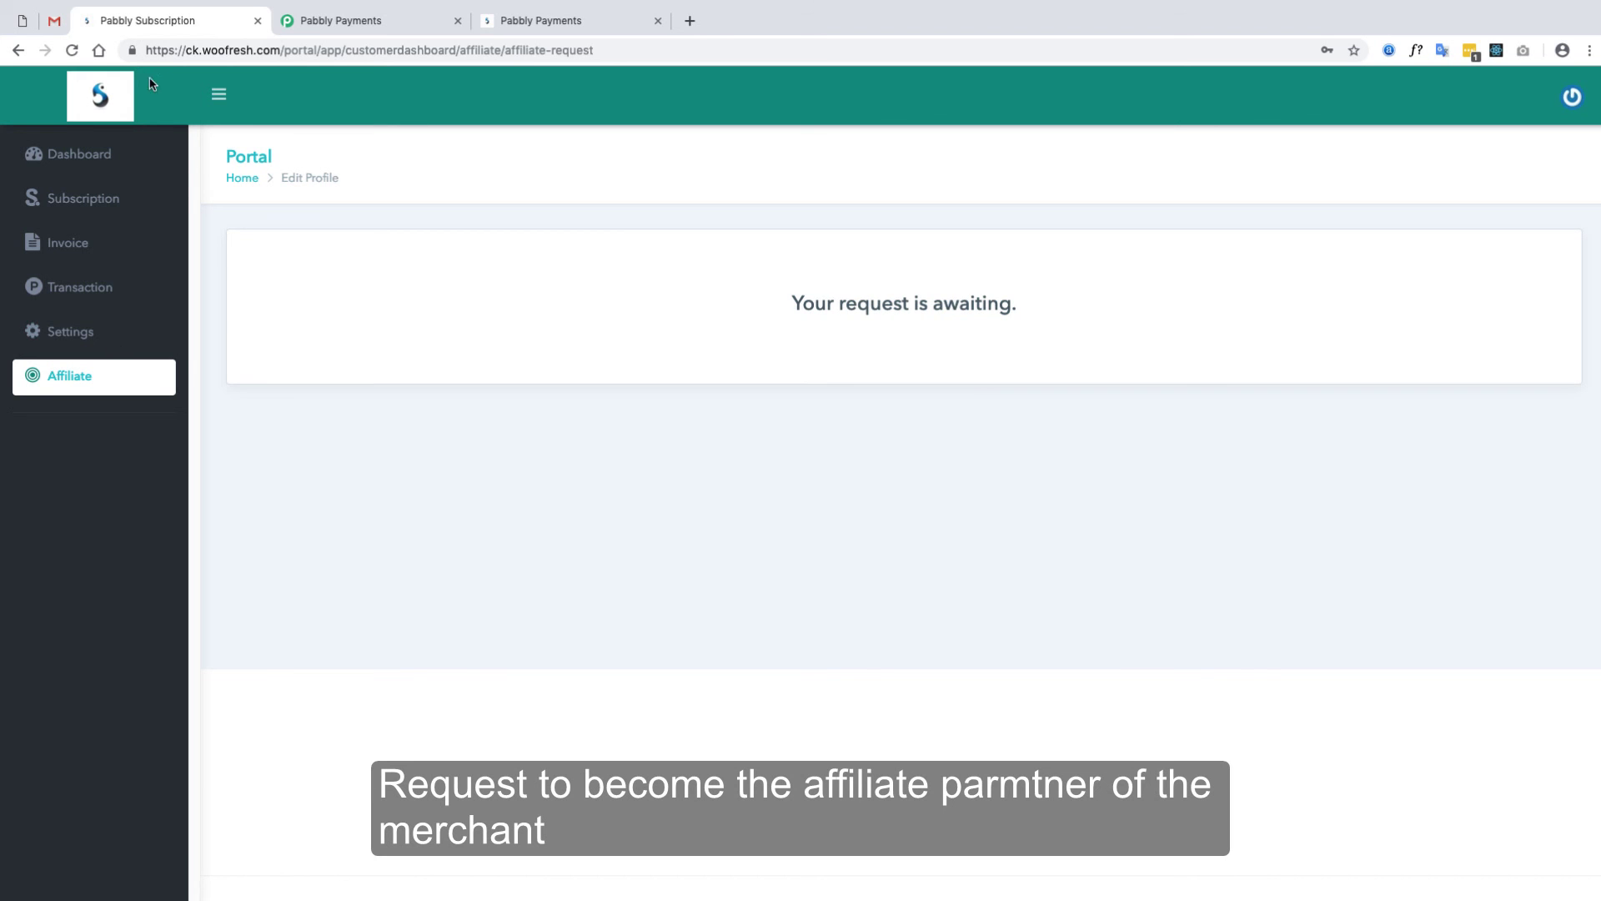
click(52, 161)
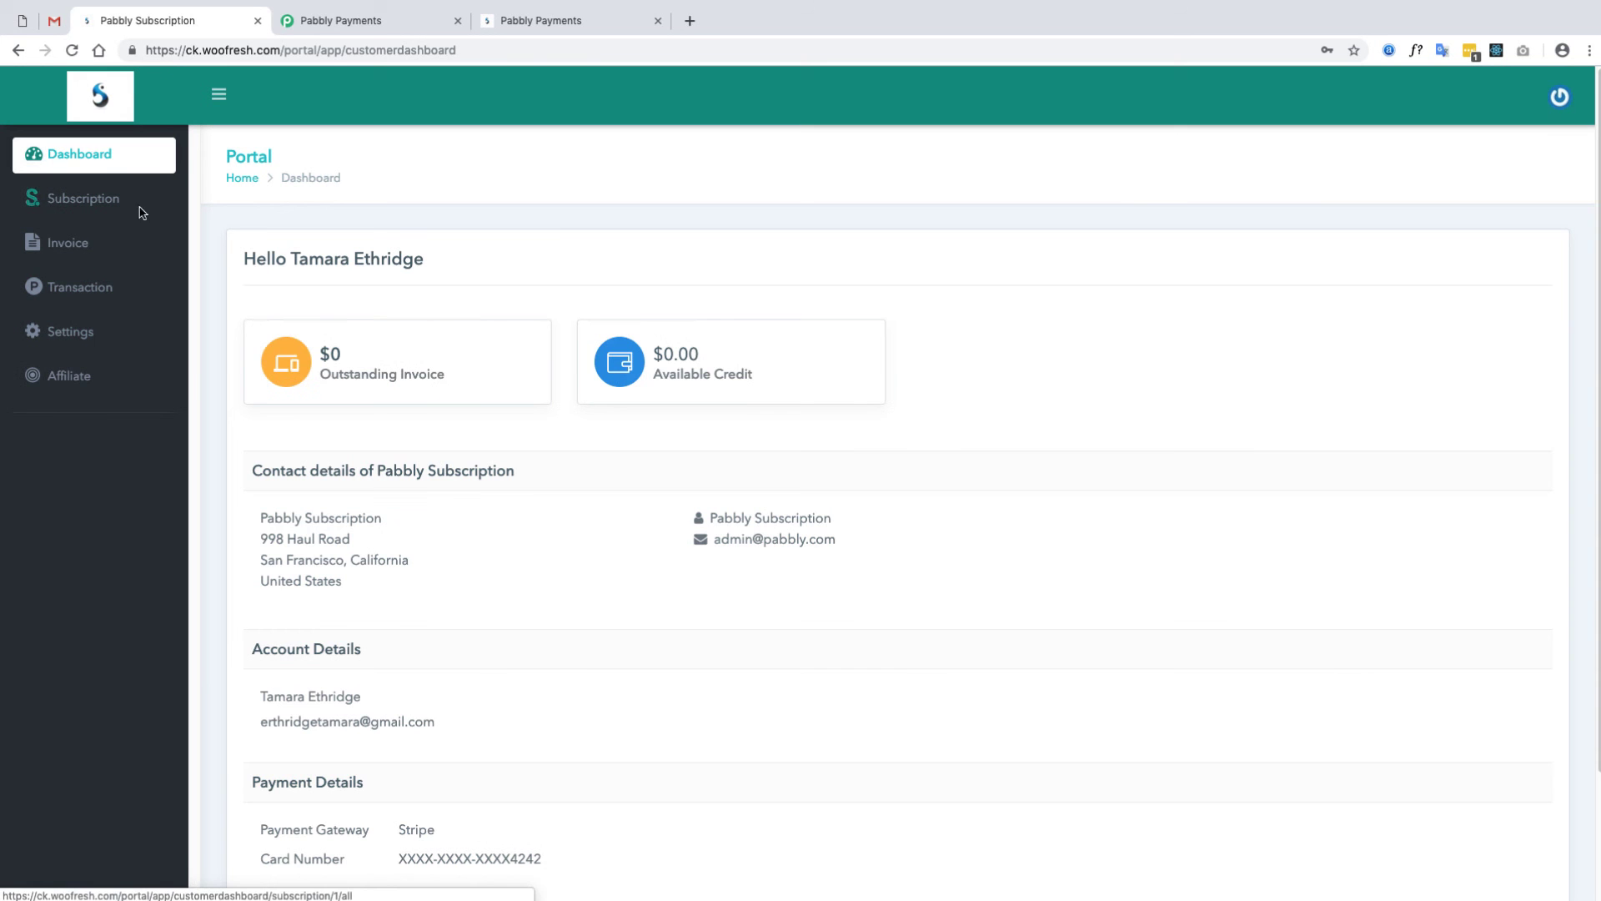
In the merchant account, approve the customer's request under Affiliate > Affiliate Request, then return to the portal.
click(322, 27)
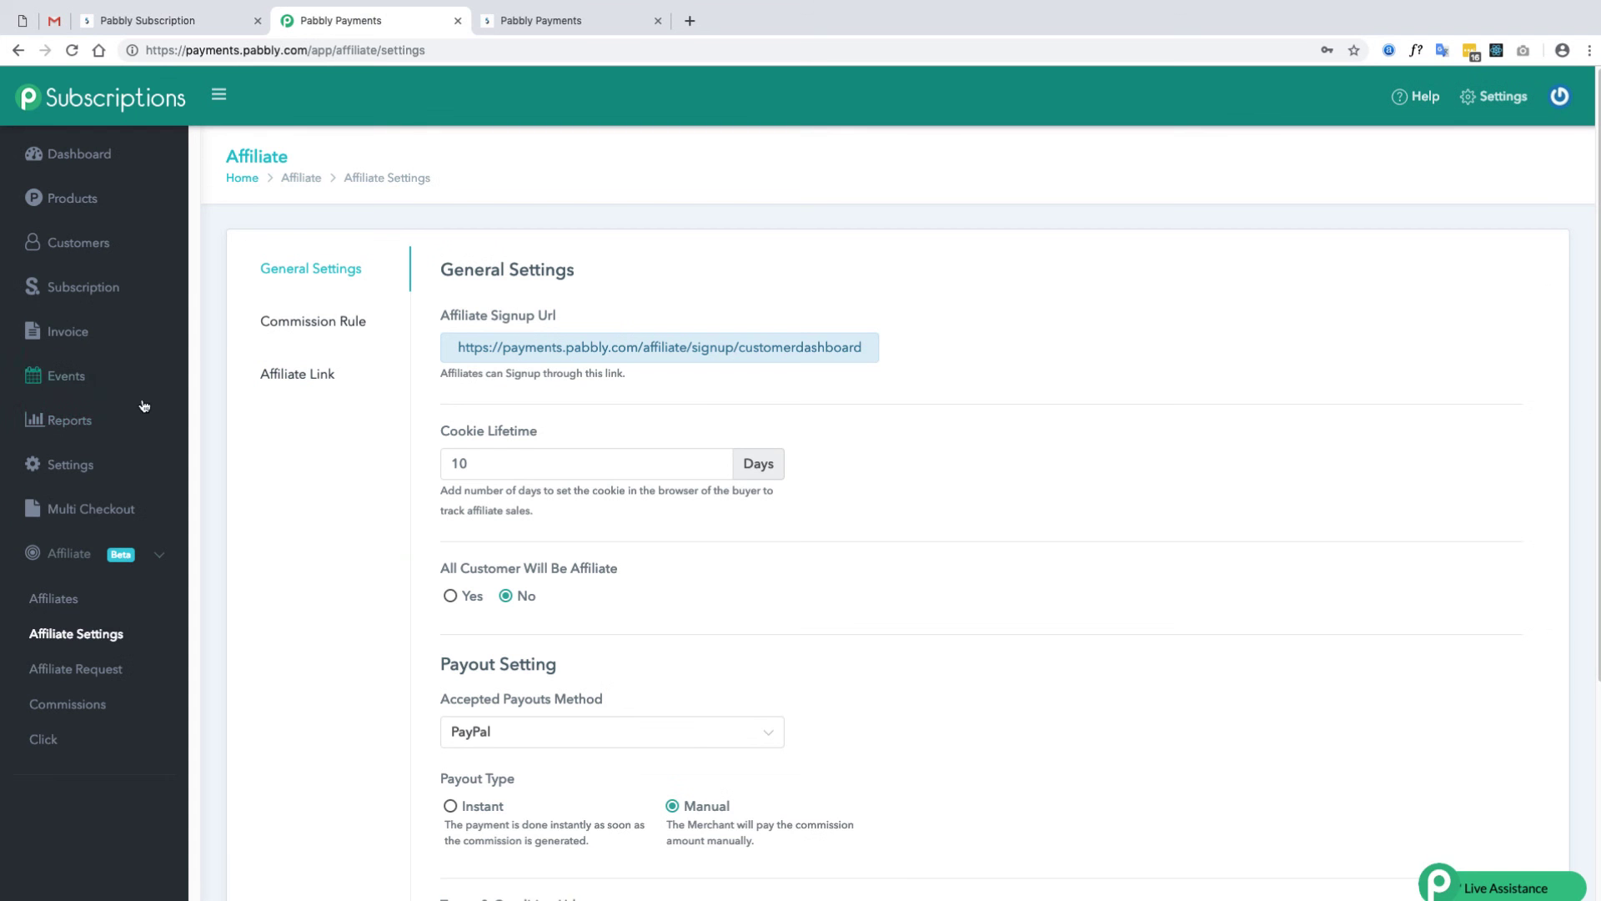
click(104, 670)
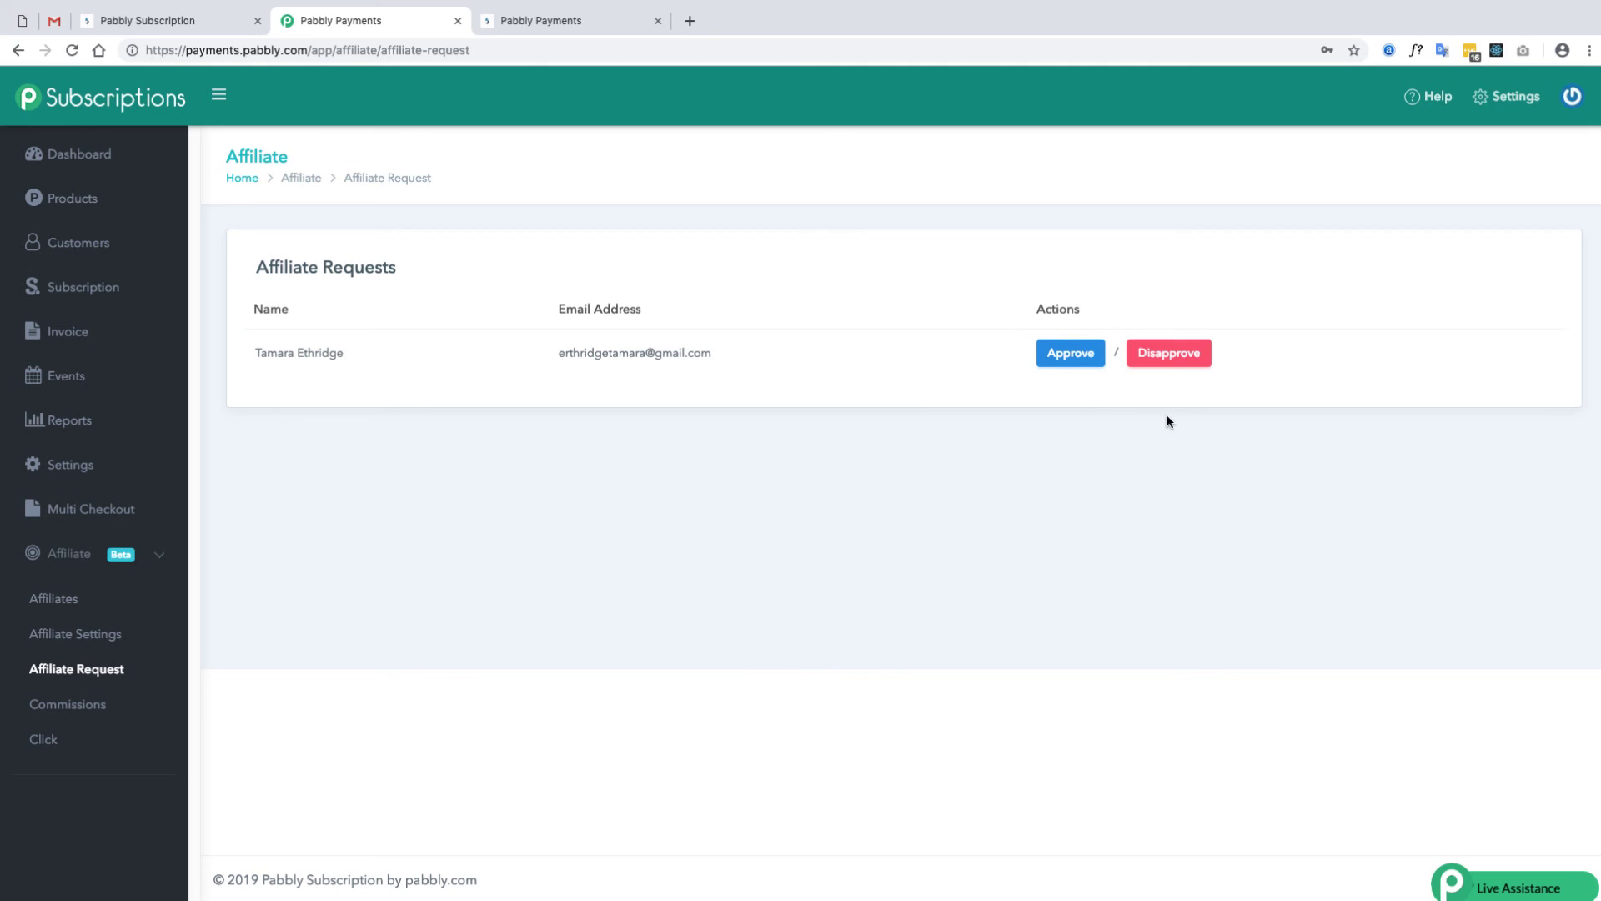
click(1053, 369)
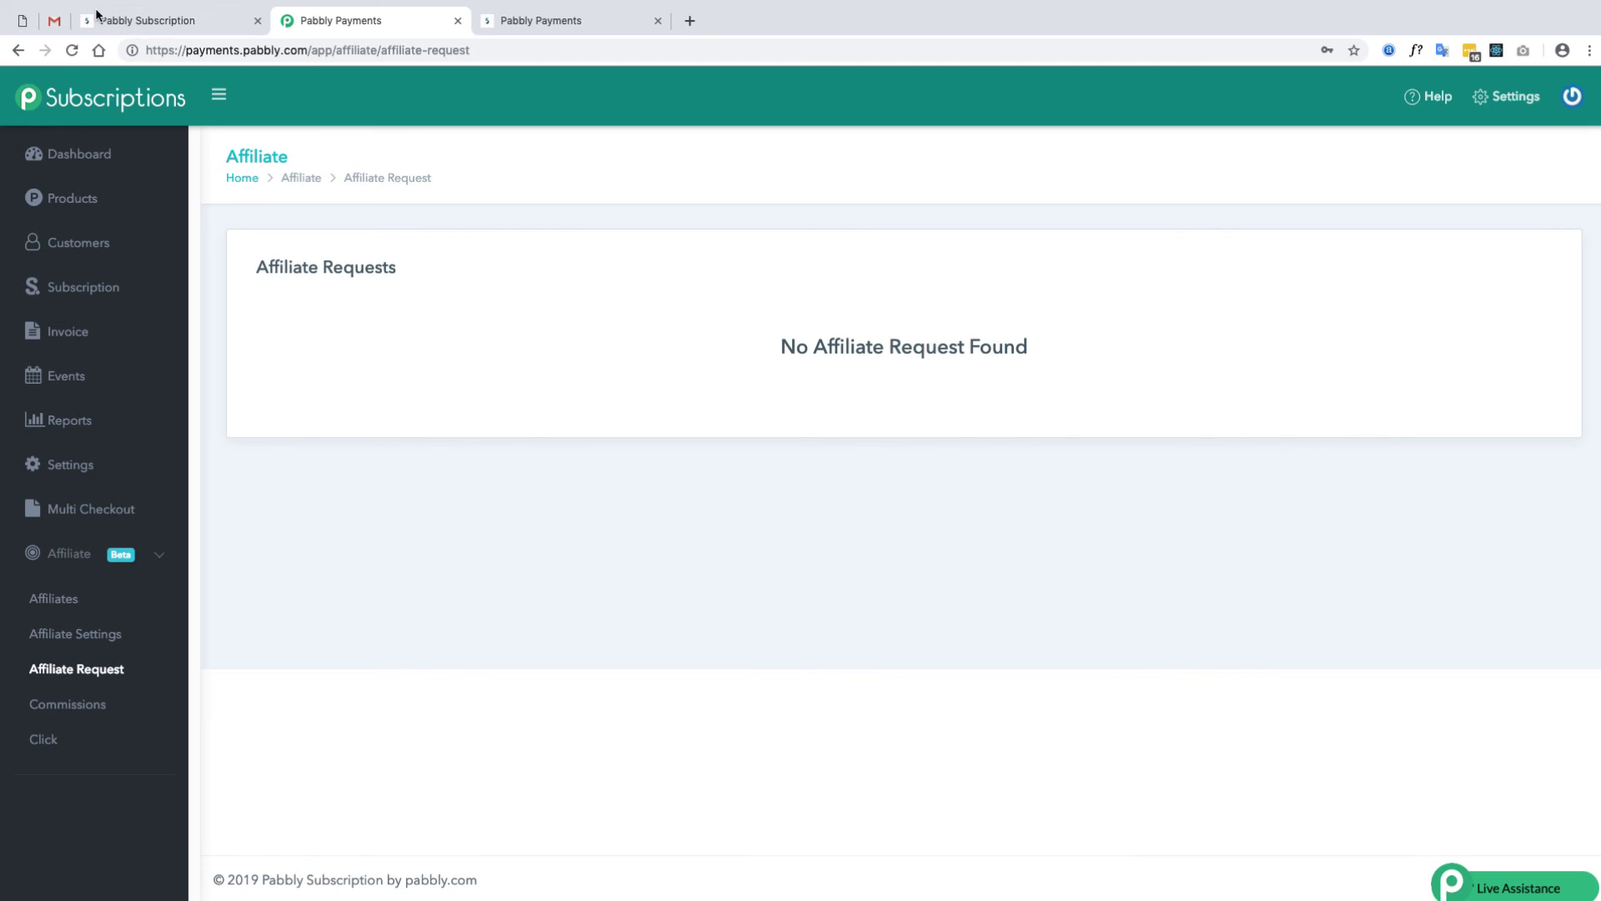
click(134, 20)
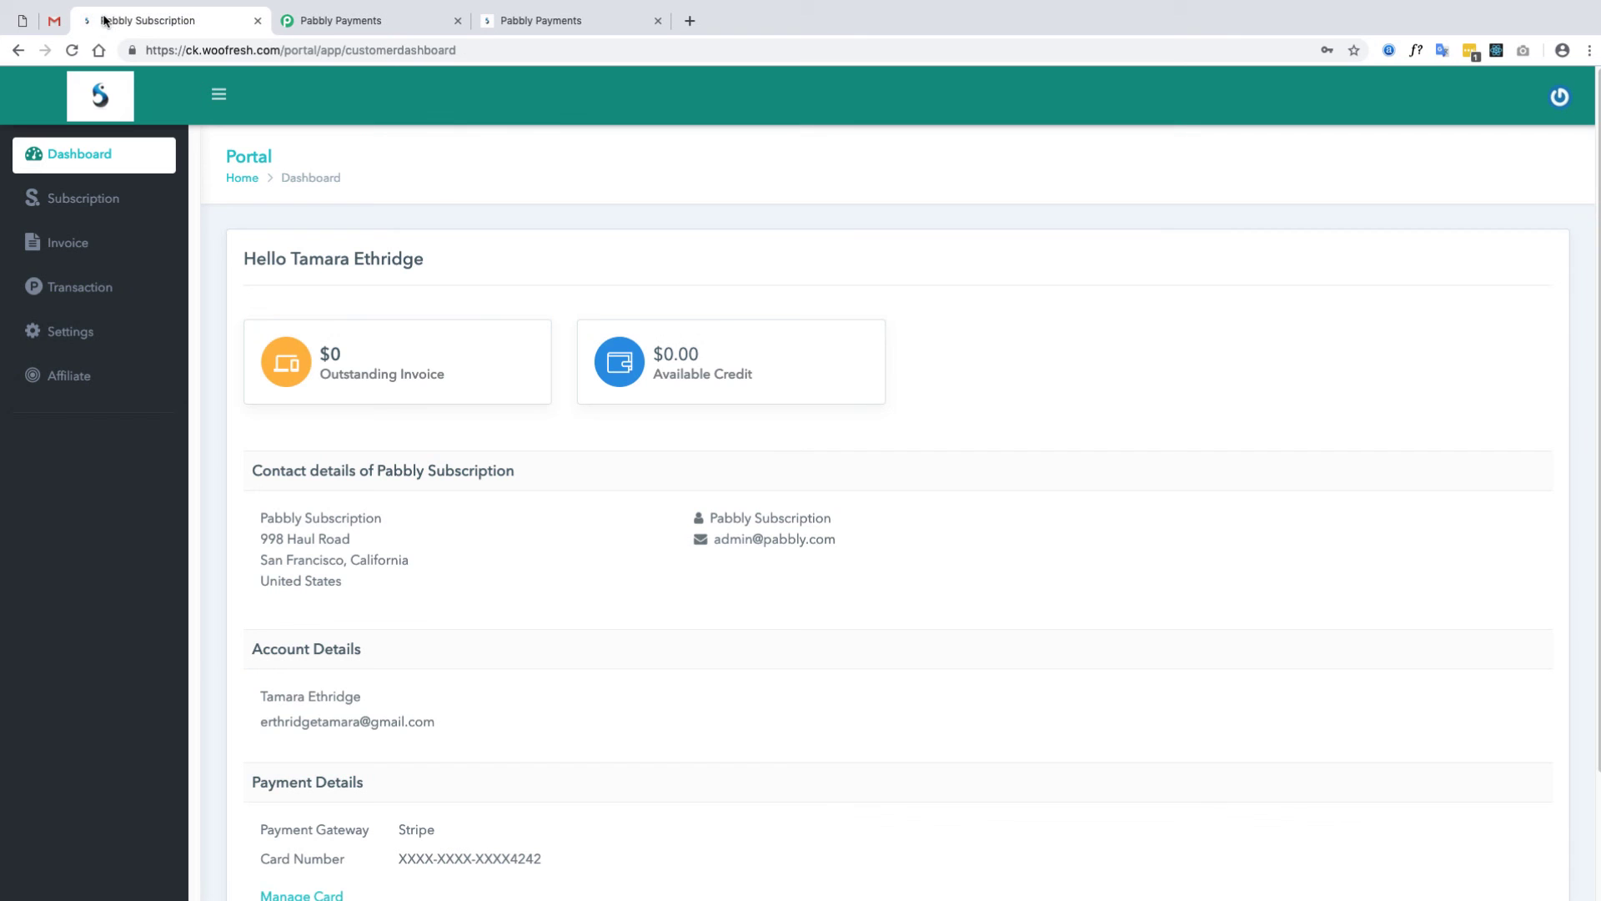
Reload the portal, set PayPal as the affiliate payout method, and view the affiliate link.
click(69, 56)
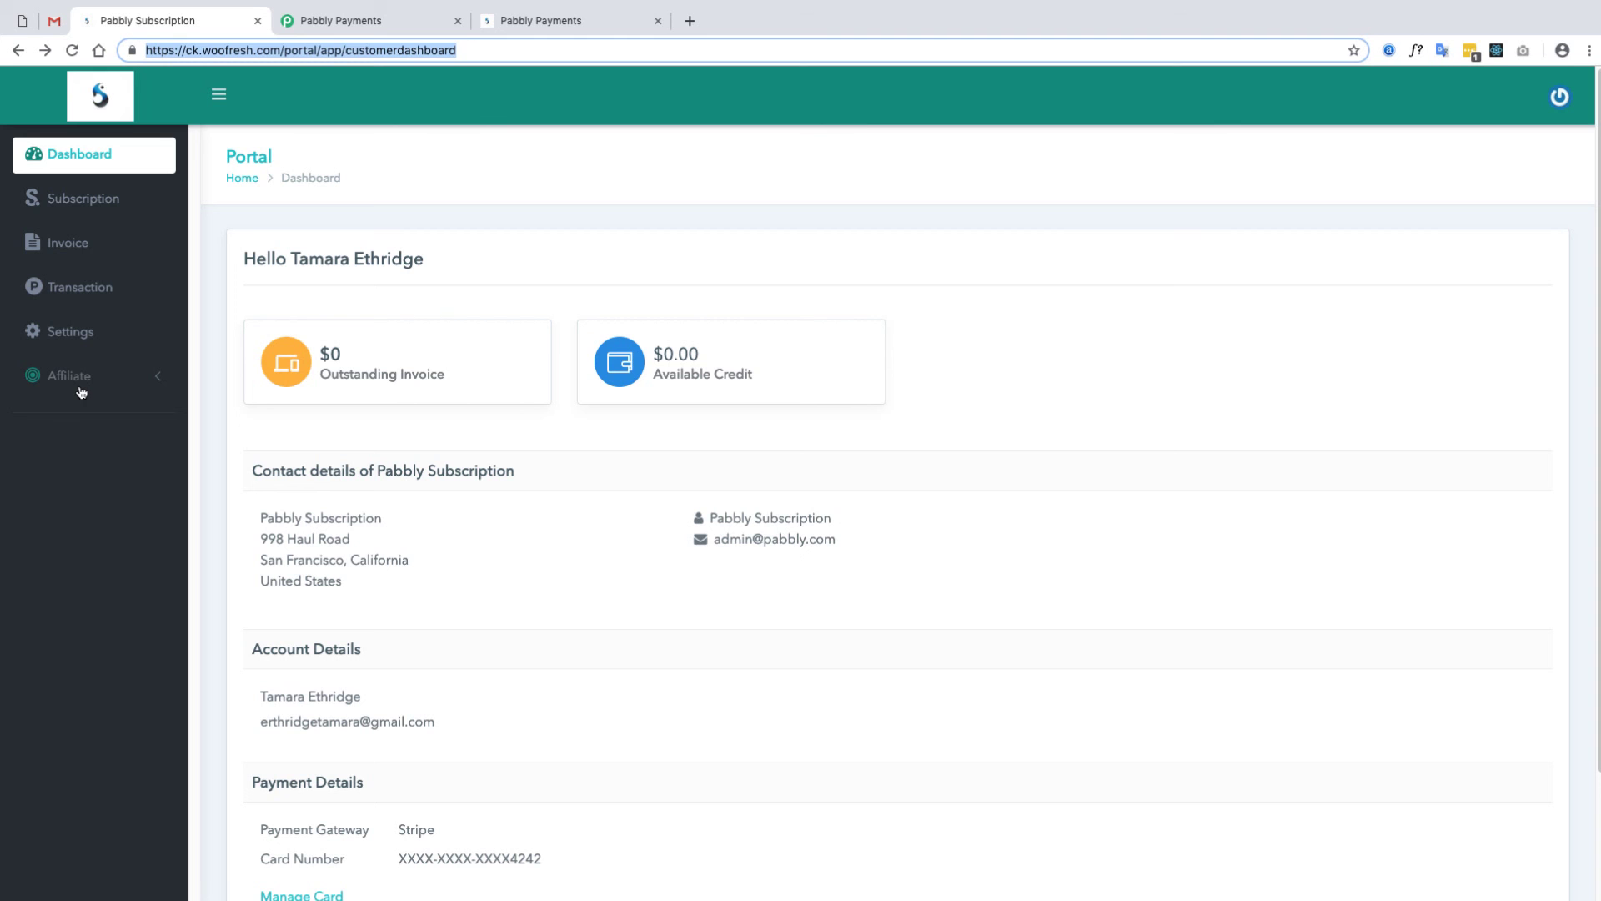
click(81, 390)
click(93, 419)
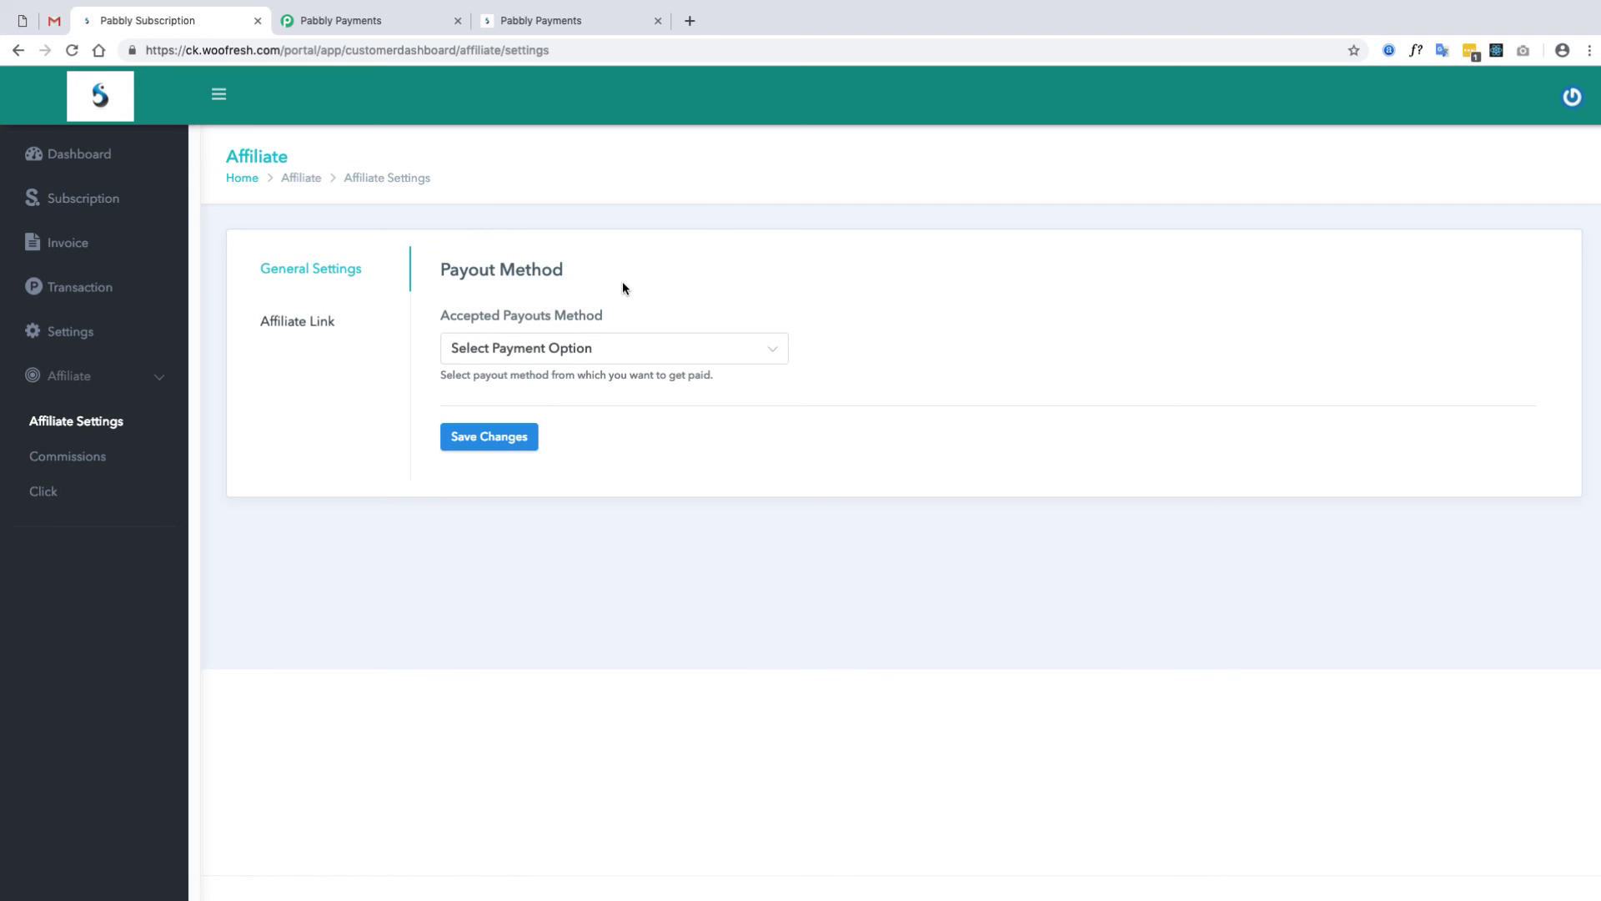
click(637, 348)
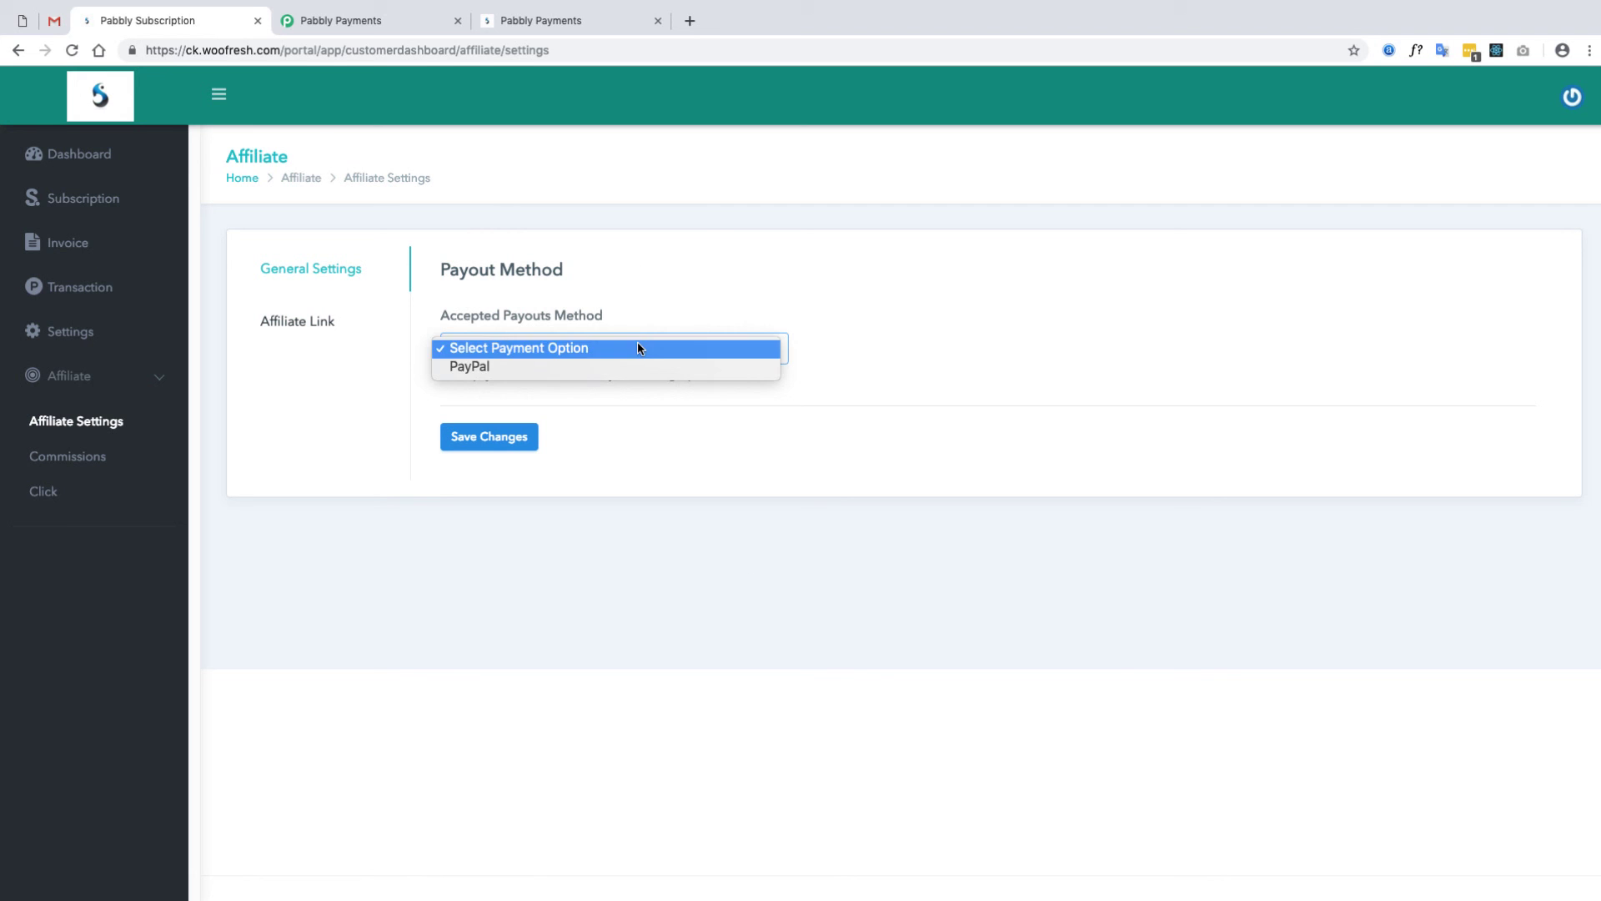
click(577, 371)
click(345, 335)
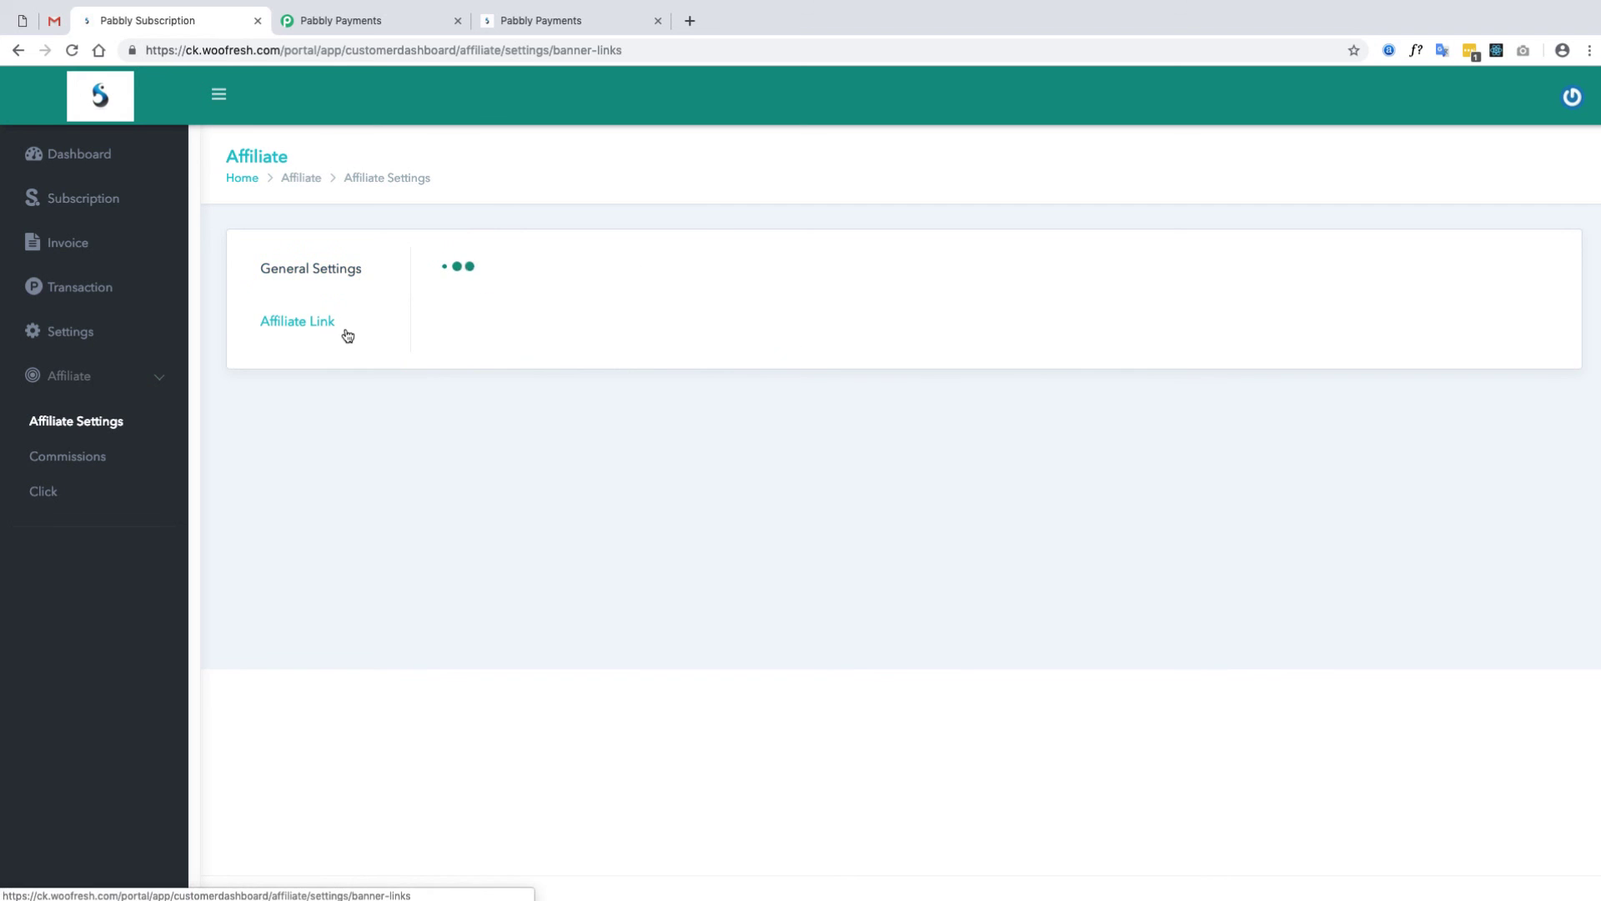
click(837, 374)
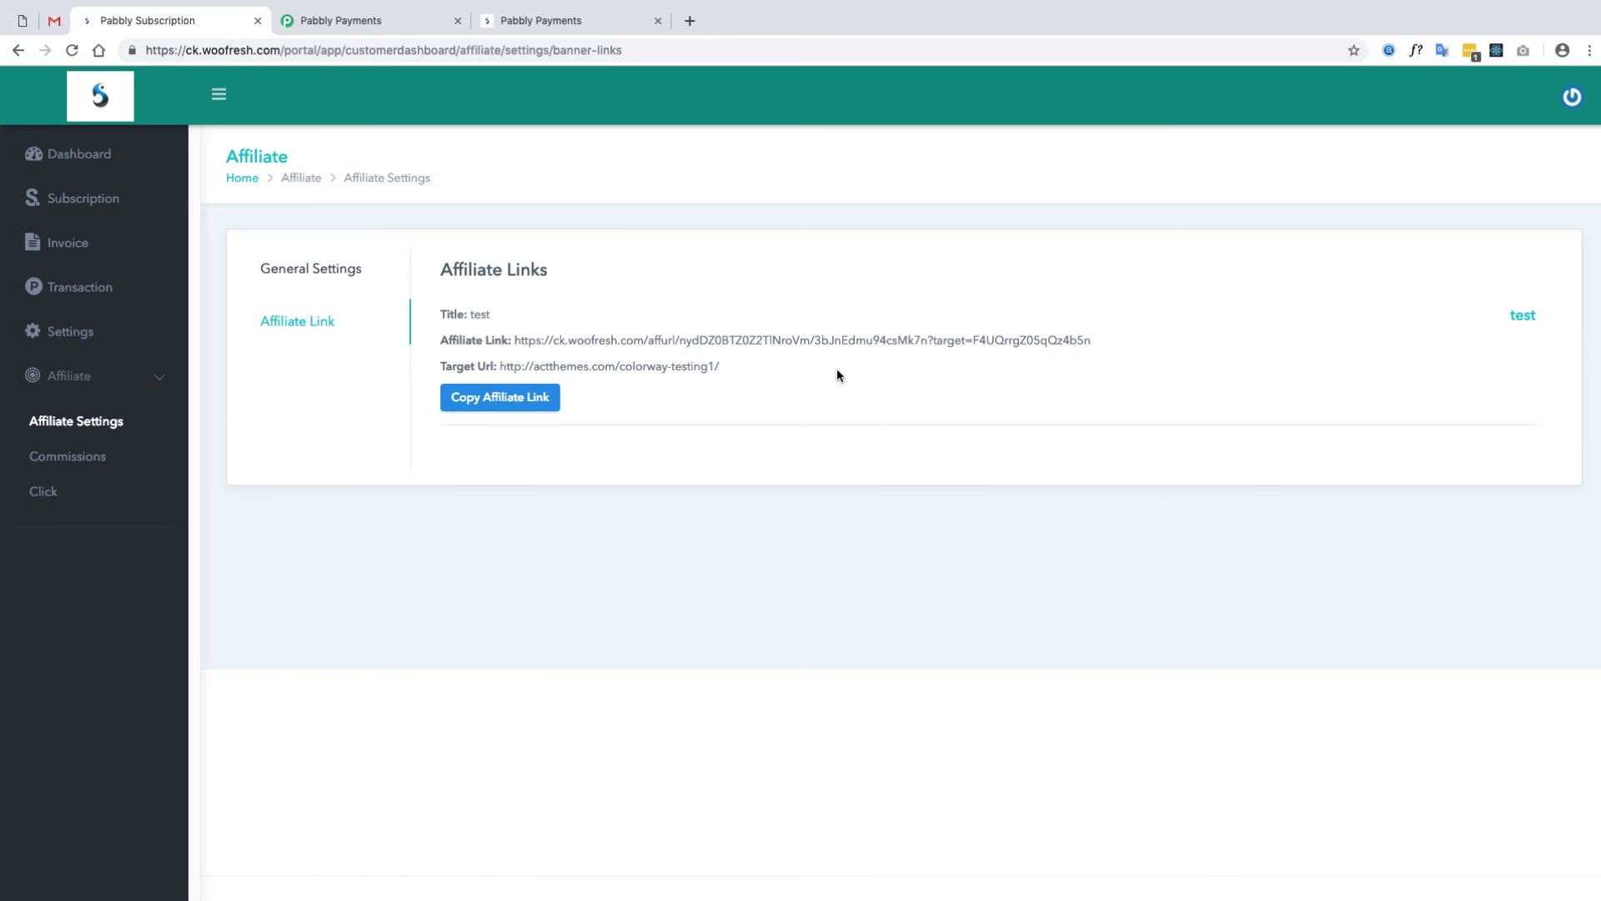
Log out of the merchant account using the power icon menu.
click(333, 20)
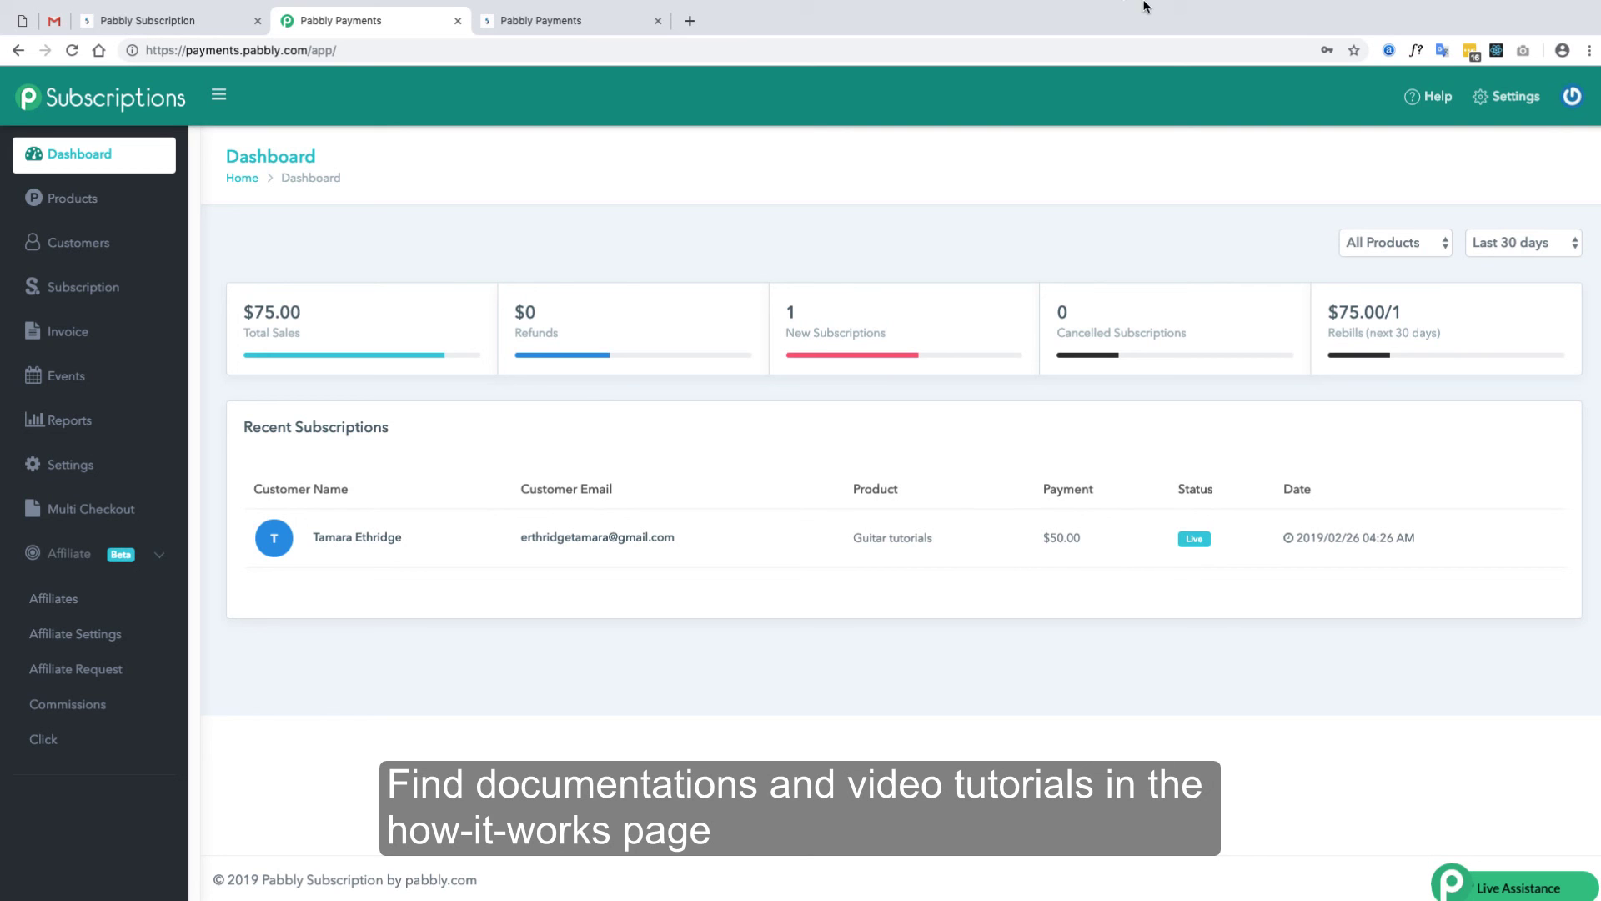
click(1572, 97)
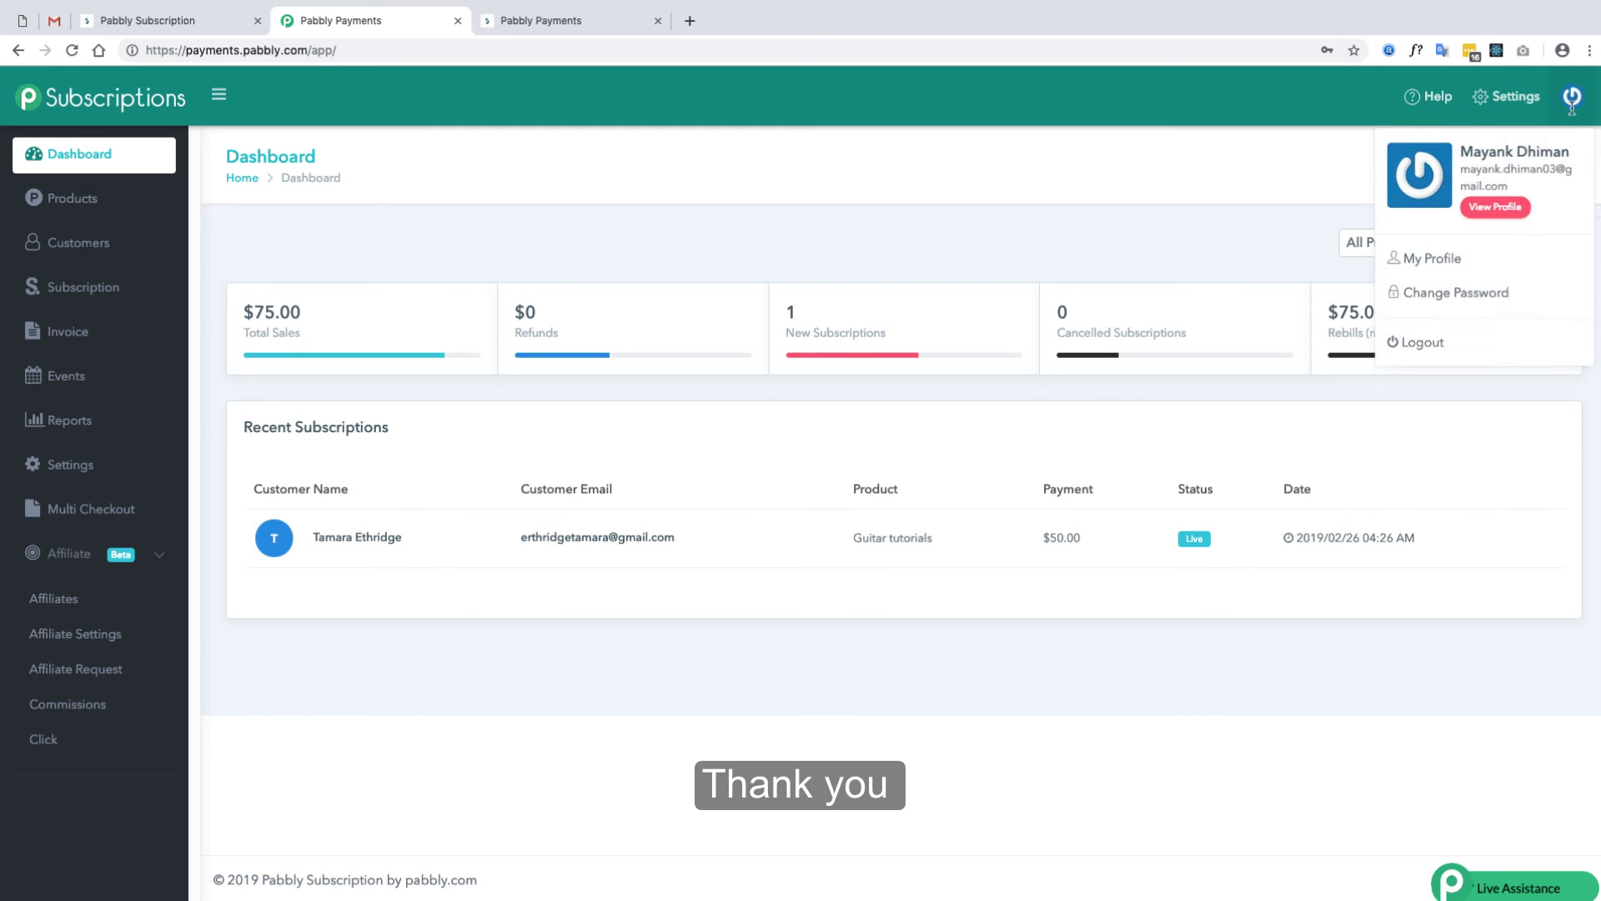
click(1476, 342)
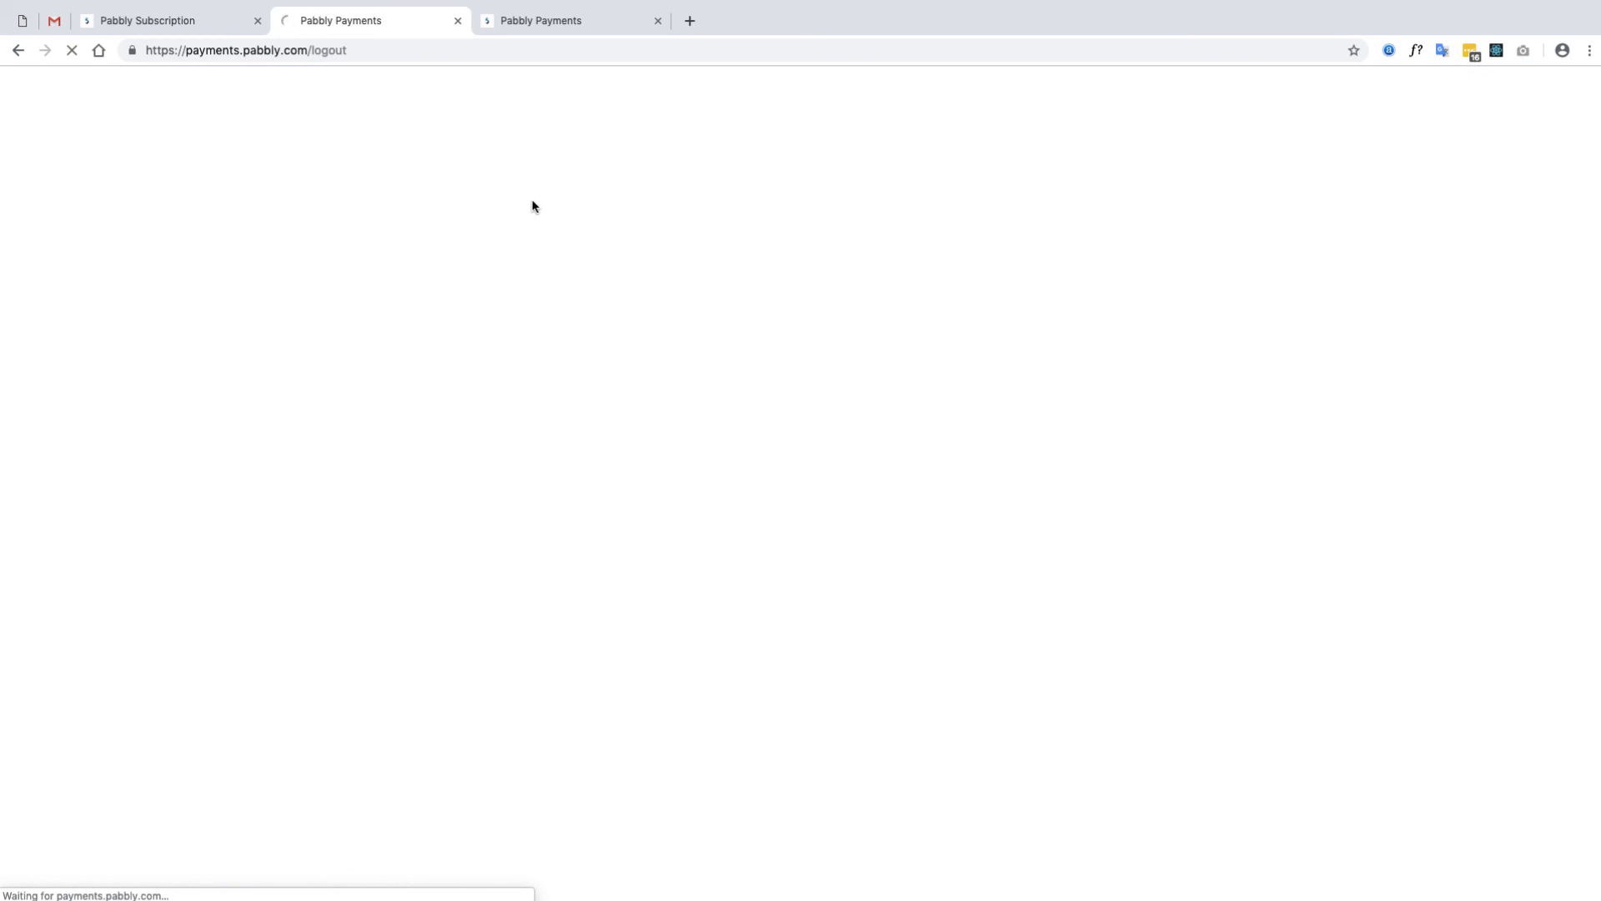